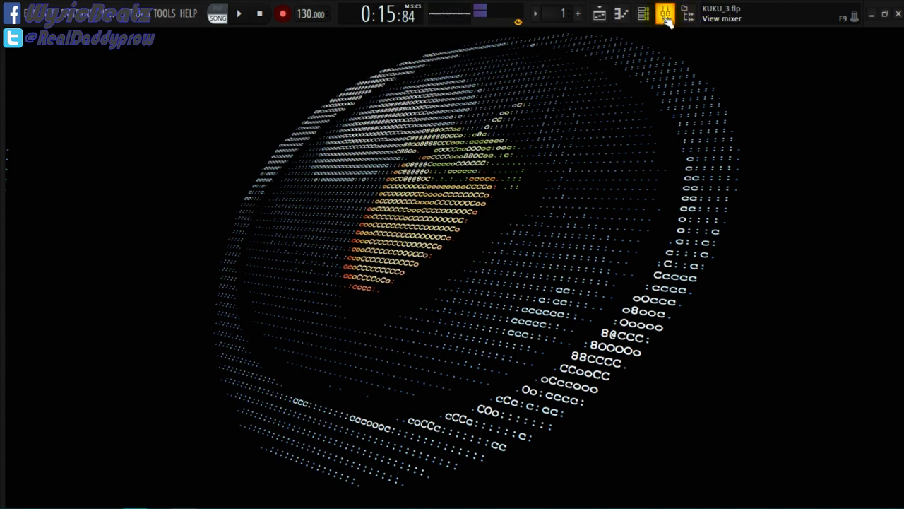
Show the playlist arrangement and solo the vocal recordings on Track 2.
{"action": "left_click", "coordinate": [667, 17]}
{"action": "left_click", "coordinate": [667, 19]}
{"action": "left_click", "coordinate": [599, 14]}
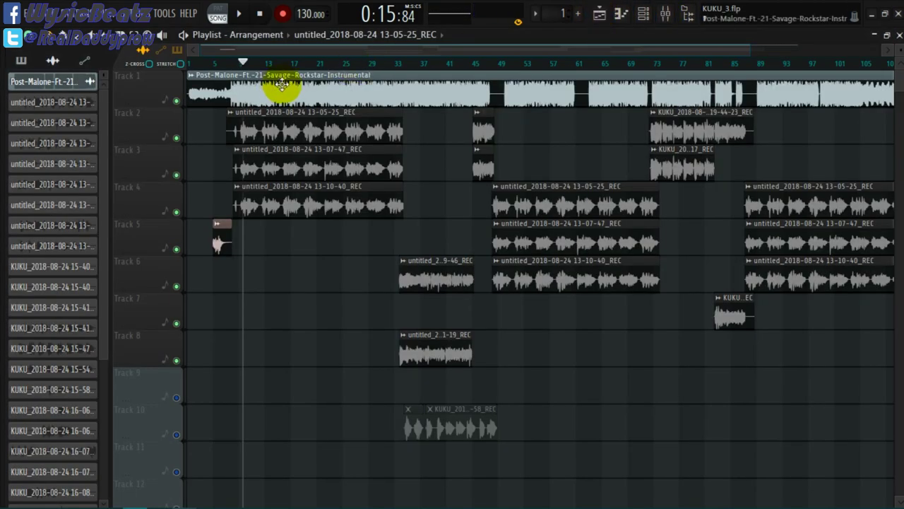
{"action": "left_click_drag", "start_coordinate": [750, 49], "coordinate": [762, 49]}
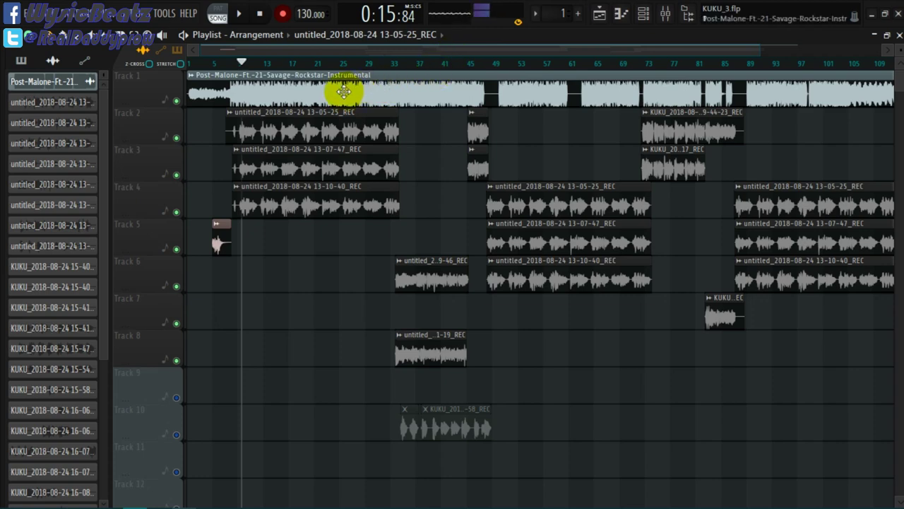
{"action": "right_click", "coordinate": [177, 138]}
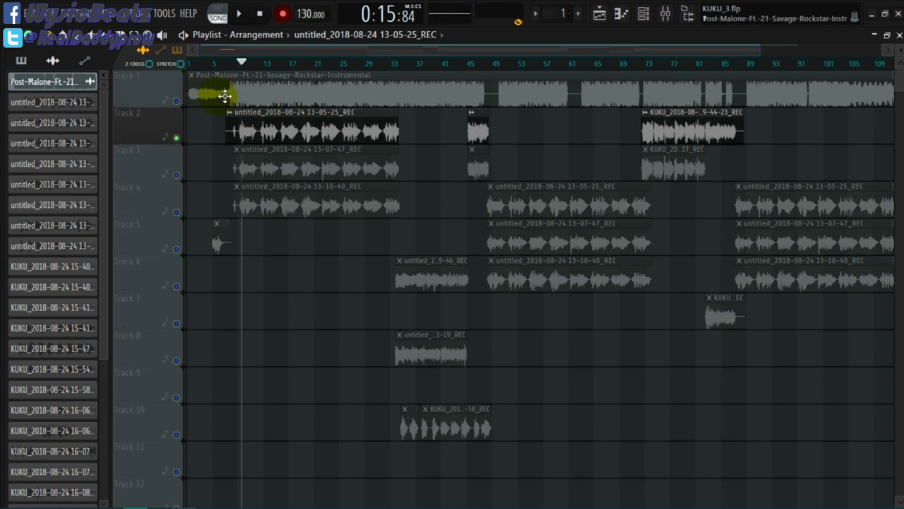
Open the mixer, display Insert 8, and lower the mixer window so the upper playlist tracks stay in view.
{"action": "left_click", "coordinate": [665, 13]}
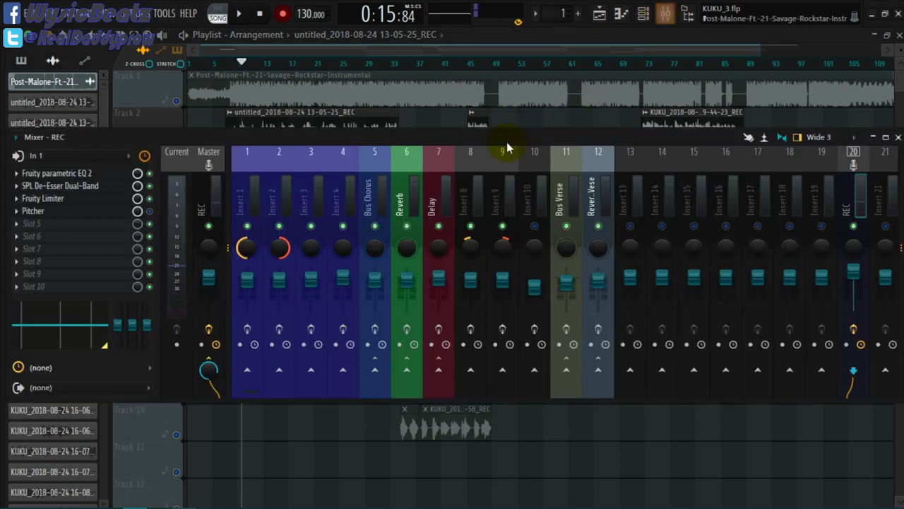
{"action": "left_click", "coordinate": [475, 200]}
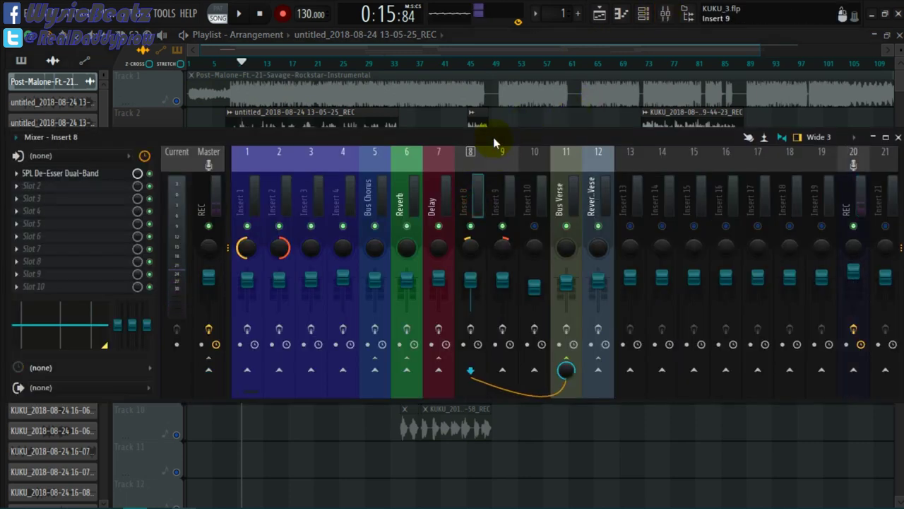
{"action": "left_click_drag", "start_coordinate": [493, 137], "coordinate": [494, 179]}
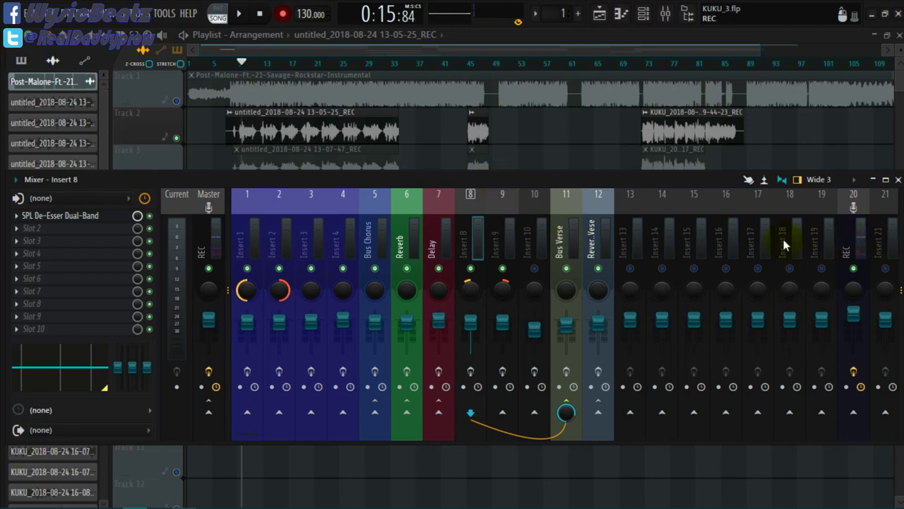
{"action": "left_click", "coordinate": [612, 178]}
{"action": "left_click_drag", "start_coordinate": [612, 178], "coordinate": [611, 239]}
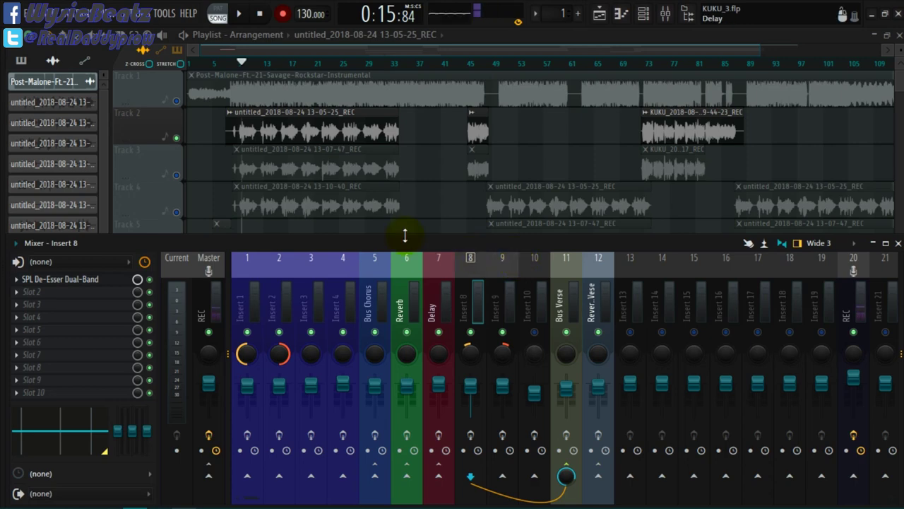
Unmute Tracks 3, 4 and 5 in the playlist and place the playhead at about bar 4.
{"action": "left_click", "coordinate": [176, 175]}
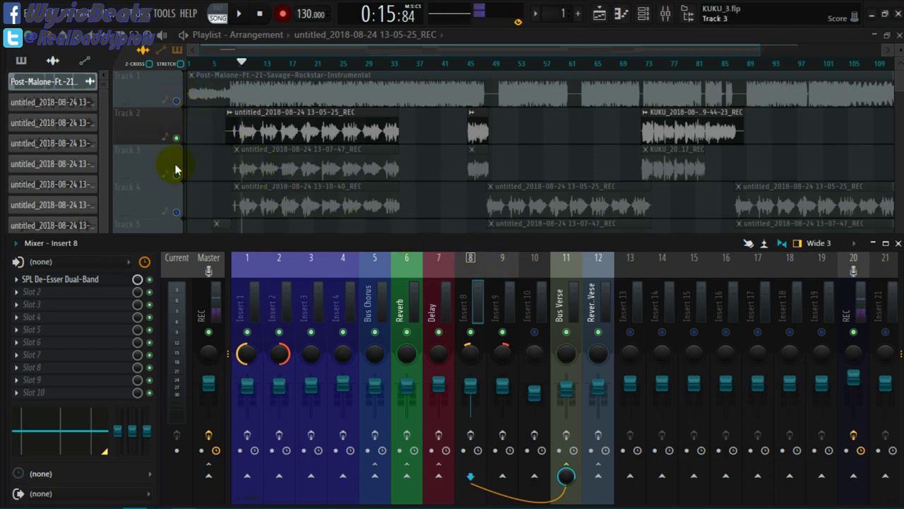
{"action": "key", "text": "F9"}
{"action": "left_click", "coordinate": [176, 211]}
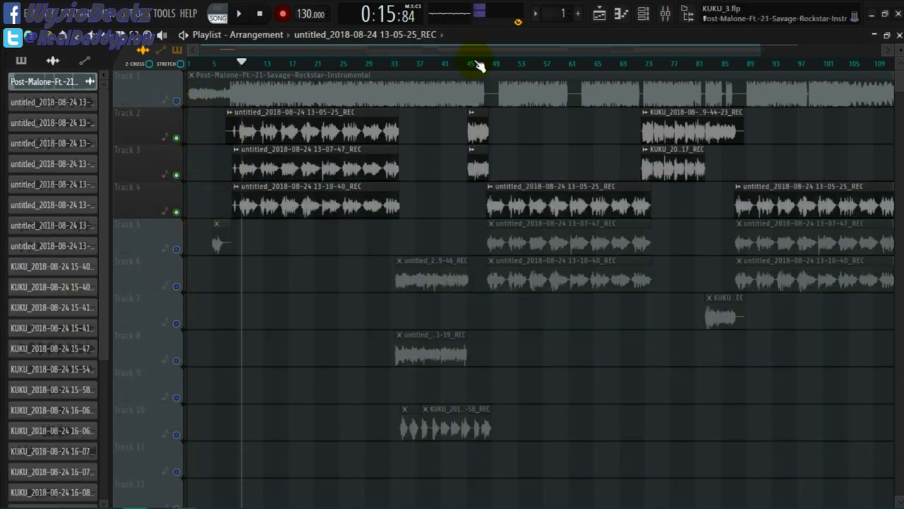
{"action": "left_click", "coordinate": [664, 14]}
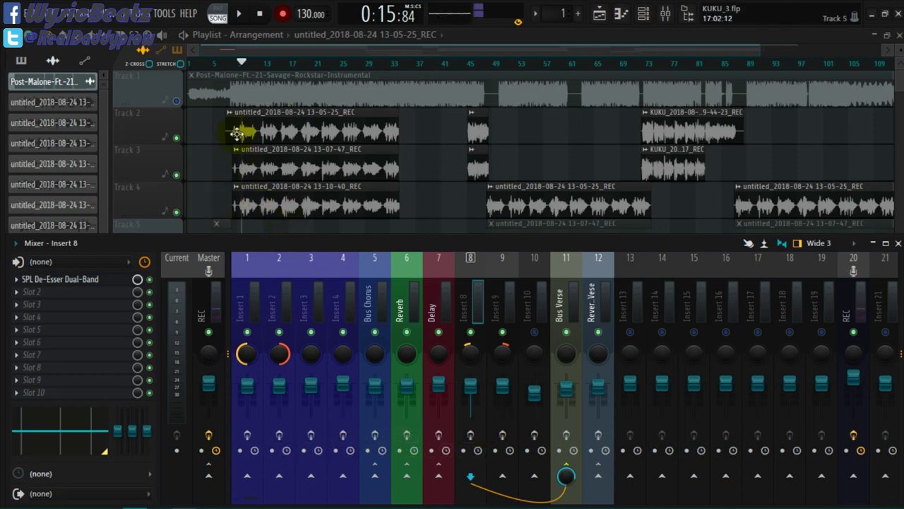
{"action": "left_click", "coordinate": [209, 64]}
{"action": "key", "text": "F9"}
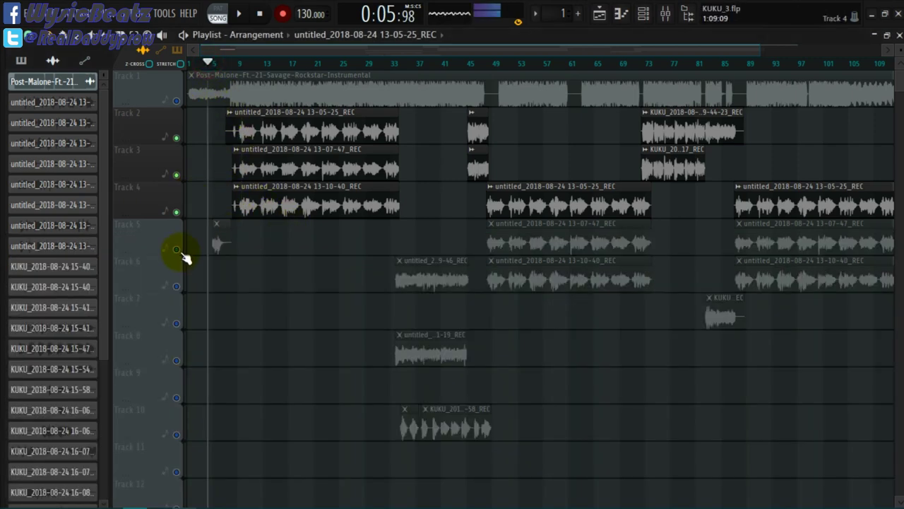
{"action": "left_click", "coordinate": [177, 249]}
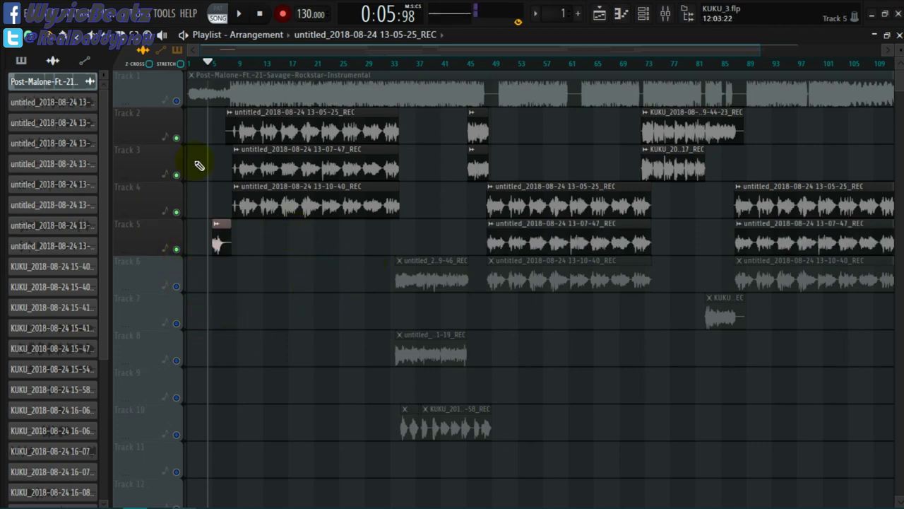
Unmute the Track 1 instrumental, play the song, and unmute Tracks 6 and 8 during playback.
{"action": "left_click", "coordinate": [177, 101]}
{"action": "key", "text": "space"}
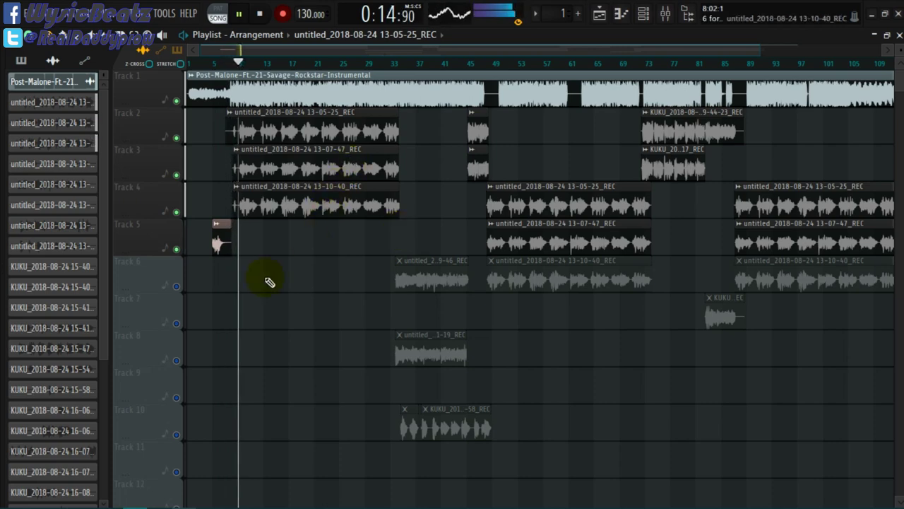
{"action": "left_click", "coordinate": [177, 287]}
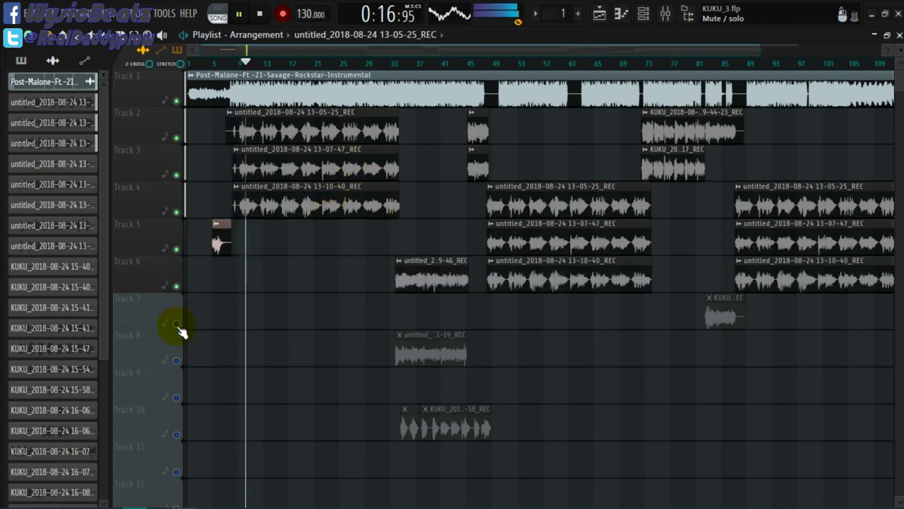
{"action": "left_click", "coordinate": [177, 360]}
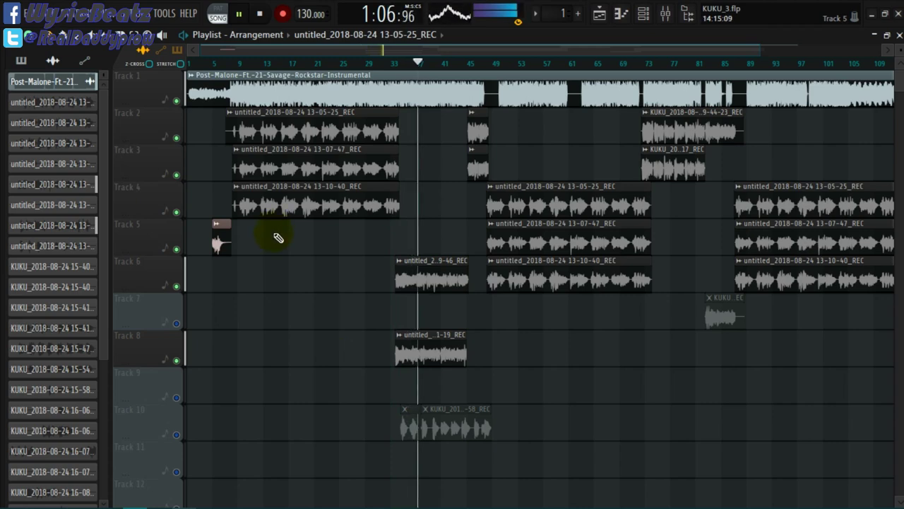
Mute the Track 1 instrumental to hear the vocals alone, and stop playback.
{"action": "left_click", "coordinate": [176, 101]}
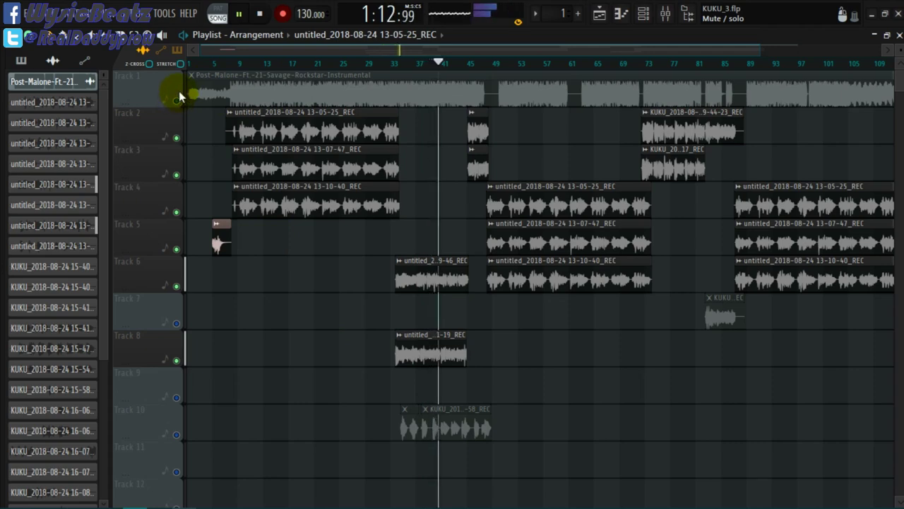
{"action": "left_click", "coordinate": [668, 17]}
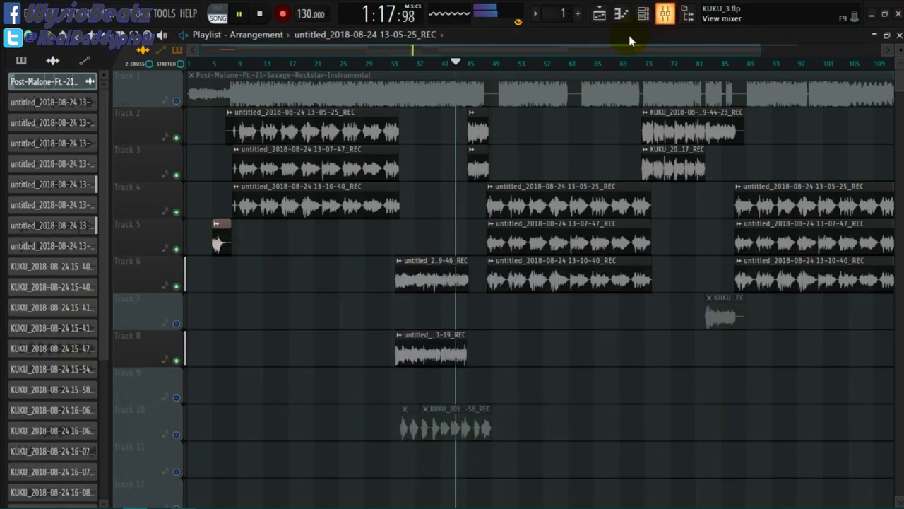
{"action": "left_click", "coordinate": [668, 17]}
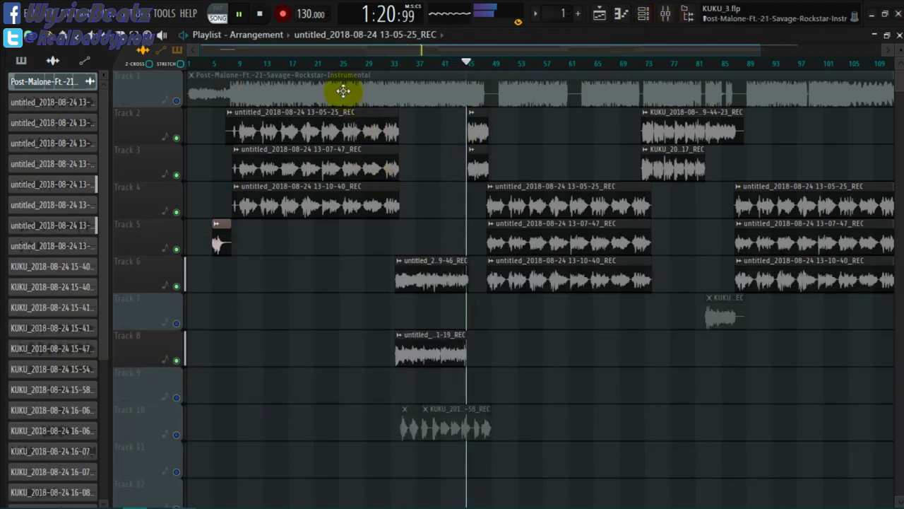
{"action": "left_click", "coordinate": [263, 16]}
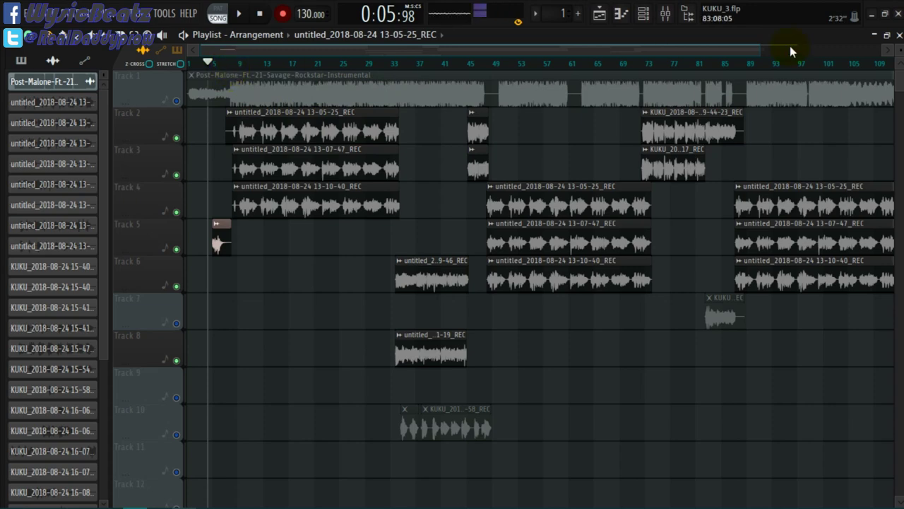
Inspect the Pitcher effect's settings on the REC mixer channel and close the effect window.
{"action": "left_click", "coordinate": [666, 15]}
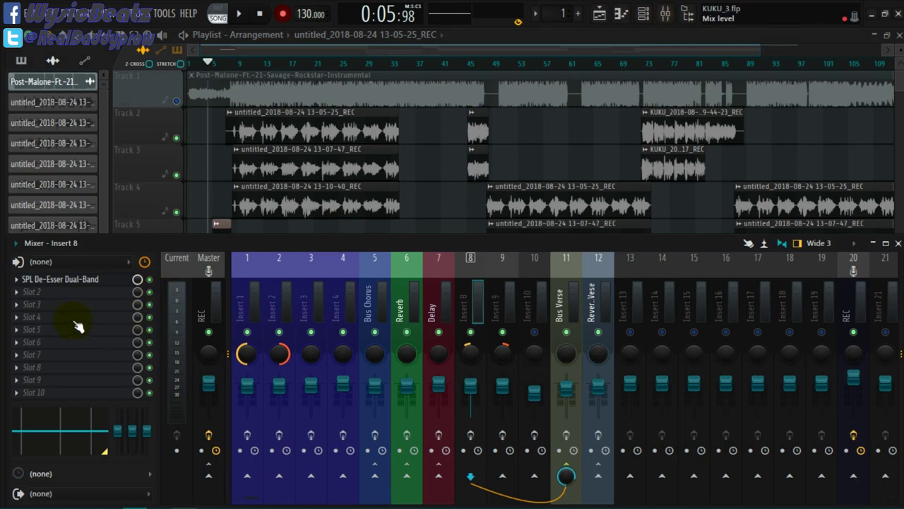
{"action": "left_click", "coordinate": [848, 298]}
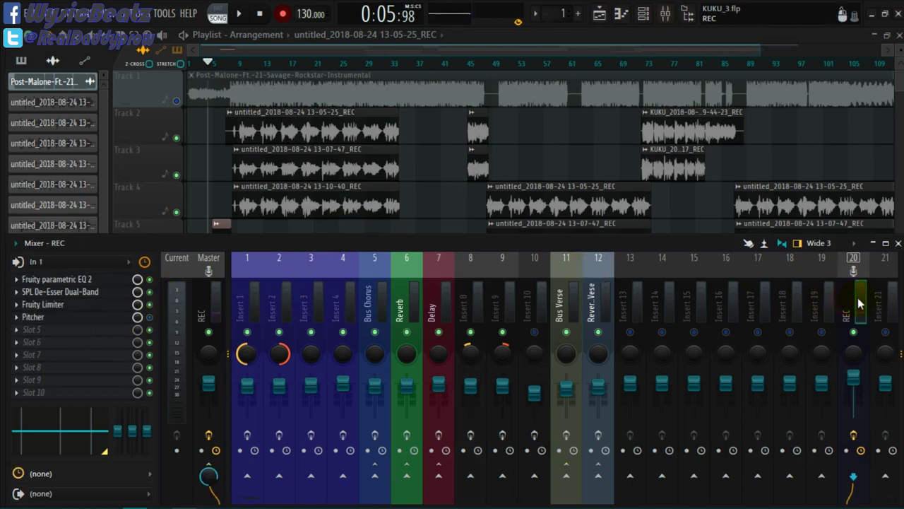
{"action": "left_click", "coordinate": [50, 318]}
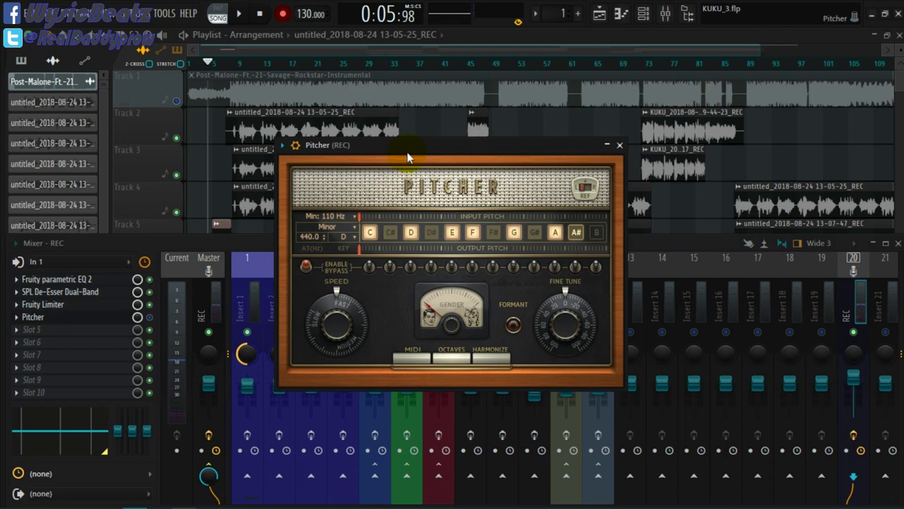
{"action": "left_click", "coordinate": [619, 146]}
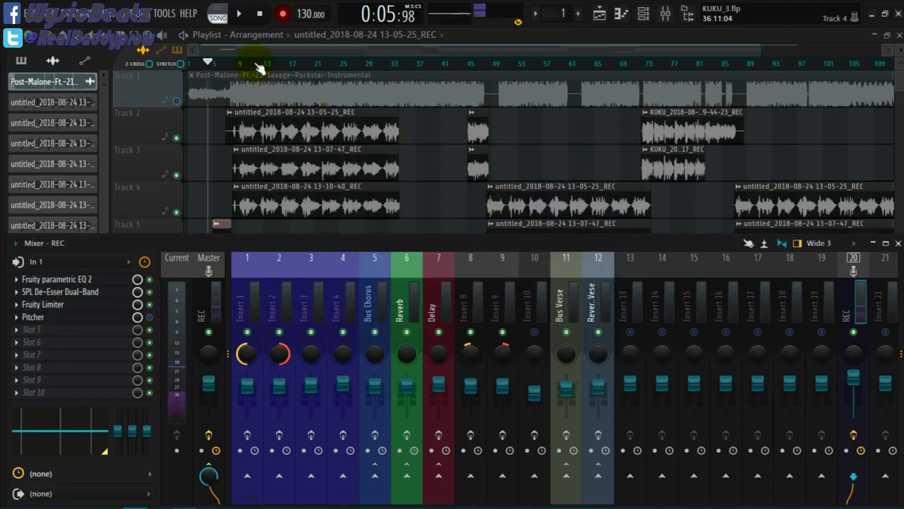
Return the playhead to the song start and display the Master channel's effects in a raised mixer window.
{"action": "left_click", "coordinate": [258, 15]}
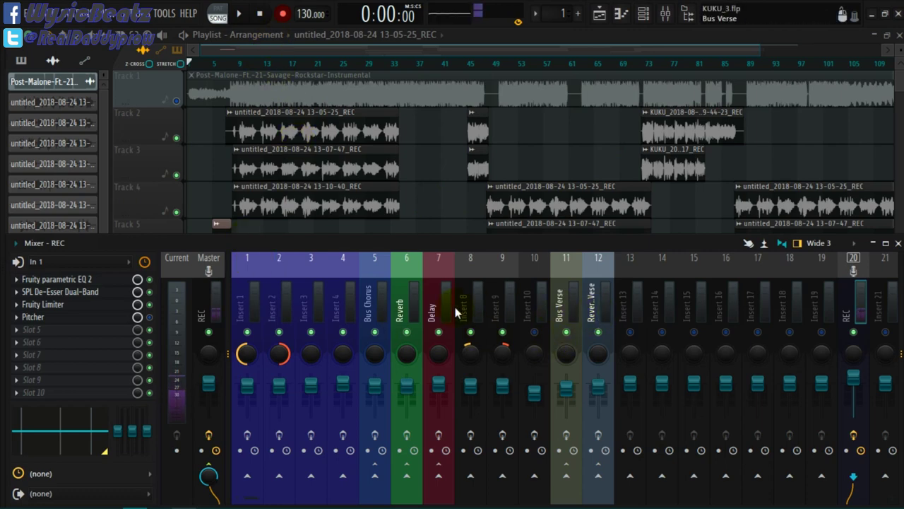
{"action": "left_click", "coordinate": [213, 305]}
{"action": "mouse_move", "coordinate": [438, 258]}
{"action": "left_mouse_down"}
{"action": "mouse_move", "coordinate": [441, 170]}
{"action": "mouse_move", "coordinate": [430, 252]}
{"action": "left_mouse_up"}
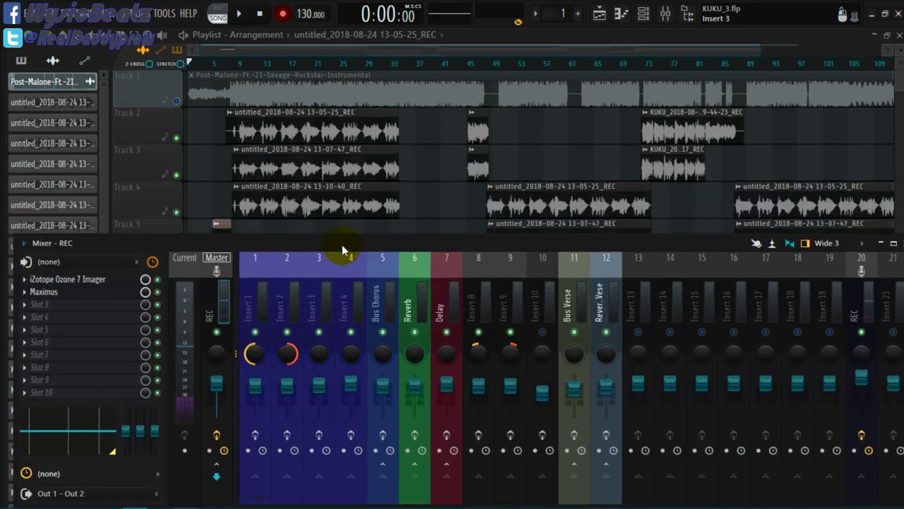
{"action": "left_click_drag", "start_coordinate": [342, 245], "coordinate": [339, 200]}
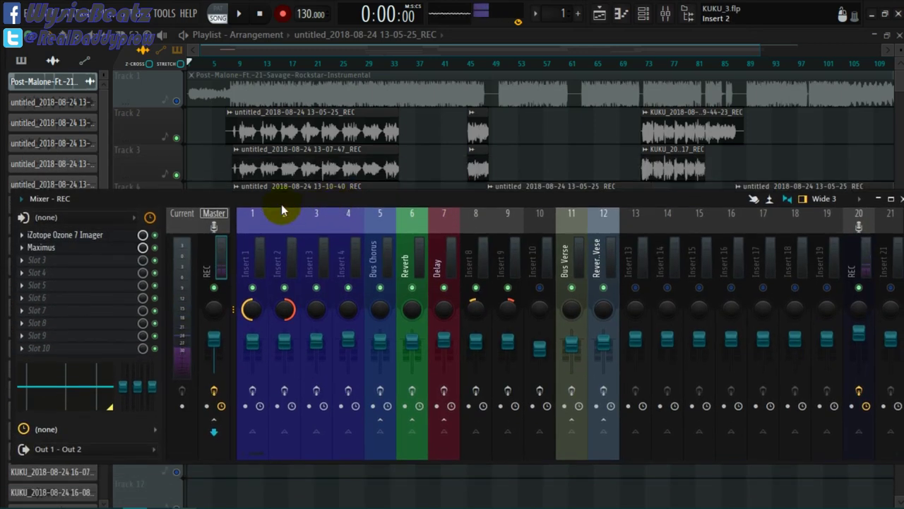
Examine the effects and routing of mixer Inserts 1 to 4 one after another.
{"action": "left_click", "coordinate": [255, 268]}
{"action": "left_click", "coordinate": [284, 261]}
{"action": "left_click", "coordinate": [316, 259]}
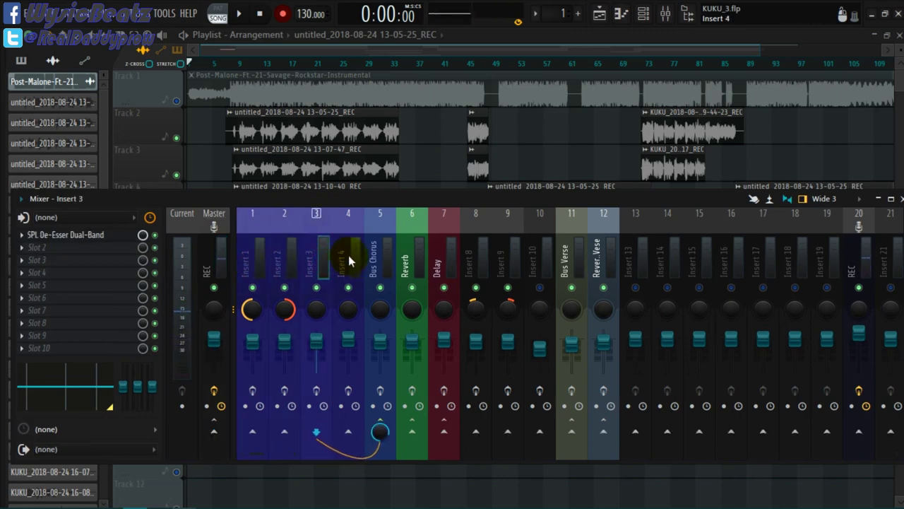
{"action": "left_click", "coordinate": [342, 259]}
{"action": "left_click", "coordinate": [347, 211]}
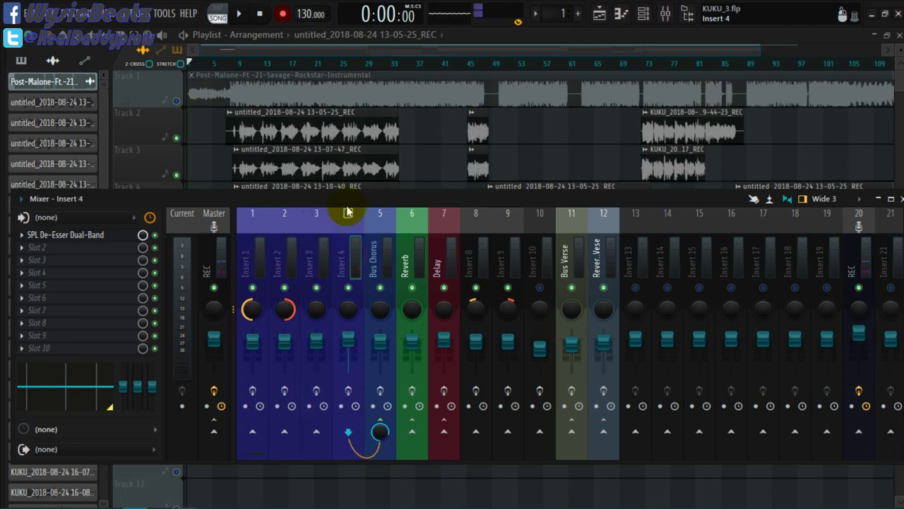
{"action": "left_click_drag", "start_coordinate": [343, 312], "coordinate": [348, 178]}
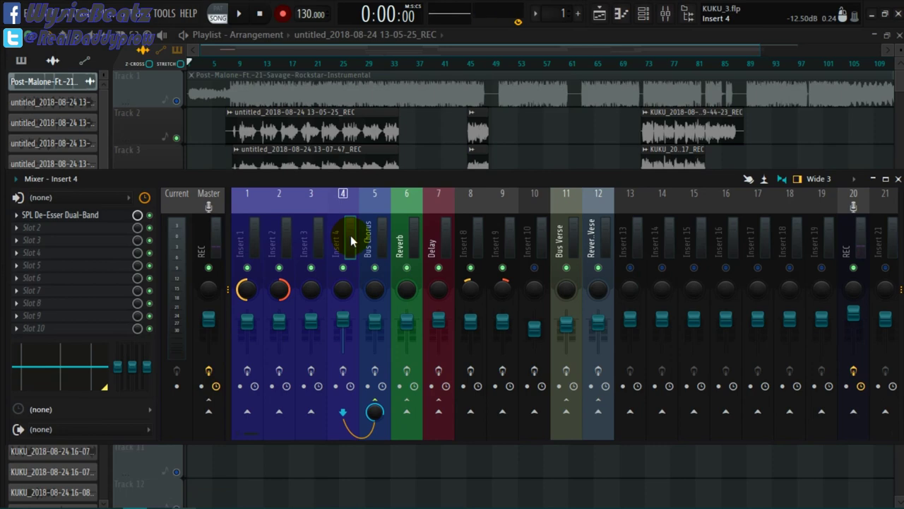
Compare the effect chains of mixer Inserts 1, 2 and 3 and their routing to Bus Chorus.
{"action": "left_click", "coordinate": [260, 244]}
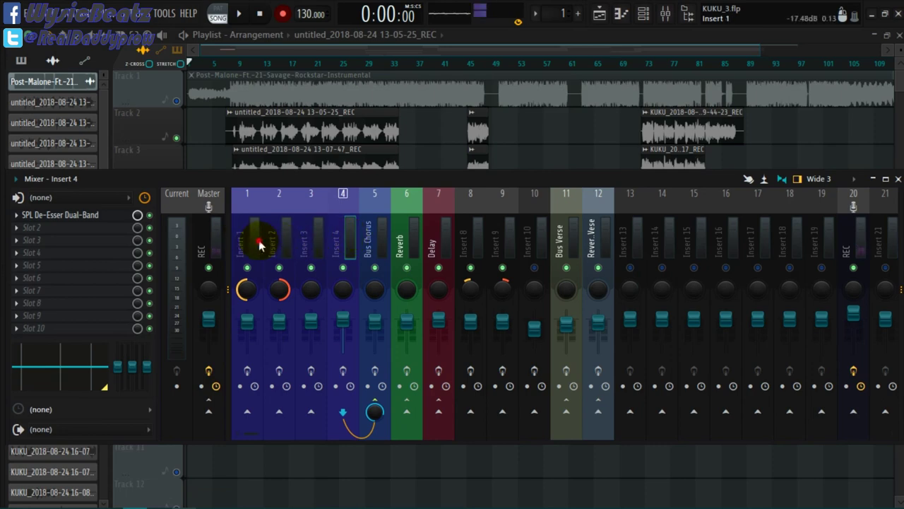
{"action": "left_click", "coordinate": [283, 243]}
{"action": "left_click", "coordinate": [317, 242]}
{"action": "left_click", "coordinate": [254, 238]}
{"action": "left_click", "coordinate": [289, 242]}
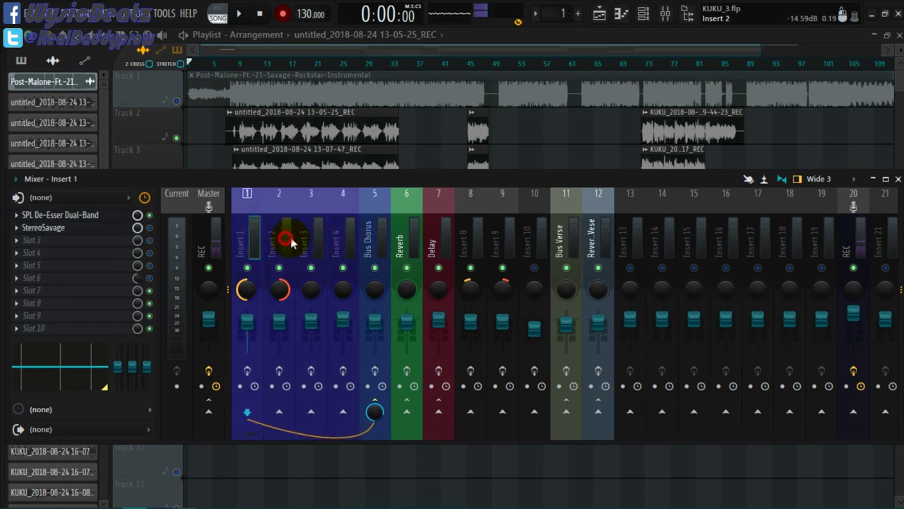
{"action": "left_click", "coordinate": [252, 238]}
{"action": "left_click", "coordinate": [283, 239]}
{"action": "left_click", "coordinate": [314, 242]}
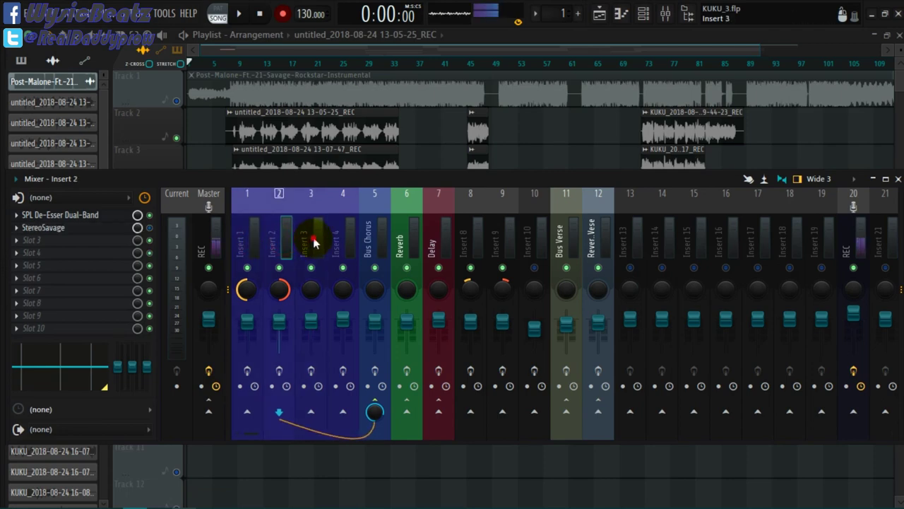
{"action": "left_click", "coordinate": [257, 233]}
{"action": "left_click", "coordinate": [283, 238]}
{"action": "left_click", "coordinate": [319, 238]}
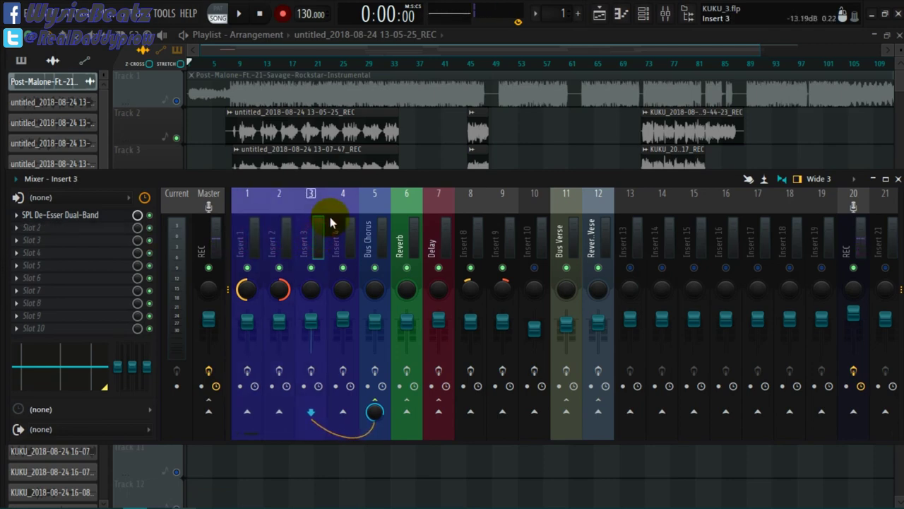
{"action": "left_click", "coordinate": [253, 239]}
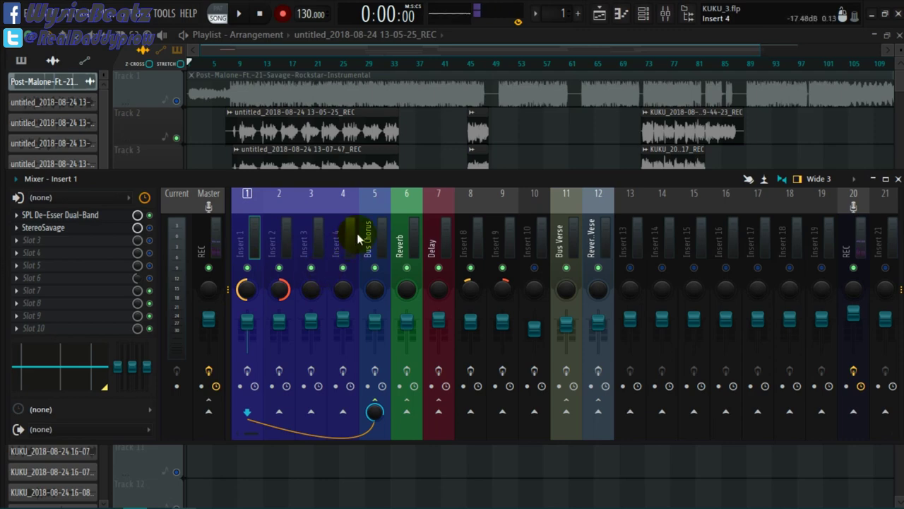
{"action": "left_click_drag", "start_coordinate": [388, 183], "coordinate": [387, 204]}
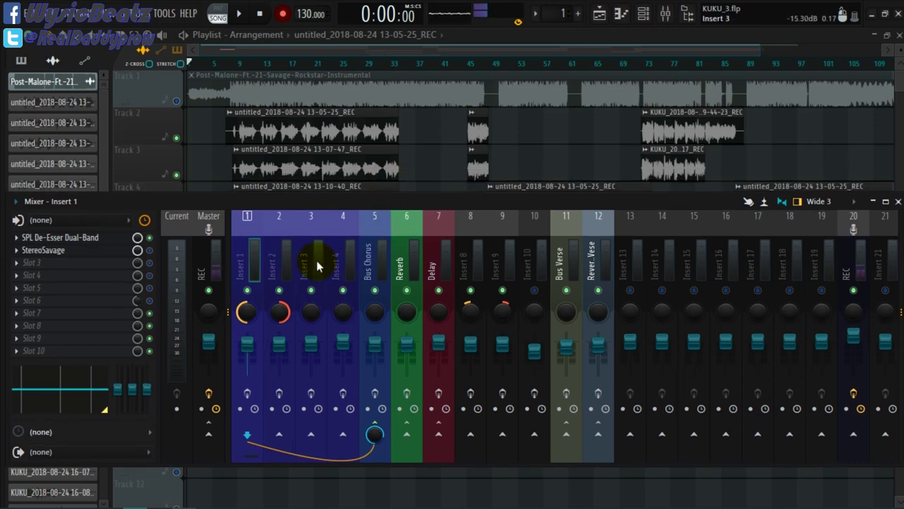
Shift Insert 3's panning to 7% right and reset it to the centre.
{"action": "left_click", "coordinate": [309, 315]}
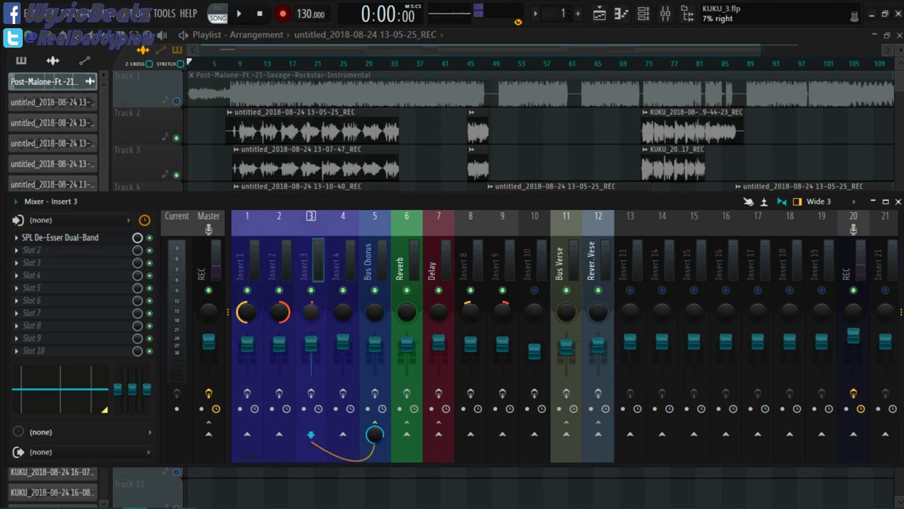
{"action": "right_click", "coordinate": [311, 314]}
{"action": "left_click", "coordinate": [332, 485]}
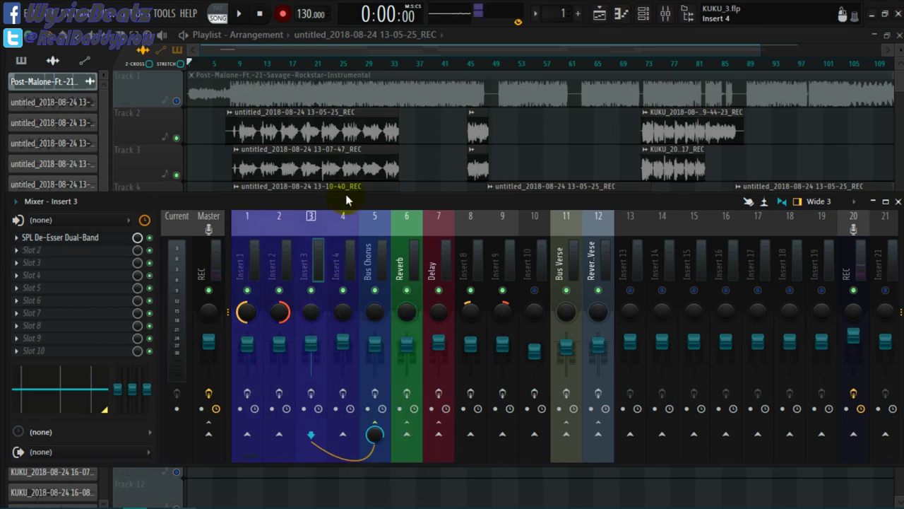
Reposition the mixer window slightly lower and examine the effects on Inserts 1, 3 and 4.
{"action": "mouse_move", "coordinate": [343, 202]}
{"action": "left_mouse_down"}
{"action": "mouse_move", "coordinate": [346, 283]}
{"action": "mouse_move", "coordinate": [345, 198]}
{"action": "left_mouse_up"}
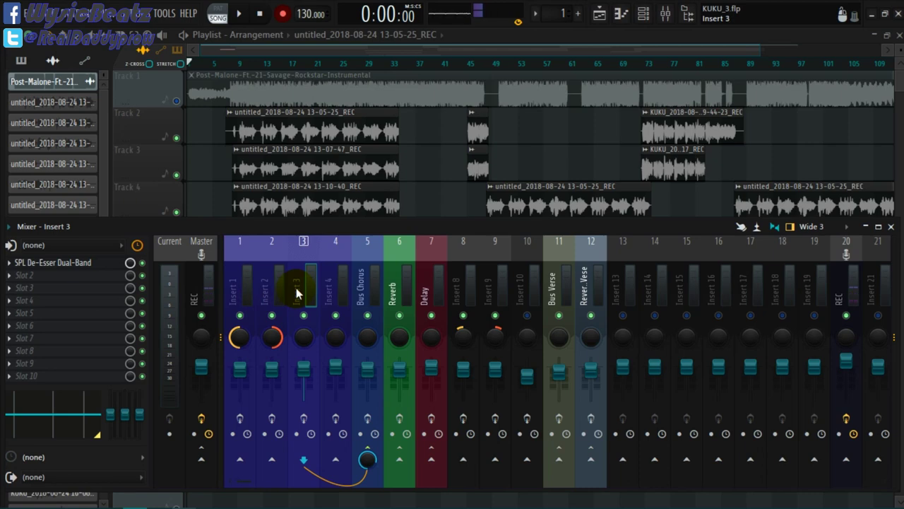
{"action": "left_click_drag", "start_coordinate": [313, 228], "coordinate": [329, 214]}
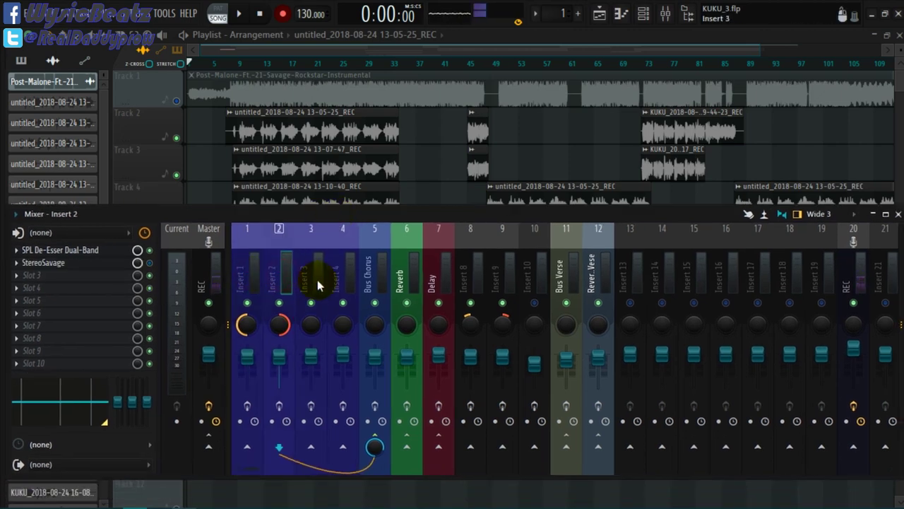
{"action": "left_click", "coordinate": [247, 272]}
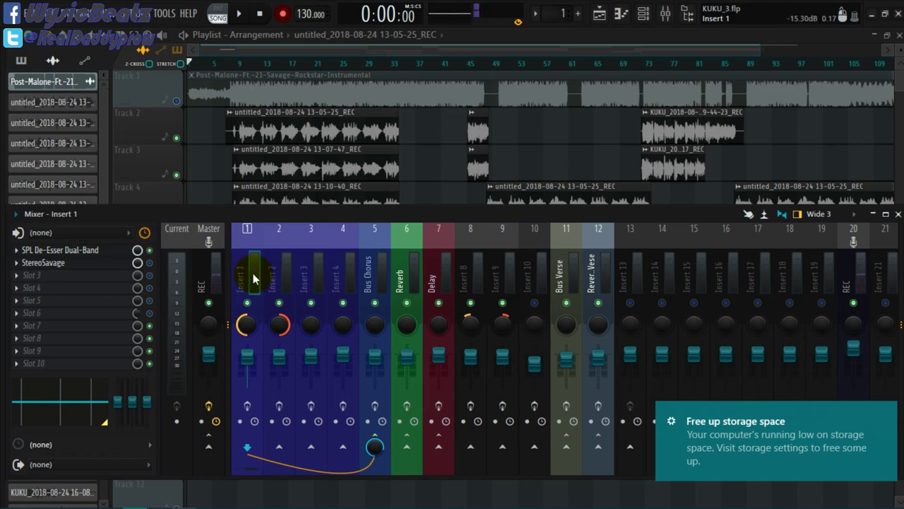
{"action": "left_click", "coordinate": [312, 272]}
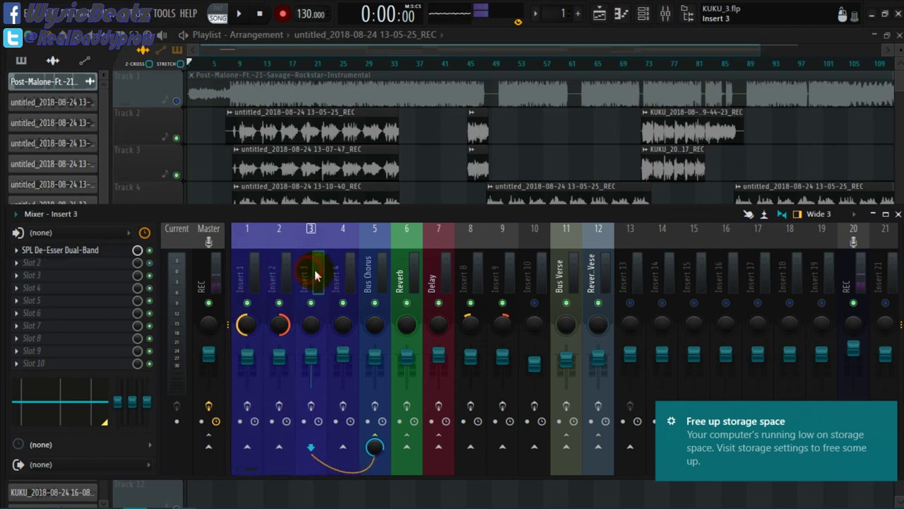
{"action": "left_click", "coordinate": [343, 278]}
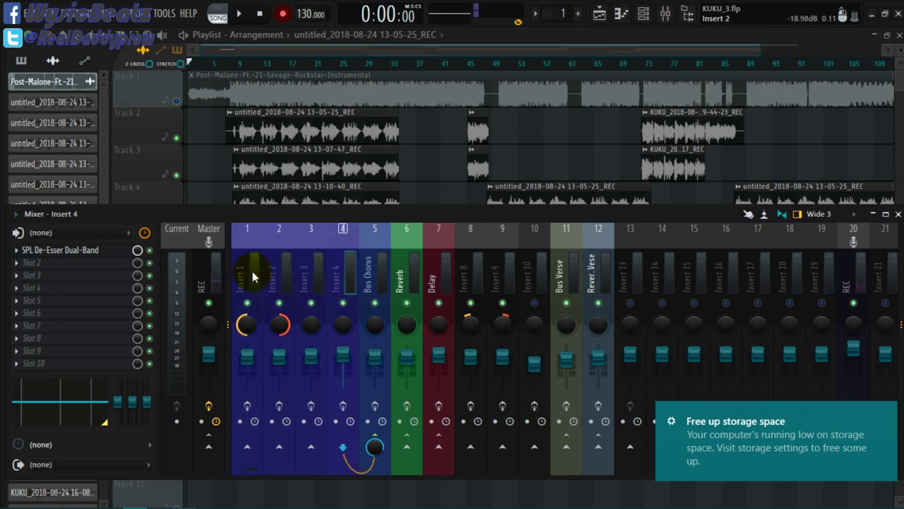
Examine the effects on Bus Chorus, Reverb and Delay and follow their routing to the Master.
{"action": "left_click", "coordinate": [377, 272]}
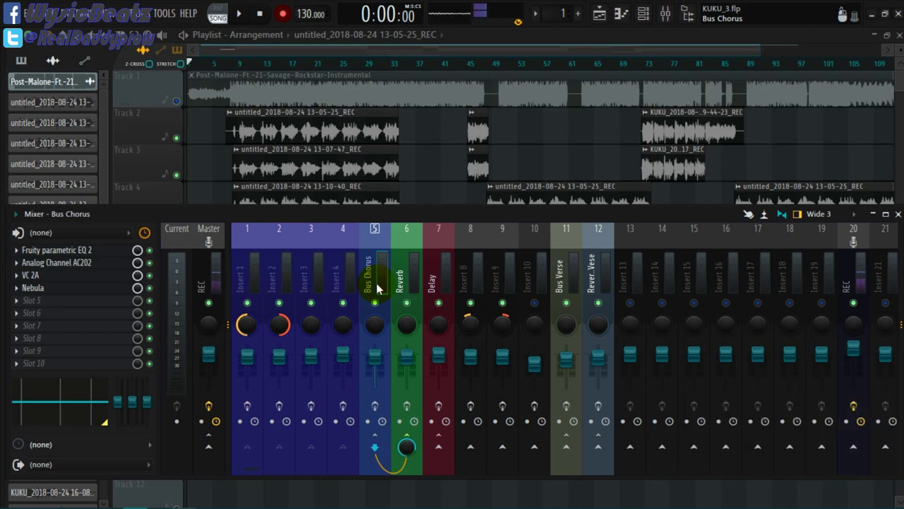
{"action": "left_click", "coordinate": [402, 277]}
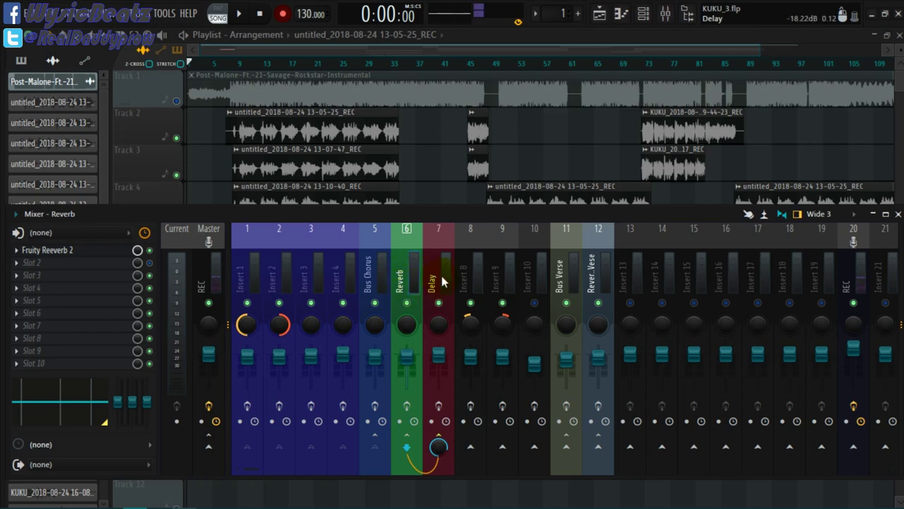
{"action": "left_click", "coordinate": [443, 281]}
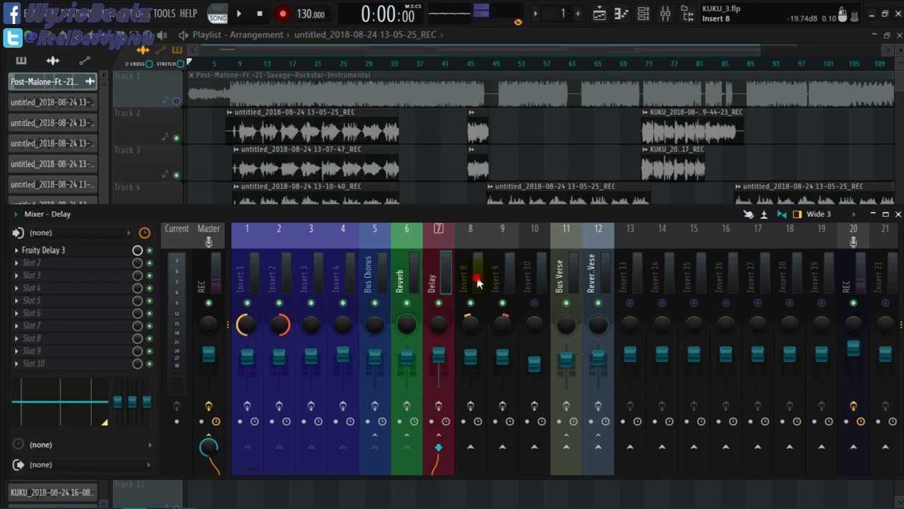
Inspect the effects on Inserts 8 and 9 and follow their routing through Bus Verse and Reverb Vese.
{"action": "left_click", "coordinate": [477, 277]}
{"action": "left_click", "coordinate": [532, 272]}
{"action": "left_click", "coordinate": [564, 270]}
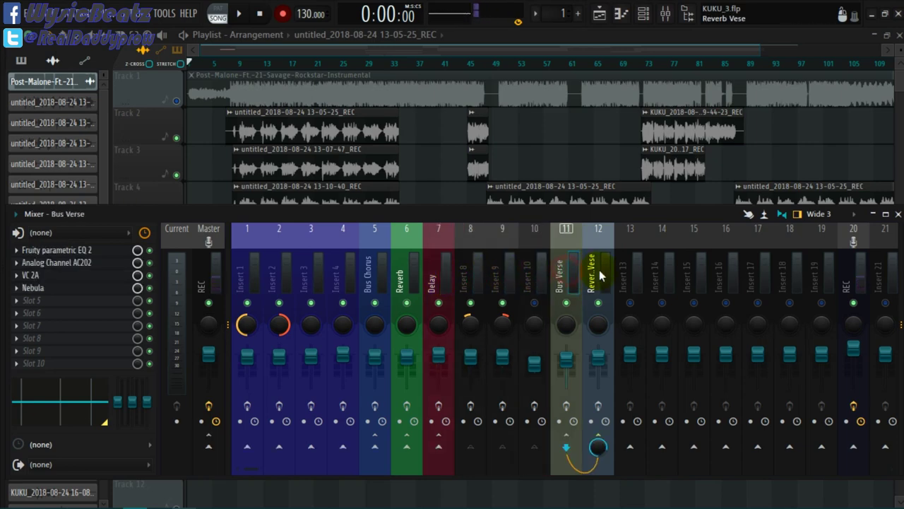
{"action": "left_click", "coordinate": [599, 270]}
{"action": "left_click", "coordinate": [471, 275]}
{"action": "left_click", "coordinate": [509, 272]}
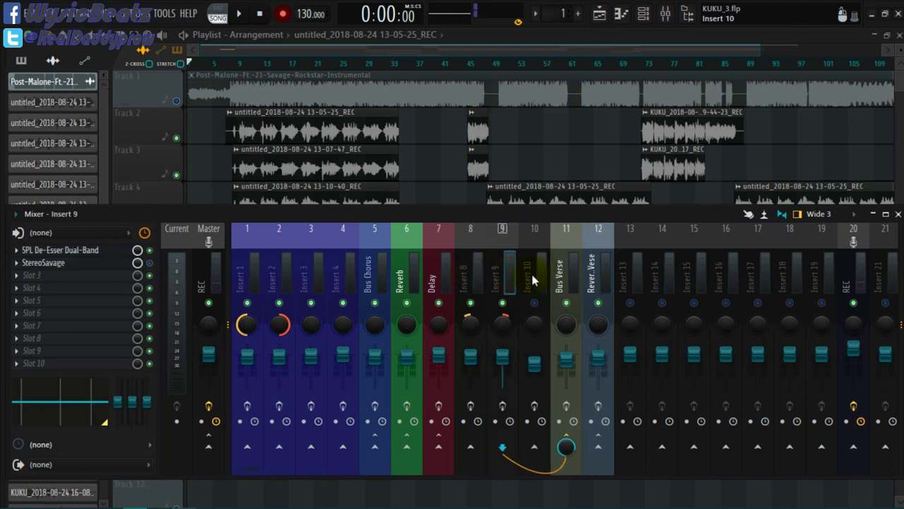
{"action": "left_click", "coordinate": [473, 279]}
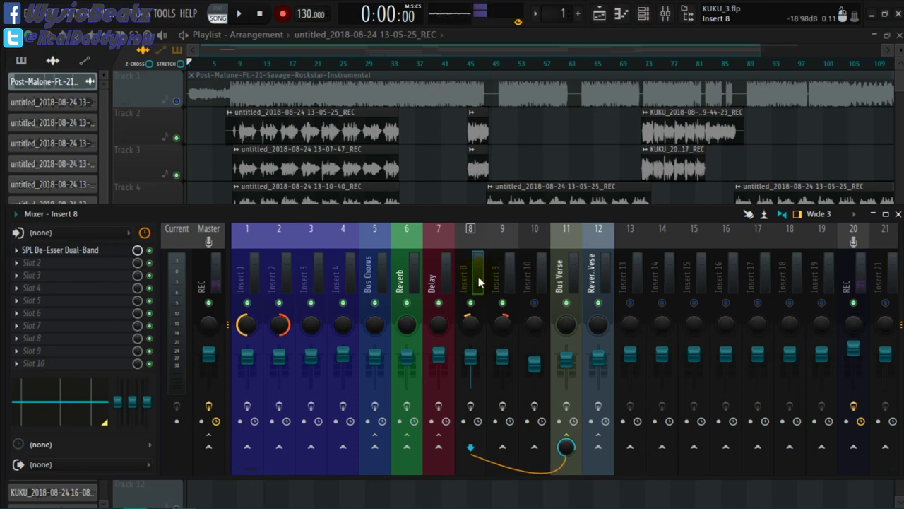
{"action": "left_click", "coordinate": [505, 274]}
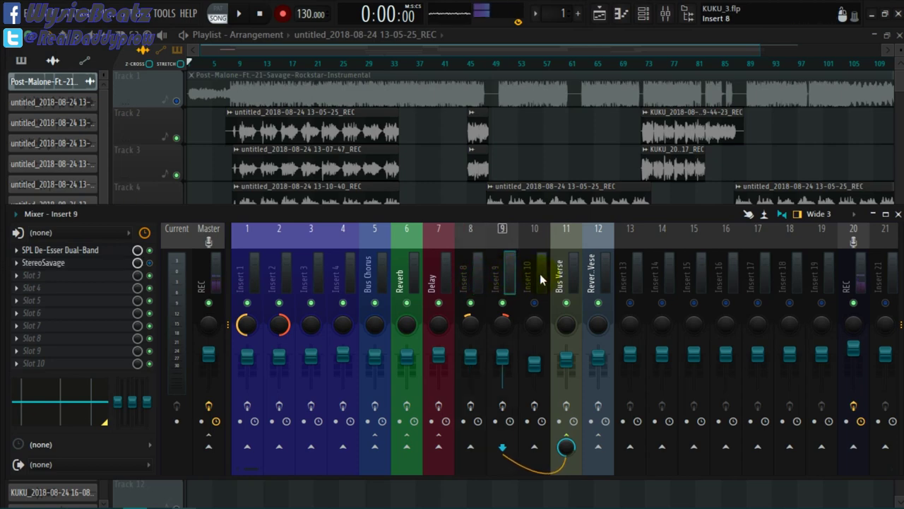
{"action": "left_click", "coordinate": [566, 266]}
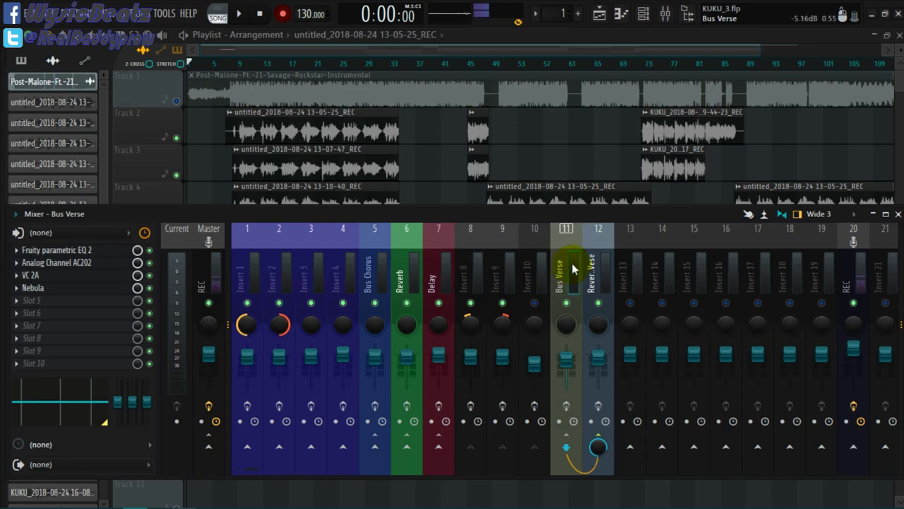
{"action": "left_click", "coordinate": [603, 266]}
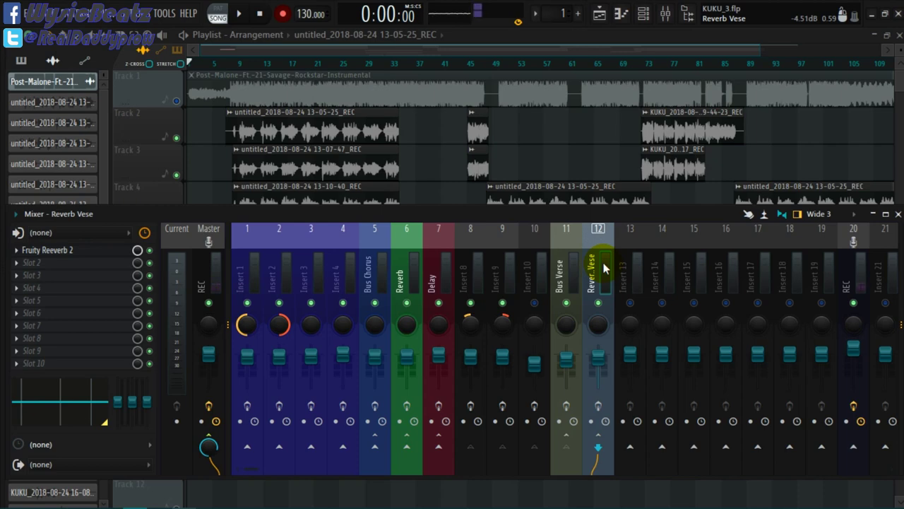
Select Inserts 1 to 4 together and show the routing options for sending them to Bus Chorus, leaving without choosing one.
{"action": "left_click", "coordinate": [255, 280]}
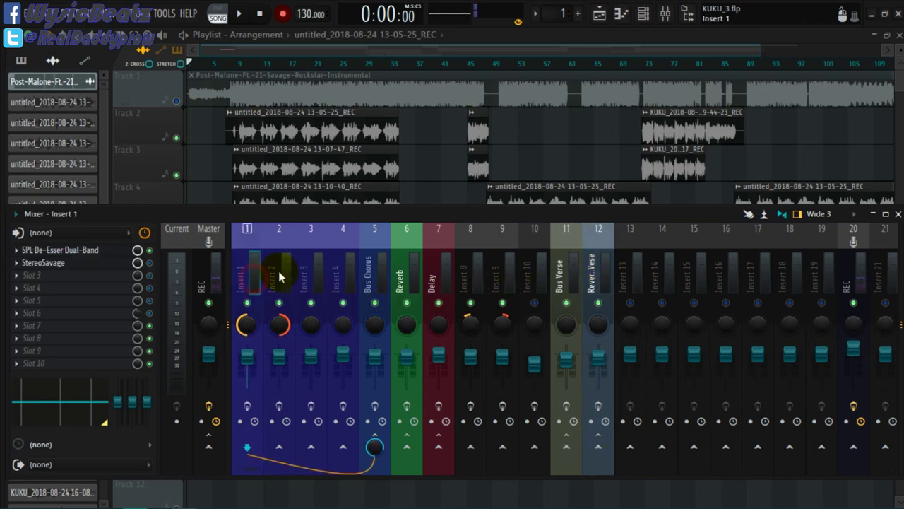
{"action": "left_click", "coordinate": [282, 274]}
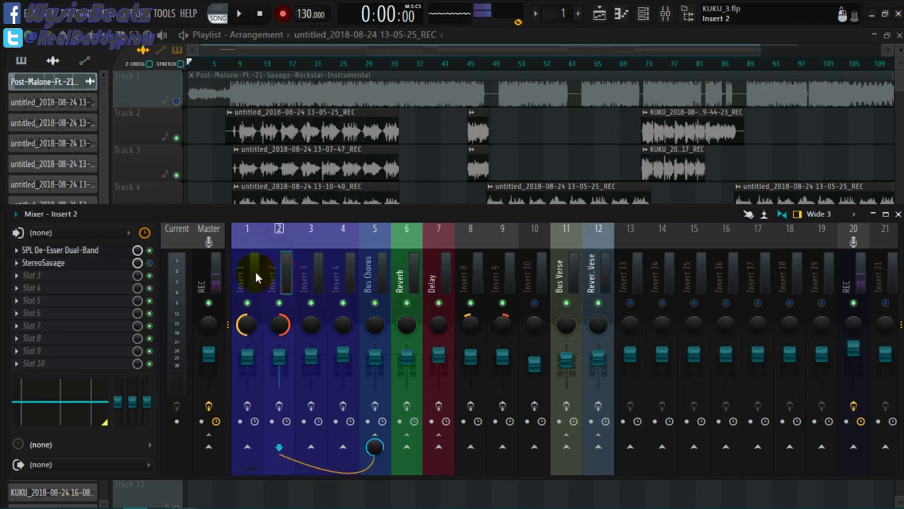
{"action": "left_click", "coordinate": [256, 277]}
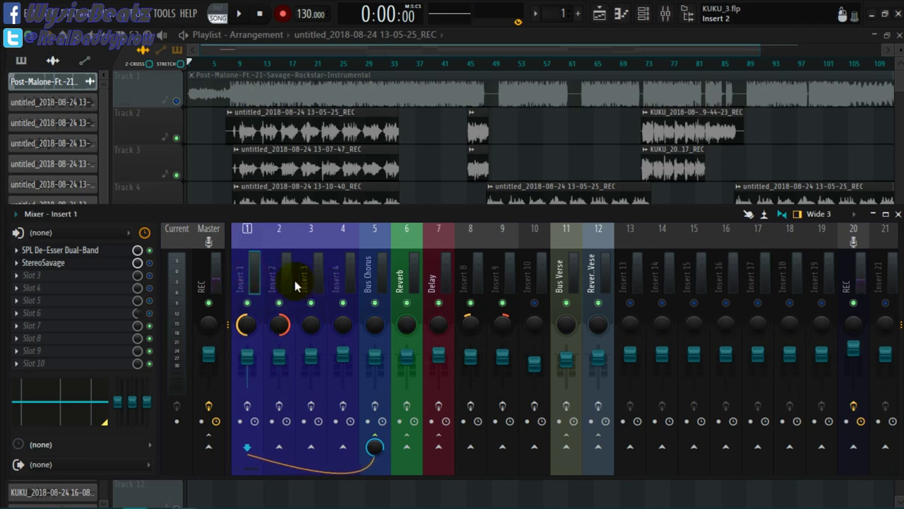
{"action": "left_click_drag", "start_coordinate": [263, 287], "coordinate": [360, 306]}
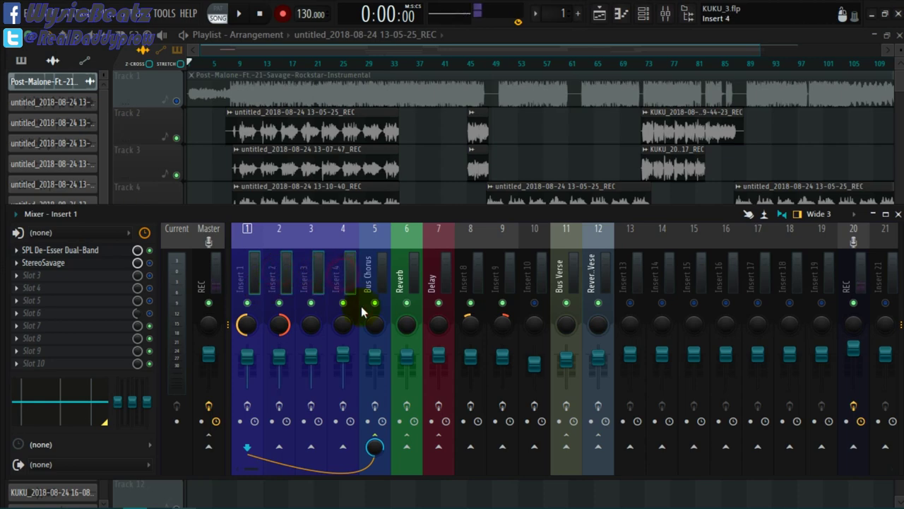
{"action": "right_click", "coordinate": [376, 442]}
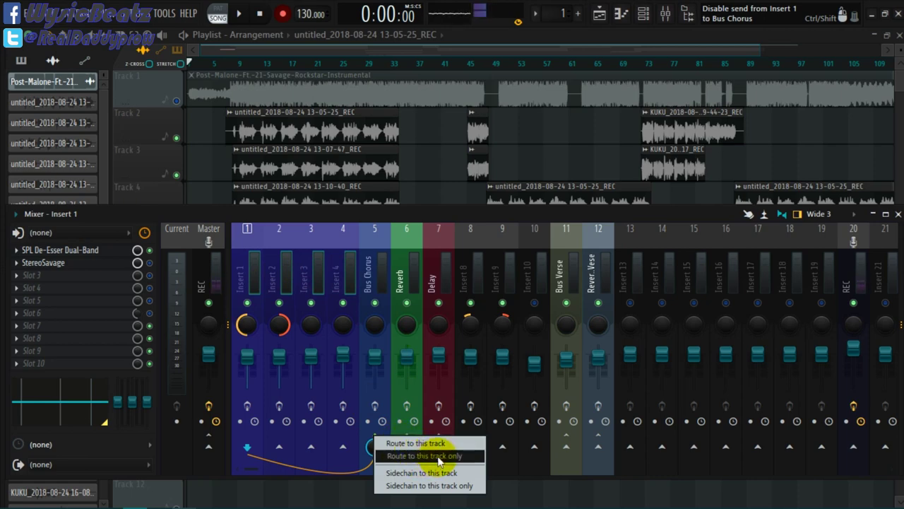
{"action": "left_click", "coordinate": [283, 272]}
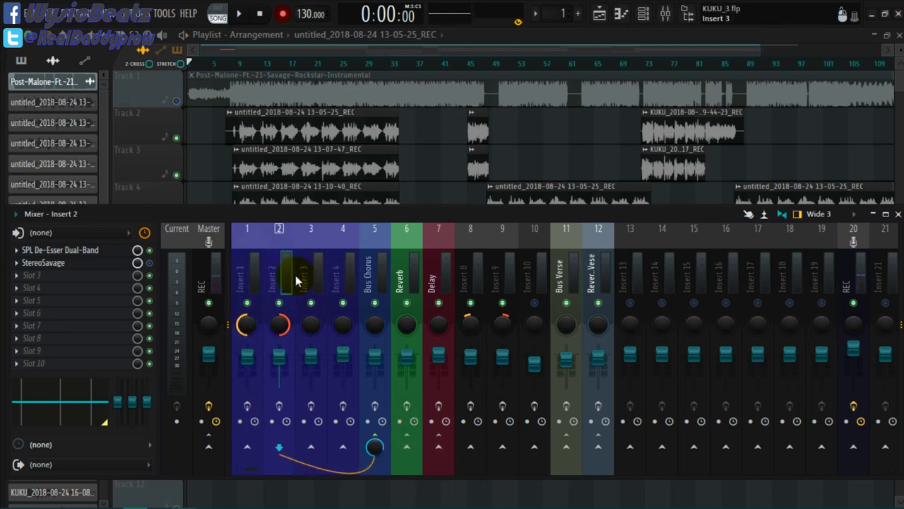
Review the effect chain on Bus Chorus, followed by the effects on Inserts 1 to 4 that feed it.
{"action": "left_click", "coordinate": [371, 270]}
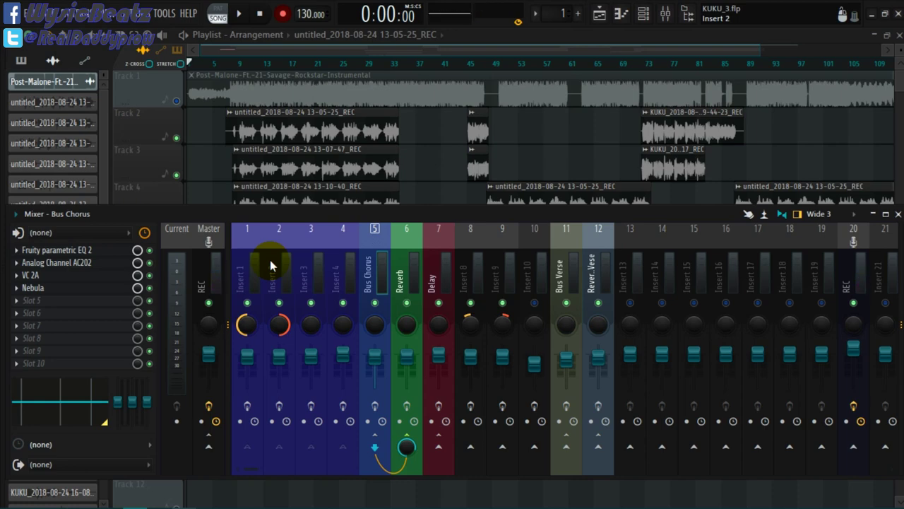
{"action": "left_click", "coordinate": [252, 278]}
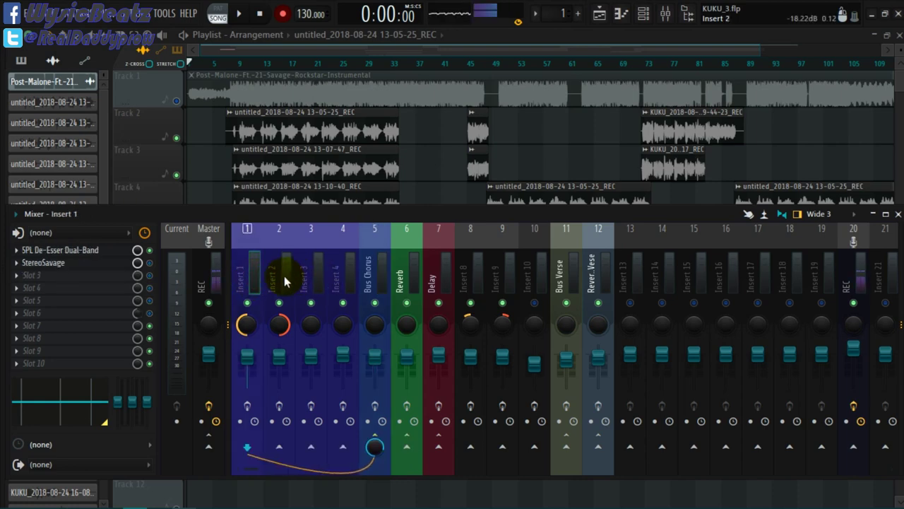
{"action": "left_click", "coordinate": [284, 277]}
{"action": "left_click", "coordinate": [314, 275]}
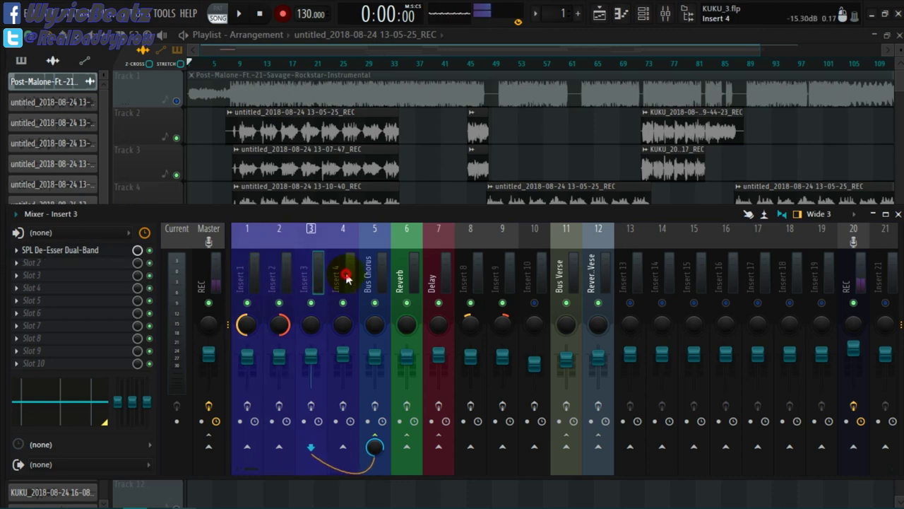
{"action": "left_click", "coordinate": [346, 277]}
Go back and forth between Inserts 1, 2 and 3 to compare their individual effects with the shared chain on Bus Chorus.
{"action": "left_click", "coordinate": [254, 277]}
{"action": "left_click", "coordinate": [282, 276]}
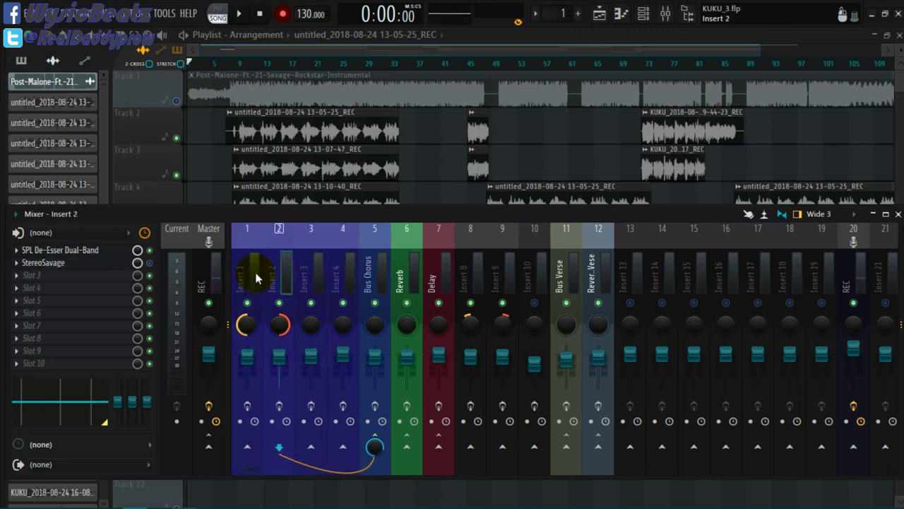
{"action": "left_click", "coordinate": [315, 275]}
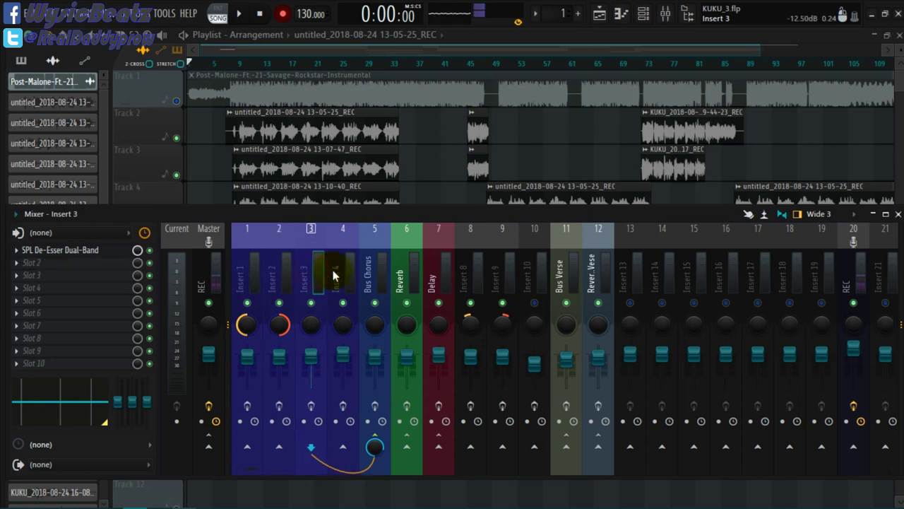
{"action": "left_click", "coordinate": [254, 277]}
{"action": "left_click", "coordinate": [282, 273]}
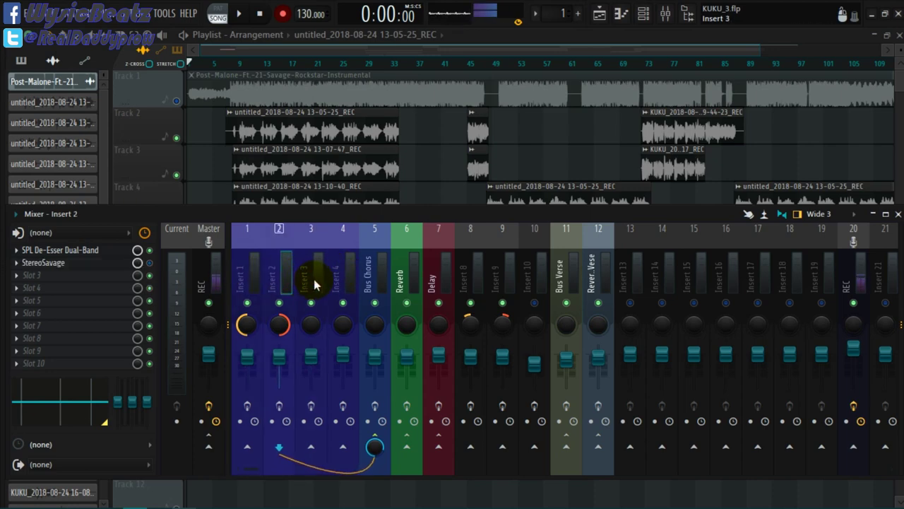
{"action": "left_click", "coordinate": [313, 279]}
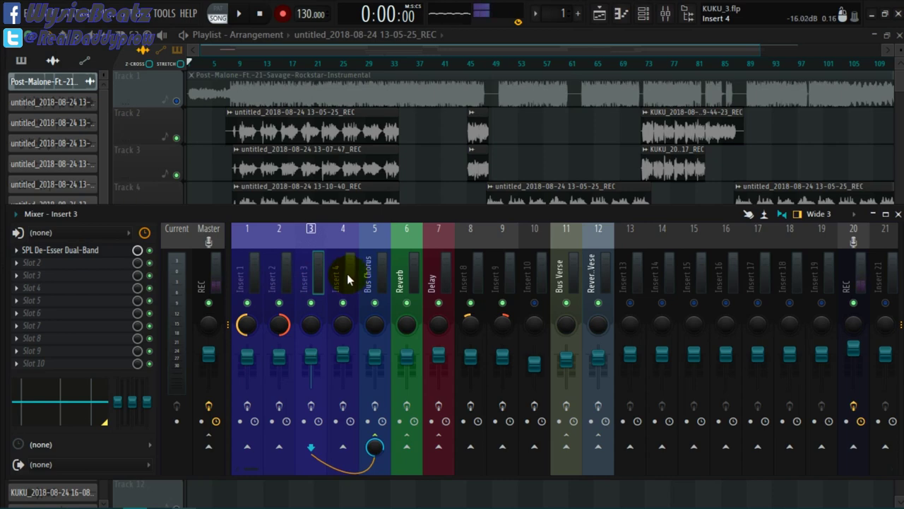
{"action": "left_click", "coordinate": [251, 271]}
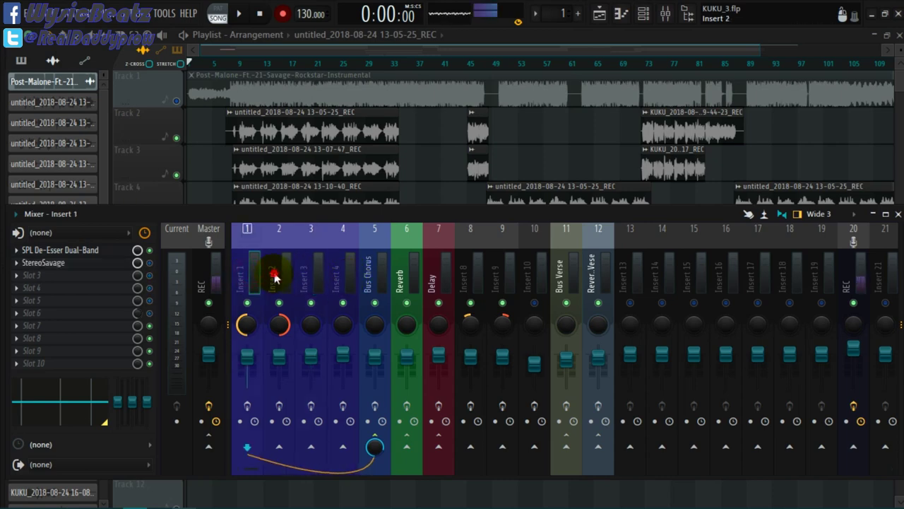
{"action": "left_click", "coordinate": [274, 277]}
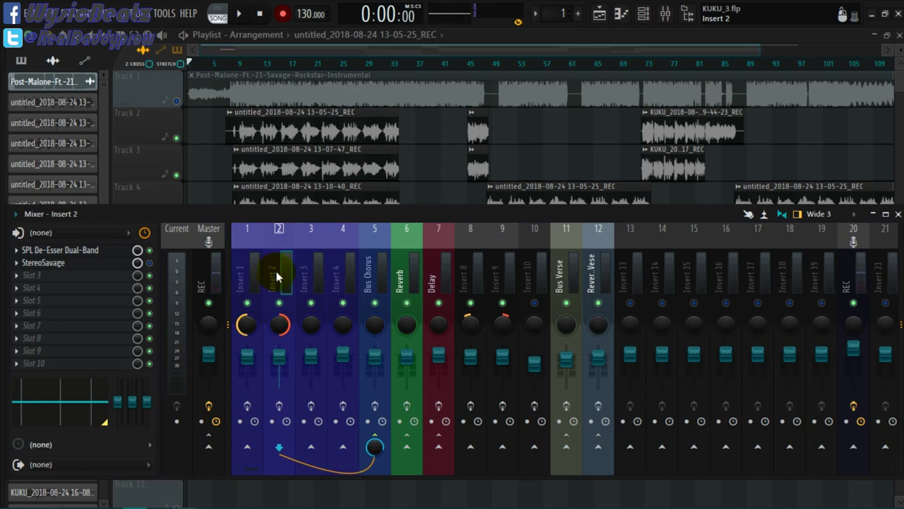
{"action": "left_click", "coordinate": [368, 277]}
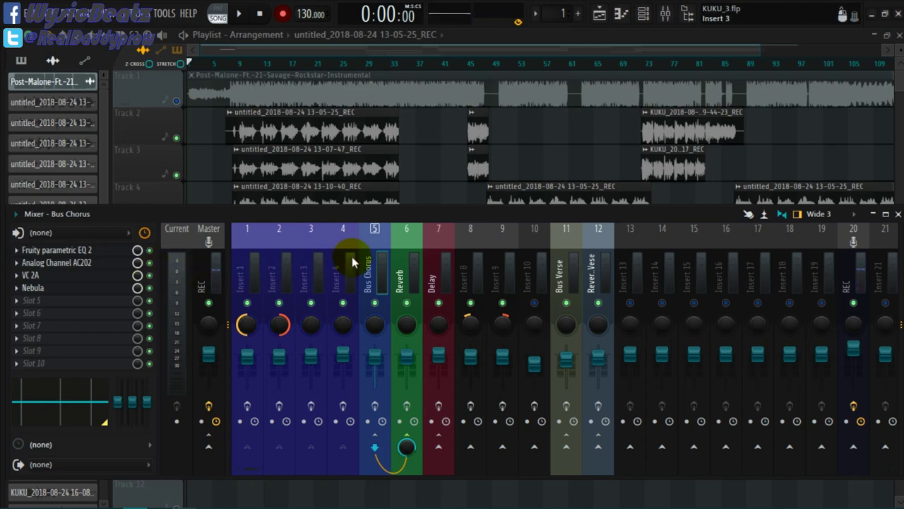
{"action": "left_click", "coordinate": [252, 279]}
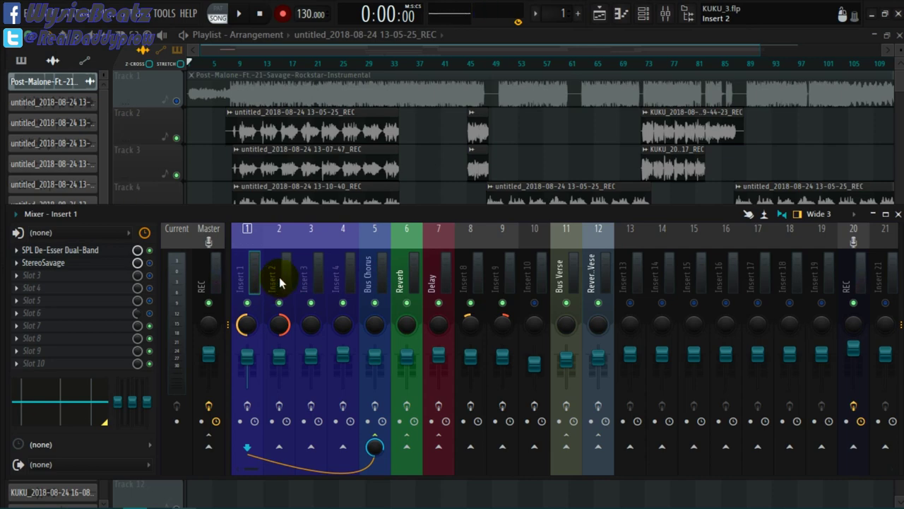
Solo playlist Track 2 and play it from about bar 8 while watching the Insert 1 meter, stopping playback at the end.
{"action": "right_click", "coordinate": [178, 139]}
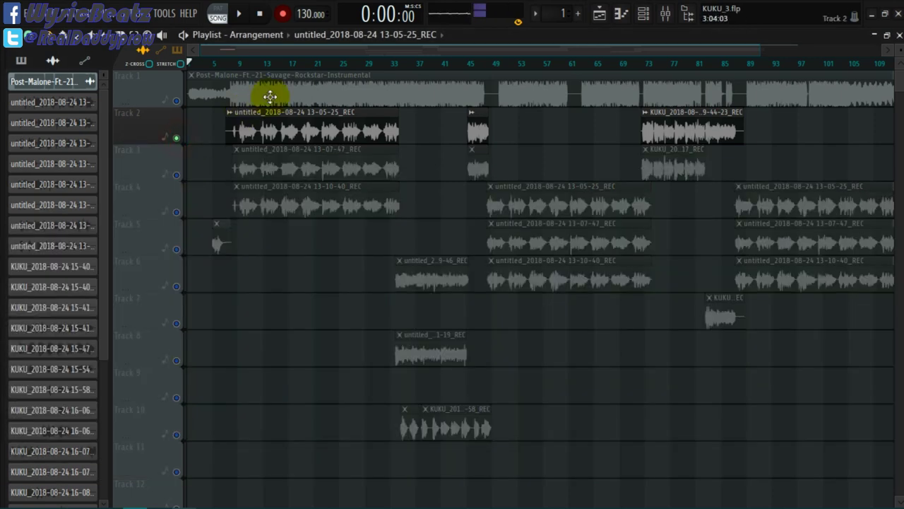
{"action": "left_click", "coordinate": [236, 65]}
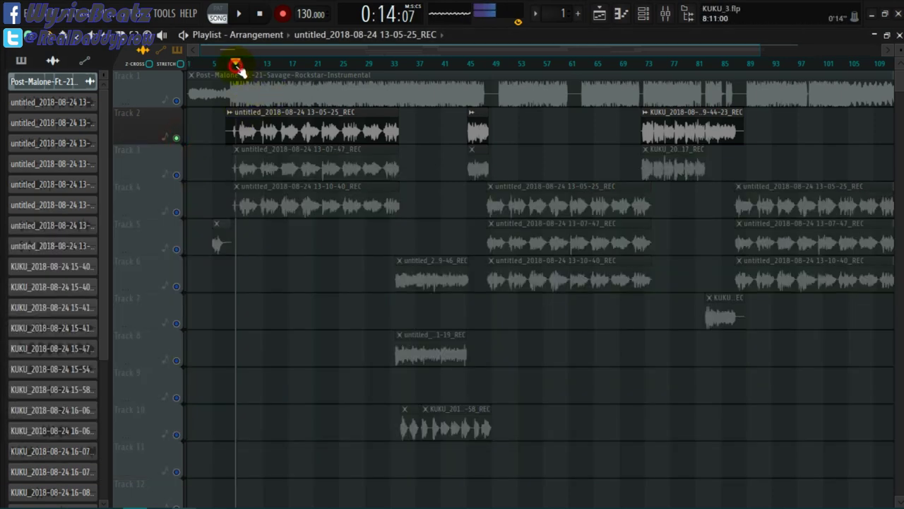
{"action": "left_click", "coordinate": [665, 14]}
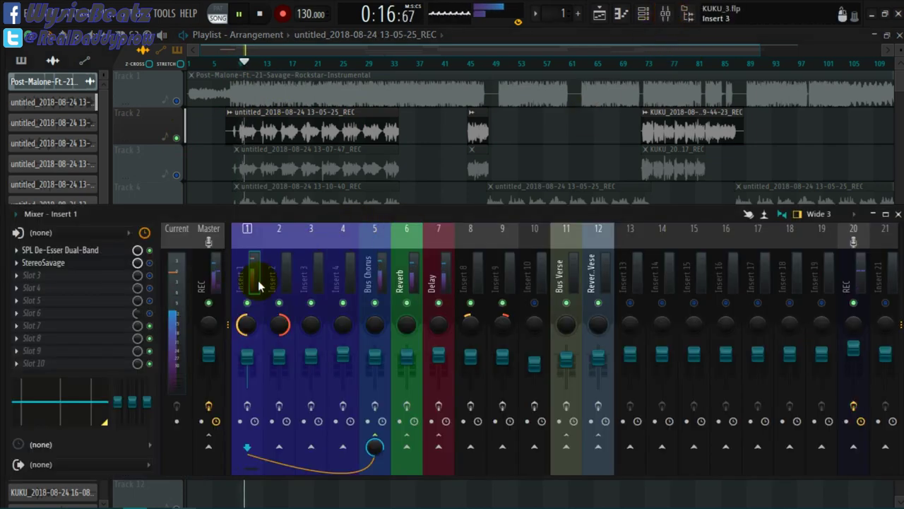
{"action": "key", "text": "space"}
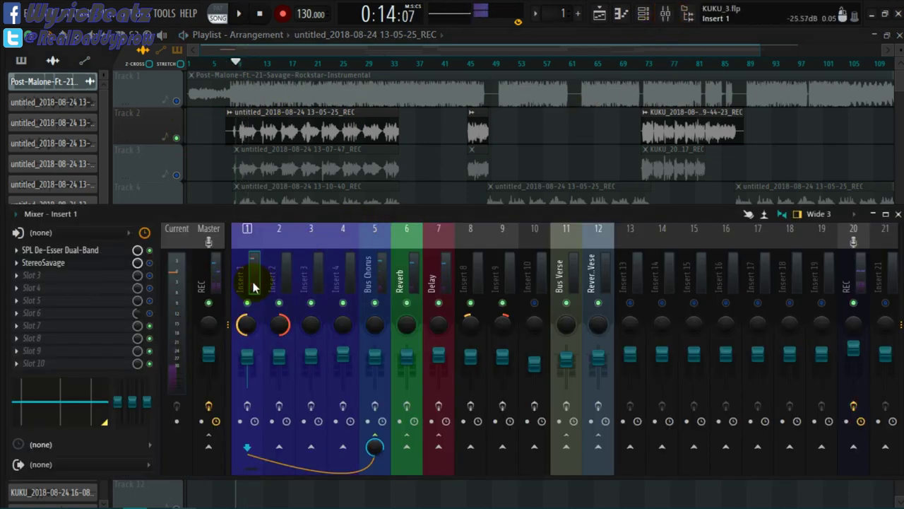
Inspect the SPL De-Esser Dual-Band settings on Insert 1 and close the plugin.
{"action": "left_click", "coordinate": [99, 252]}
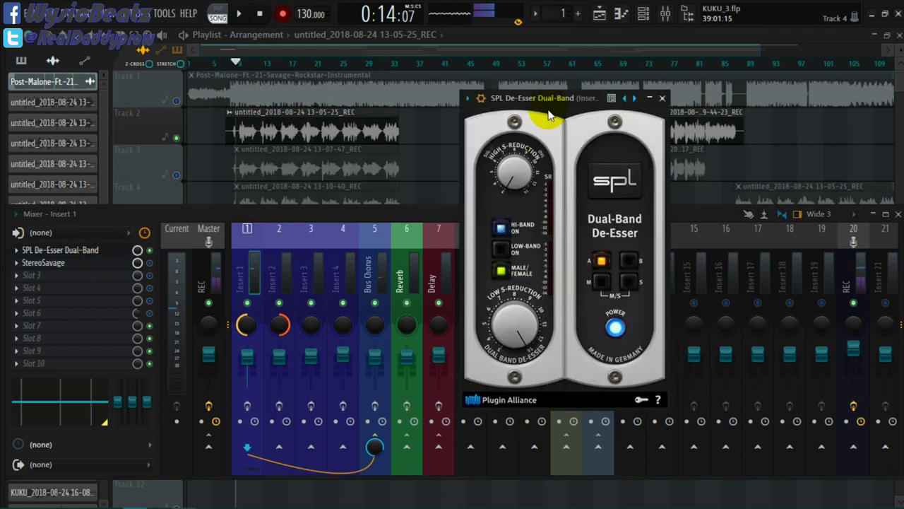
{"action": "left_click_drag", "start_coordinate": [565, 97], "coordinate": [568, 82]}
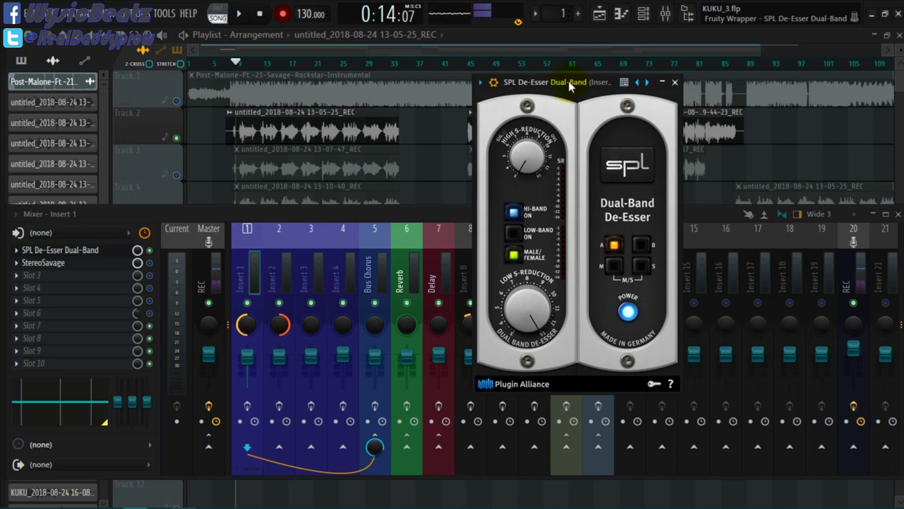
{"action": "left_click_drag", "start_coordinate": [571, 85], "coordinate": [575, 84]}
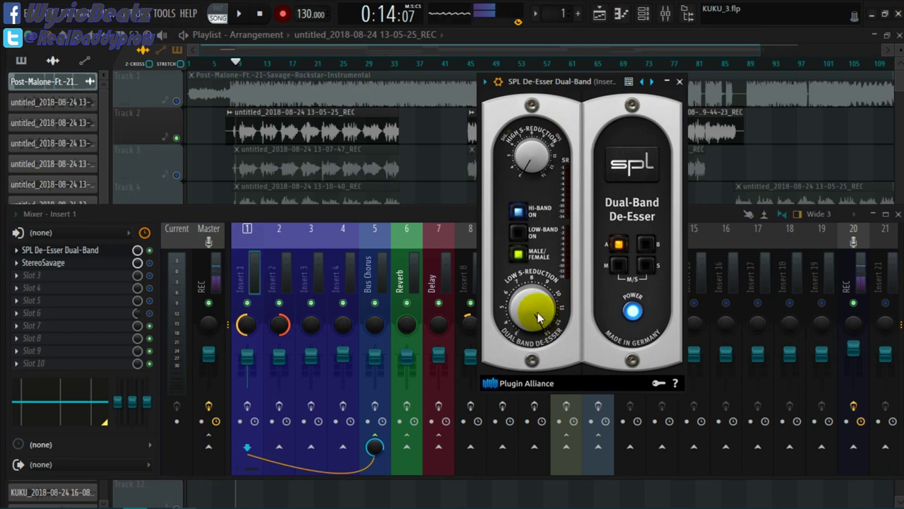
{"action": "left_click", "coordinate": [572, 80]}
{"action": "left_click_drag", "start_coordinate": [573, 81], "coordinate": [574, 73]}
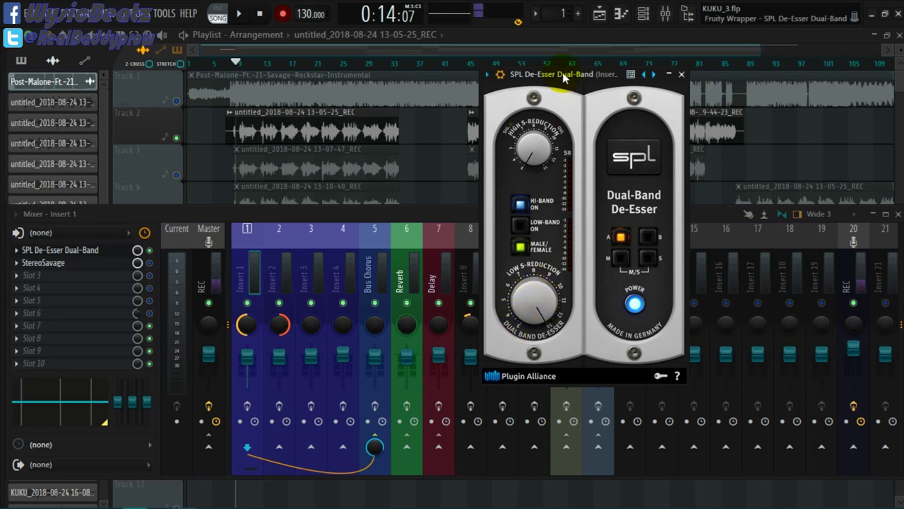
{"action": "left_click_drag", "start_coordinate": [562, 72], "coordinate": [515, 80]}
{"action": "left_click", "coordinate": [675, 74]}
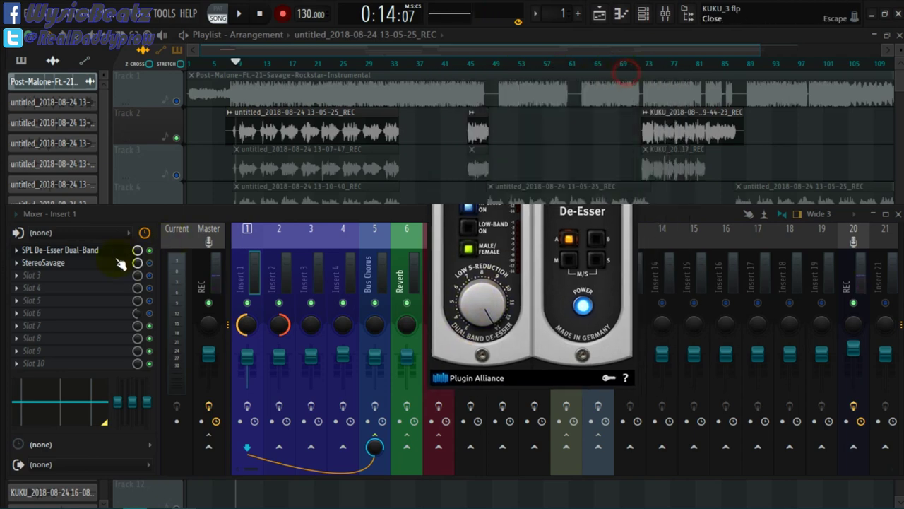
Load Eiosis E2Deesser into slot 3 of Insert 1 and flatten the high-frequency boost of its Voiced EQ curve.
{"action": "left_click", "coordinate": [25, 276]}
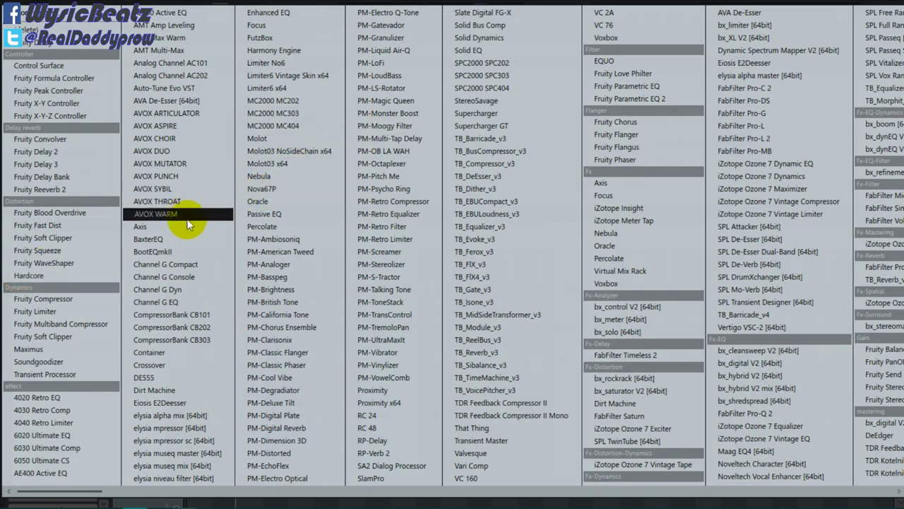
{"action": "left_click", "coordinate": [161, 404]}
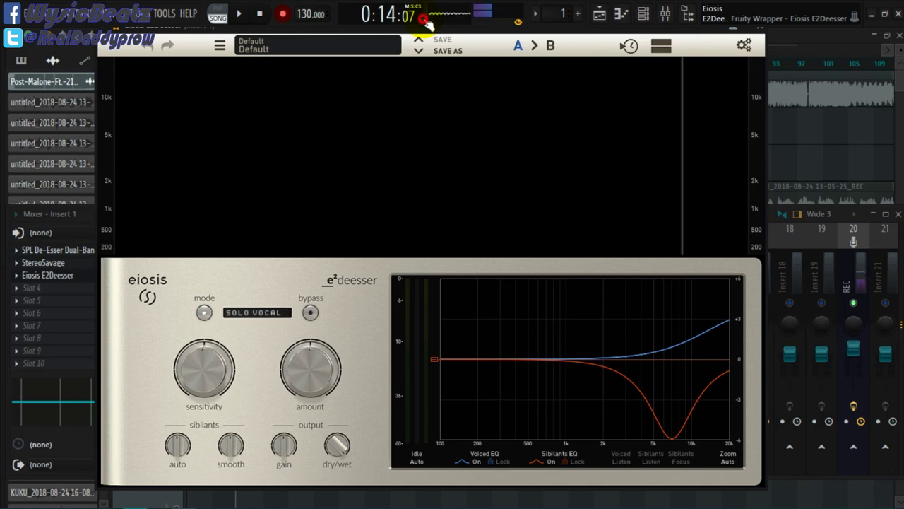
{"action": "left_click", "coordinate": [423, 19]}
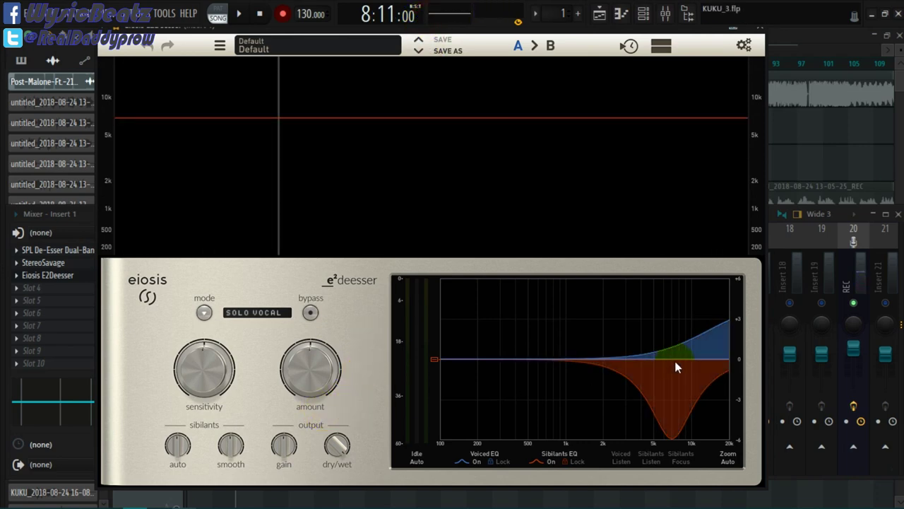
{"action": "left_click_drag", "start_coordinate": [676, 367], "coordinate": [684, 321]}
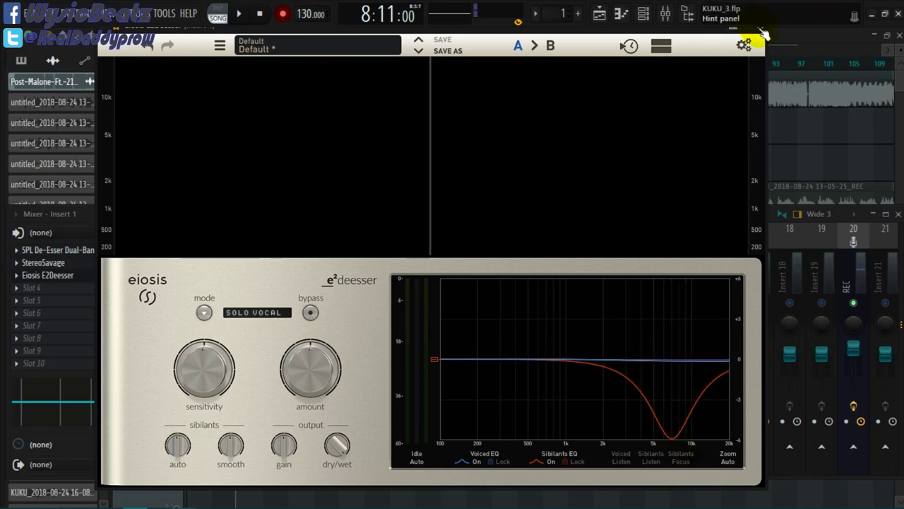
Remove Eiosis E2Deesser from slot 3 of Insert 1.
{"action": "left_click", "coordinate": [47, 275]}
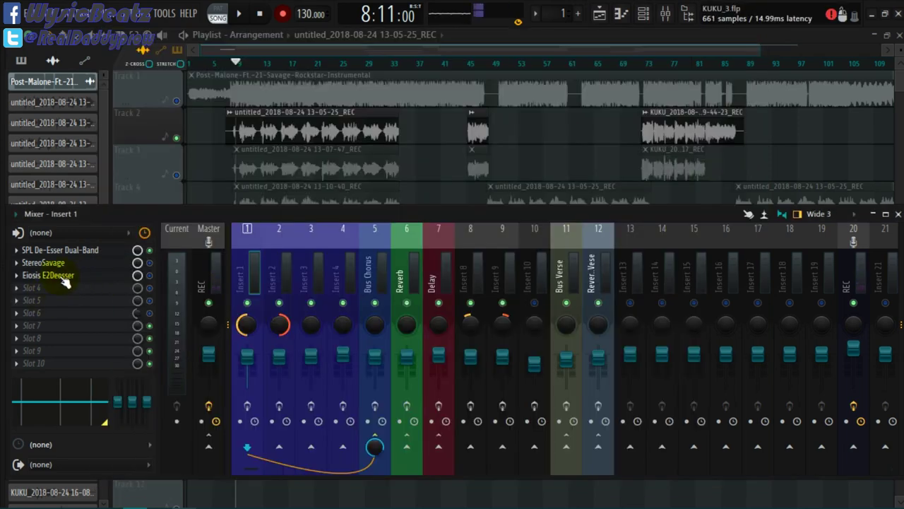
{"action": "left_click", "coordinate": [17, 275]}
{"action": "mouse_move", "coordinate": [55, 222]}
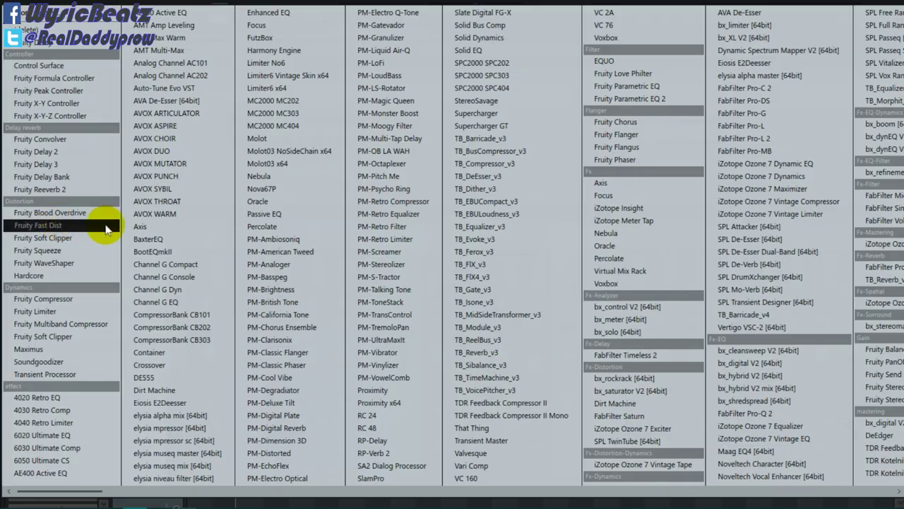
{"action": "left_click", "coordinate": [25, 30]}
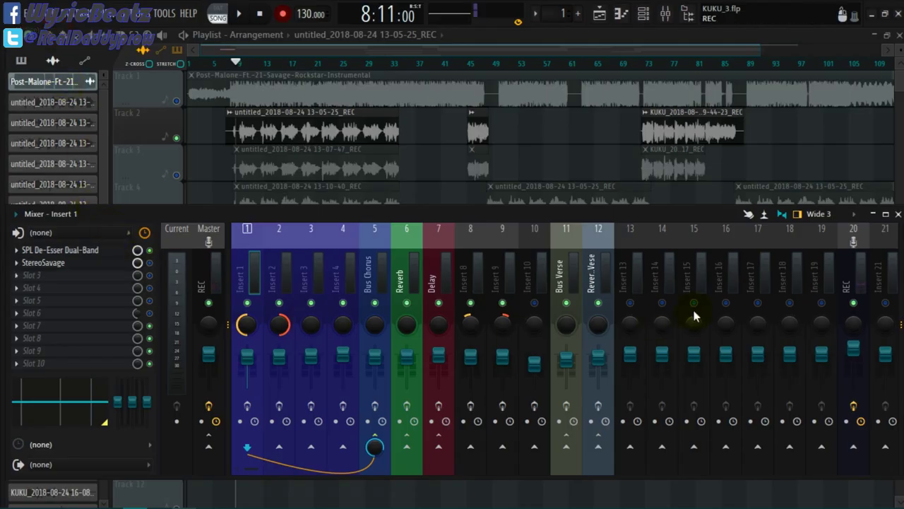
On the REC track's SPL De-Esser Dual-Band, try Low S-Reduction at 3.00 dB before setting it to 13.70 dB, and close the plugin.
{"action": "left_click", "coordinate": [852, 283]}
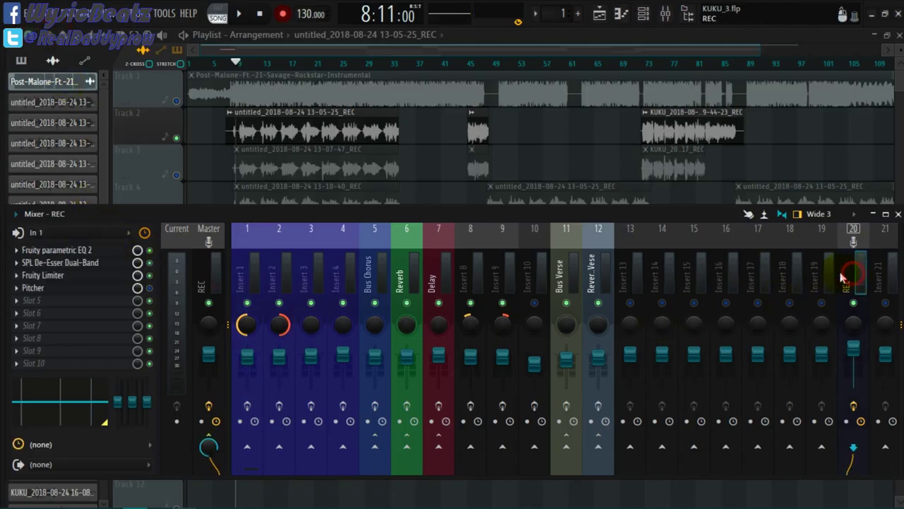
{"action": "left_click", "coordinate": [72, 269]}
{"action": "left_click_drag", "start_coordinate": [449, 92], "coordinate": [602, 100]}
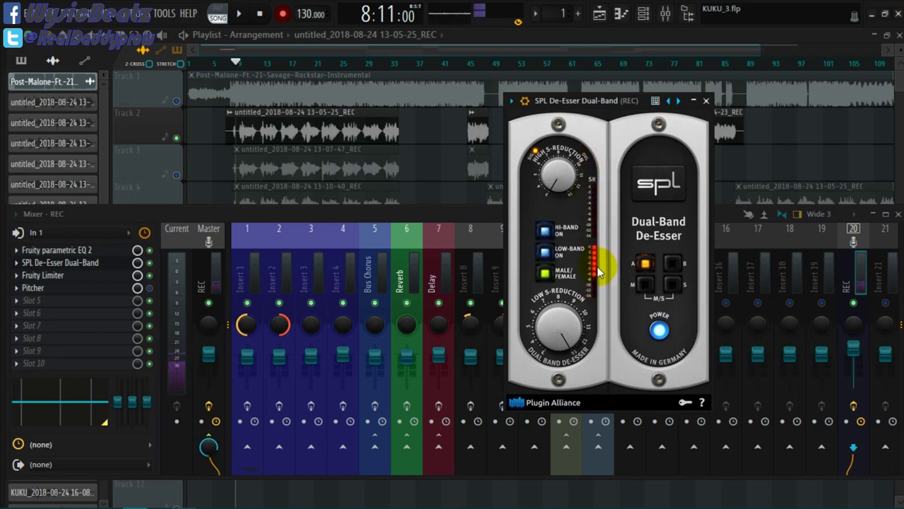
{"action": "scroll", "coordinate": [562, 325], "scroll_direction": "down", "scroll_amount": 2}
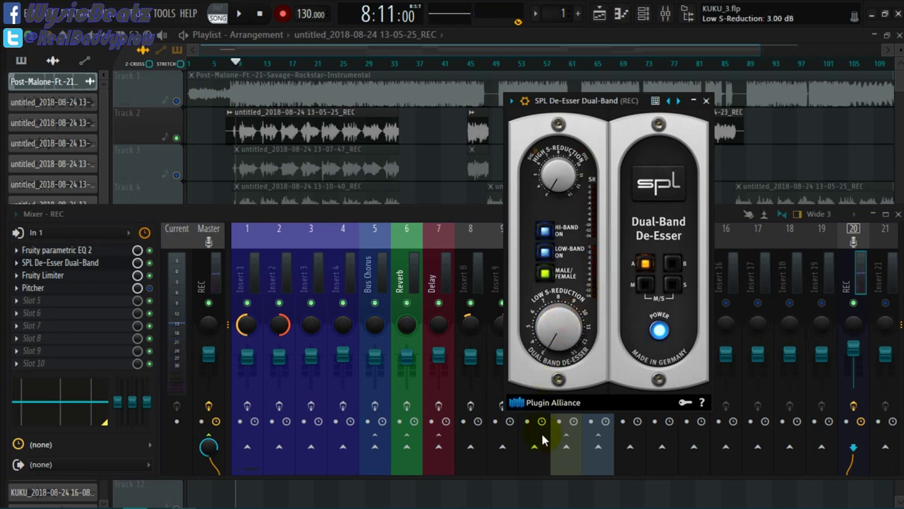
{"action": "scroll", "coordinate": [572, 339], "scroll_direction": "down", "scroll_amount": 1}
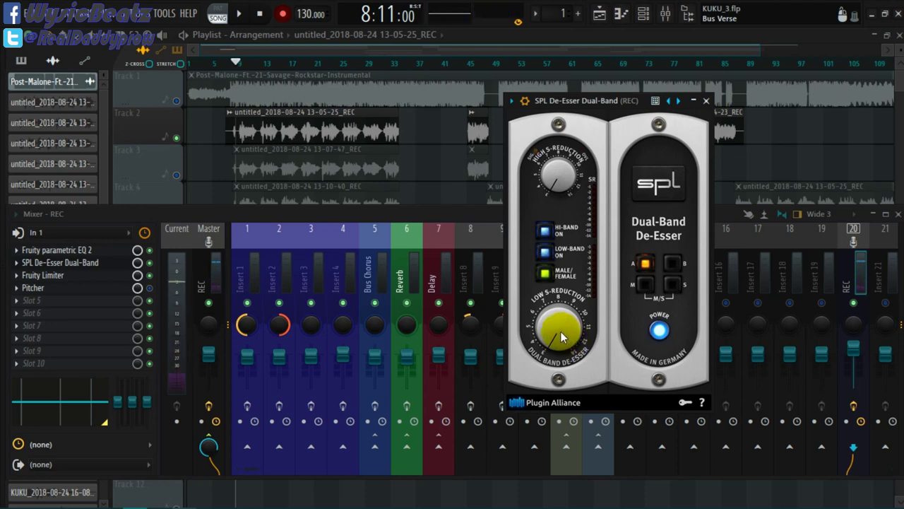
{"action": "left_click_drag", "start_coordinate": [569, 338], "coordinate": [592, 345]}
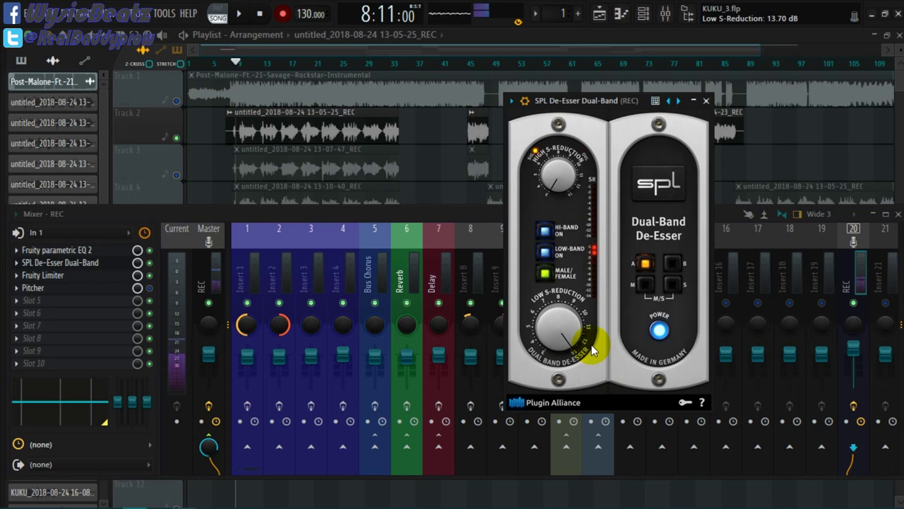
{"action": "left_click", "coordinate": [707, 101]}
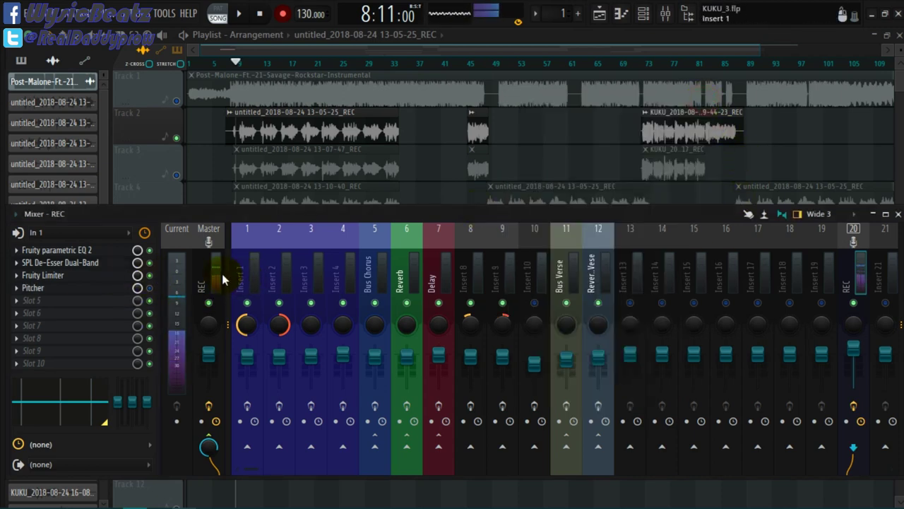
Compare the effects on the Master, Insert 1 and Insert 3, and inspect the StereoSavage settings on Insert 1.
{"action": "left_click", "coordinate": [218, 276]}
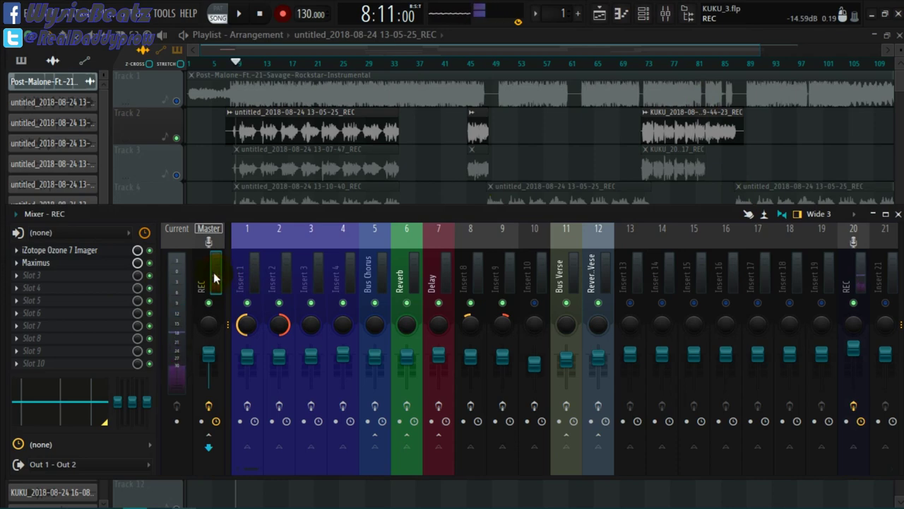
{"action": "left_click", "coordinate": [251, 275]}
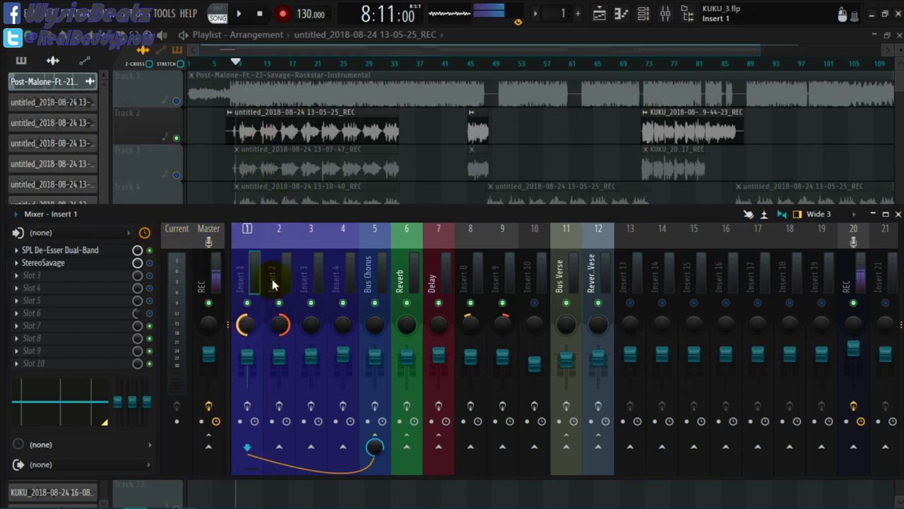
{"action": "left_click", "coordinate": [309, 274]}
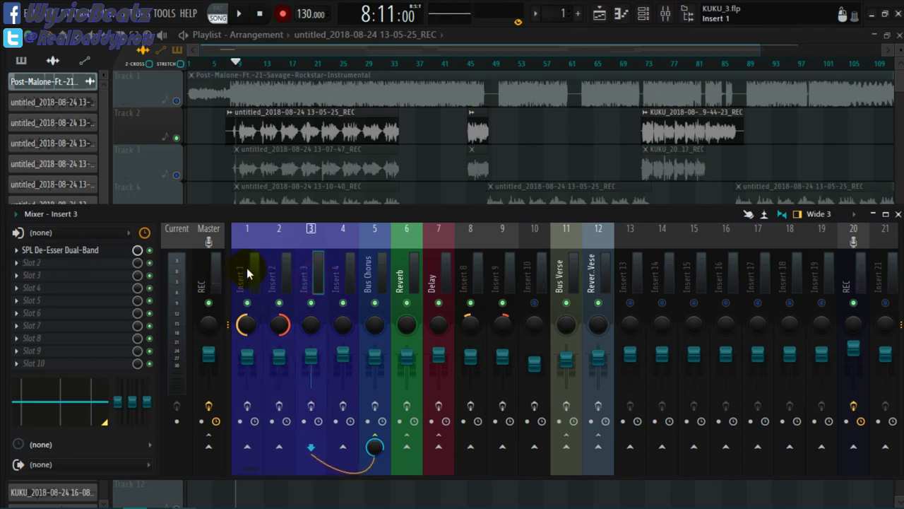
{"action": "left_click", "coordinate": [248, 269]}
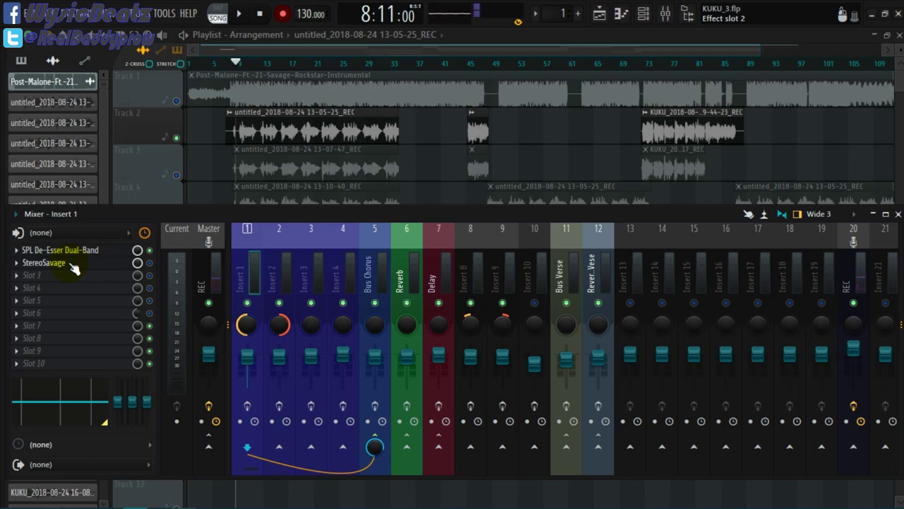
{"action": "left_click", "coordinate": [44, 262]}
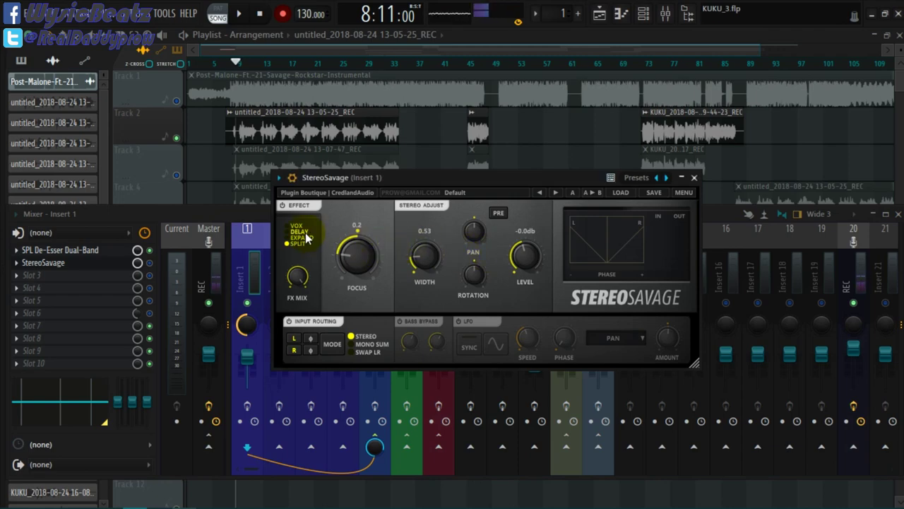
{"action": "left_click", "coordinate": [694, 178]}
Replace Pitcher in slot 4 of the REC track with Fruity Stereo Enhancer and close the plugin window.
{"action": "left_click", "coordinate": [851, 276]}
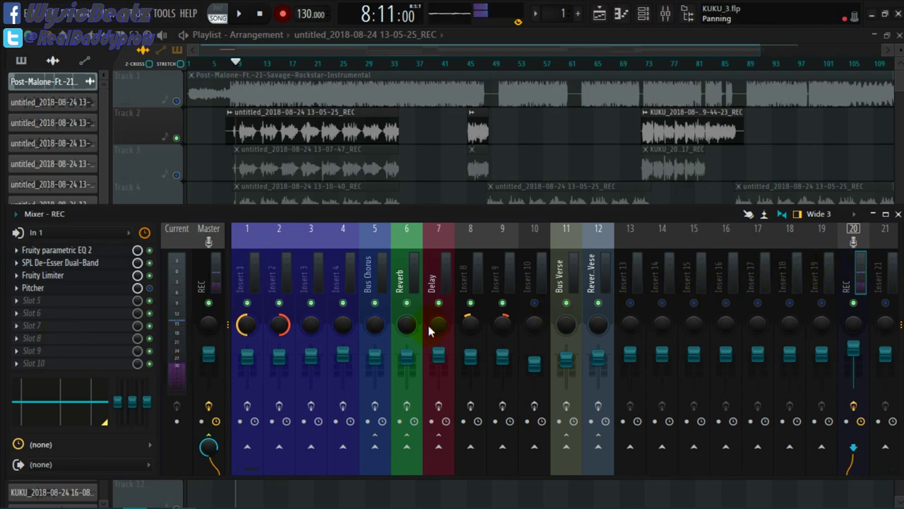
{"action": "left_click", "coordinate": [19, 288]}
{"action": "mouse_move", "coordinate": [79, 223]}
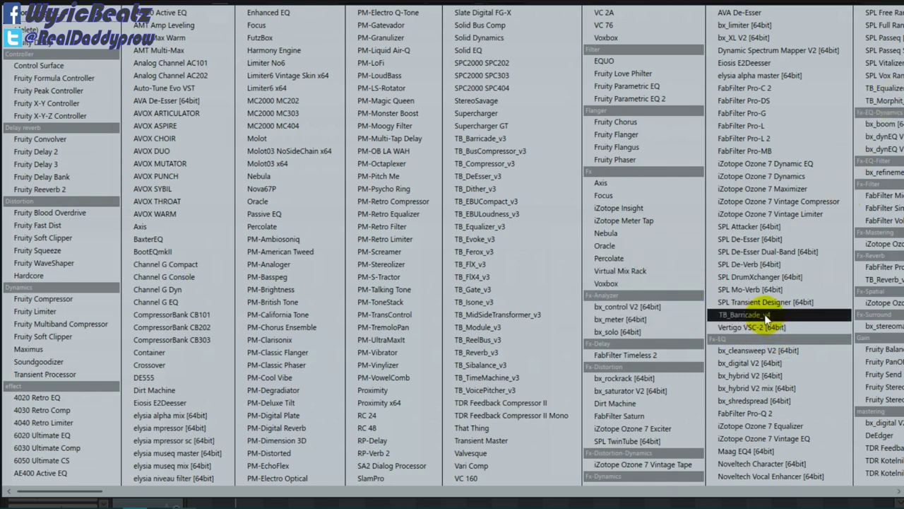
{"action": "scroll", "coordinate": [333, 259], "scroll_direction": "right", "scroll_amount": 2}
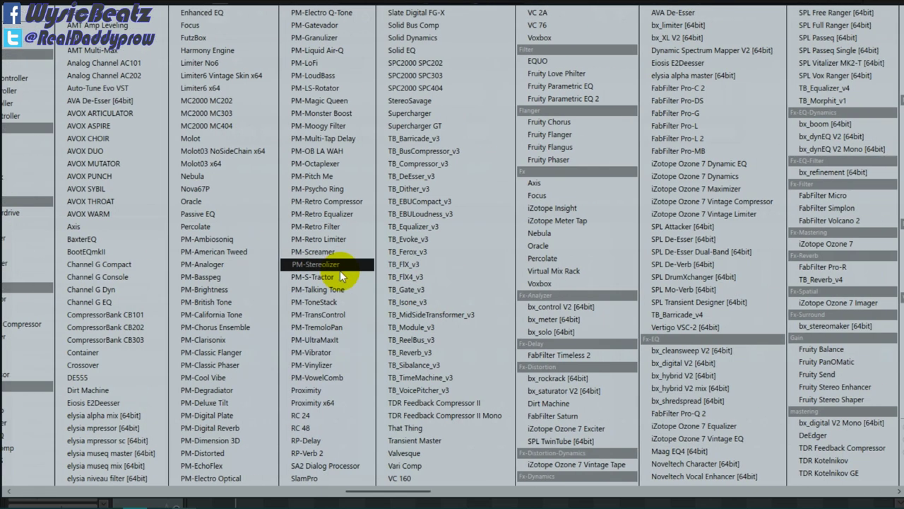
{"action": "scroll", "coordinate": [359, 268], "scroll_direction": "right", "scroll_amount": 3}
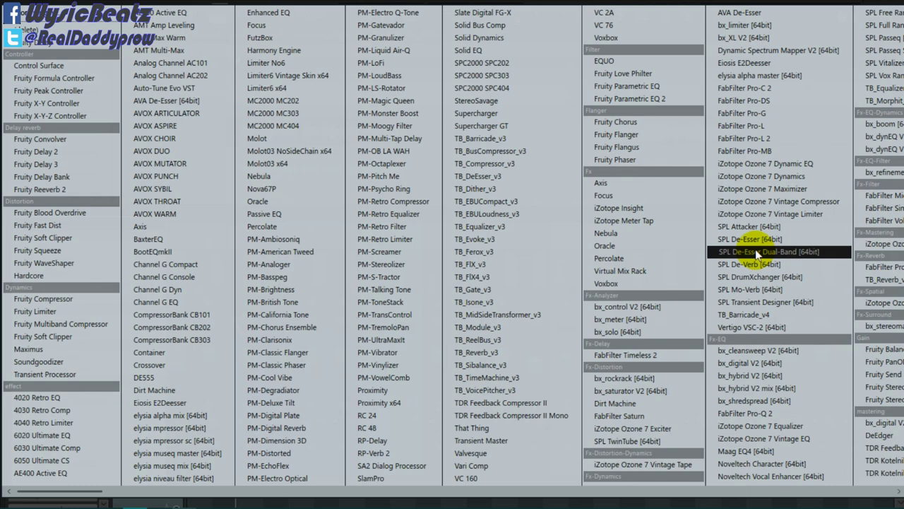
{"action": "scroll", "coordinate": [758, 254], "scroll_direction": "right", "scroll_amount": 1}
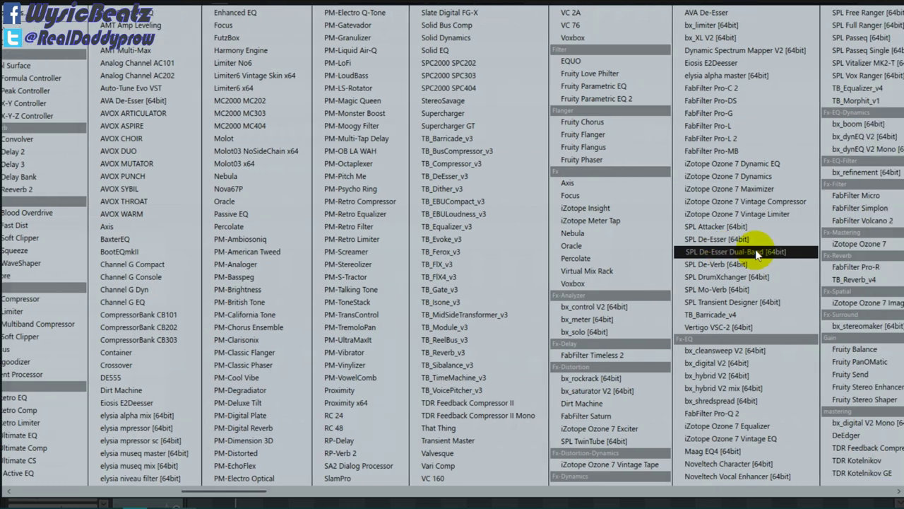
{"action": "left_click", "coordinate": [854, 390]}
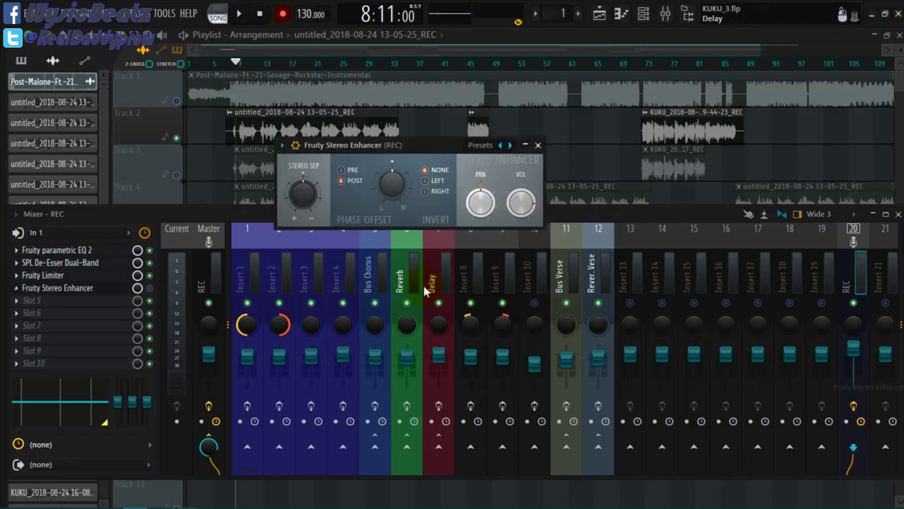
{"action": "left_click_drag", "start_coordinate": [431, 145], "coordinate": [507, 293]}
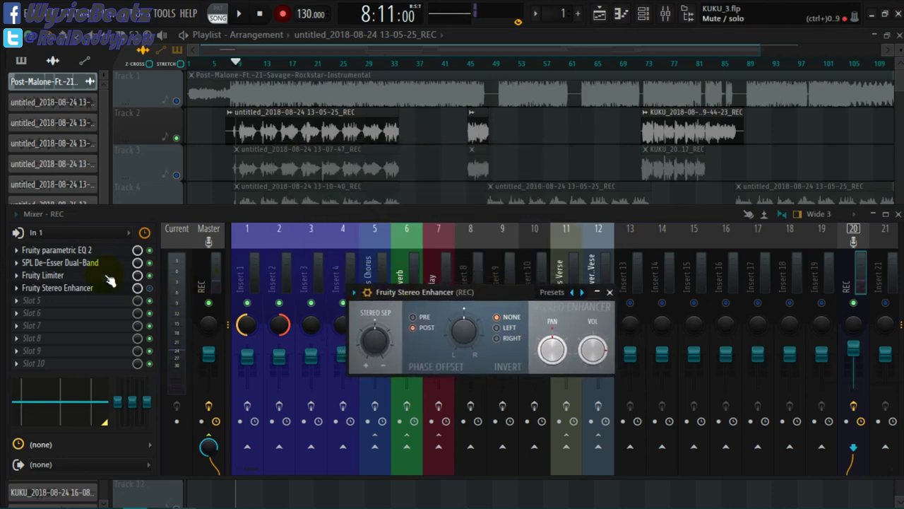
{"action": "key", "text": "Escape"}
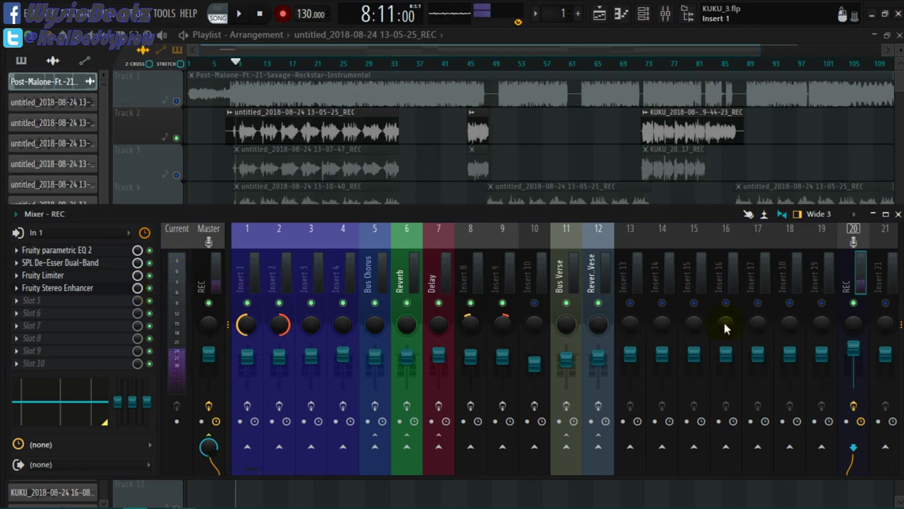
Try phase offset and stereo separation adjustments in the REC track's Fruity Stereo Enhancer, recentre the phase offset, and close the plugin.
{"action": "left_click", "coordinate": [90, 287]}
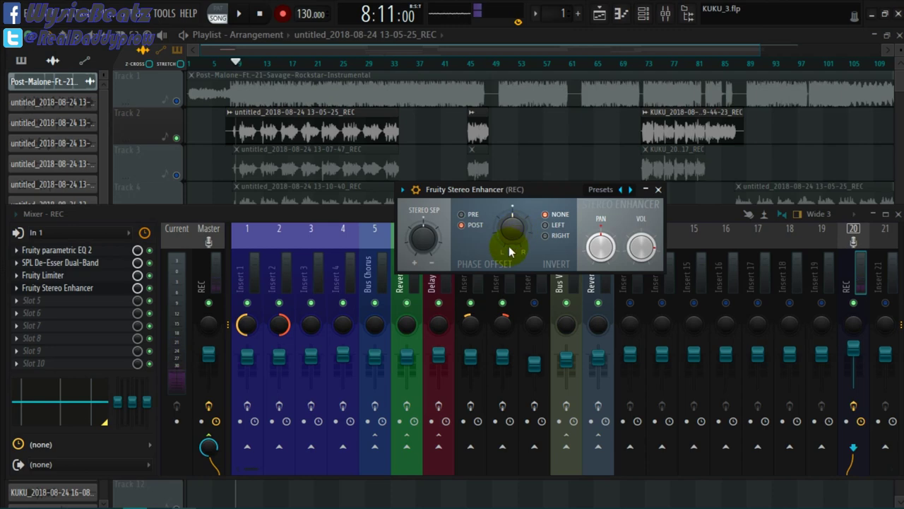
{"action": "left_click_drag", "start_coordinate": [506, 225], "coordinate": [518, 232]}
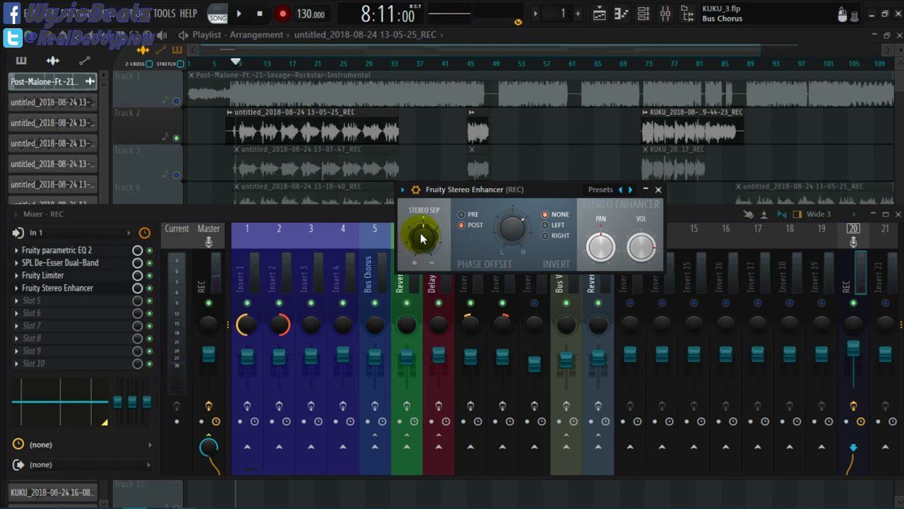
{"action": "left_click_drag", "start_coordinate": [420, 239], "coordinate": [421, 228]}
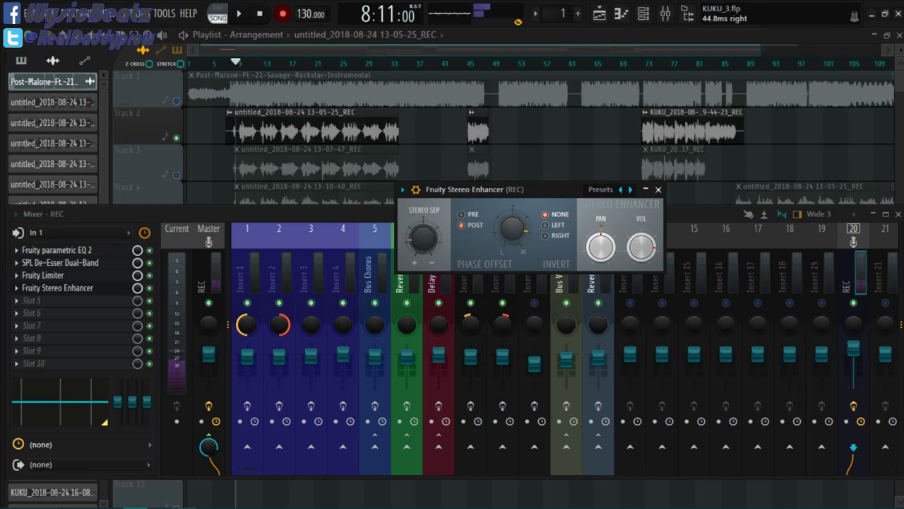
{"action": "mouse_move", "coordinate": [513, 228]}
{"action": "left_mouse_down"}
{"action": "mouse_move", "coordinate": [513, 243]}
{"action": "mouse_move", "coordinate": [521, 237]}
{"action": "left_mouse_up"}
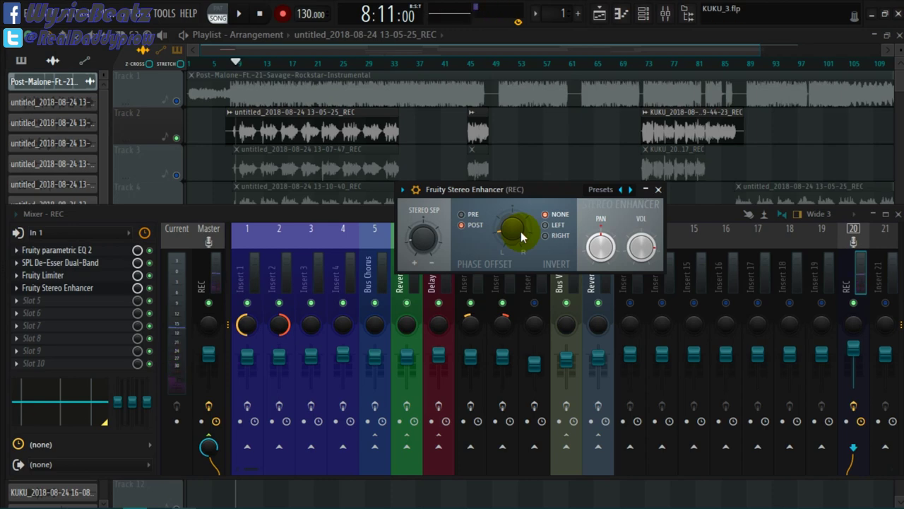
{"action": "left_click", "coordinate": [658, 189]}
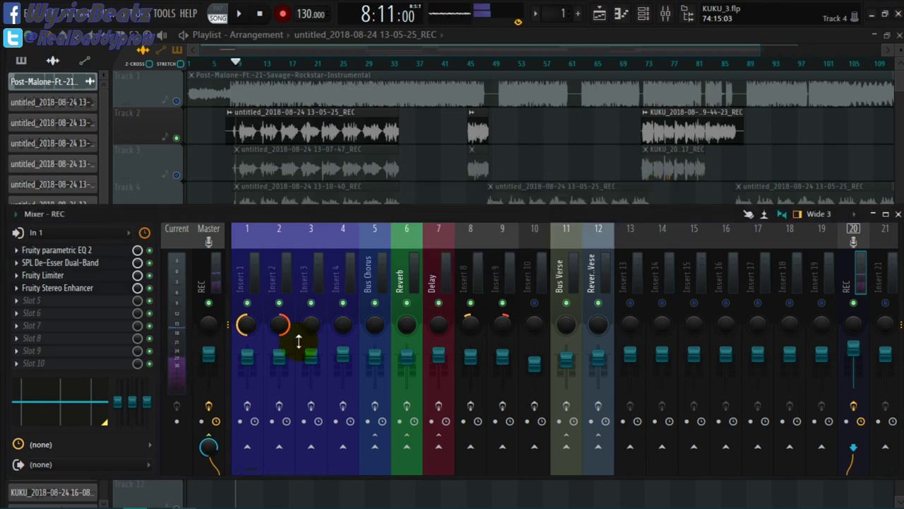
{"action": "left_click", "coordinate": [77, 290]}
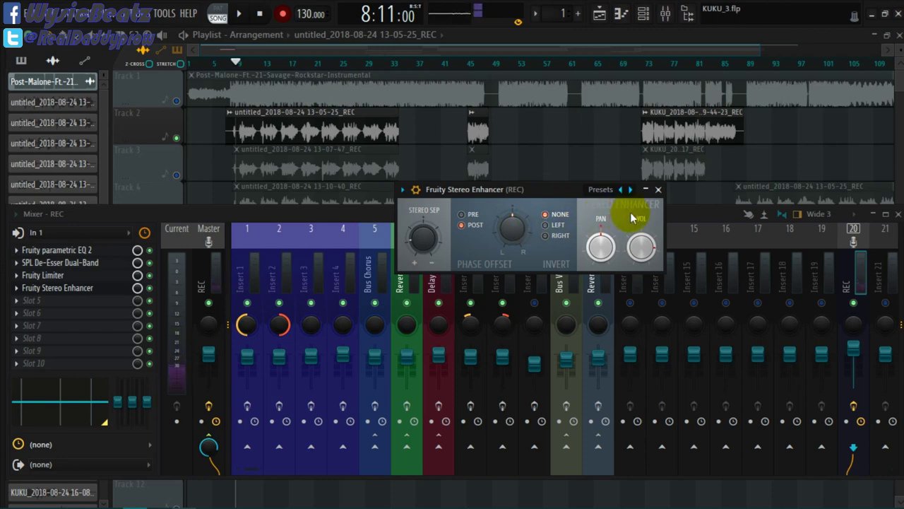
{"action": "left_click", "coordinate": [658, 189]}
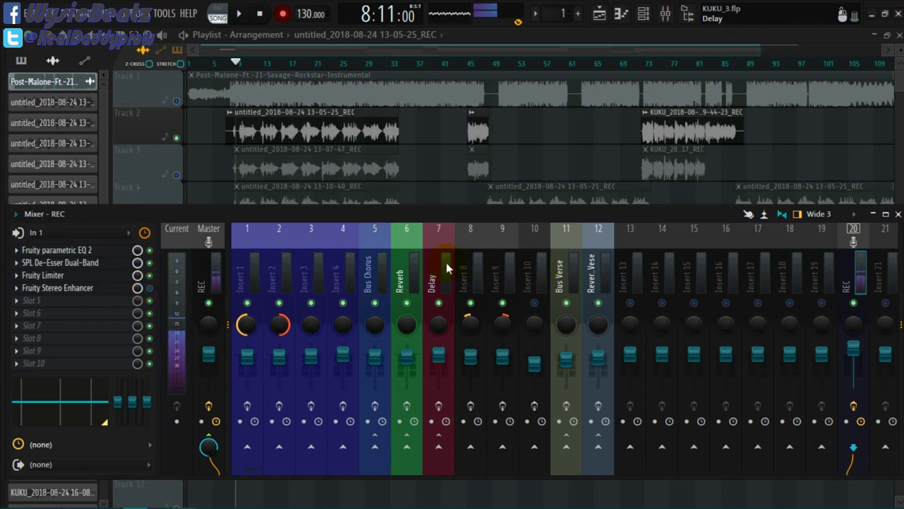
Inspect the effects on Insert 1 and Bus Chorus, including the Bus Chorus EQ curve.
{"action": "left_click", "coordinate": [250, 276]}
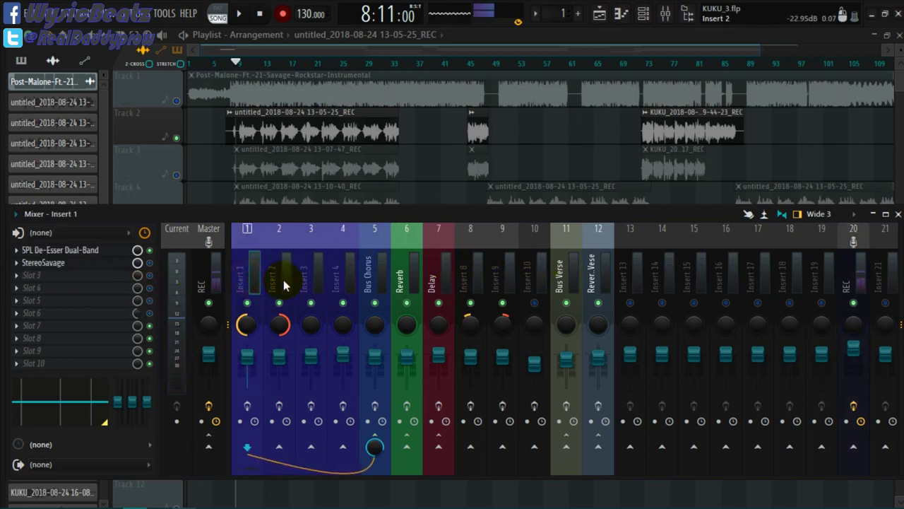
{"action": "left_click", "coordinate": [374, 280]}
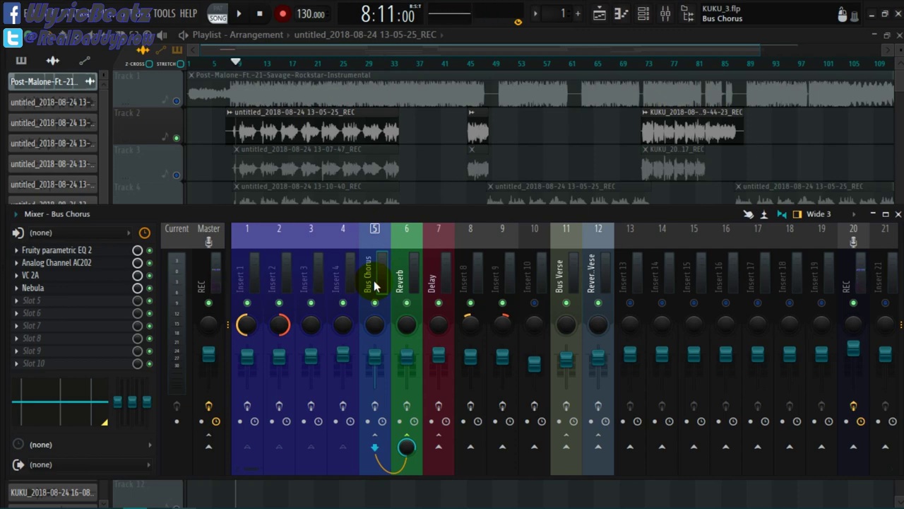
{"action": "left_click", "coordinate": [88, 255]}
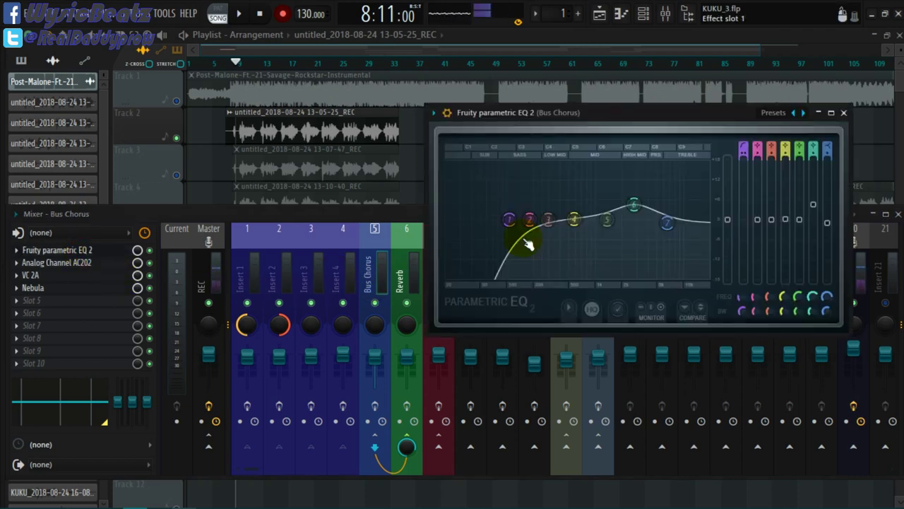
{"action": "left_click", "coordinate": [843, 113]}
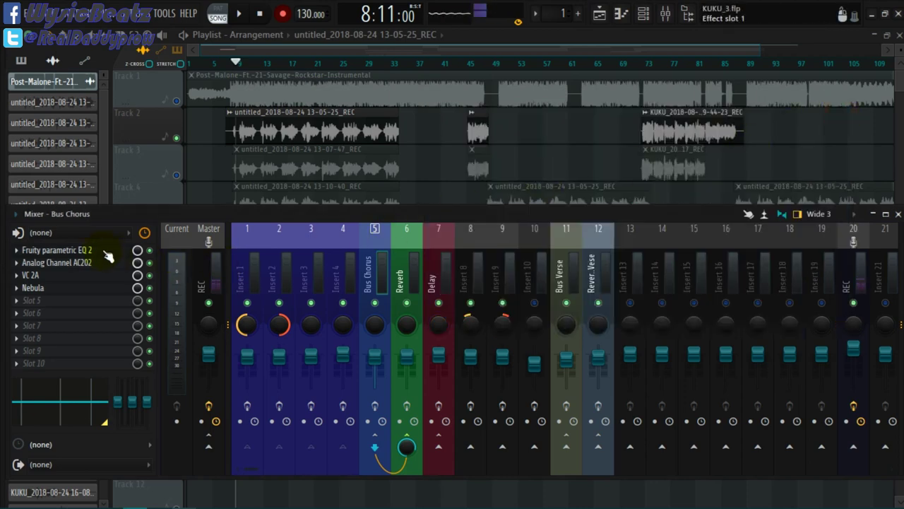
Replace Fruity Stereo Enhancer in slot 4 of the REC track with Fruity Parametric EQ 2 and enable the slot.
{"action": "left_click", "coordinate": [846, 279]}
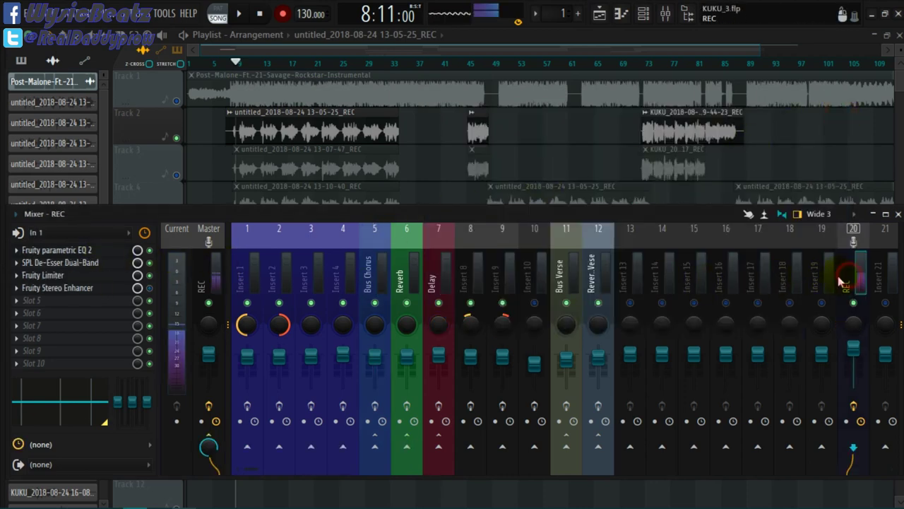
{"action": "left_click", "coordinate": [17, 288]}
{"action": "mouse_move", "coordinate": [47, 229]}
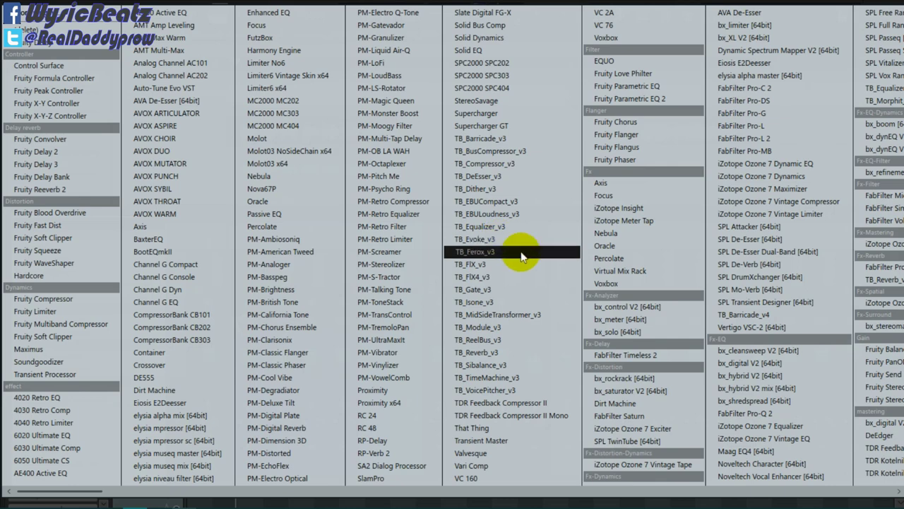
{"action": "left_click", "coordinate": [663, 99]}
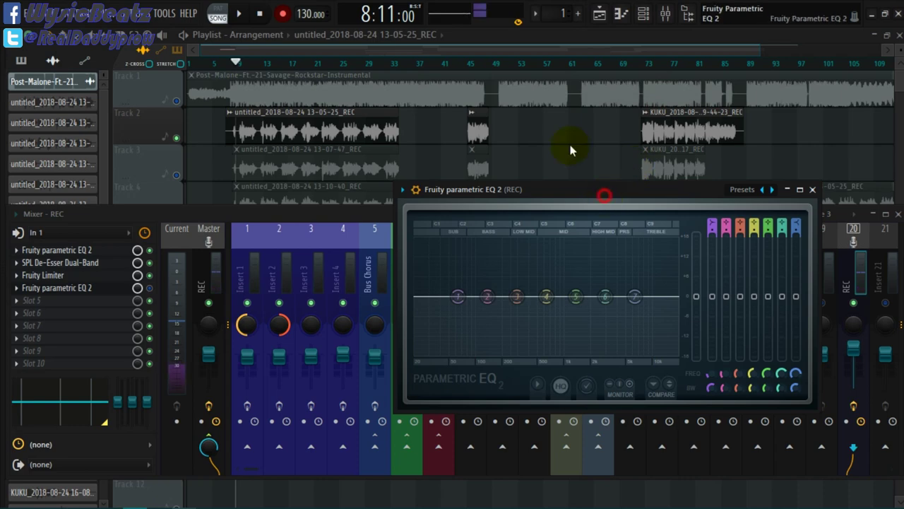
{"action": "left_click_drag", "start_coordinate": [571, 189], "coordinate": [571, 145]}
{"action": "key", "text": "alt+F8"}
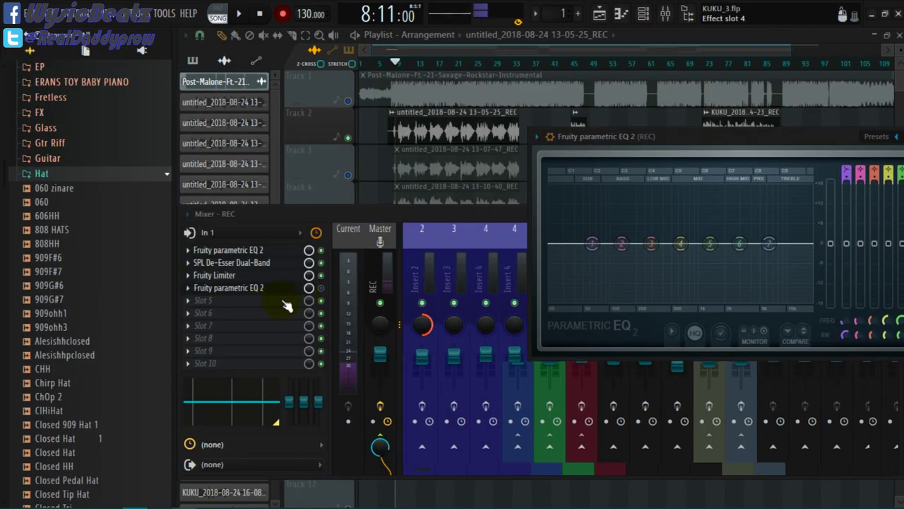
{"action": "key", "text": "alt+F8"}
{"action": "left_click", "coordinate": [149, 286]}
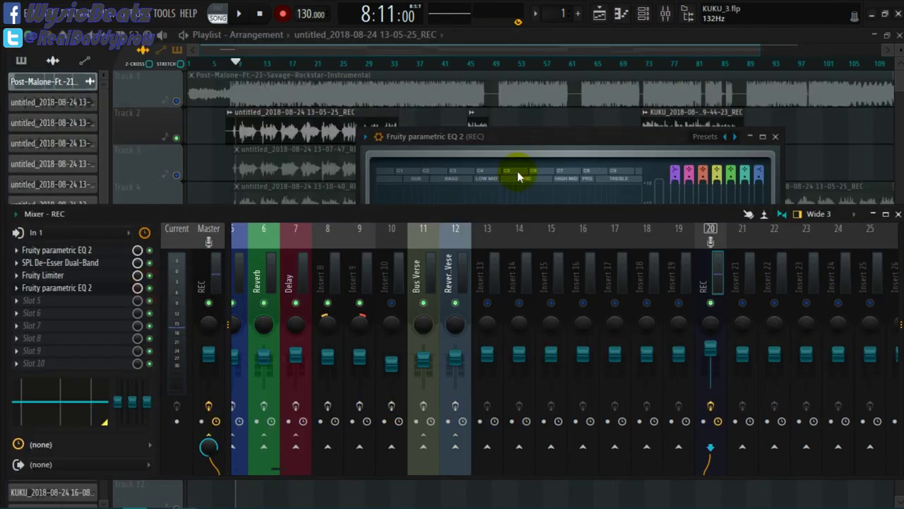
Try raising the main level of the slot 4 EQ by 1.5 dB and 0.3 dB, resetting it after each change.
{"action": "left_click", "coordinate": [555, 136]}
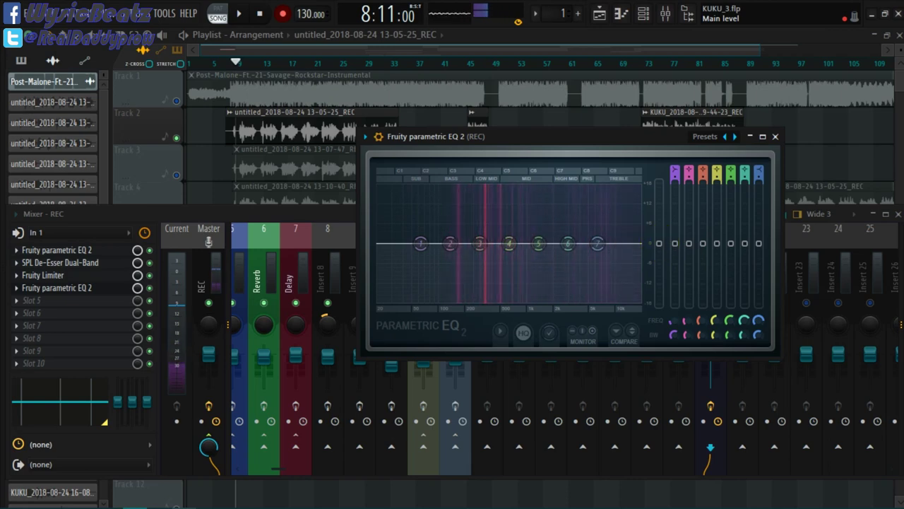
{"action": "mouse_move", "coordinate": [658, 243]}
{"action": "left_mouse_down"}
{"action": "mouse_move", "coordinate": [658, 193]}
{"action": "mouse_move", "coordinate": [659, 239]}
{"action": "left_mouse_up"}
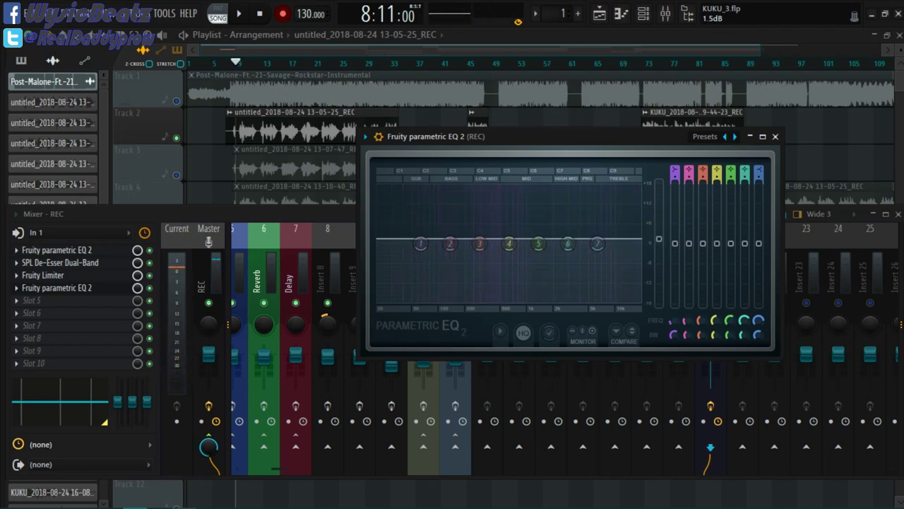
{"action": "right_click", "coordinate": [660, 241]}
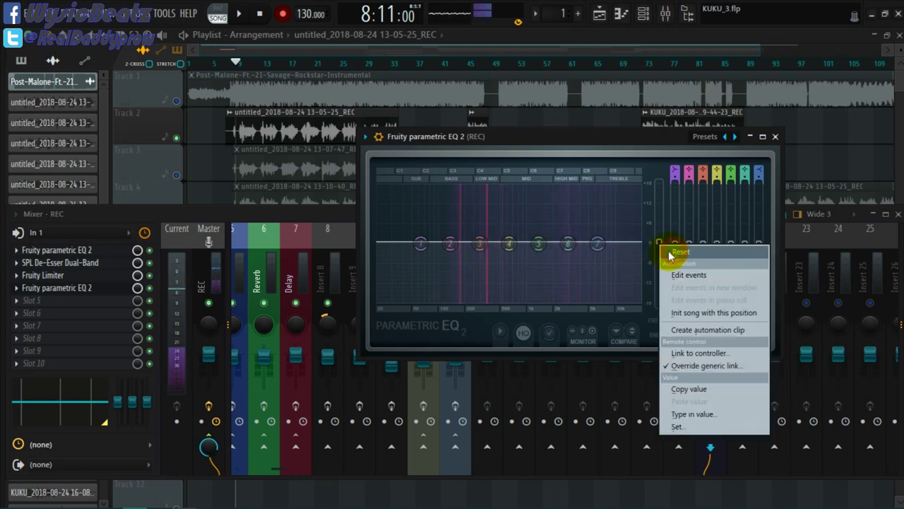
{"action": "left_click", "coordinate": [666, 246]}
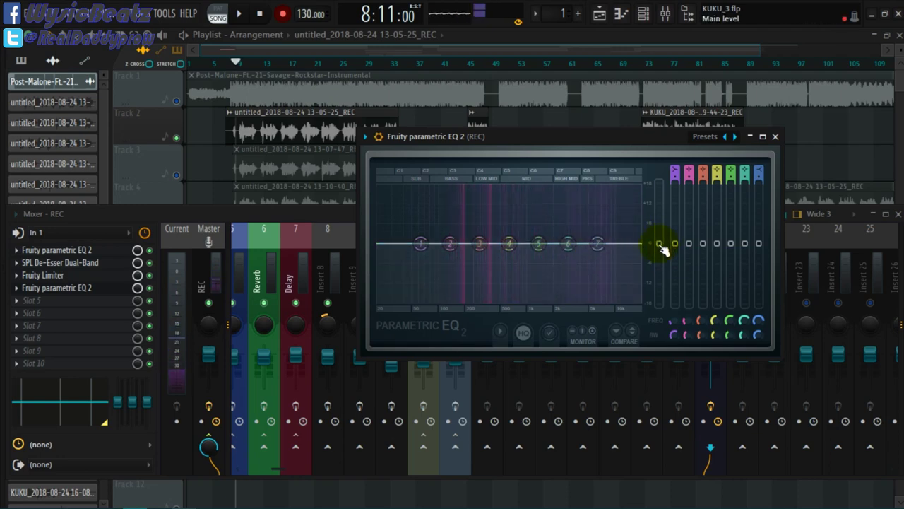
{"action": "mouse_move", "coordinate": [658, 243]}
{"action": "left_mouse_down"}
{"action": "mouse_move", "coordinate": [658, 208]}
{"action": "mouse_move", "coordinate": [659, 243]}
{"action": "left_mouse_up"}
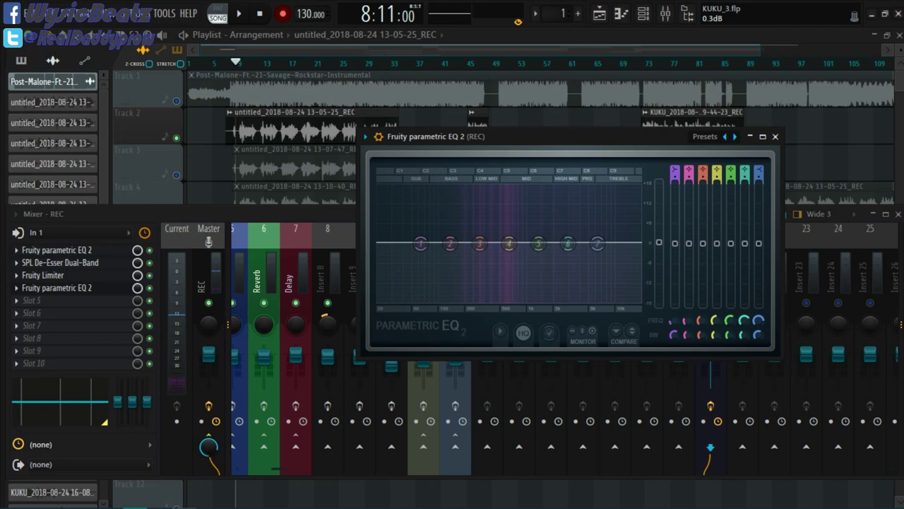
{"action": "right_click", "coordinate": [663, 247]}
{"action": "left_click", "coordinate": [668, 249]}
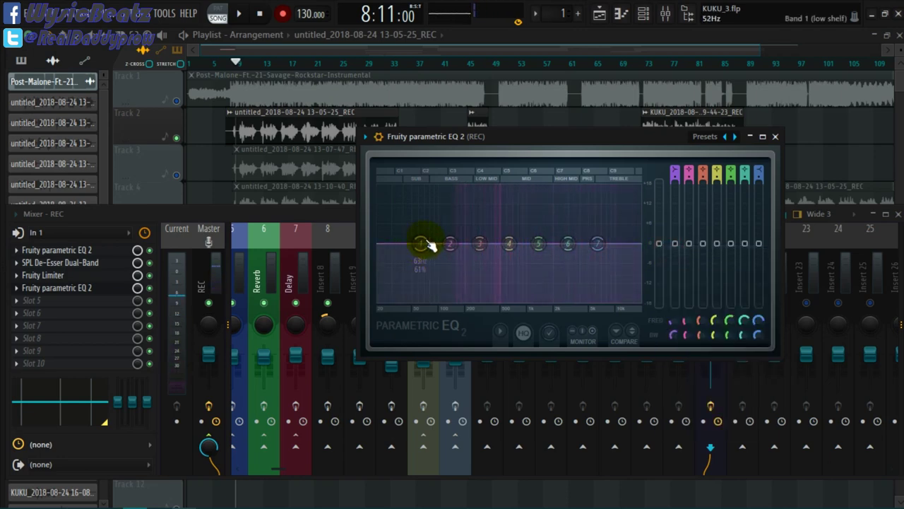
Bypass the Fruity Parametric EQ 2 in slot 1 of the REC track and return to the slot 4 EQ window.
{"action": "mouse_move", "coordinate": [420, 247]}
{"action": "left_mouse_down"}
{"action": "mouse_move", "coordinate": [404, 259]}
{"action": "mouse_move", "coordinate": [429, 254]}
{"action": "left_mouse_up"}
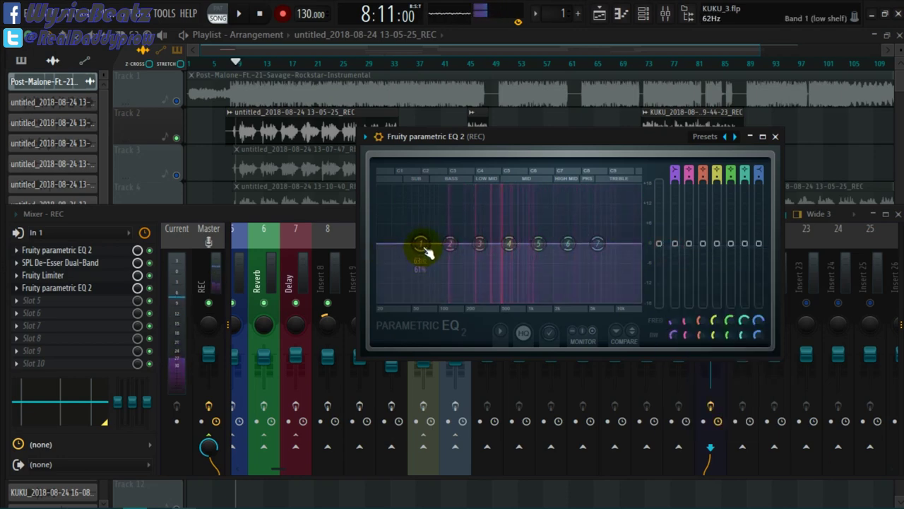
{"action": "left_click", "coordinate": [150, 252]}
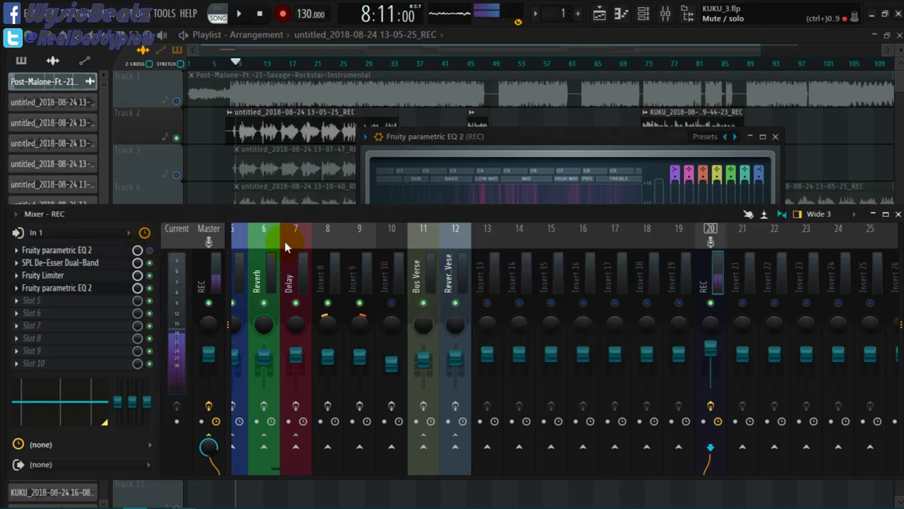
{"action": "left_click", "coordinate": [605, 139]}
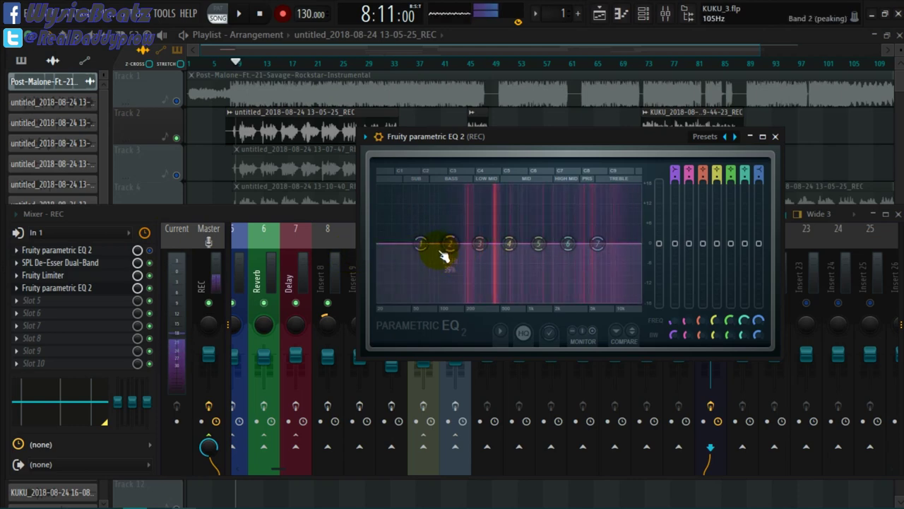
Pull band 1 of the slot 4 EQ down to its lowest level at about 79 Hz.
{"action": "left_click_drag", "start_coordinate": [445, 253], "coordinate": [445, 267]}
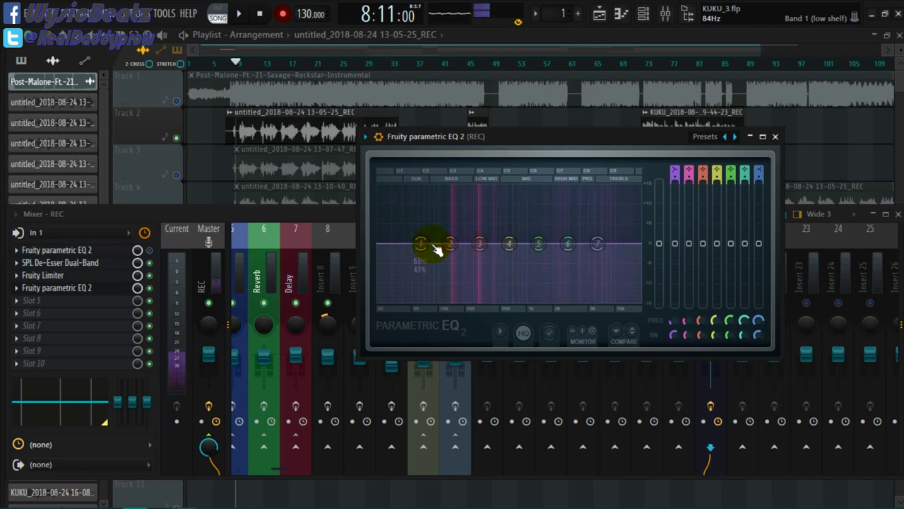
{"action": "left_click_drag", "start_coordinate": [437, 249], "coordinate": [427, 284]}
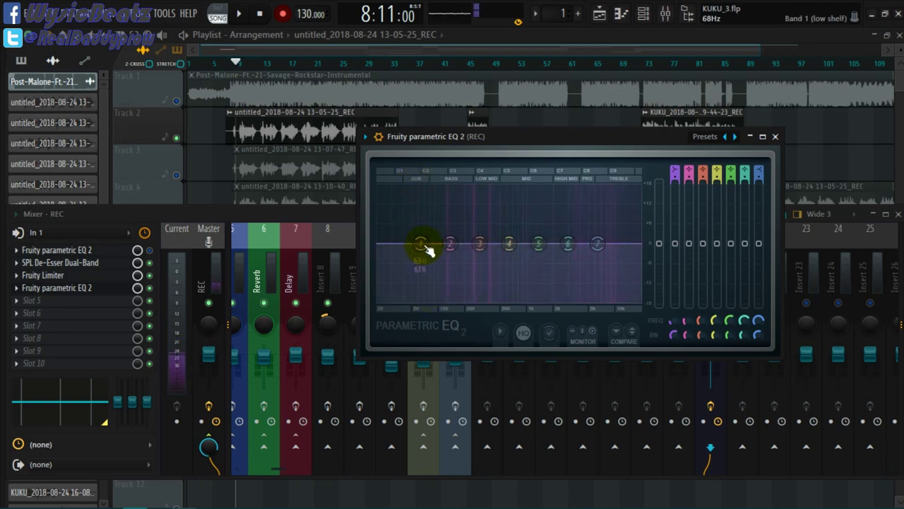
{"action": "left_click_drag", "start_coordinate": [424, 245], "coordinate": [434, 302]}
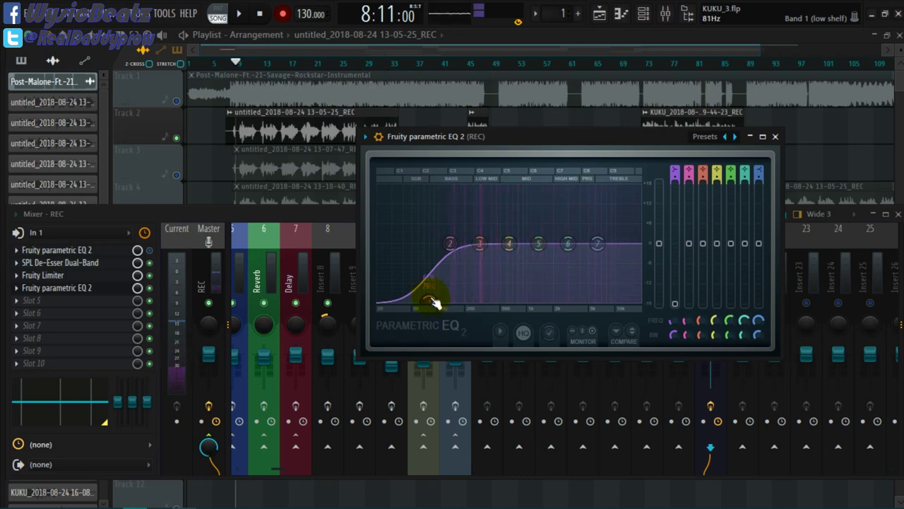
Try the High pass type on band 1 of the slot 4 EQ and revert it to Low shelf.
{"action": "right_click", "coordinate": [433, 303]}
{"action": "mouse_move", "coordinate": [465, 338]}
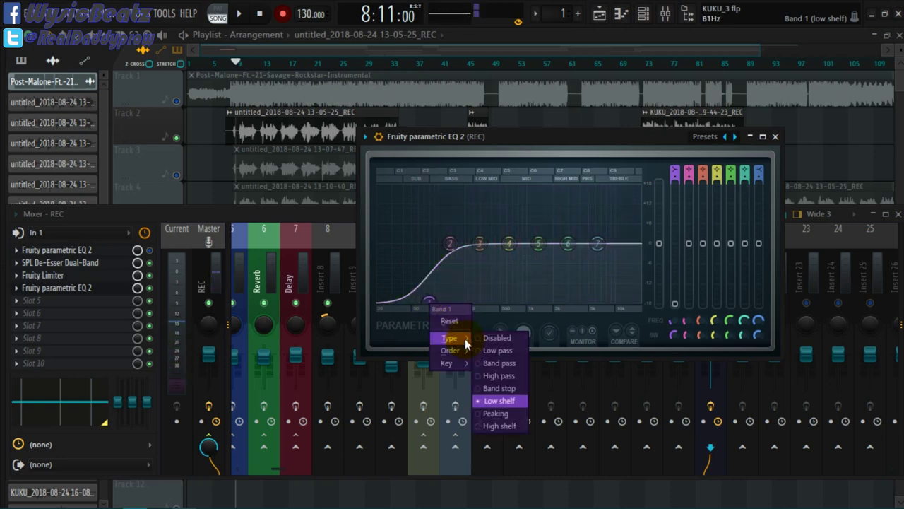
{"action": "left_click", "coordinate": [499, 375]}
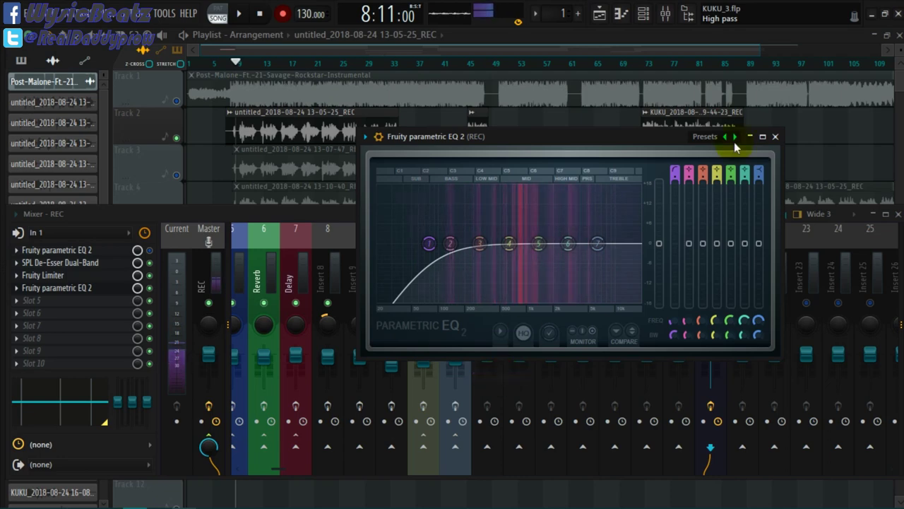
{"action": "key", "text": "ctrl+z"}
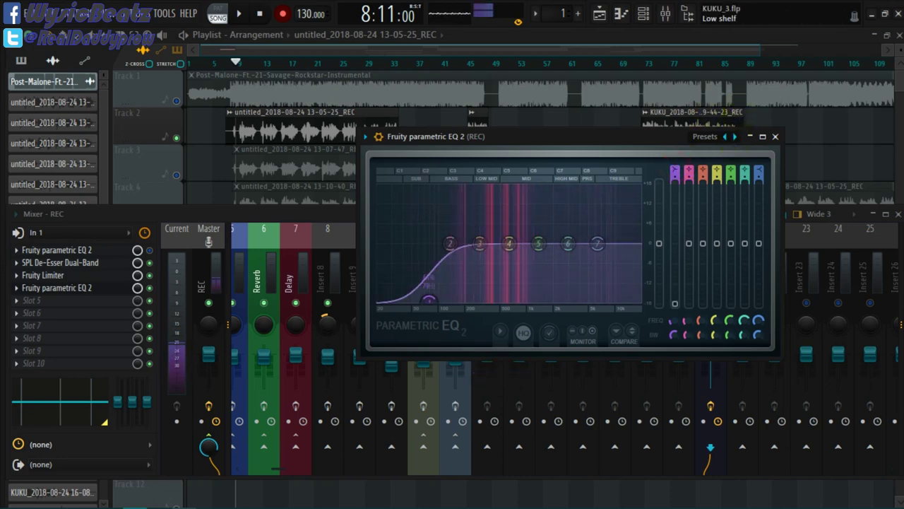
{"action": "key", "text": "ctrl+z"}
{"action": "key", "text": "ctrl+z"}
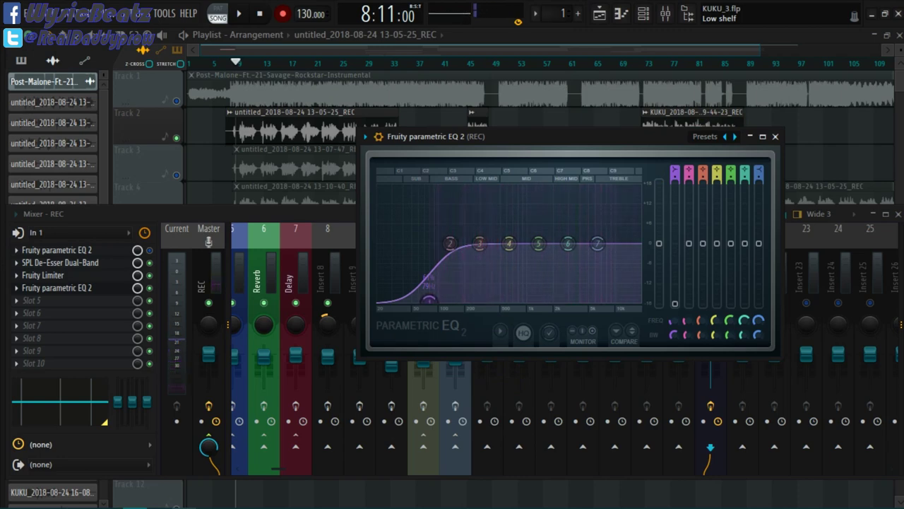
Change band 1 of the slot 4 EQ to a High pass filter with the Steep 8 slope.
{"action": "scroll", "coordinate": [428, 298], "scroll_direction": "down", "scroll_amount": 4}
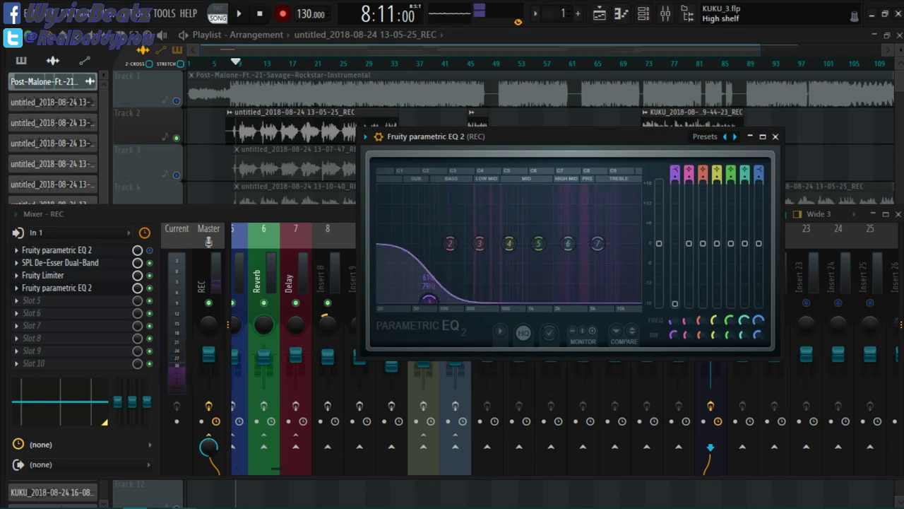
{"action": "scroll", "coordinate": [429, 299], "scroll_direction": "down", "scroll_amount": 4}
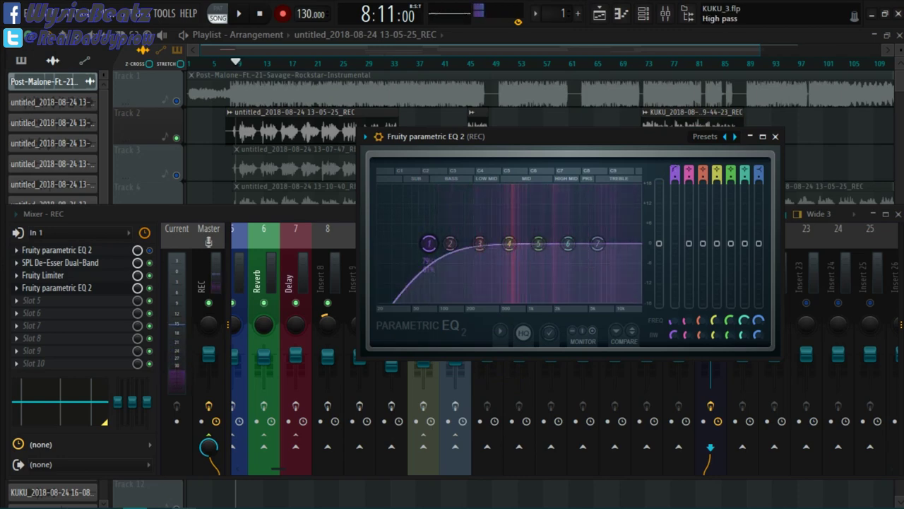
{"action": "scroll", "coordinate": [676, 175], "scroll_direction": "down", "scroll_amount": 2}
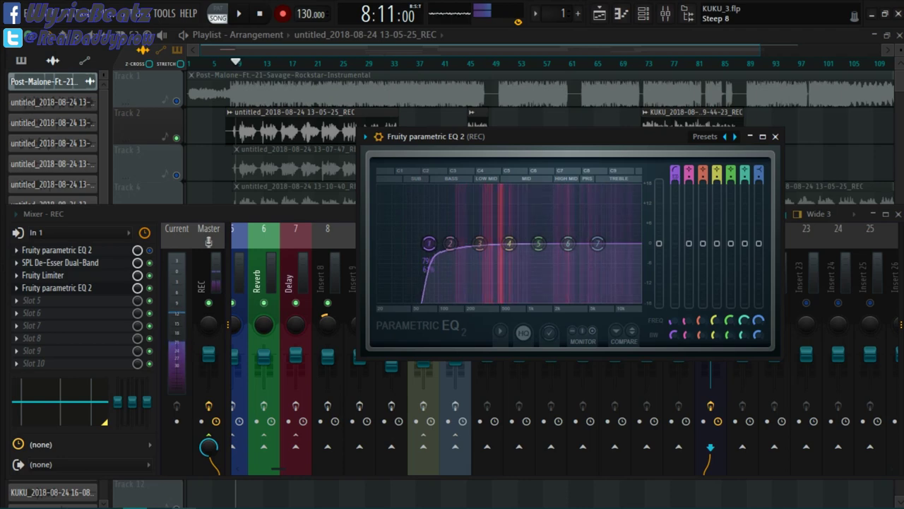
Set band 1 of the slot 4 EQ to Steep 6 with a higher cutoff, and narrowly boost band 5 by 3.7 dB at 1345 Hz.
{"action": "scroll", "coordinate": [675, 175], "scroll_direction": "down", "scroll_amount": 1}
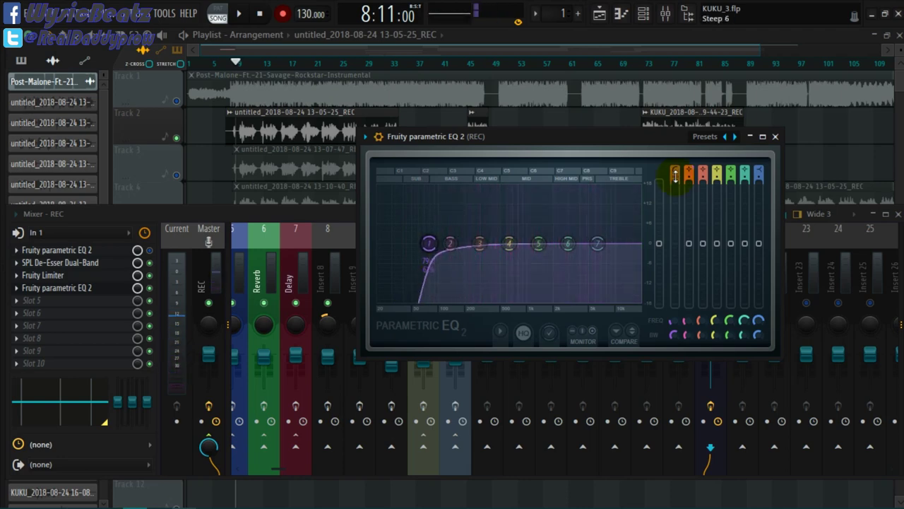
{"action": "mouse_move", "coordinate": [436, 246]}
{"action": "left_mouse_down"}
{"action": "mouse_move", "coordinate": [406, 244]}
{"action": "mouse_move", "coordinate": [448, 244]}
{"action": "left_mouse_up"}
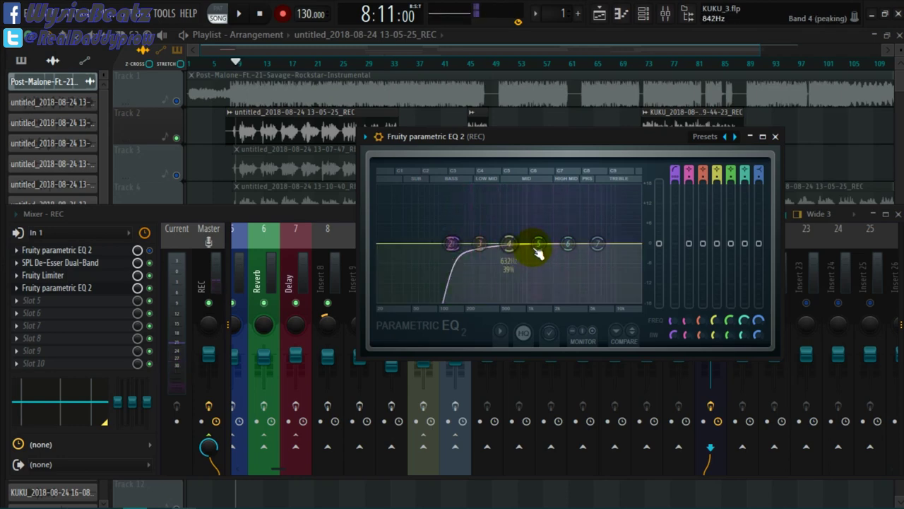
{"action": "left_click_drag", "start_coordinate": [539, 246], "coordinate": [539, 225]}
{"action": "scroll", "coordinate": [539, 226], "scroll_direction": "down", "scroll_amount": 3}
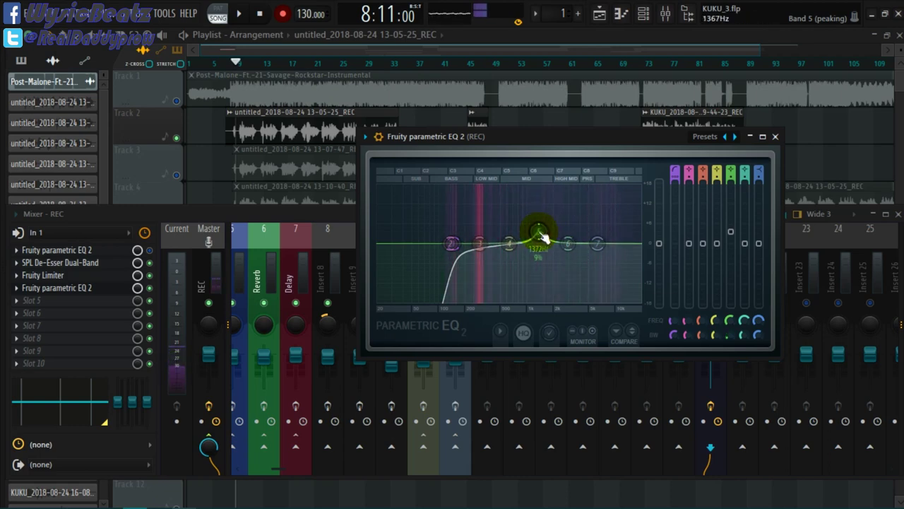
{"action": "mouse_move", "coordinate": [543, 238]}
{"action": "left_mouse_down"}
{"action": "mouse_move", "coordinate": [515, 226]}
{"action": "mouse_move", "coordinate": [548, 231]}
{"action": "mouse_move", "coordinate": [538, 231]}
{"action": "left_mouse_up"}
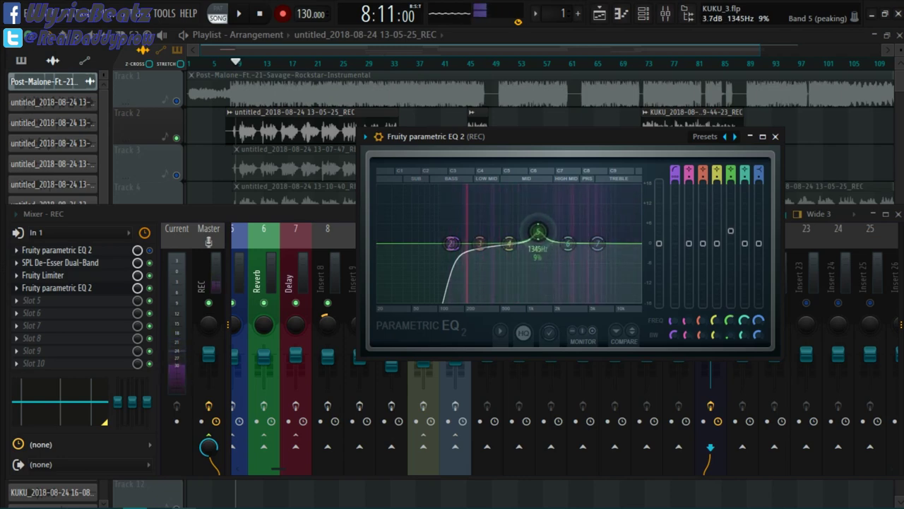
Move band 1's cutoff back down, cut the highs with band 7, and close the slot 4 EQ.
{"action": "left_click_drag", "start_coordinate": [452, 243], "coordinate": [427, 244]}
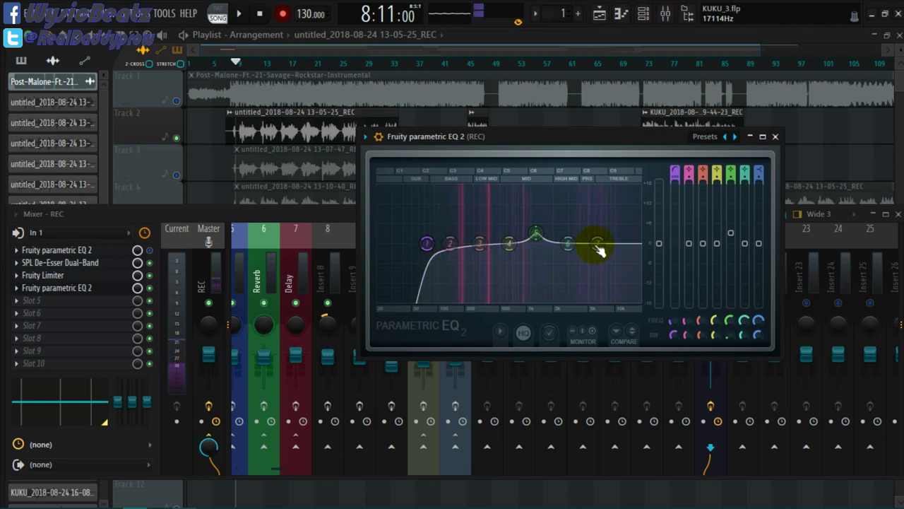
{"action": "left_click_drag", "start_coordinate": [598, 244], "coordinate": [601, 262]}
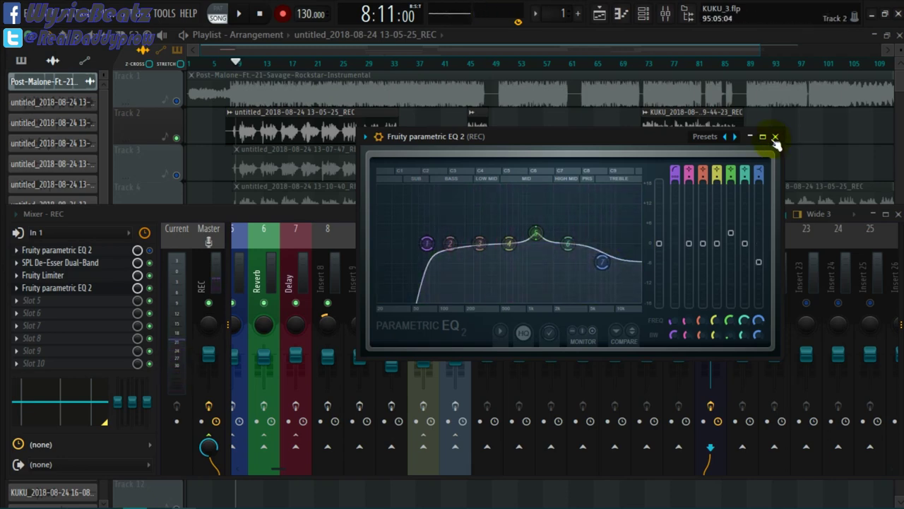
{"action": "left_click", "coordinate": [775, 137]}
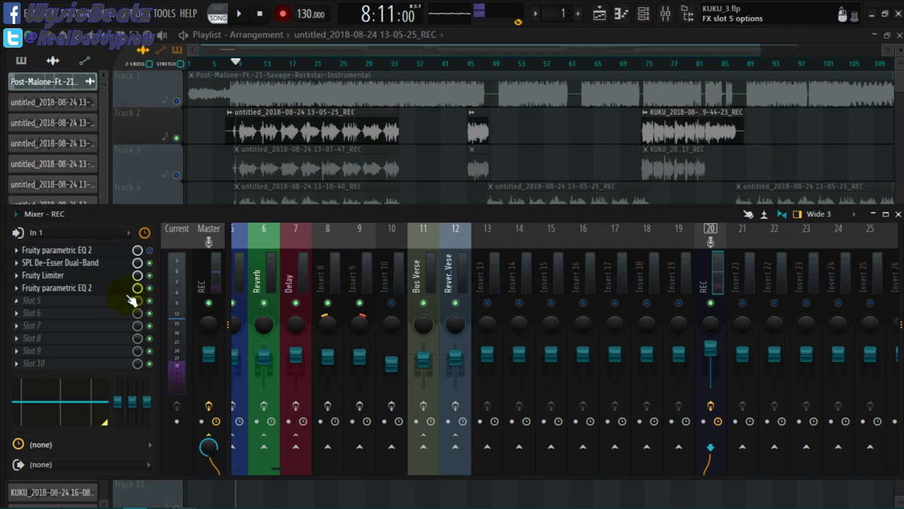
Bypass the slot 4 EQ and re-enable the slot 1 EQ on REC, and check the Bus Chorus effects chain before returning to REC.
{"action": "left_click", "coordinate": [149, 288]}
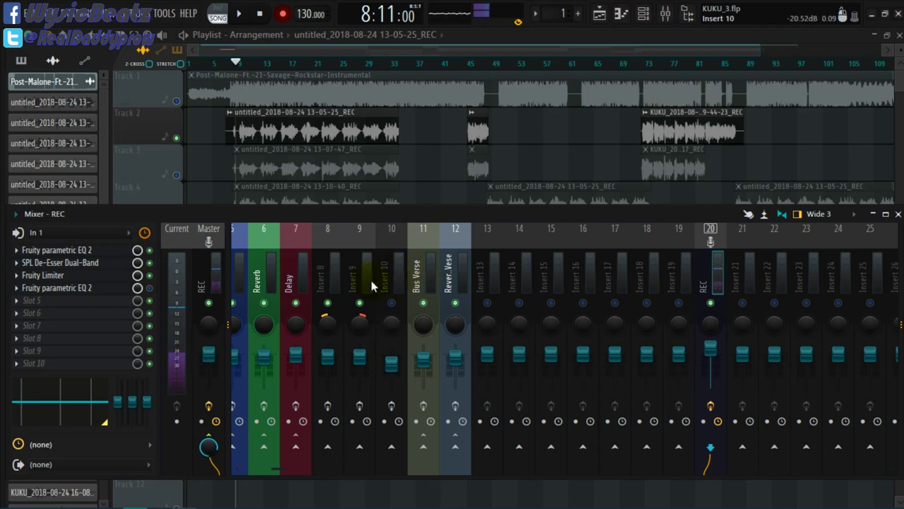
{"action": "scroll", "coordinate": [275, 472], "scroll_direction": "left", "scroll_amount": 5}
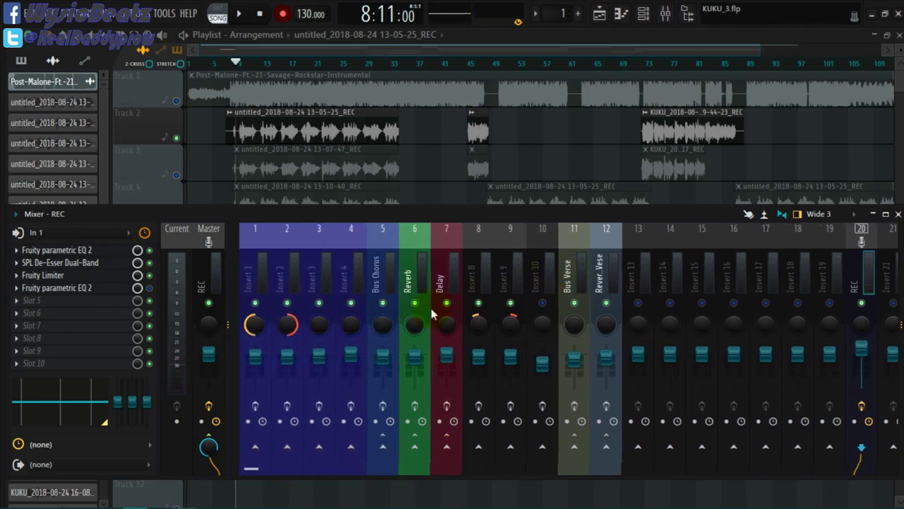
{"action": "left_click", "coordinate": [375, 274]}
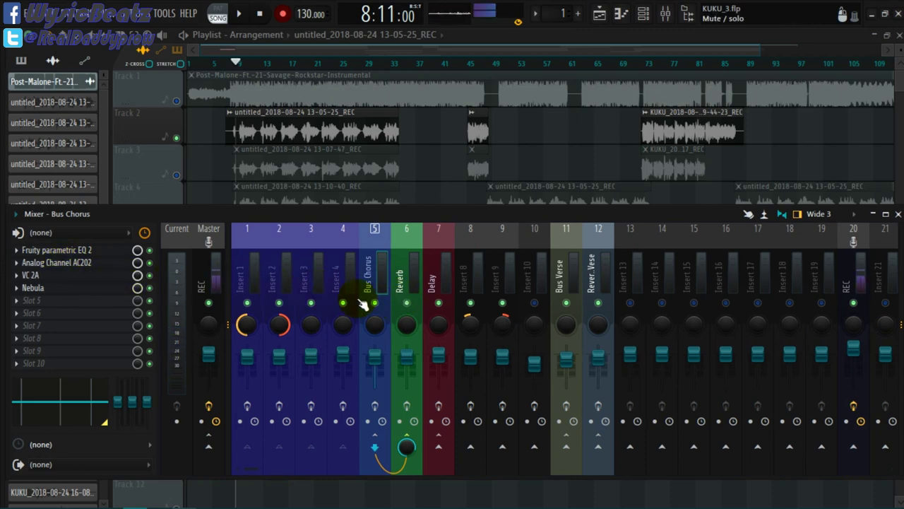
{"action": "left_click", "coordinate": [861, 275]}
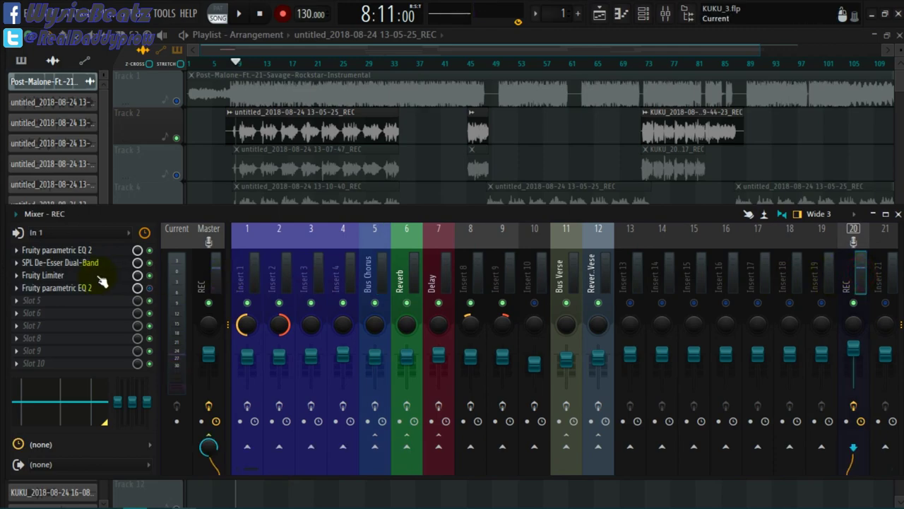
Replace the slot 4 EQ on the REC track with Analog Channel AC202 and enable that slot.
{"action": "left_click", "coordinate": [20, 289]}
{"action": "mouse_move", "coordinate": [94, 224]}
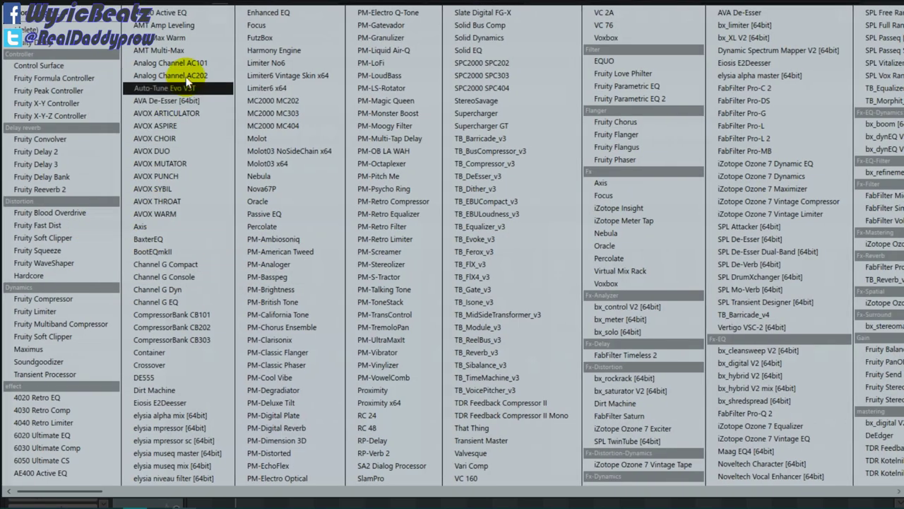
{"action": "left_click", "coordinate": [186, 76]}
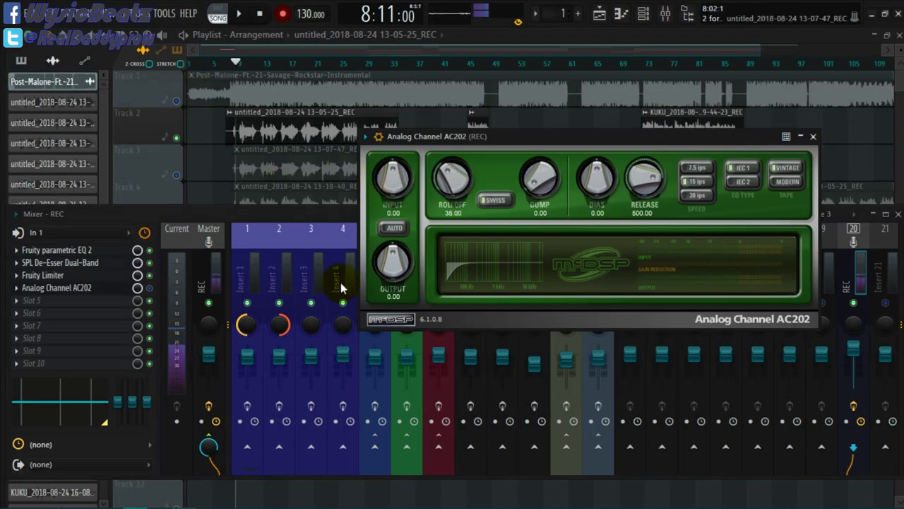
{"action": "left_click", "coordinate": [151, 291]}
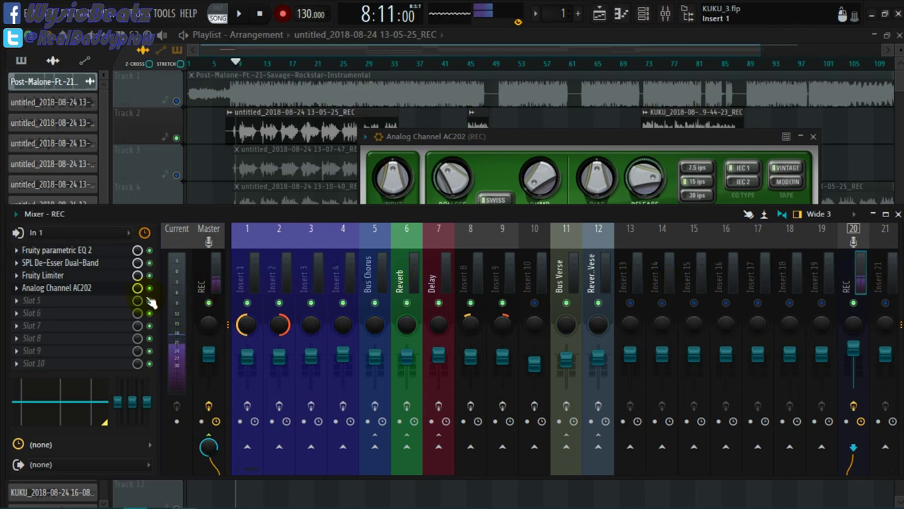
{"action": "left_click_drag", "start_coordinate": [485, 137], "coordinate": [460, 144]}
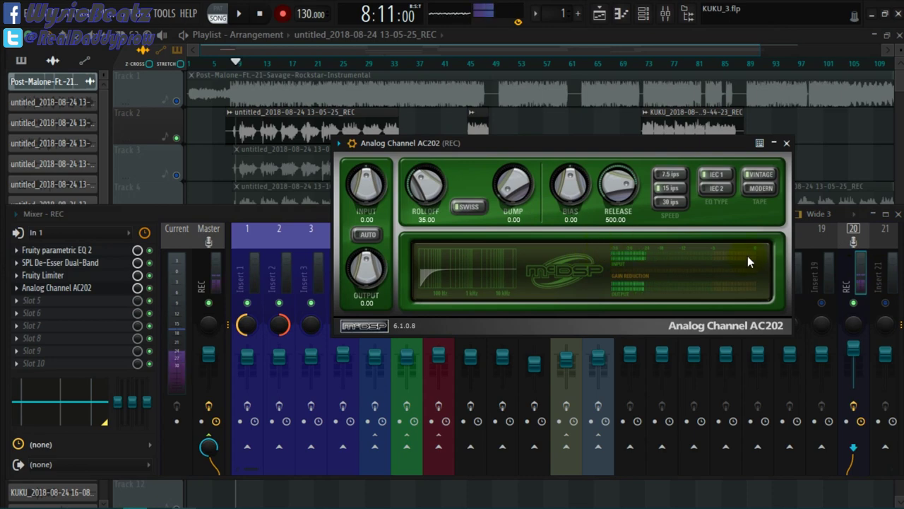
Set the AC202 tape type to Modern and the speed to 30 ips, and sweep Rolloff down to 20 and up to 100.
{"action": "left_click", "coordinate": [759, 191]}
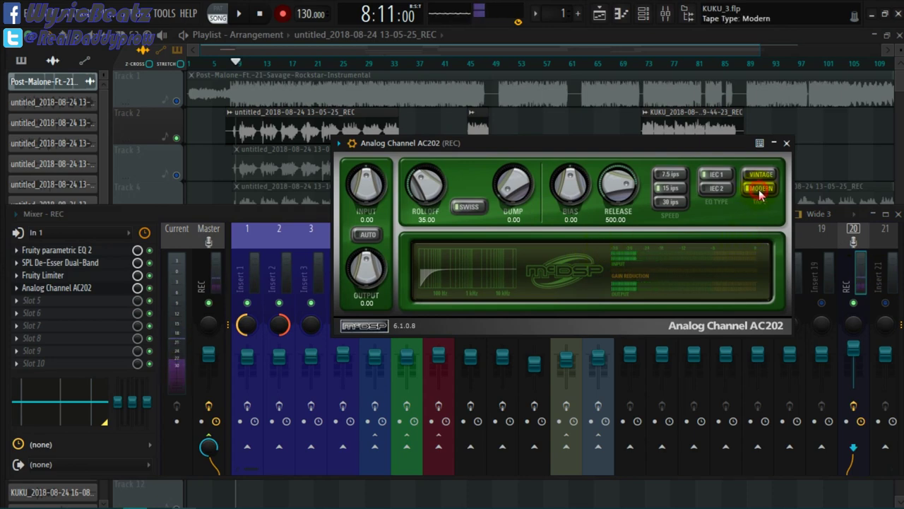
{"action": "left_click", "coordinate": [671, 205]}
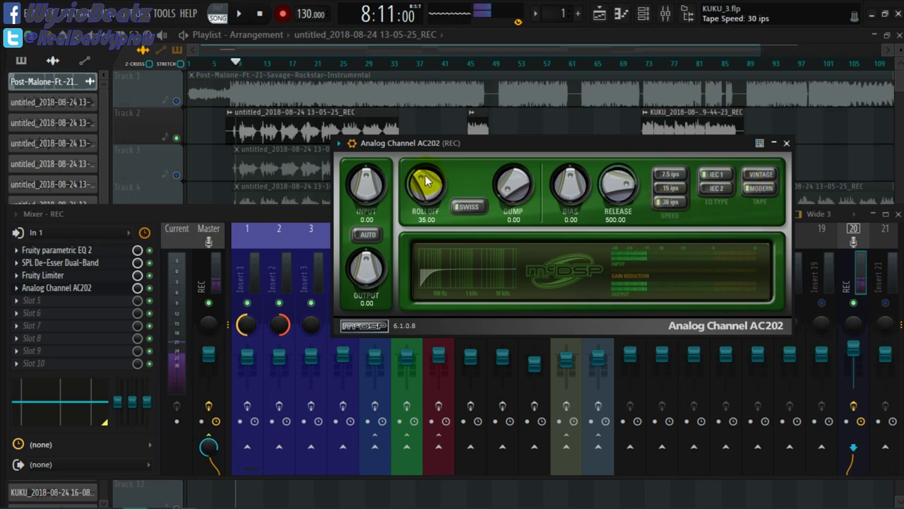
{"action": "left_click_drag", "start_coordinate": [427, 182], "coordinate": [426, 254]}
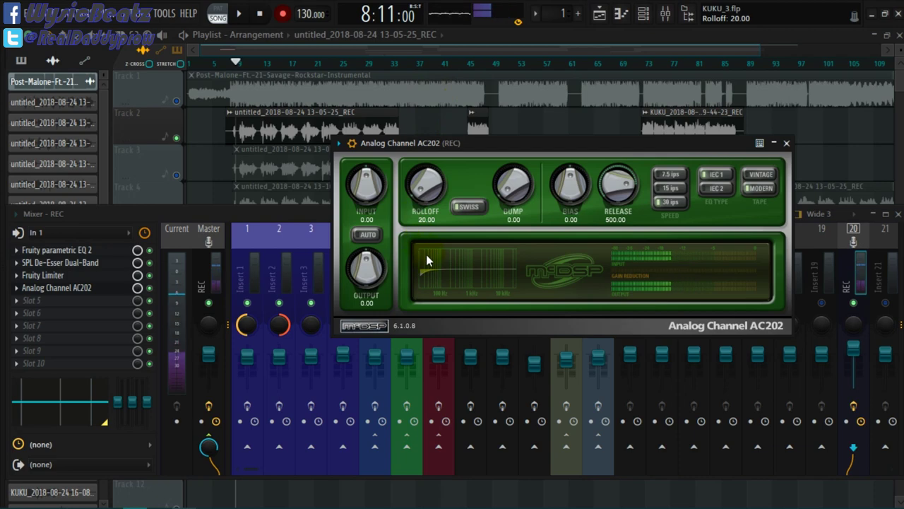
{"action": "left_click_drag", "start_coordinate": [427, 185], "coordinate": [427, 13]}
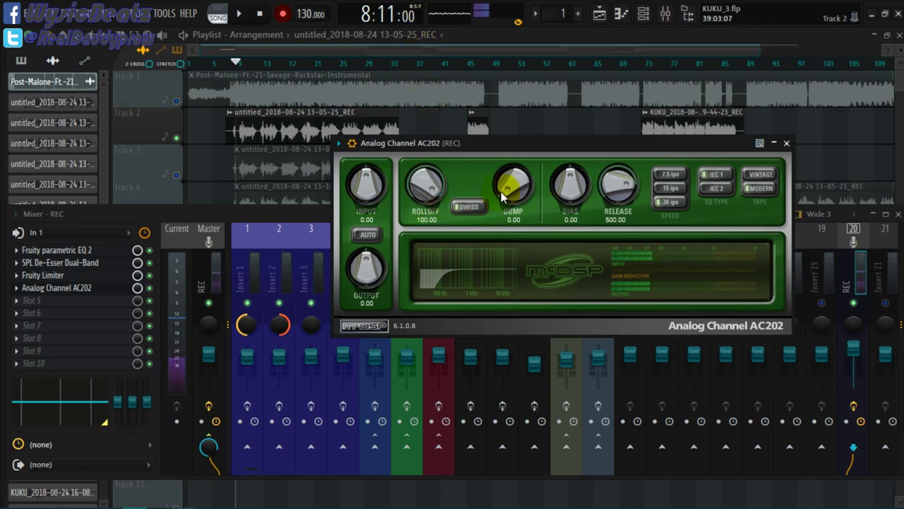
Raise the AC202 Bump to 100 and settle it at 24, set Rolloff to 83.77, and close the plugin.
{"action": "left_click_drag", "start_coordinate": [510, 176], "coordinate": [530, 23]}
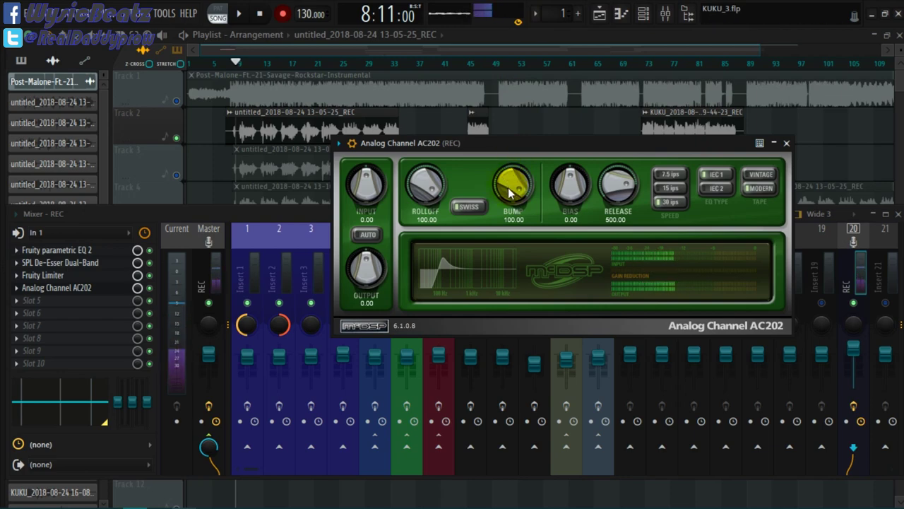
{"action": "left_click_drag", "start_coordinate": [508, 188], "coordinate": [518, 308]}
{"action": "scroll", "coordinate": [507, 189], "scroll_direction": "up", "scroll_amount": 3}
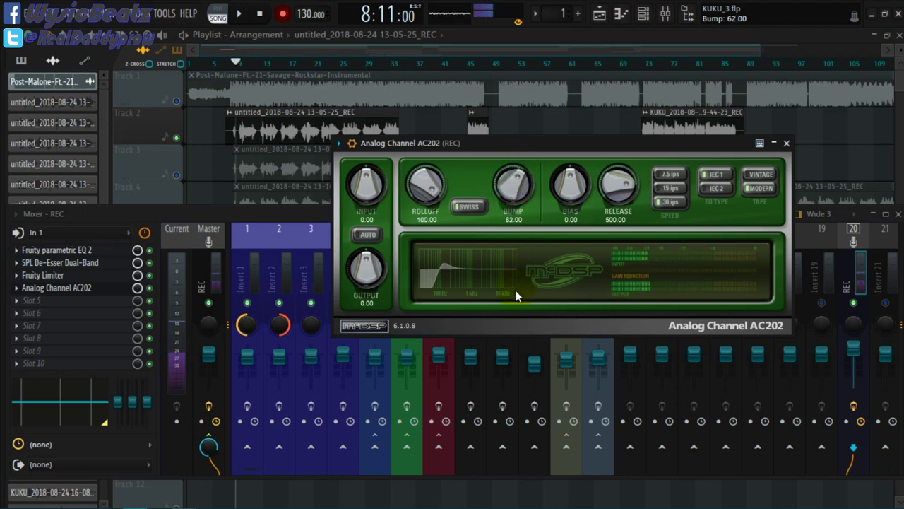
{"action": "scroll", "coordinate": [508, 203], "scroll_direction": "down", "scroll_amount": 1}
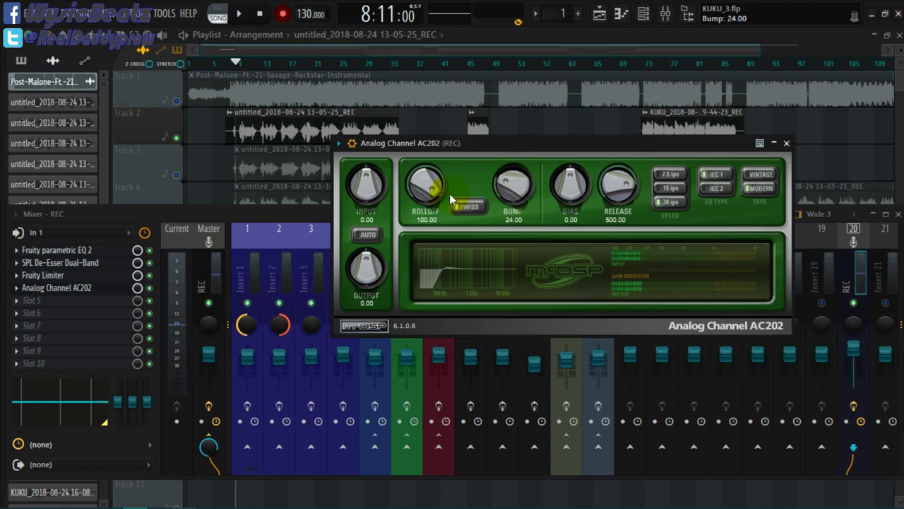
{"action": "mouse_move", "coordinate": [421, 211]}
{"action": "left_mouse_down"}
{"action": "mouse_move", "coordinate": [421, 246]}
{"action": "mouse_move", "coordinate": [423, 212]}
{"action": "left_mouse_up"}
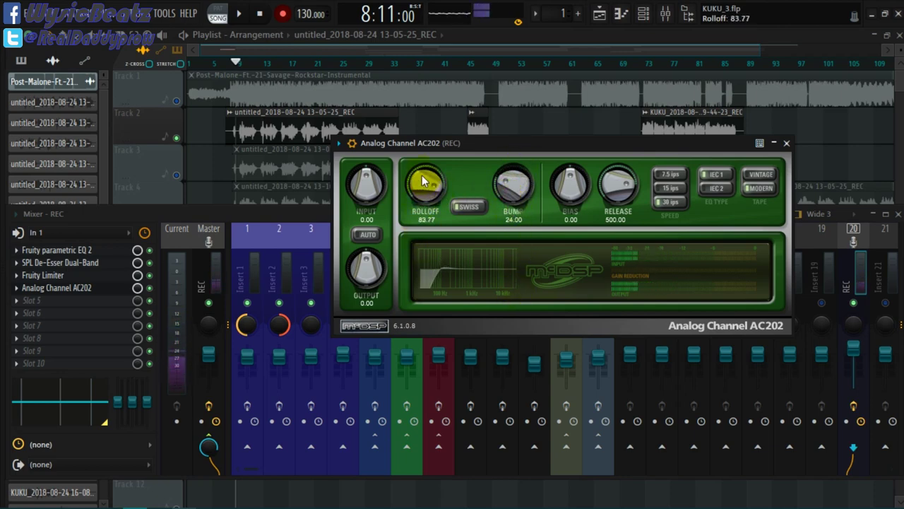
{"action": "left_click", "coordinate": [787, 142]}
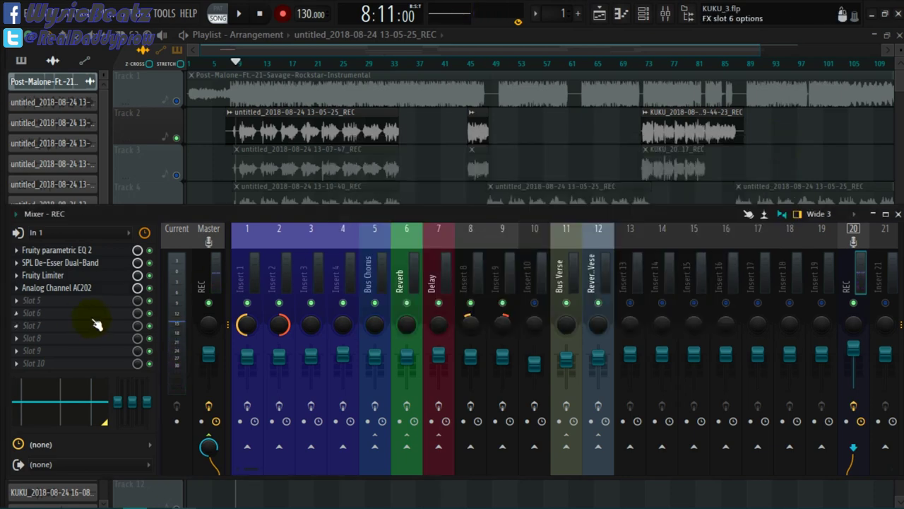
Replace Analog Channel AC202 in slot 4 of the REC track with Passive EQ.
{"action": "left_click", "coordinate": [21, 289]}
{"action": "mouse_move", "coordinate": [64, 222]}
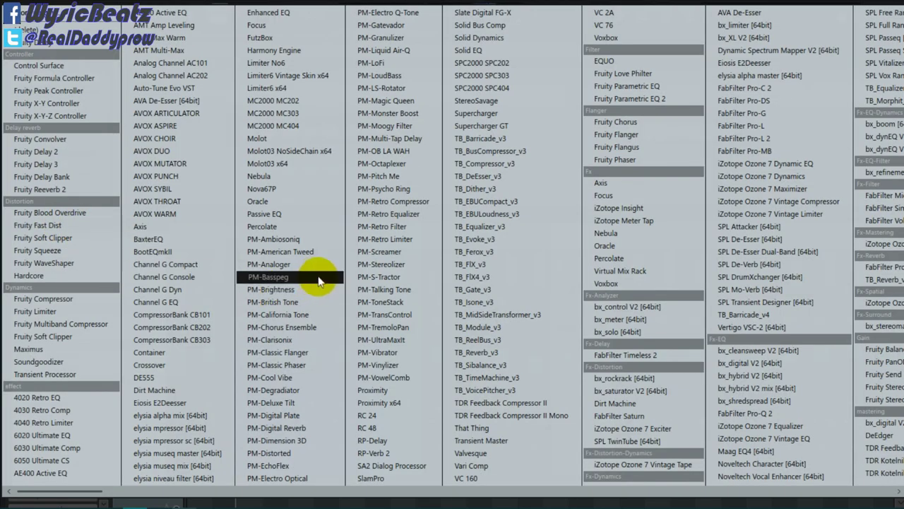
{"action": "left_click", "coordinate": [281, 215]}
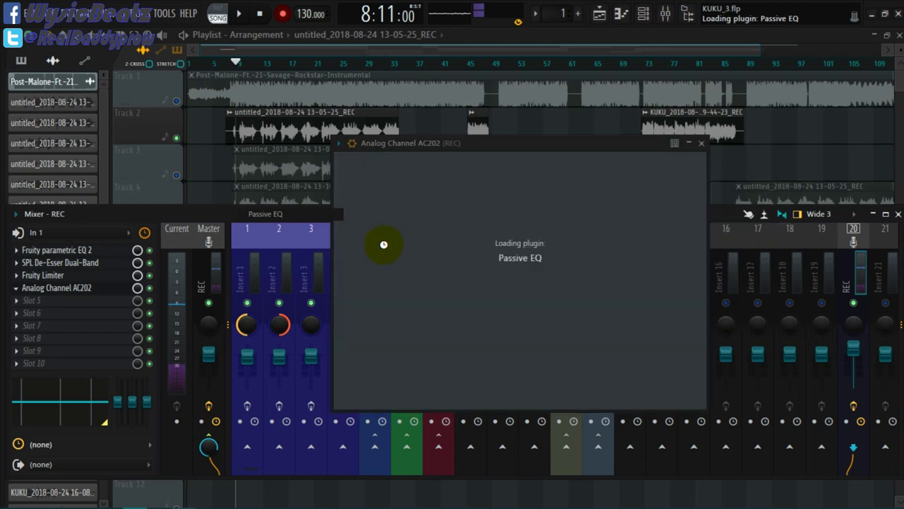
{"action": "left_click", "coordinate": [518, 144]}
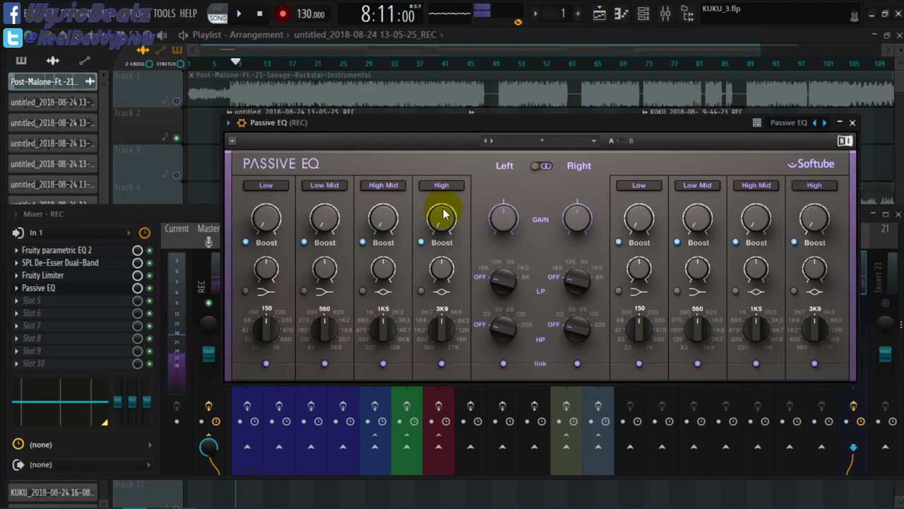
Raise the High band boost in Passive EQ and turn down its bandwidth.
{"action": "mouse_move", "coordinate": [444, 222]}
{"action": "left_click_drag", "start_coordinate": [442, 222], "coordinate": [443, 220]}
{"action": "left_click_drag", "start_coordinate": [444, 277], "coordinate": [444, 278]}
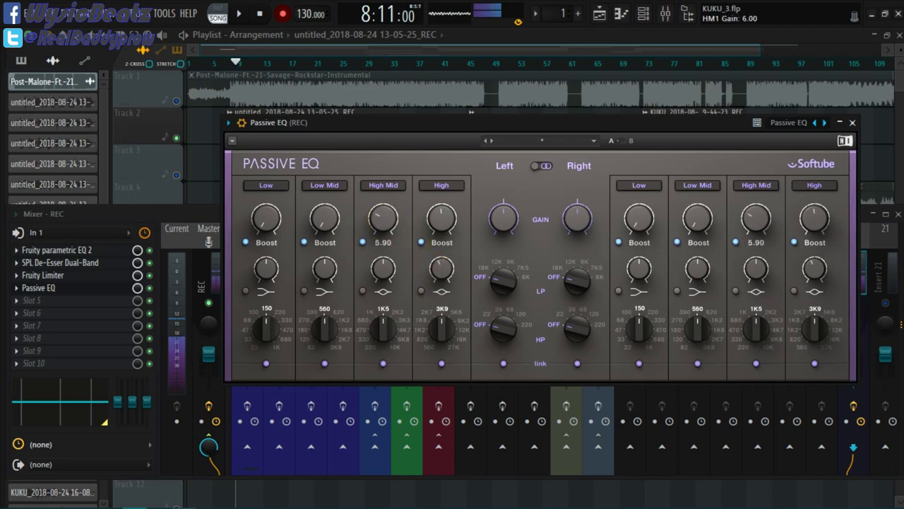
Boost the High Mid, Low Mid and Low bands in Passive EQ and raise the output gain.
{"action": "left_click_drag", "start_coordinate": [383, 218], "coordinate": [383, 218]}
{"action": "left_click_drag", "start_coordinate": [324, 218], "coordinate": [324, 218]}
{"action": "left_click_drag", "start_coordinate": [383, 218], "coordinate": [382, 218]}
{"action": "left_click_drag", "start_coordinate": [324, 219], "coordinate": [324, 219]}
{"action": "left_click_drag", "start_coordinate": [266, 219], "coordinate": [266, 218]}
{"action": "left_click_drag", "start_coordinate": [383, 218], "coordinate": [382, 218]}
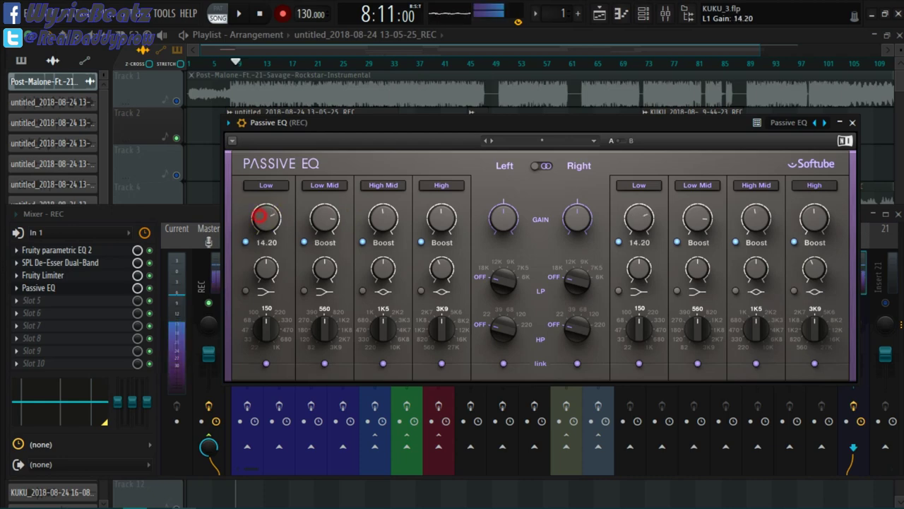
{"action": "left_click_drag", "start_coordinate": [265, 219], "coordinate": [266, 219]}
{"action": "left_click_drag", "start_coordinate": [503, 218], "coordinate": [503, 218]}
Toggle Passive EQ between Dual Mono and Mid/Side processing, leaving it in Mid/Side mode.
{"action": "left_click", "coordinate": [541, 167]}
{"action": "left_click", "coordinate": [541, 167]}
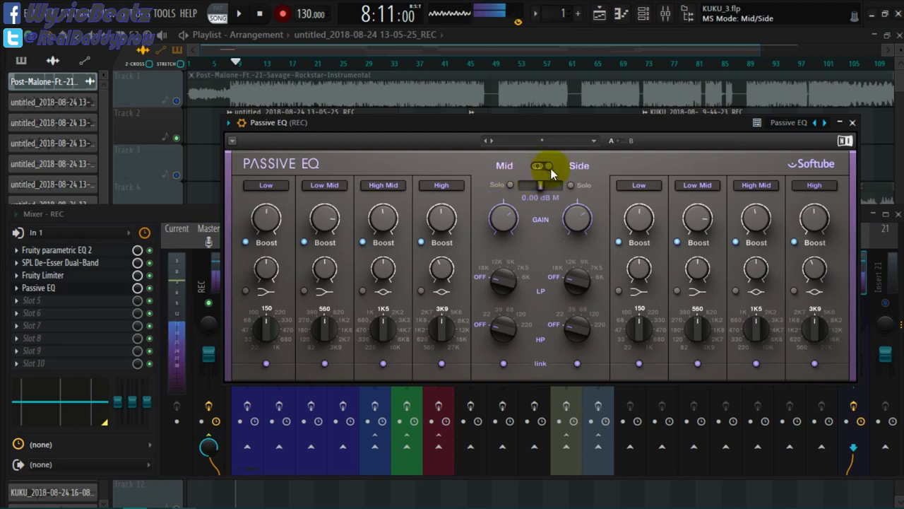
{"action": "left_click", "coordinate": [545, 167]}
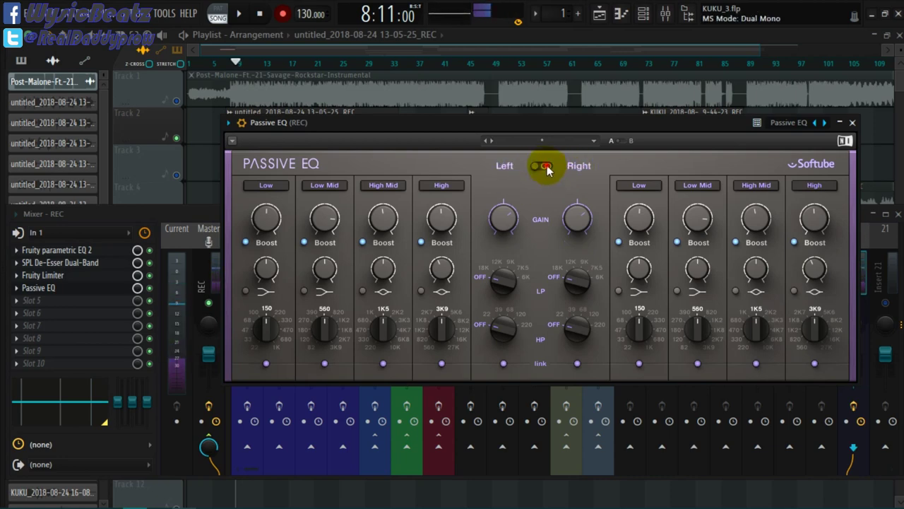
{"action": "left_click", "coordinate": [545, 168]}
Solo the Side and Mid signals in turn and close Passive EQ.
{"action": "left_click", "coordinate": [569, 186]}
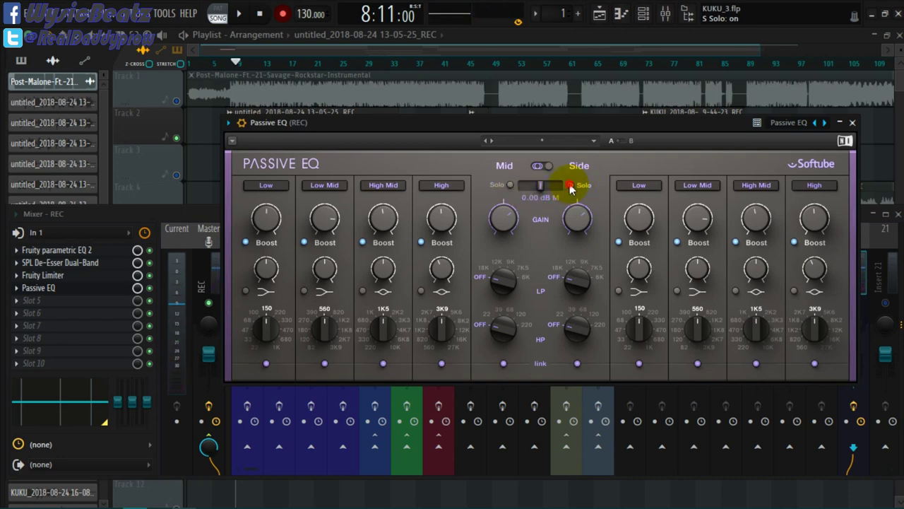
{"action": "left_click", "coordinate": [569, 185]}
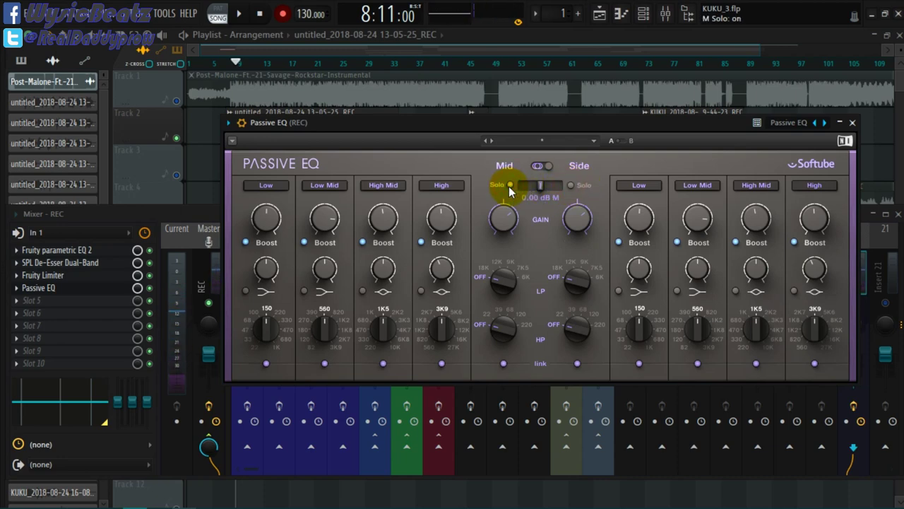
{"action": "left_click", "coordinate": [510, 185]}
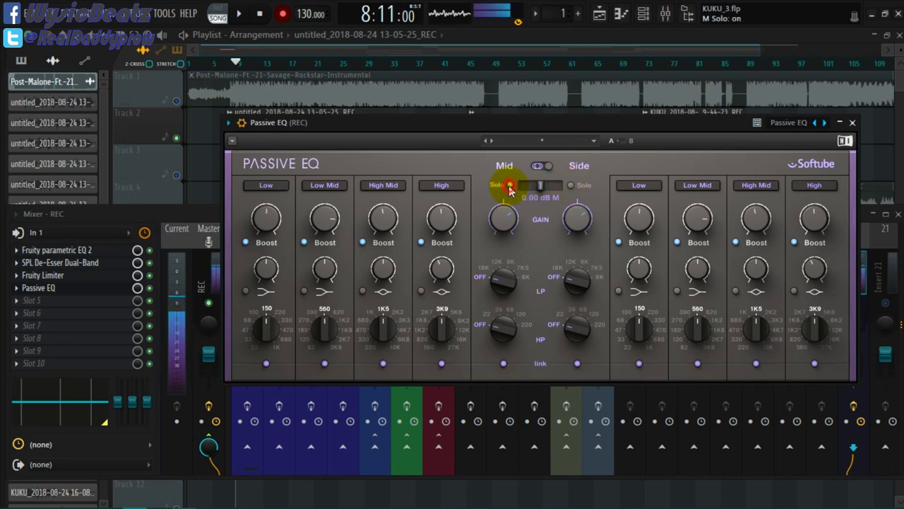
{"action": "left_click", "coordinate": [852, 122]}
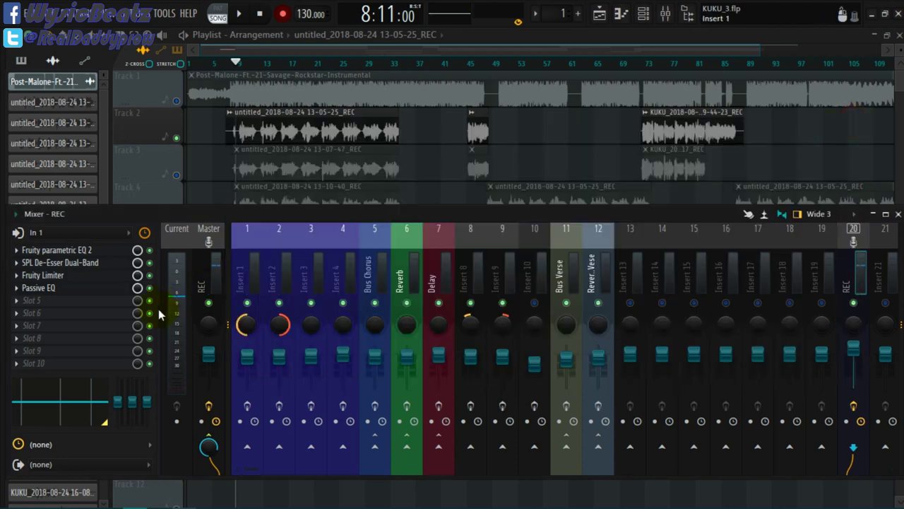
Replace Passive EQ in the fourth effect slot of the REC track with TDR VOS SlickEQ.
{"action": "left_click", "coordinate": [17, 287]}
{"action": "mouse_move", "coordinate": [113, 225]}
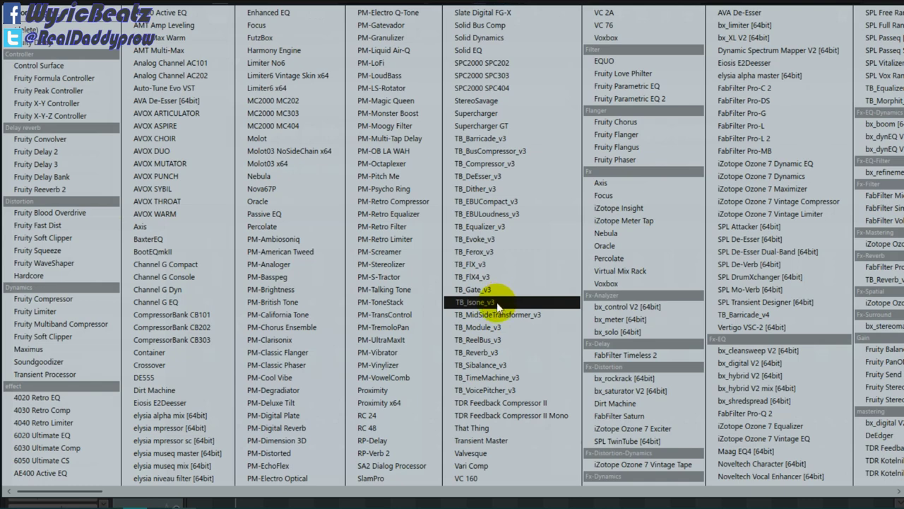
{"action": "scroll", "coordinate": [594, 370], "scroll_direction": "down", "scroll_amount": 2}
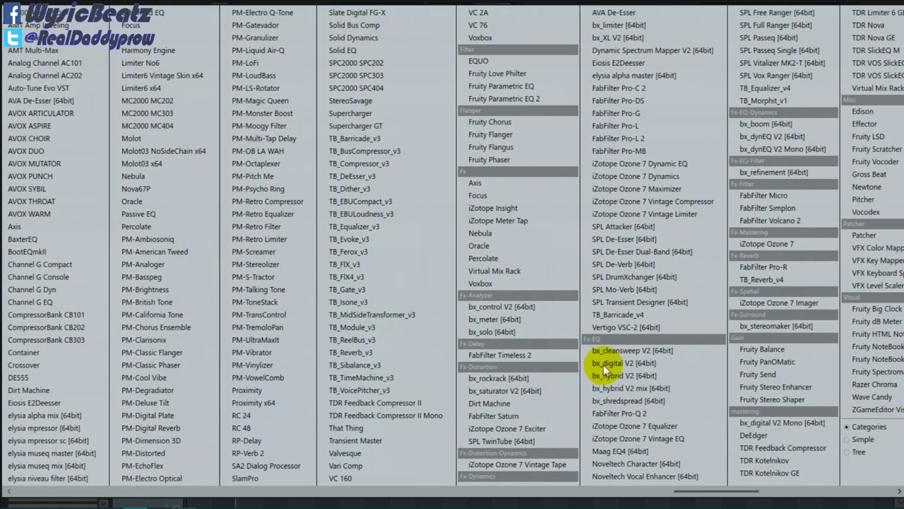
{"action": "scroll", "coordinate": [604, 369], "scroll_direction": "down", "scroll_amount": 1}
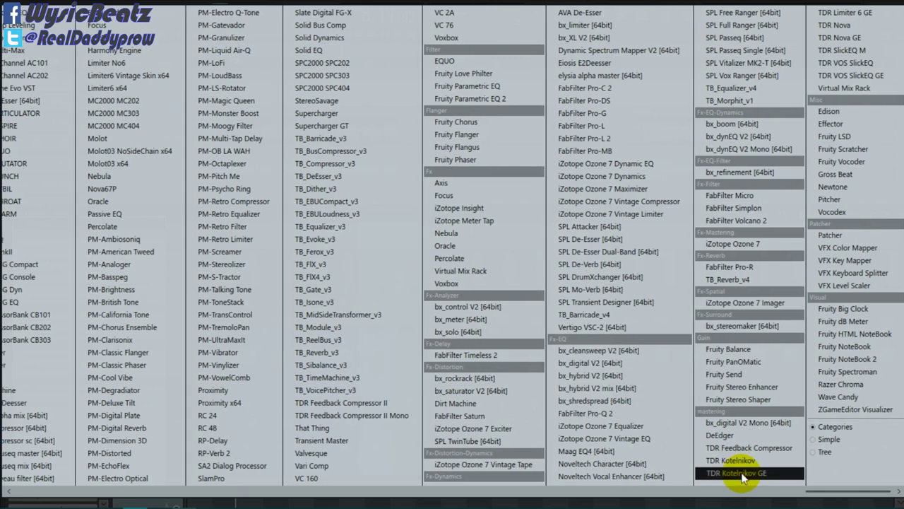
{"action": "left_click", "coordinate": [861, 64]}
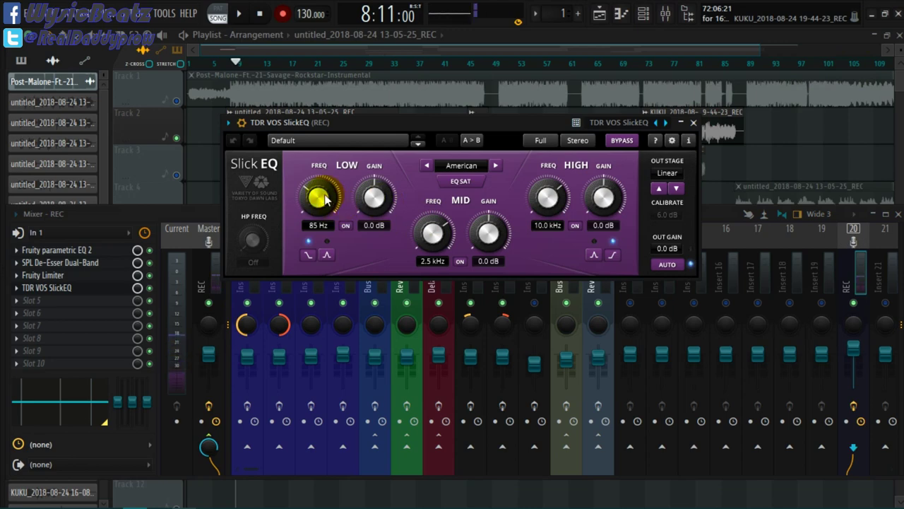
In SlickEQ, set Low to 1000 Hz at -14.5 dB, High to 40.0 kHz at 11.4 dB, and Mid gain to 12.6 dB.
{"action": "left_click_drag", "start_coordinate": [324, 199], "coordinate": [324, 176]}
{"action": "left_click_drag", "start_coordinate": [374, 198], "coordinate": [375, 226]}
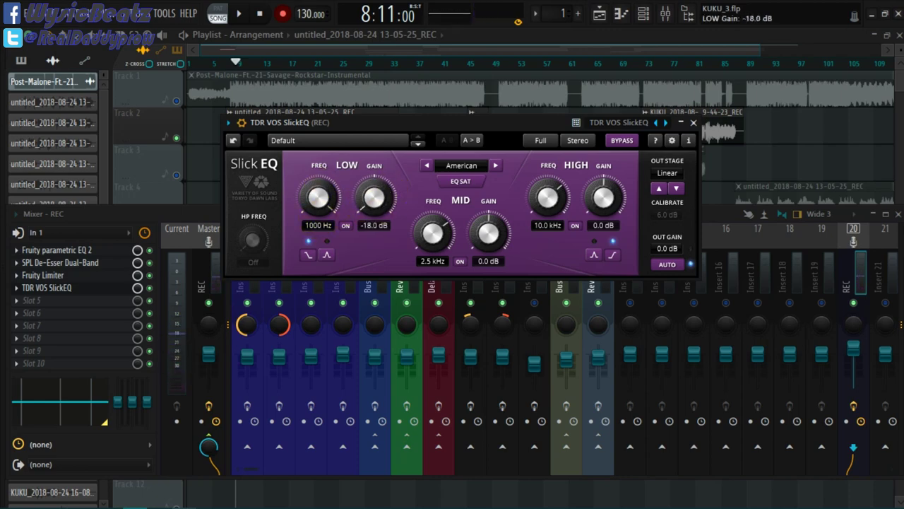
{"action": "left_click_drag", "start_coordinate": [547, 199], "coordinate": [543, 182]}
{"action": "left_click", "coordinate": [603, 196]}
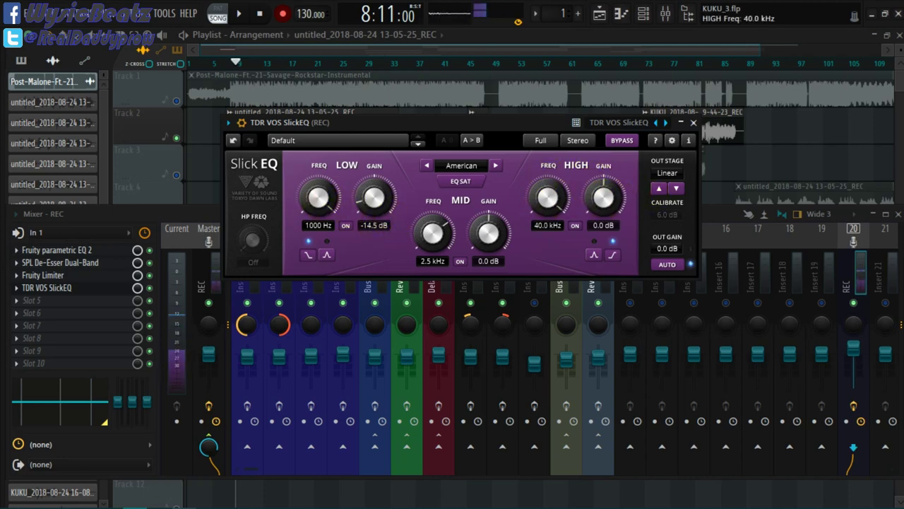
{"action": "left_click_drag", "start_coordinate": [603, 196], "coordinate": [579, 177]}
{"action": "left_click_drag", "start_coordinate": [495, 240], "coordinate": [489, 229]}
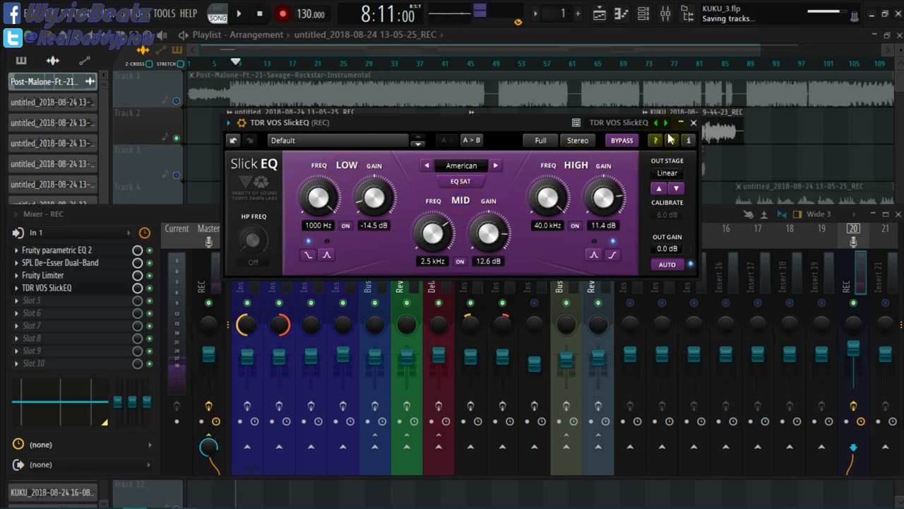
Close SlickEQ and remove it from the REC track's fourth effect slot.
{"action": "left_click", "coordinate": [693, 122]}
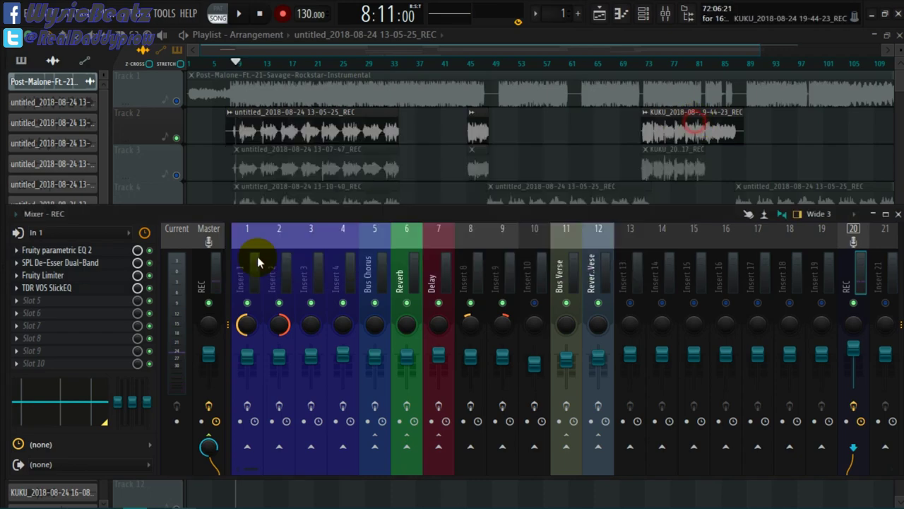
{"action": "left_click", "coordinate": [30, 295]}
{"action": "mouse_move", "coordinate": [108, 225]}
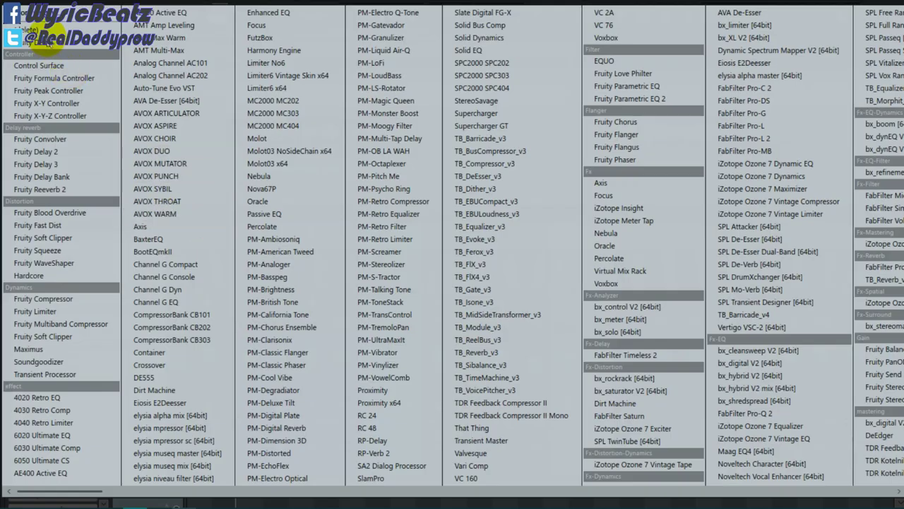
{"action": "key", "text": "Escape"}
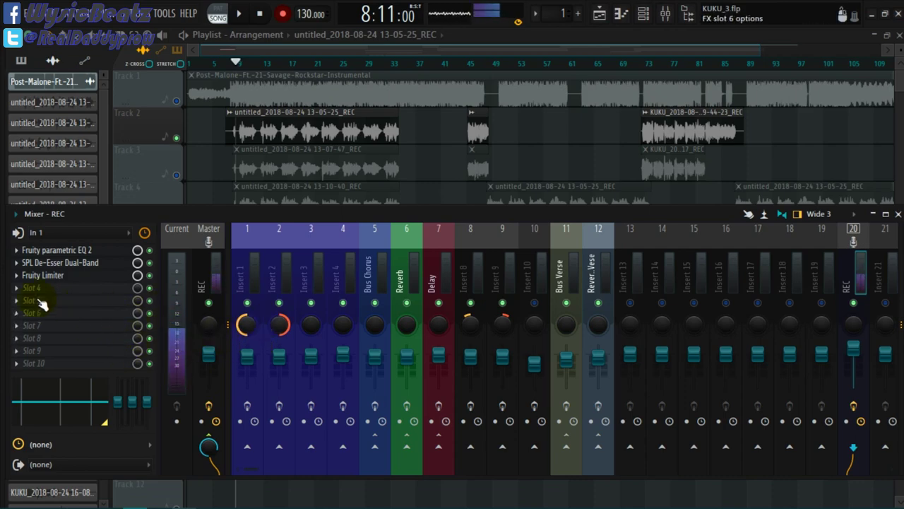
Open VC 2A on the Bus Chorus track, examine its Gain and Peak Reduction settings, and close it.
{"action": "left_click", "coordinate": [376, 276]}
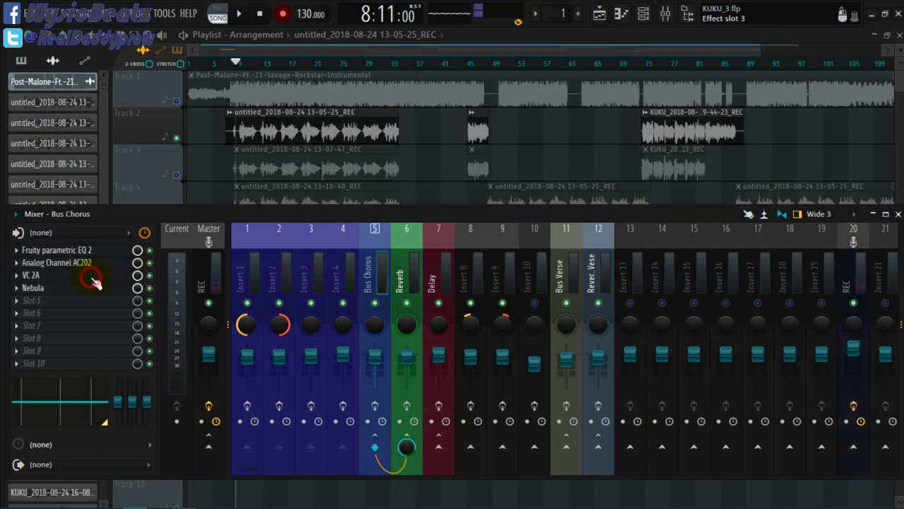
{"action": "left_click", "coordinate": [33, 275]}
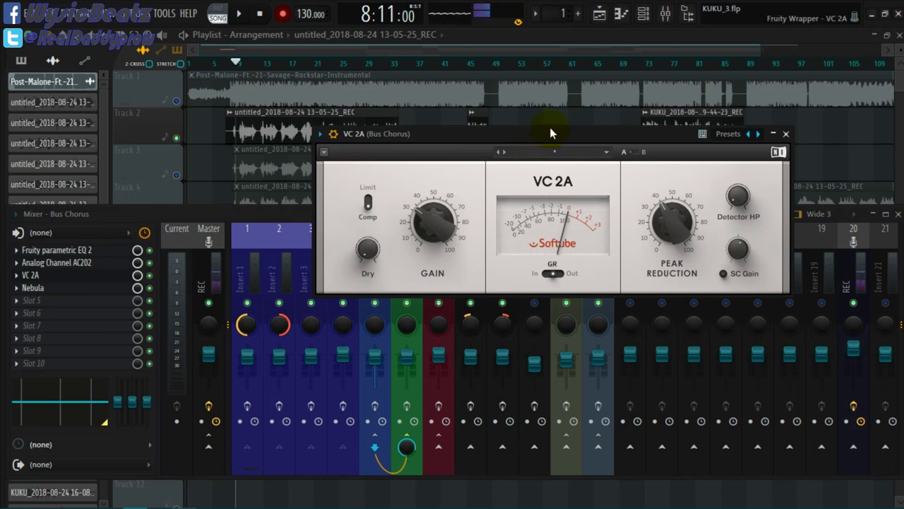
{"action": "left_click_drag", "start_coordinate": [550, 128], "coordinate": [545, 94]}
{"action": "mouse_move", "coordinate": [658, 171]}
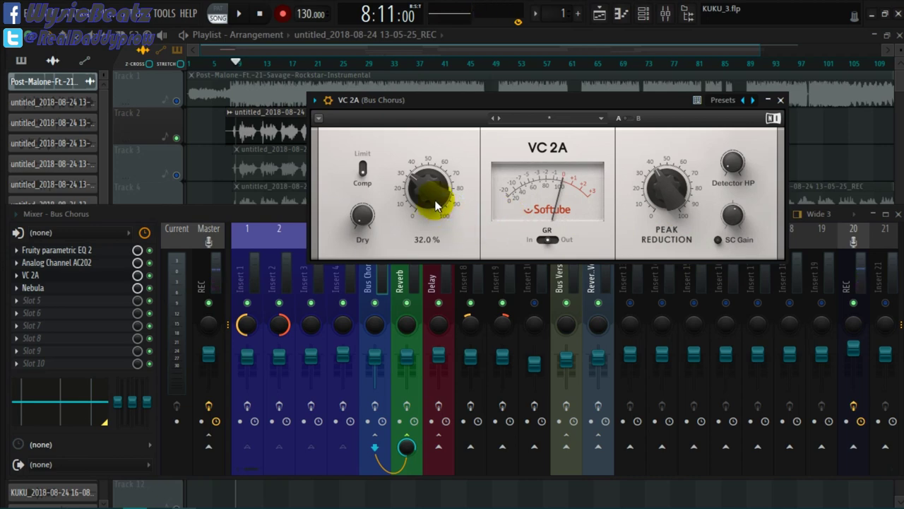
{"action": "left_click", "coordinate": [442, 107]}
{"action": "left_click_drag", "start_coordinate": [442, 110], "coordinate": [442, 127]}
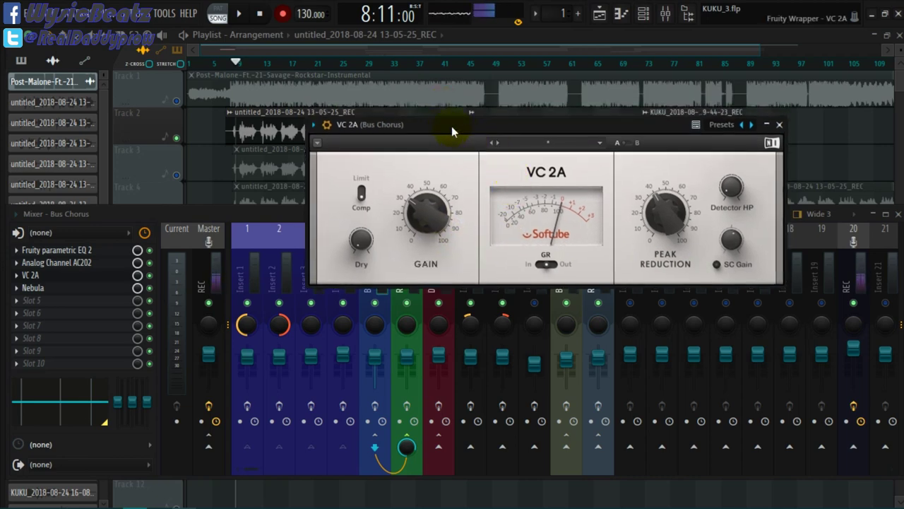
{"action": "mouse_move", "coordinate": [442, 205]}
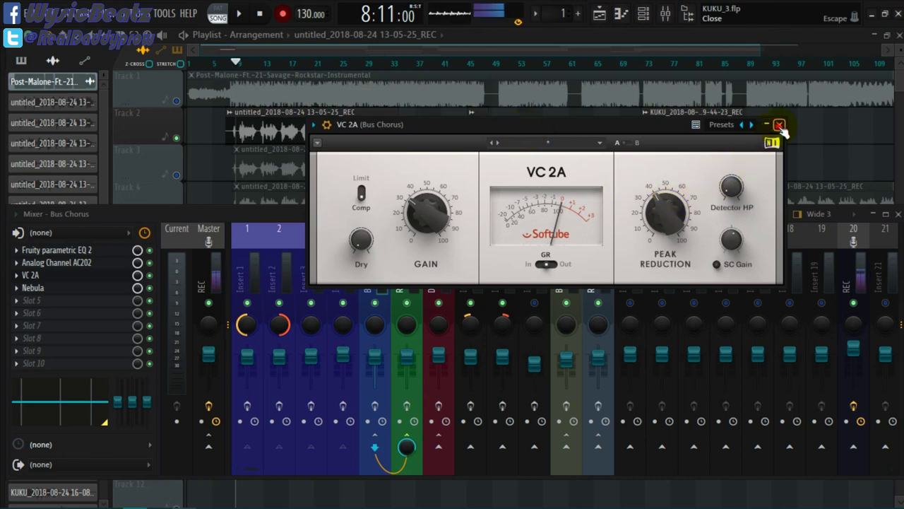
{"action": "left_click", "coordinate": [779, 125]}
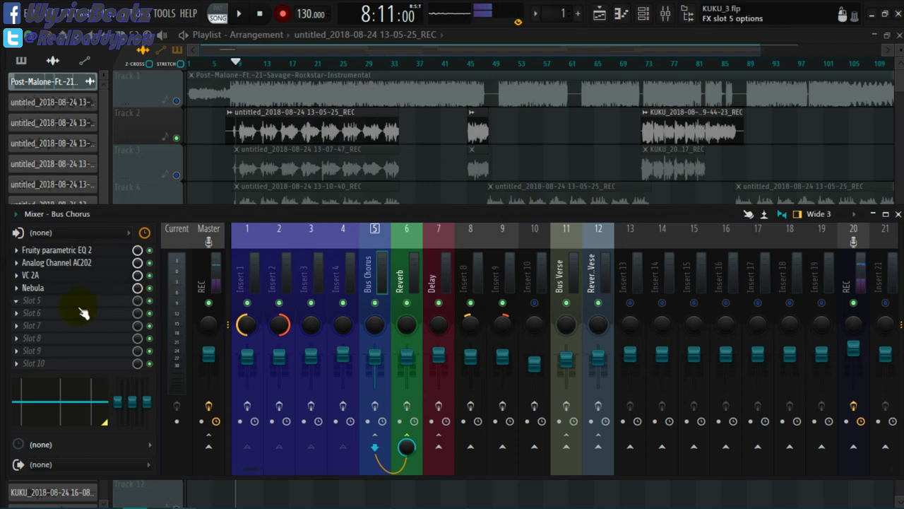
Load VC 2A into the fourth effect slot of the REC track.
{"action": "left_click", "coordinate": [853, 267]}
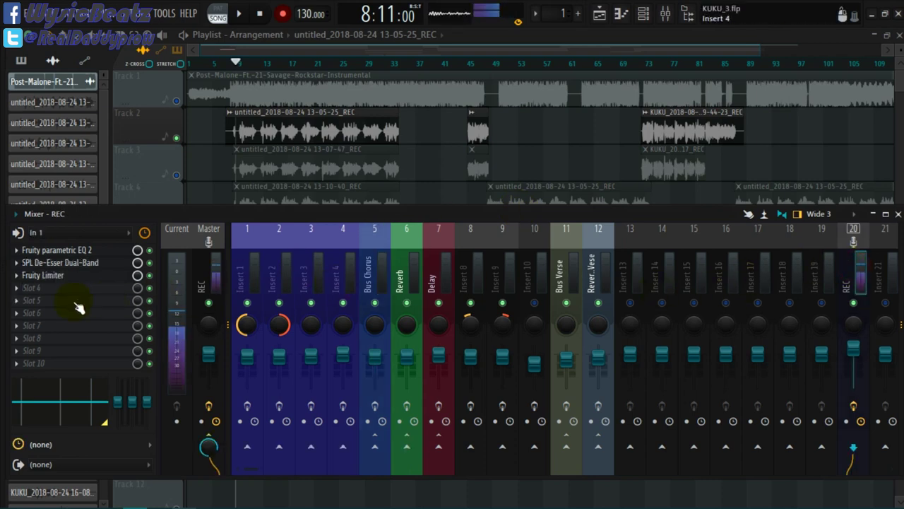
{"action": "left_click", "coordinate": [27, 291]}
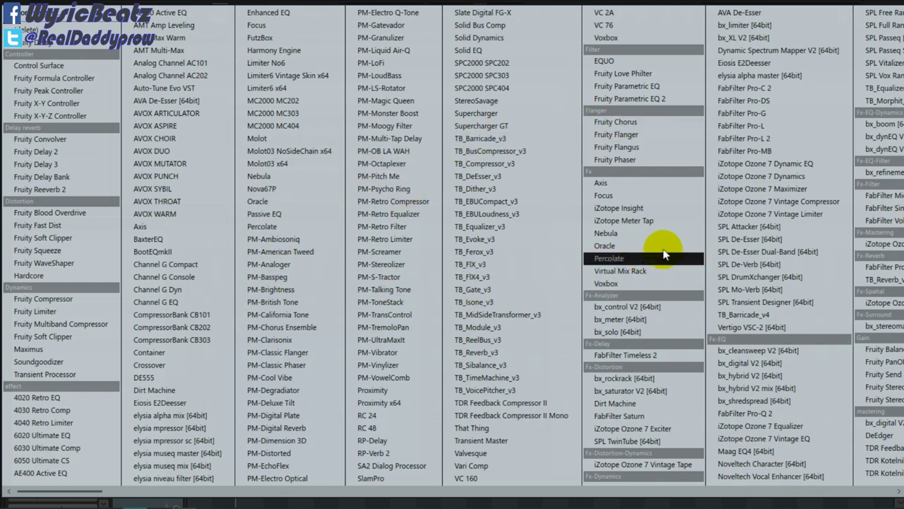
{"action": "left_click", "coordinate": [604, 13]}
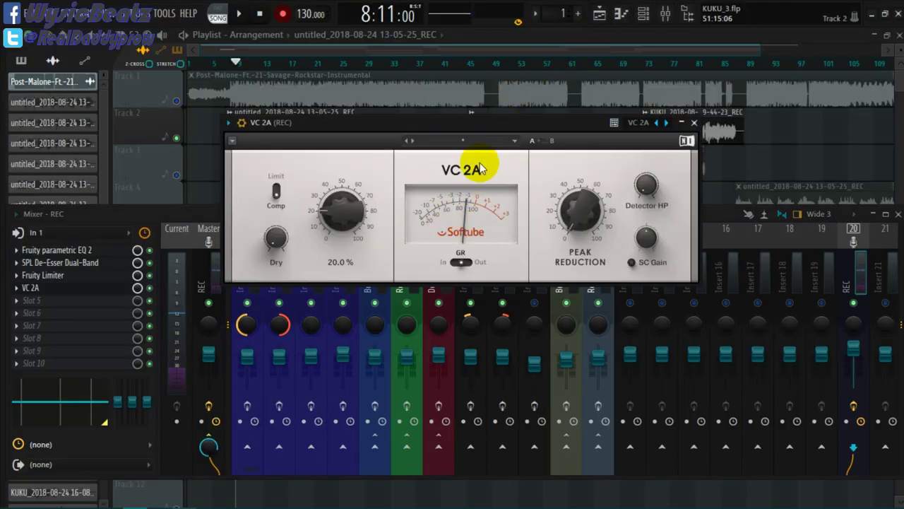
{"action": "left_click_drag", "start_coordinate": [473, 117], "coordinate": [532, 131]}
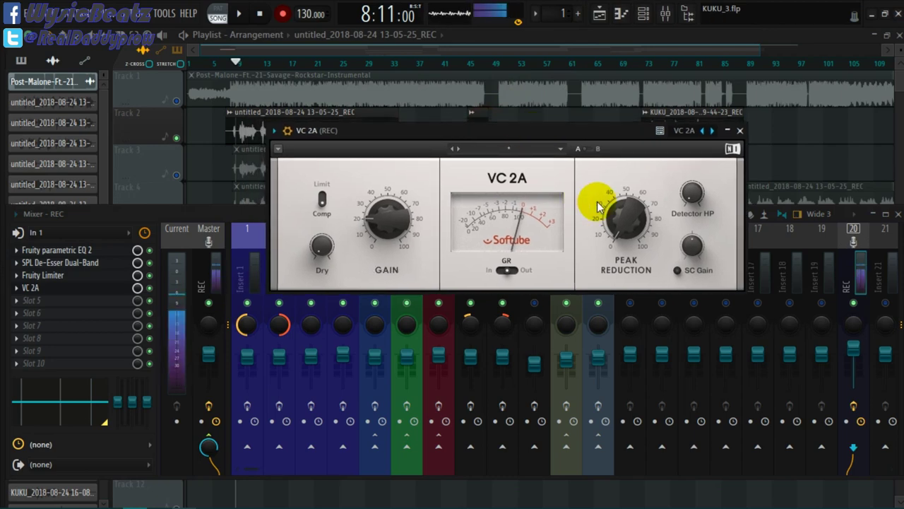
Look over VC 2A's knobs and toggle its mode between Limit and Compress, leaving it in Compress.
{"action": "left_click_drag", "start_coordinate": [598, 204], "coordinate": [667, 279]}
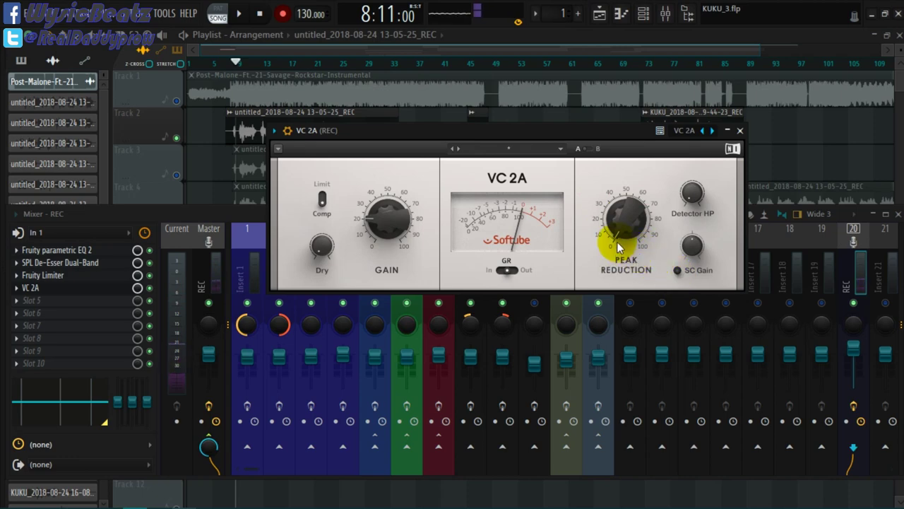
{"action": "mouse_move", "coordinate": [620, 236]}
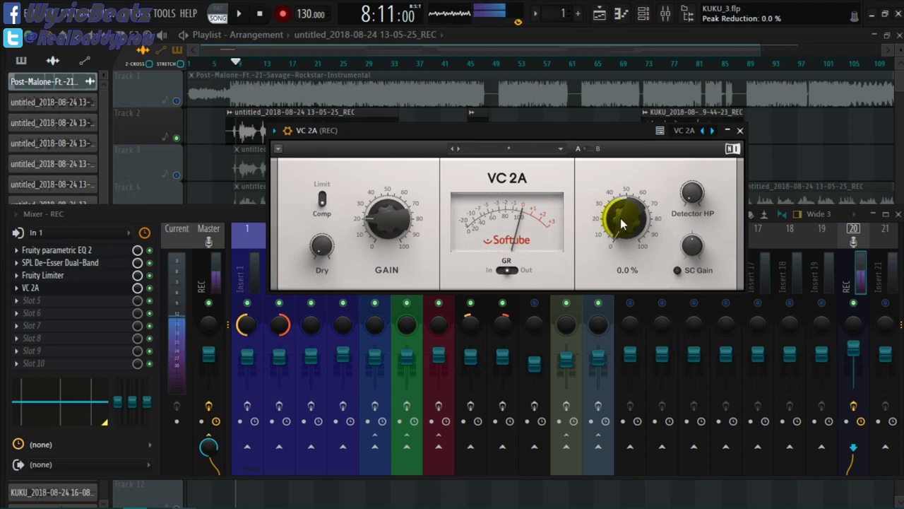
{"action": "mouse_move", "coordinate": [706, 201]}
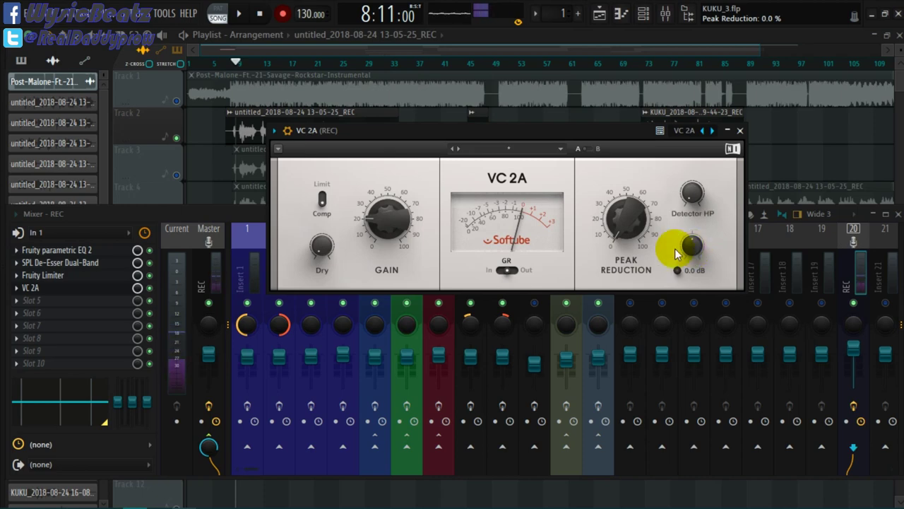
{"action": "mouse_move", "coordinate": [323, 252]}
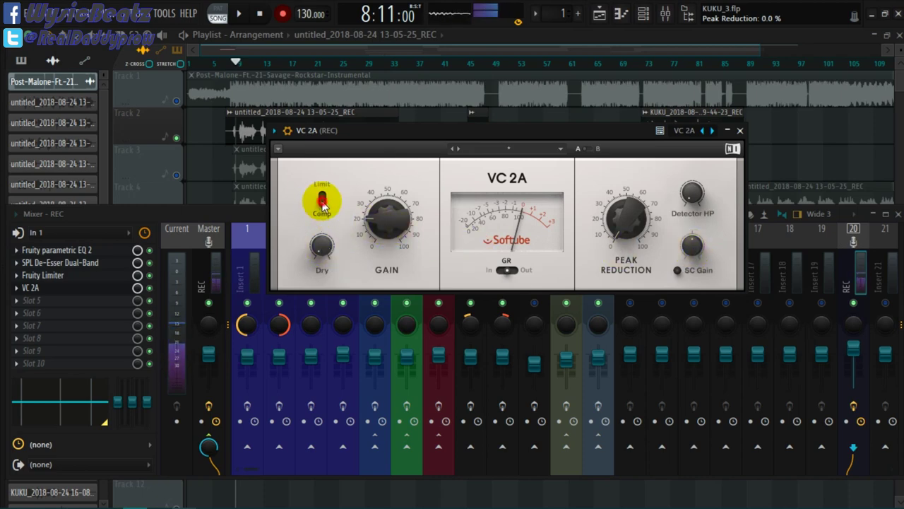
{"action": "left_click", "coordinate": [322, 200]}
{"action": "left_click", "coordinate": [322, 199]}
{"action": "left_click", "coordinate": [322, 200]}
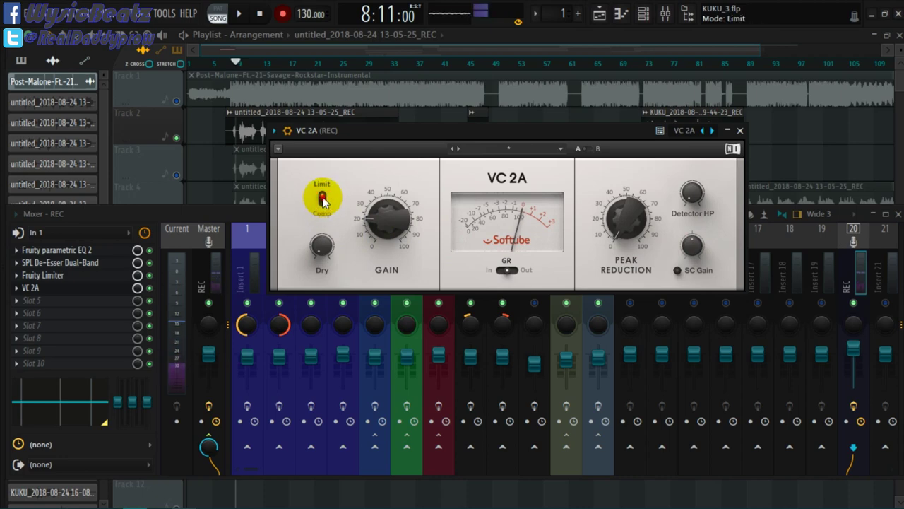
{"action": "left_click", "coordinate": [322, 200]}
{"action": "left_click_drag", "start_coordinate": [398, 135], "coordinate": [424, 125]}
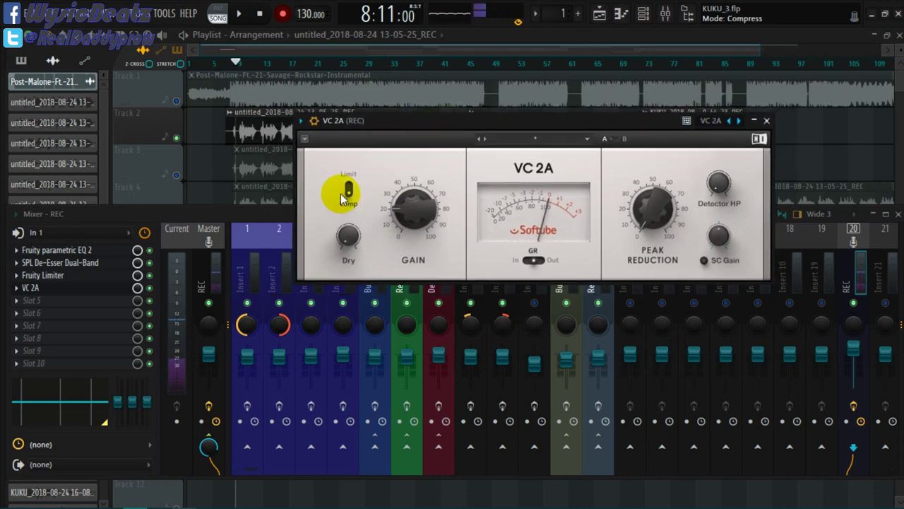
{"action": "left_click", "coordinate": [351, 198]}
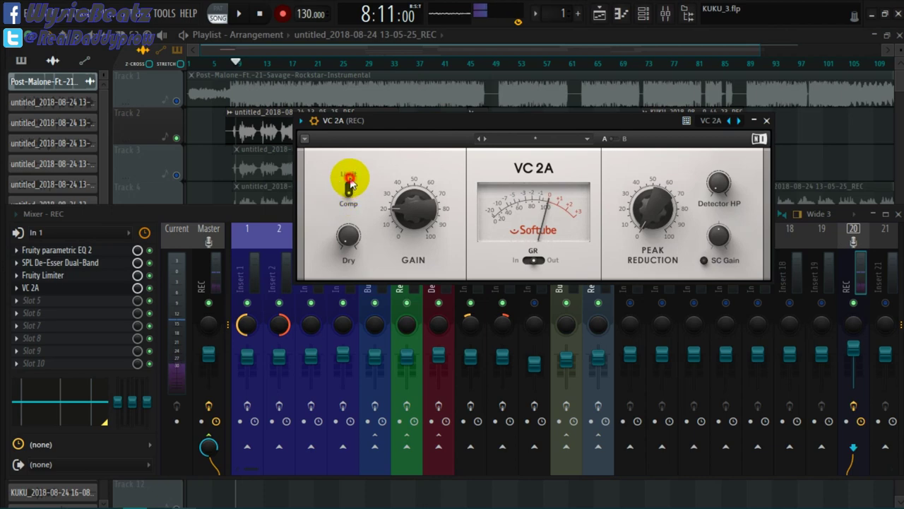
{"action": "left_click", "coordinate": [348, 192]}
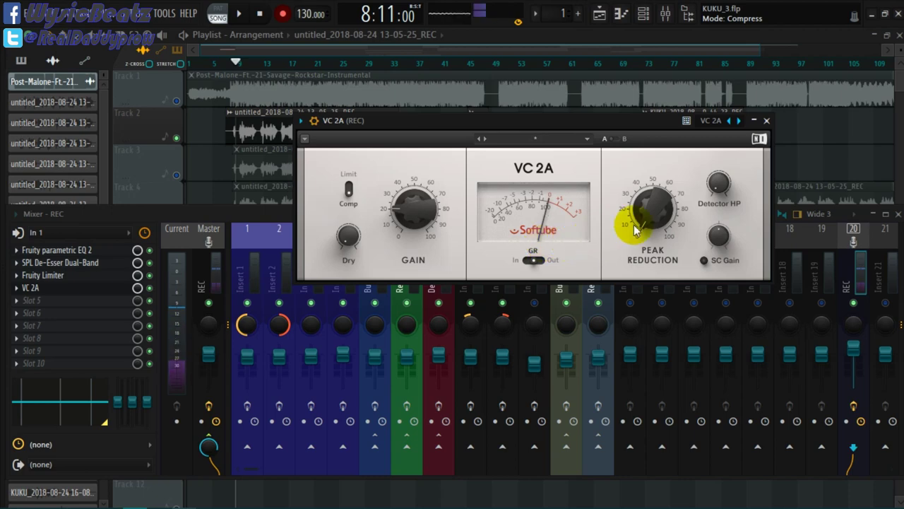
Sweep VC 2A's Peak Reduction up to 100% to hear the compression and settle it at 70%.
{"action": "mouse_move", "coordinate": [642, 219]}
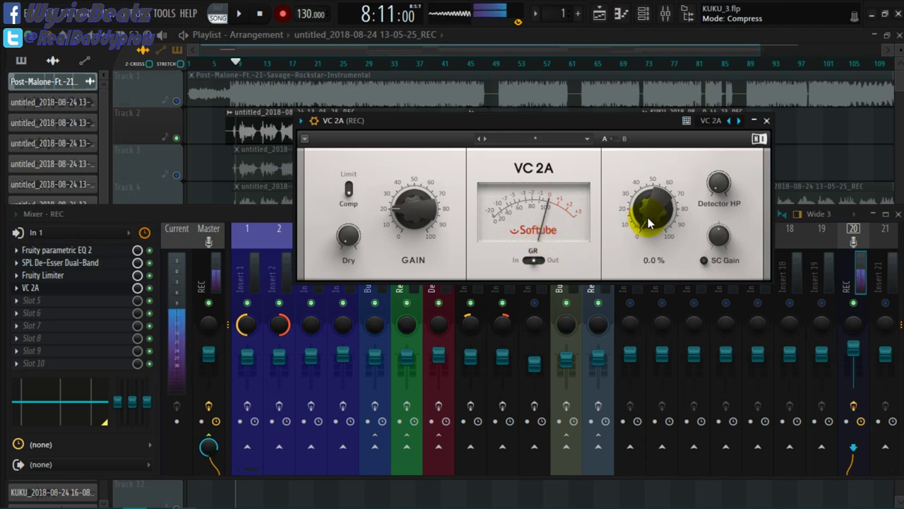
{"action": "left_click_drag", "start_coordinate": [648, 221], "coordinate": [646, 217]}
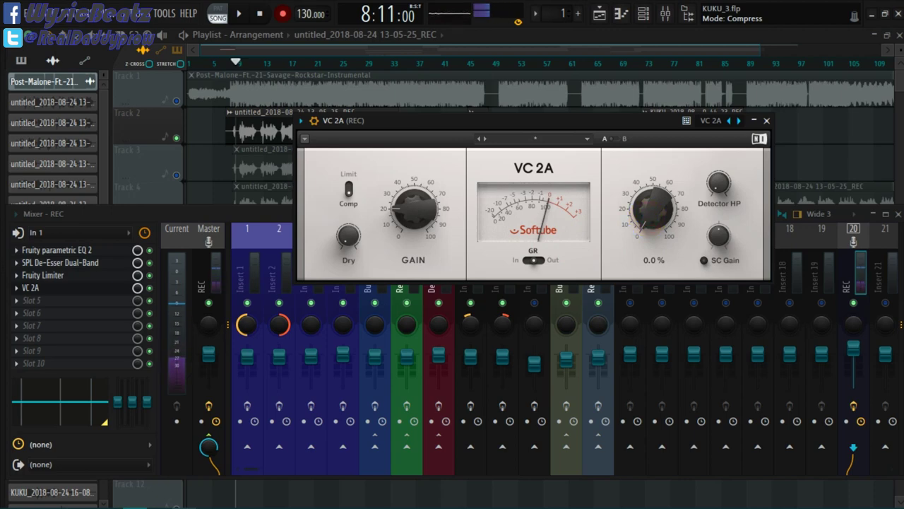
{"action": "left_click_drag", "start_coordinate": [646, 217], "coordinate": [646, 212]}
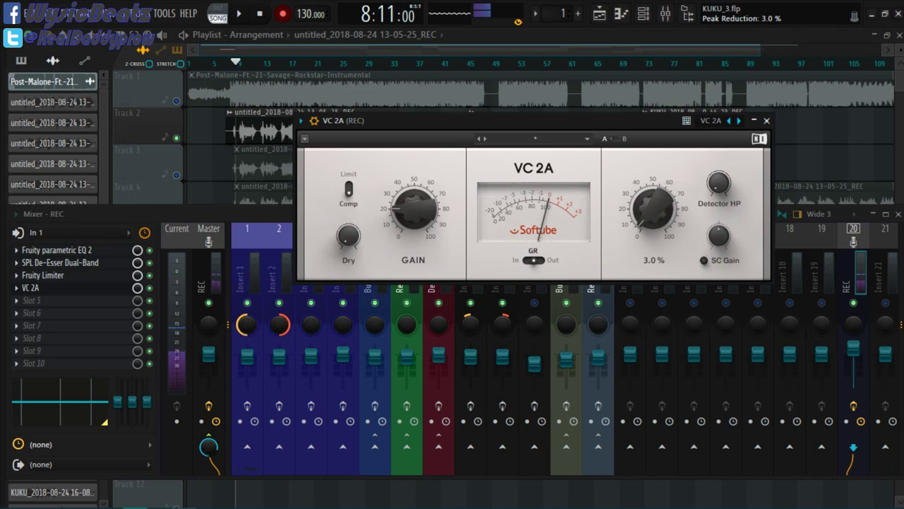
{"action": "mouse_move", "coordinate": [646, 212]}
{"action": "left_mouse_down"}
{"action": "mouse_move", "coordinate": [647, 145]}
{"action": "mouse_move", "coordinate": [646, 216]}
{"action": "left_mouse_up"}
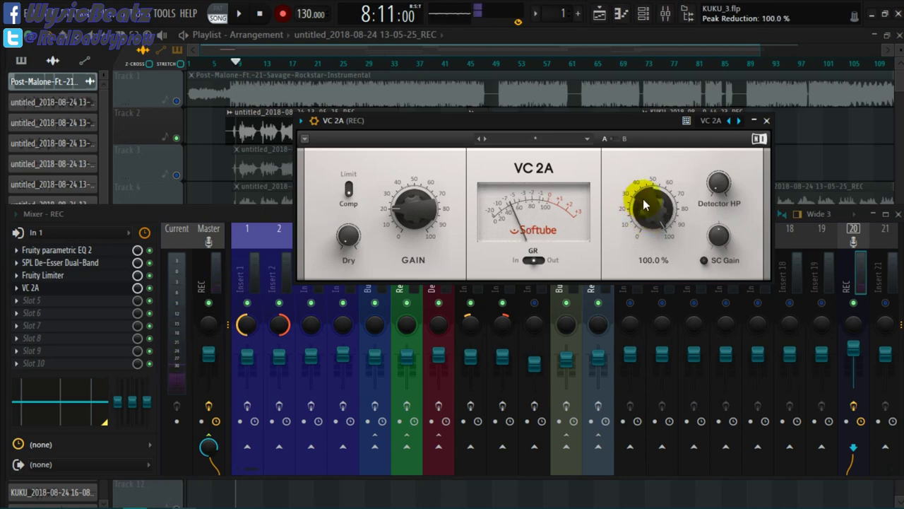
{"action": "mouse_move", "coordinate": [646, 209]}
{"action": "left_mouse_down"}
{"action": "mouse_move", "coordinate": [646, 219]}
{"action": "mouse_move", "coordinate": [645, 209]}
{"action": "left_mouse_up"}
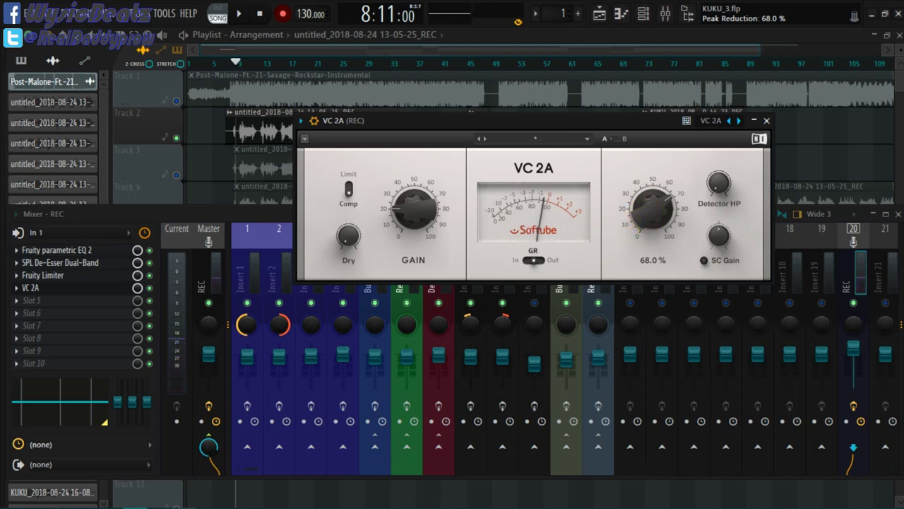
{"action": "left_click_drag", "start_coordinate": [648, 213], "coordinate": [648, 209]}
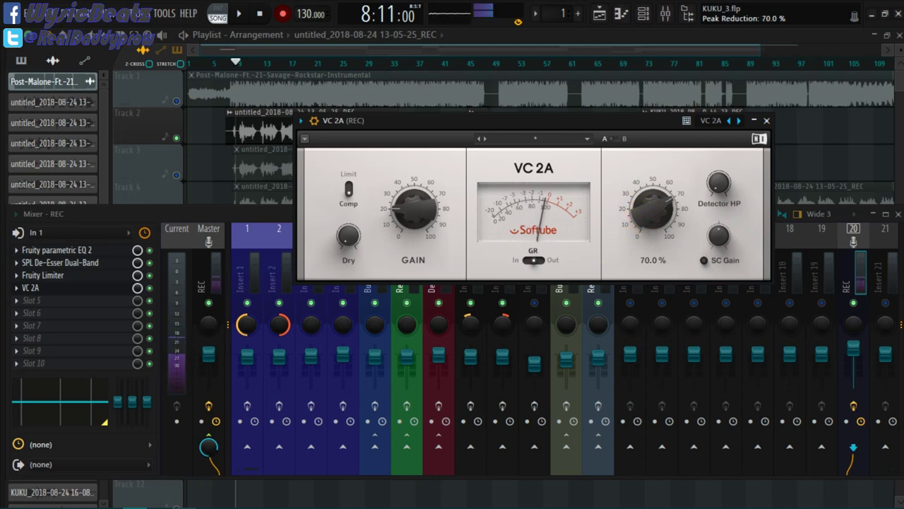
{"action": "left_click", "coordinate": [646, 208]}
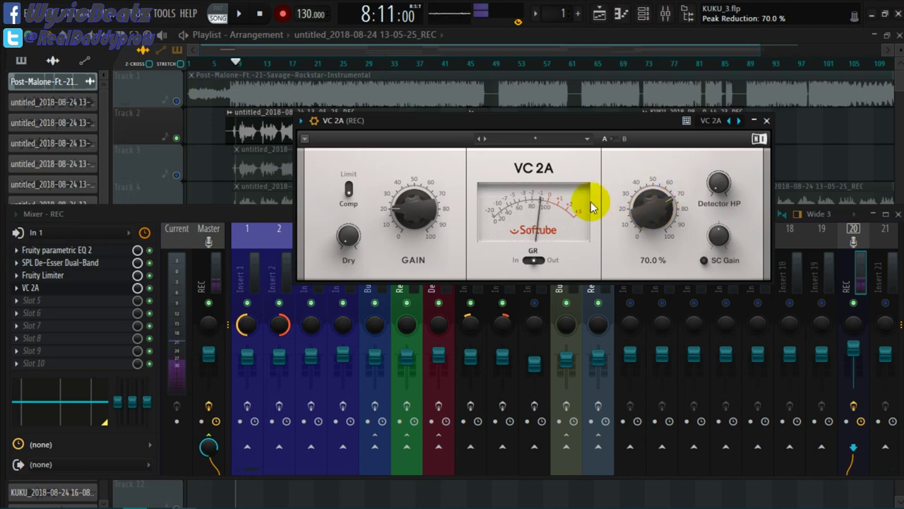
Raise VC 2A's Gain to compensate for the compression, trying 36% and settling on 30%.
{"action": "left_click", "coordinate": [490, 120]}
{"action": "left_click_drag", "start_coordinate": [490, 122], "coordinate": [505, 116]}
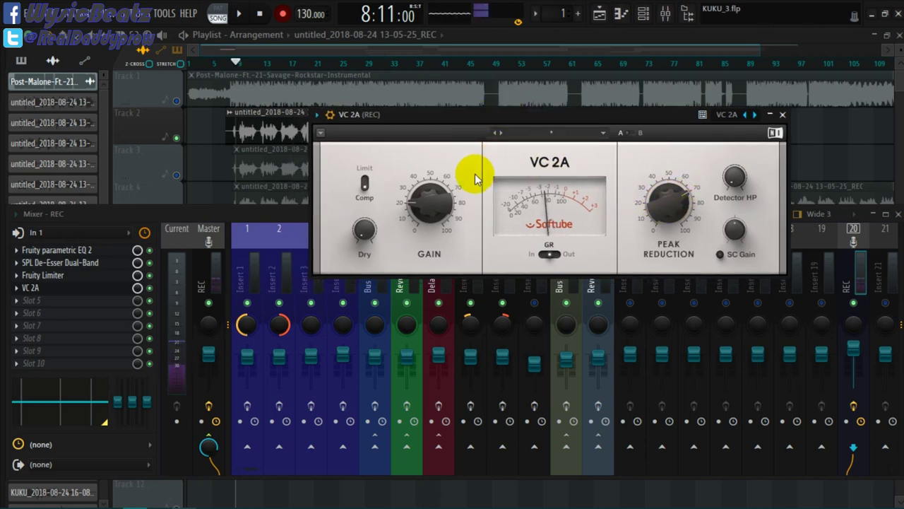
{"action": "mouse_move", "coordinate": [430, 205]}
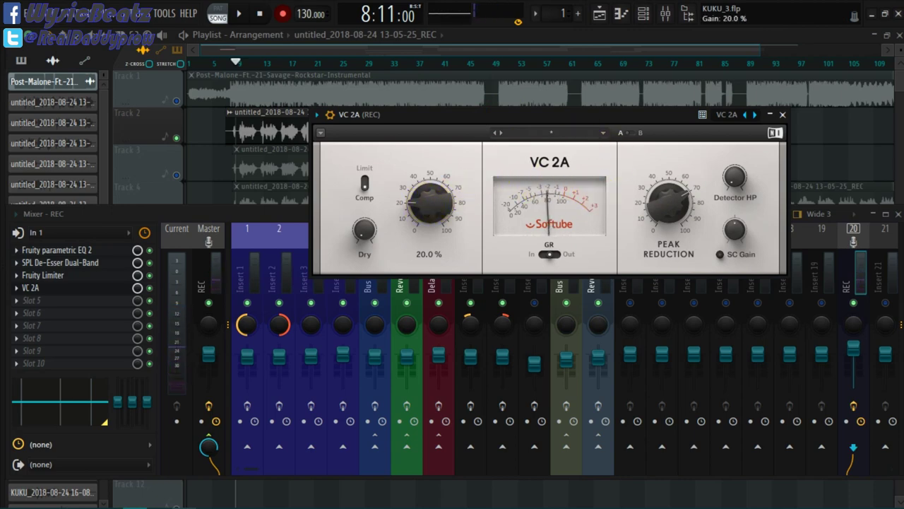
{"action": "left_click_drag", "start_coordinate": [429, 201], "coordinate": [428, 183]}
{"action": "scroll", "coordinate": [425, 205], "scroll_direction": "up", "scroll_amount": 1}
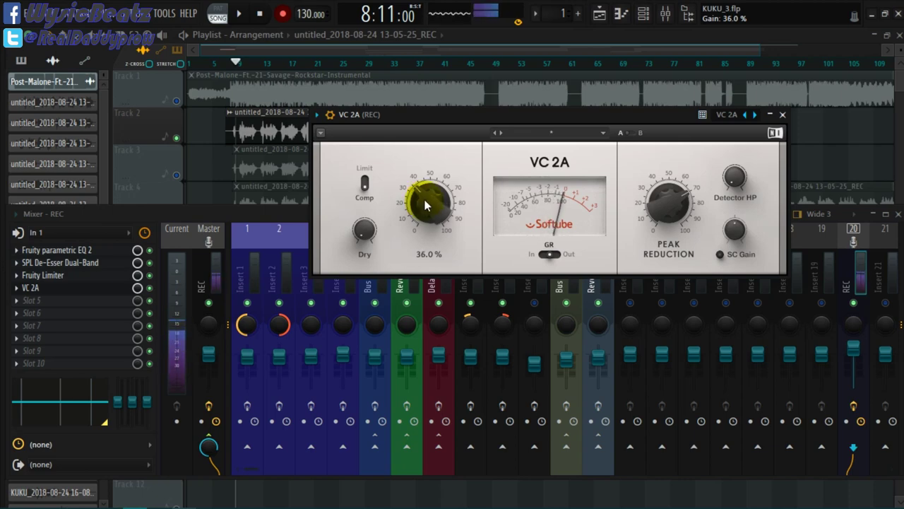
{"action": "left_click_drag", "start_coordinate": [425, 205], "coordinate": [425, 210]}
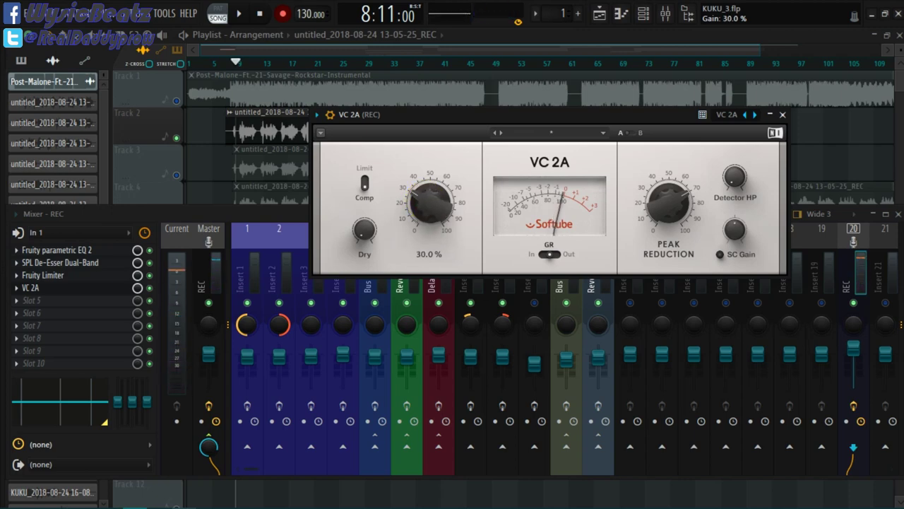
{"action": "left_click_drag", "start_coordinate": [657, 194], "coordinate": [682, 222]}
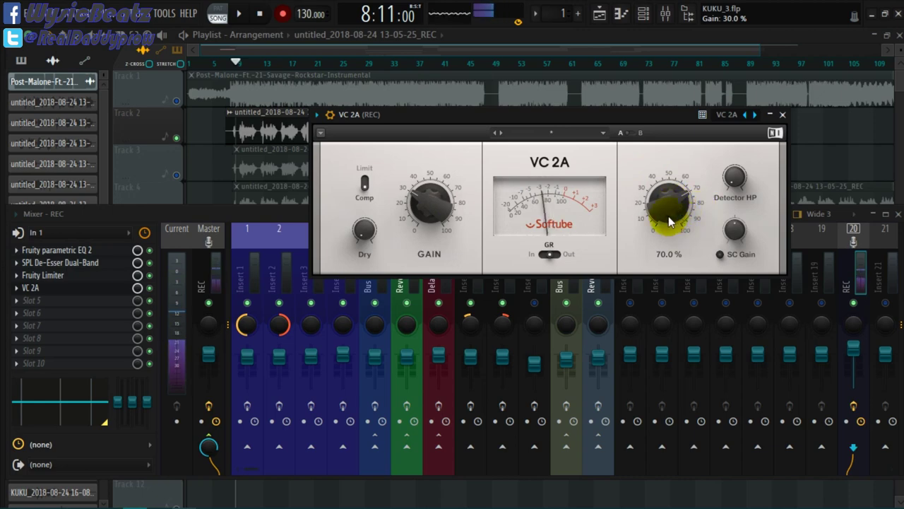
Try the VC 2A's Detector HP and SC Gain controls on the REC track and close the compressor.
{"action": "mouse_move", "coordinate": [735, 176]}
{"action": "left_mouse_down"}
{"action": "mouse_move", "coordinate": [732, 92]}
{"action": "mouse_move", "coordinate": [734, 177]}
{"action": "left_mouse_up"}
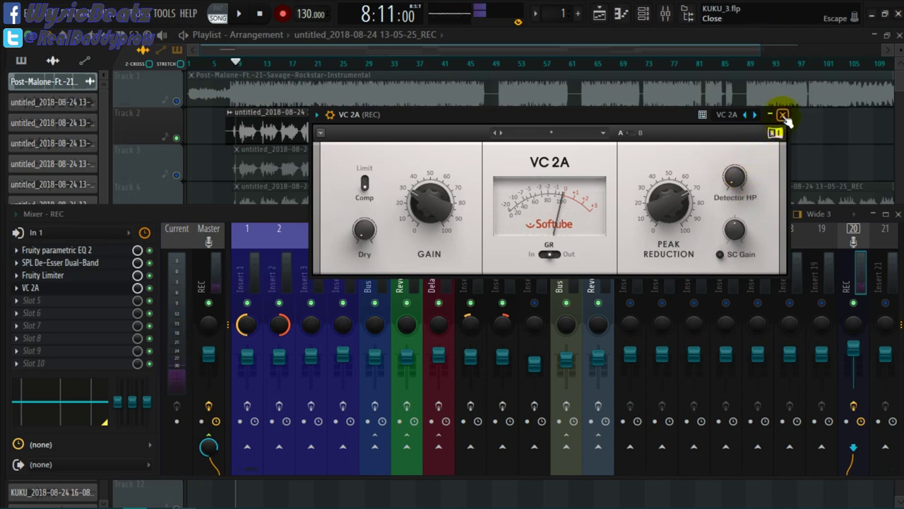
{"action": "mouse_move", "coordinate": [737, 176]}
{"action": "left_mouse_down"}
{"action": "mouse_move", "coordinate": [737, 160]}
{"action": "mouse_move", "coordinate": [738, 187]}
{"action": "left_mouse_up"}
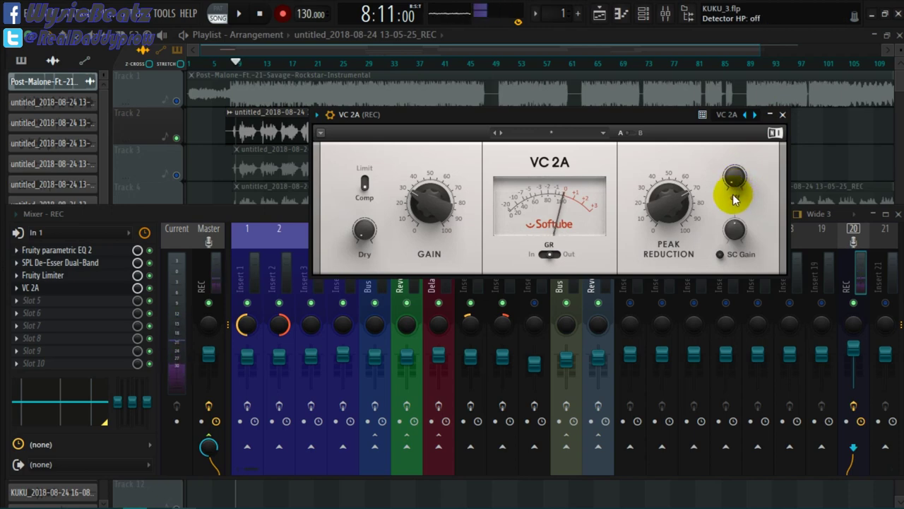
{"action": "mouse_move", "coordinate": [735, 237]}
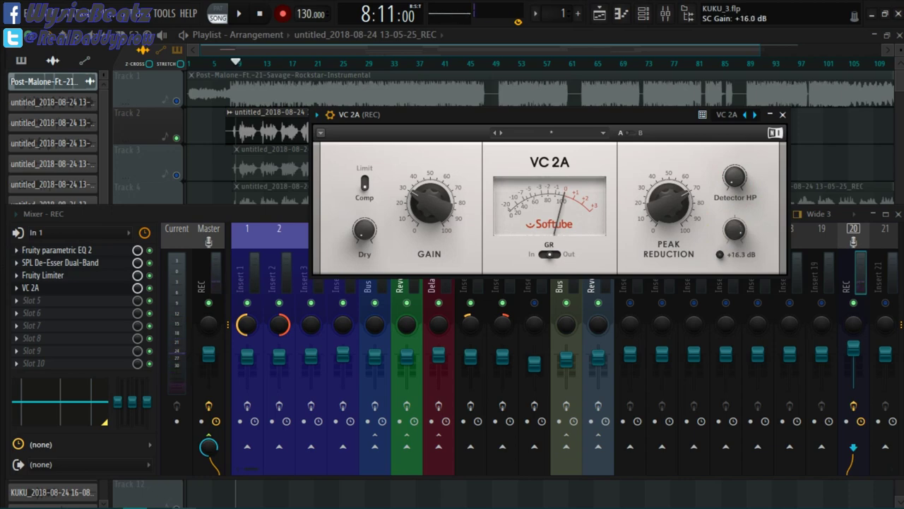
{"action": "left_click", "coordinate": [719, 256]}
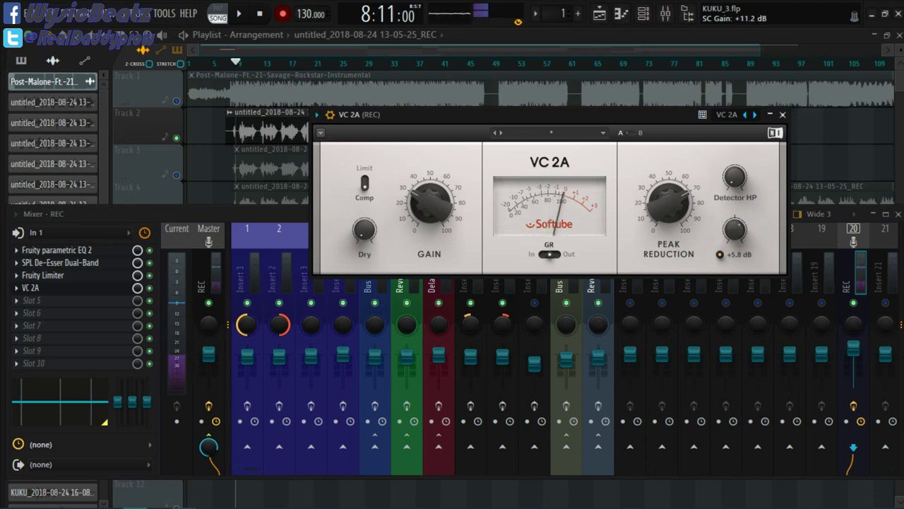
{"action": "left_click", "coordinate": [782, 114]}
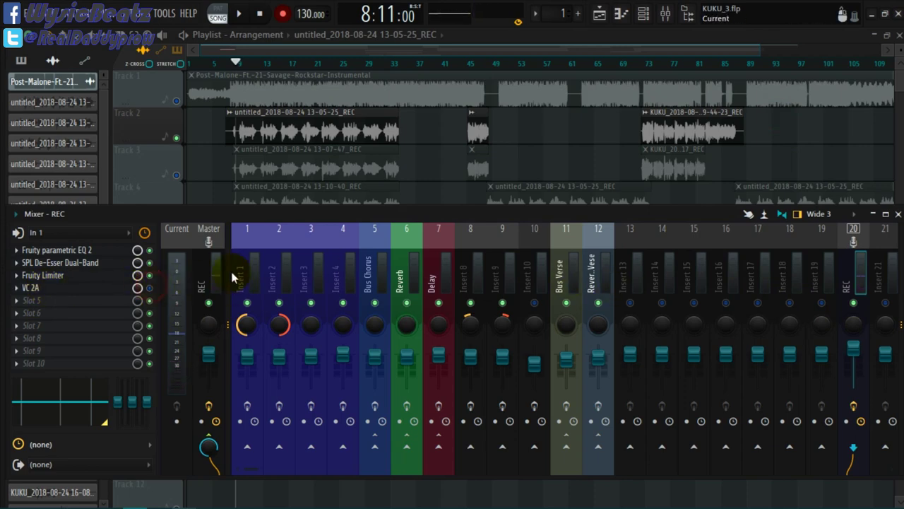
Replace the VC 2A in the REC track's fourth effect slot with Nebula.
{"action": "left_click", "coordinate": [376, 278]}
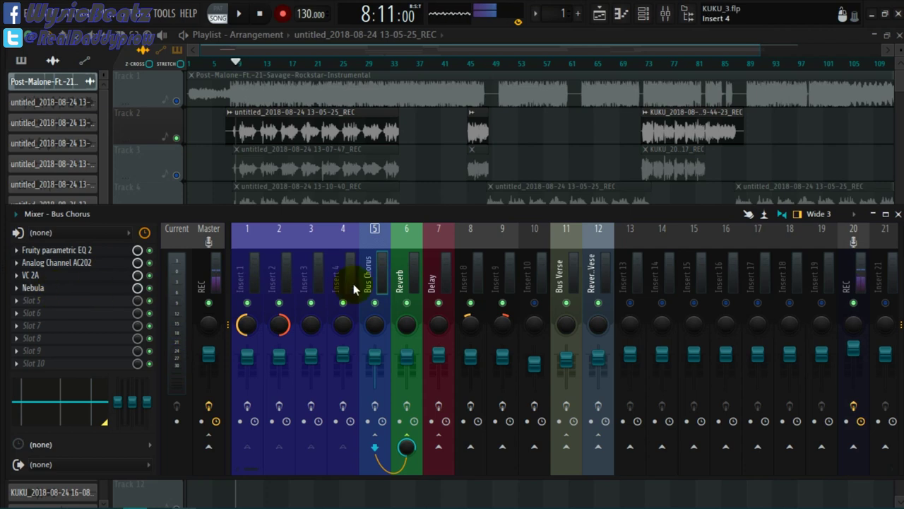
{"action": "left_click", "coordinate": [855, 276]}
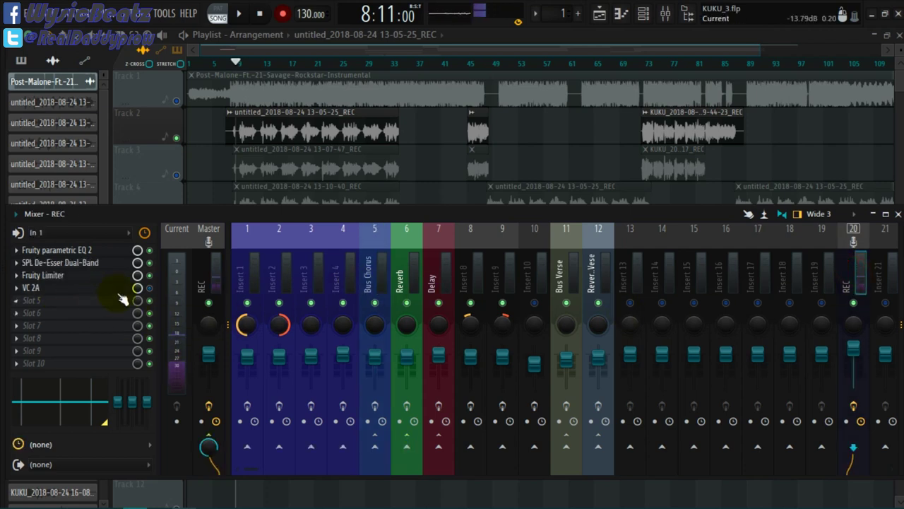
{"action": "left_click", "coordinate": [24, 297]}
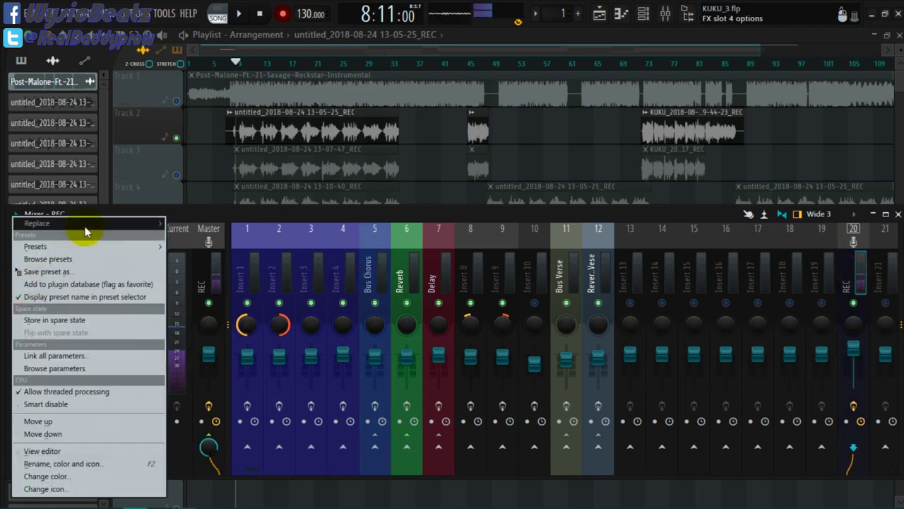
{"action": "mouse_move", "coordinate": [87, 228]}
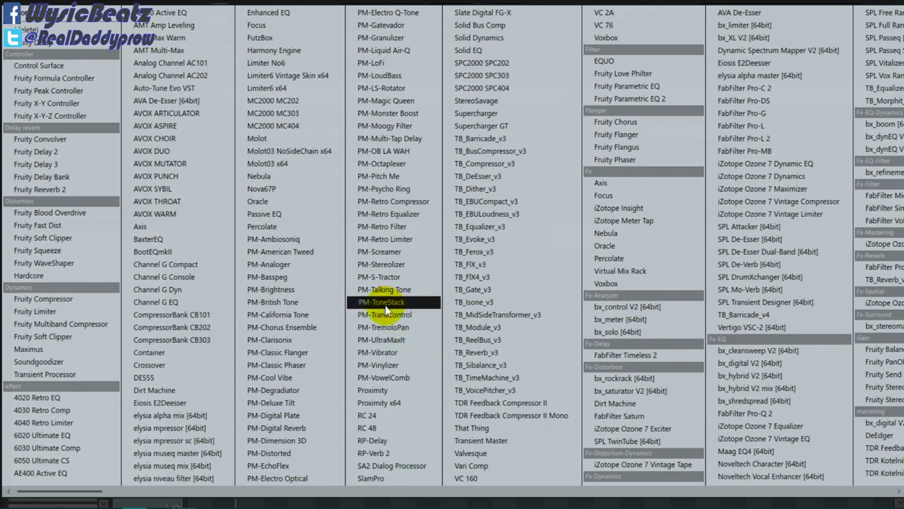
{"action": "left_click", "coordinate": [608, 234]}
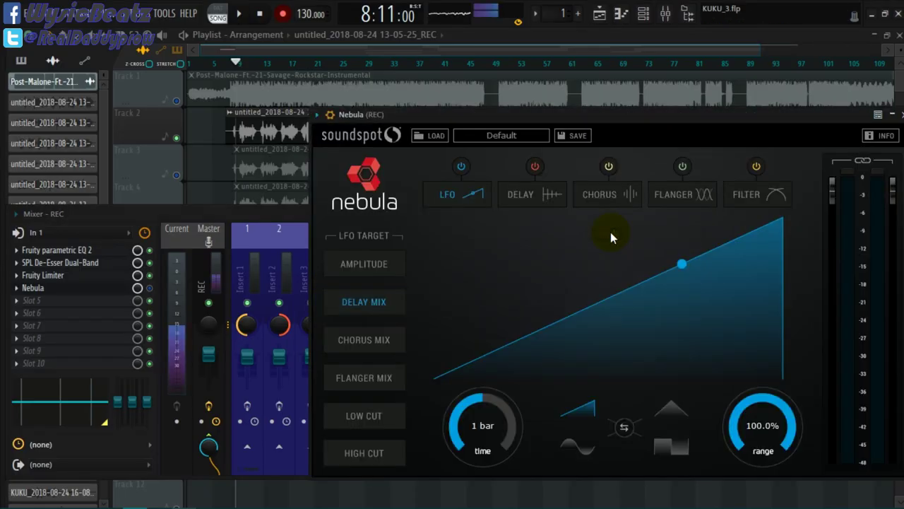
Turn off all of Nebula's effect modules and enable the plugin's slot on the REC track.
{"action": "left_click_drag", "start_coordinate": [601, 115], "coordinate": [518, 86]}
{"action": "left_click", "coordinate": [449, 135]}
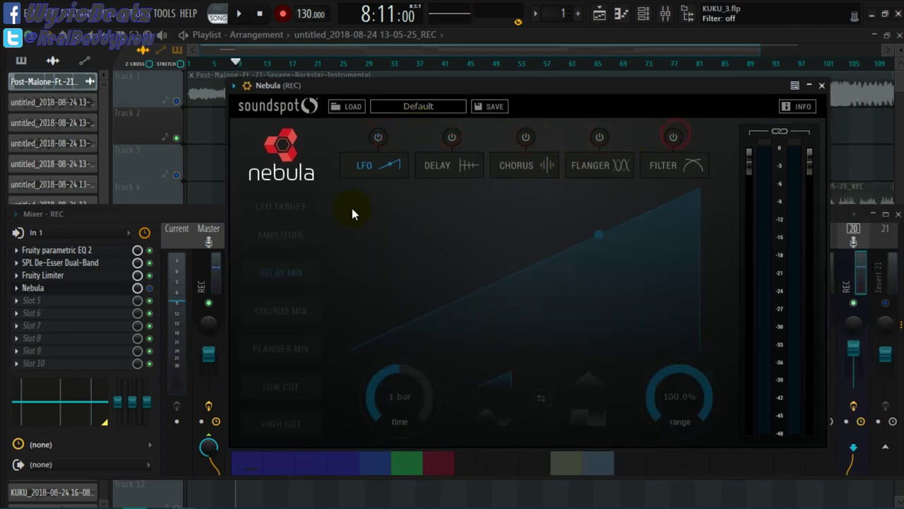
{"action": "left_click", "coordinate": [149, 289]}
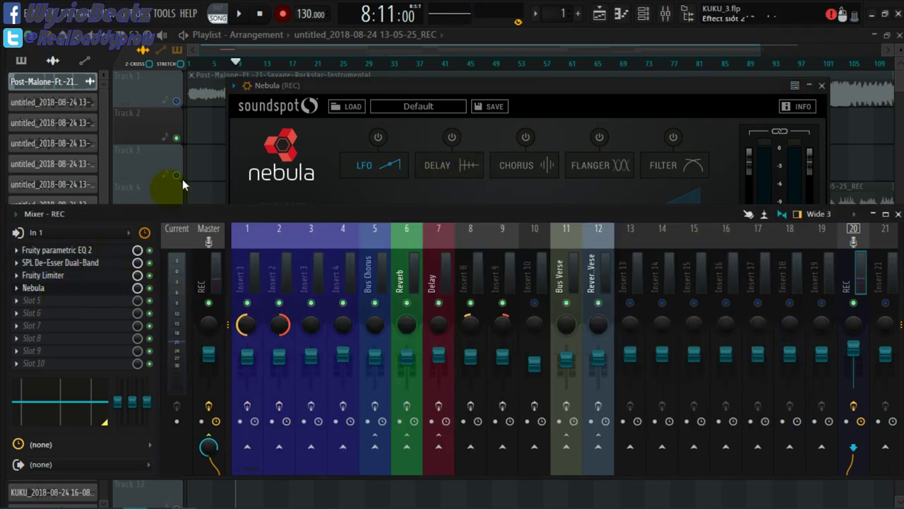
{"action": "left_click_drag", "start_coordinate": [385, 86], "coordinate": [393, 92]}
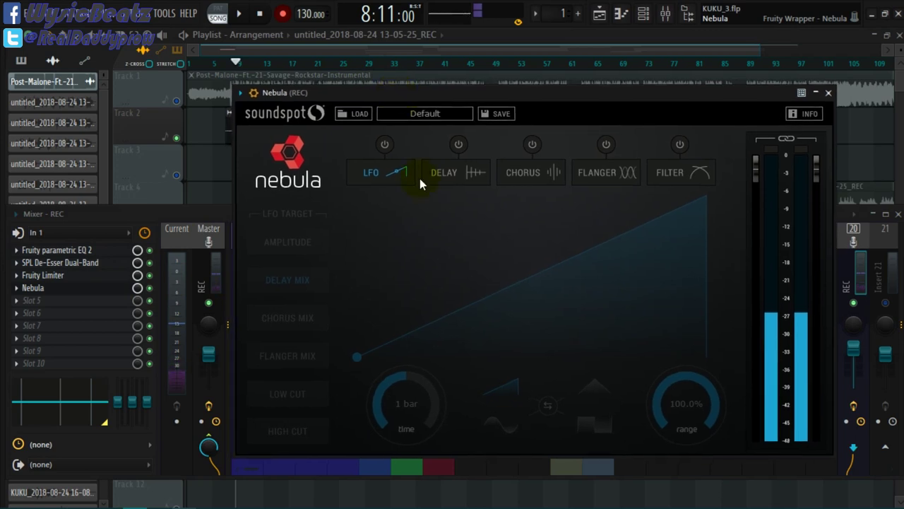
{"action": "left_click_drag", "start_coordinate": [554, 98], "coordinate": [557, 89]}
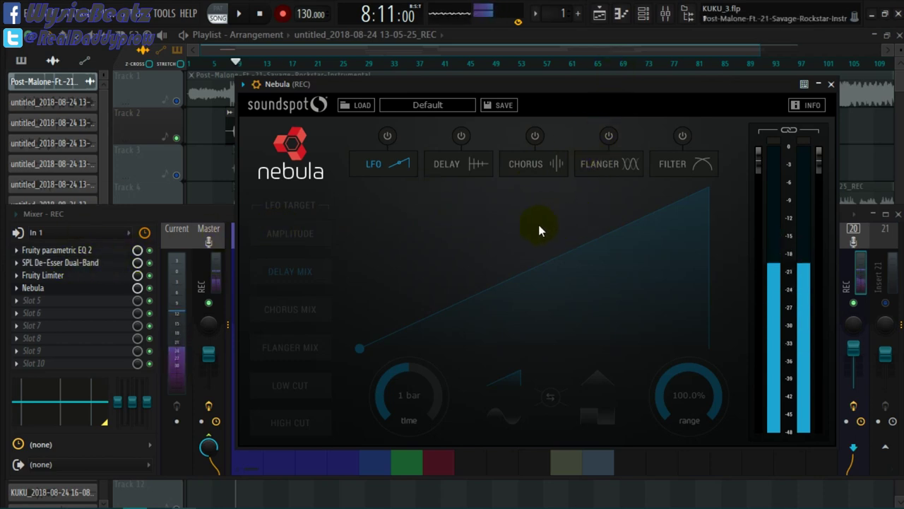
Turn on Nebula's flanger and set its rate to 1.02 Hz, feedback to 57% and mix to 25%.
{"action": "left_click", "coordinate": [610, 136]}
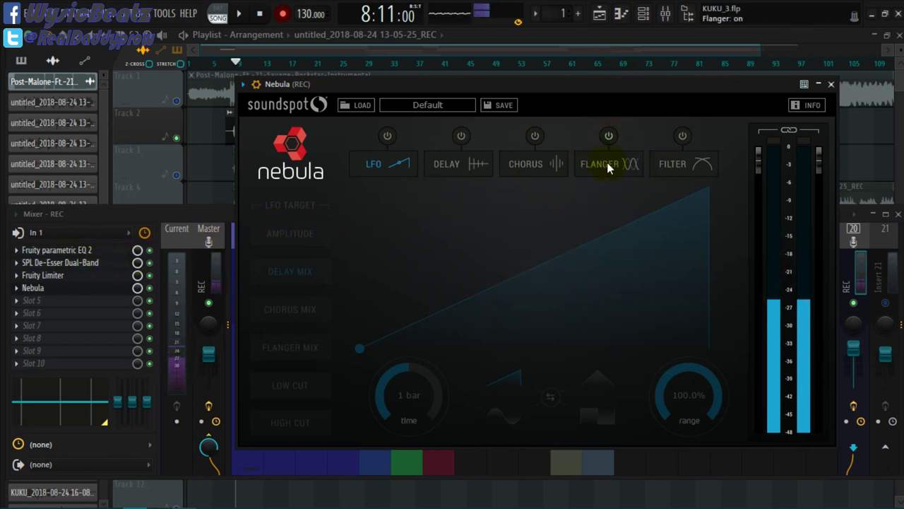
{"action": "left_click", "coordinate": [600, 164]}
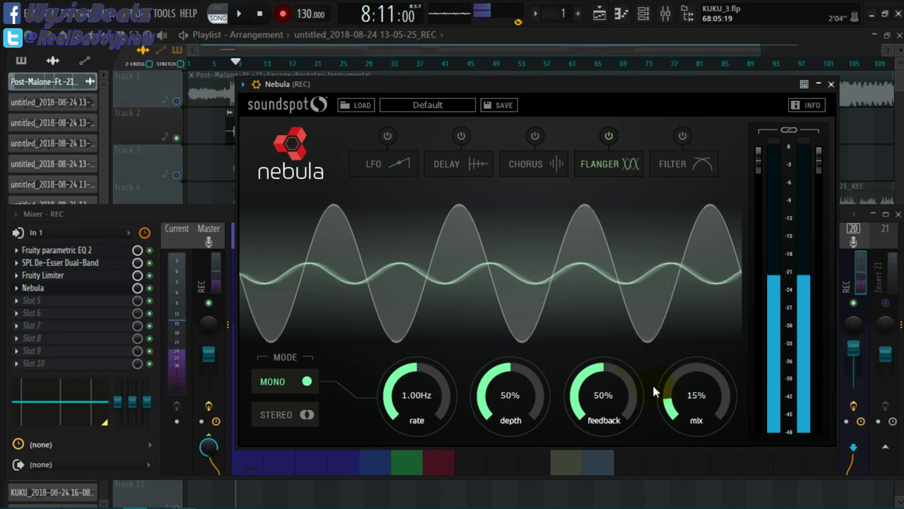
{"action": "left_click_drag", "start_coordinate": [654, 391], "coordinate": [685, 349]}
{"action": "left_click_drag", "start_coordinate": [604, 353], "coordinate": [608, 350]}
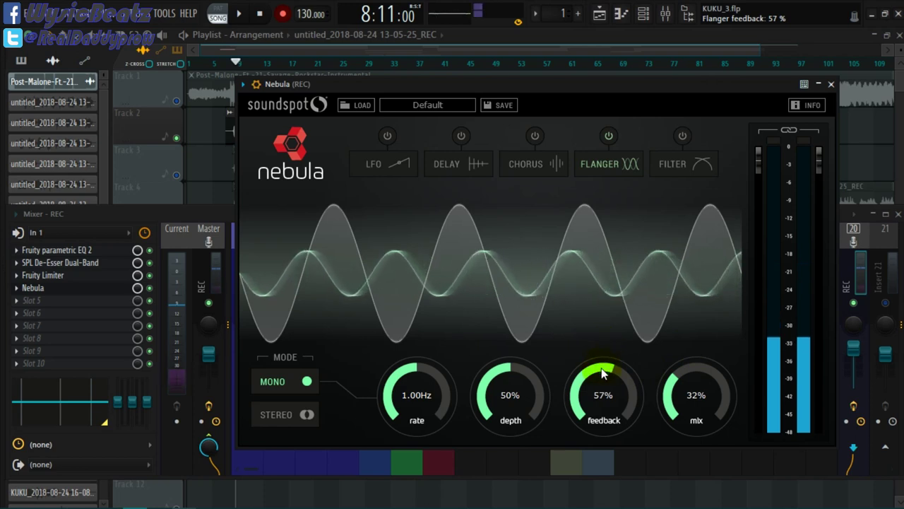
{"action": "left_click_drag", "start_coordinate": [418, 376], "coordinate": [417, 373]}
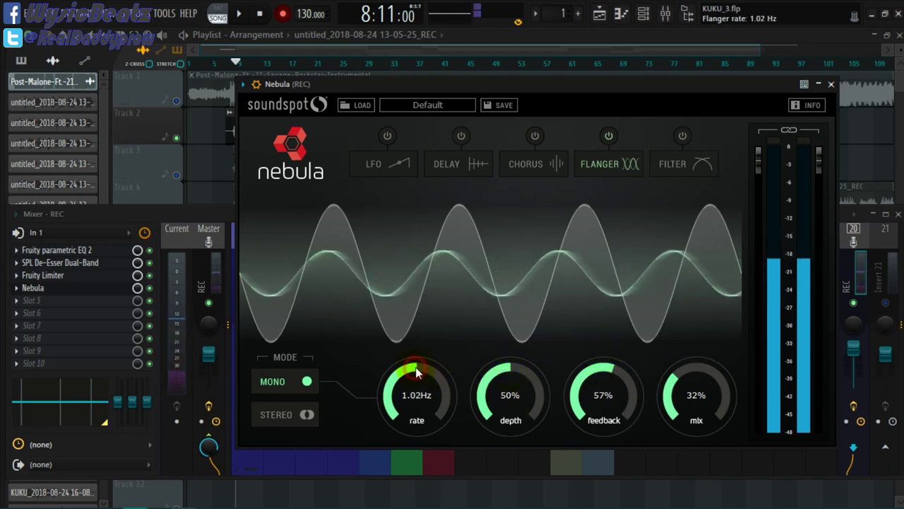
{"action": "left_click_drag", "start_coordinate": [672, 369], "coordinate": [684, 338]}
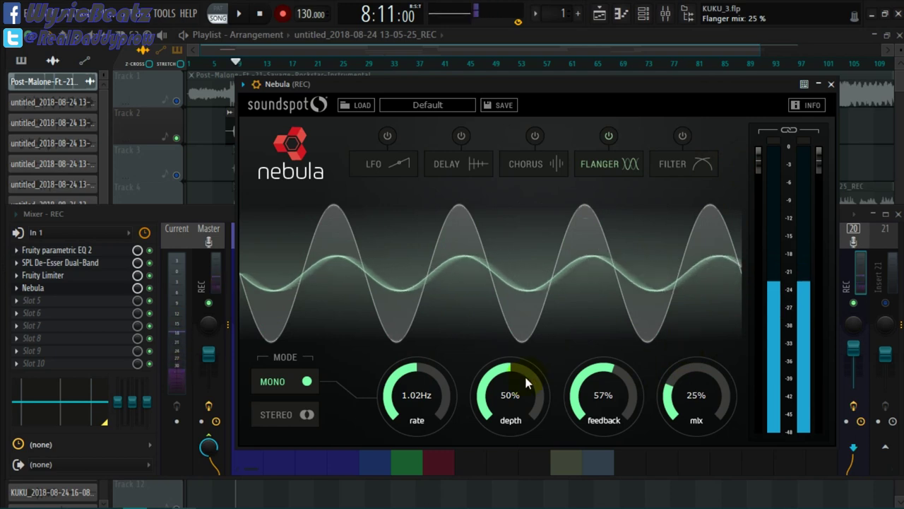
Refine the flanger to a 0.63 Hz rate, 47% depth, 40% feedback and 22% mix, and switch it off.
{"action": "left_click_drag", "start_coordinate": [527, 382], "coordinate": [535, 330]}
{"action": "left_click_drag", "start_coordinate": [448, 361], "coordinate": [421, 387]}
{"action": "left_click_drag", "start_coordinate": [523, 405], "coordinate": [542, 428]}
{"action": "left_click_drag", "start_coordinate": [597, 382], "coordinate": [604, 406]}
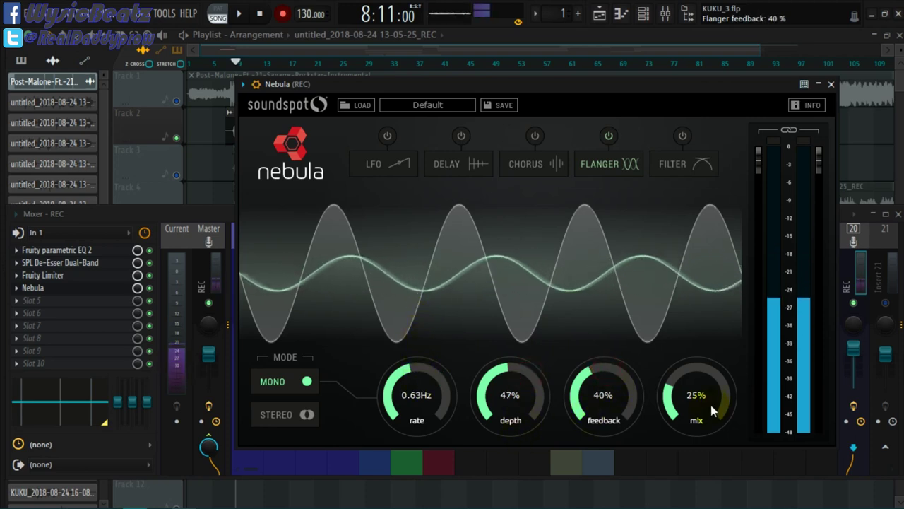
{"action": "left_click_drag", "start_coordinate": [712, 411], "coordinate": [712, 418]}
{"action": "left_click", "coordinate": [608, 135]}
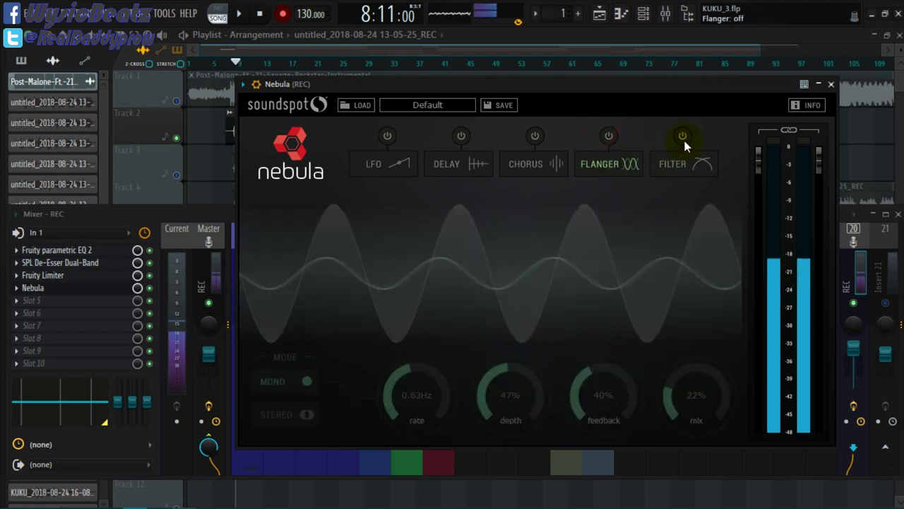
Turn on Nebula's filter with a 292 Hz low cut at 48 dB/oct and a 12 dB/oct high slope.
{"action": "left_click", "coordinate": [683, 137]}
{"action": "left_click", "coordinate": [683, 167]}
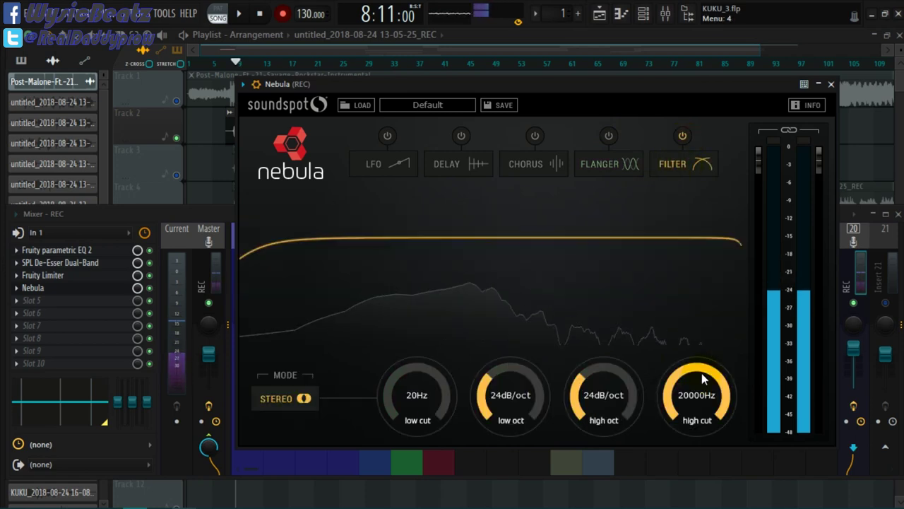
{"action": "left_click_drag", "start_coordinate": [485, 421], "coordinate": [528, 95]}
{"action": "left_click_drag", "start_coordinate": [388, 394], "coordinate": [428, 279]}
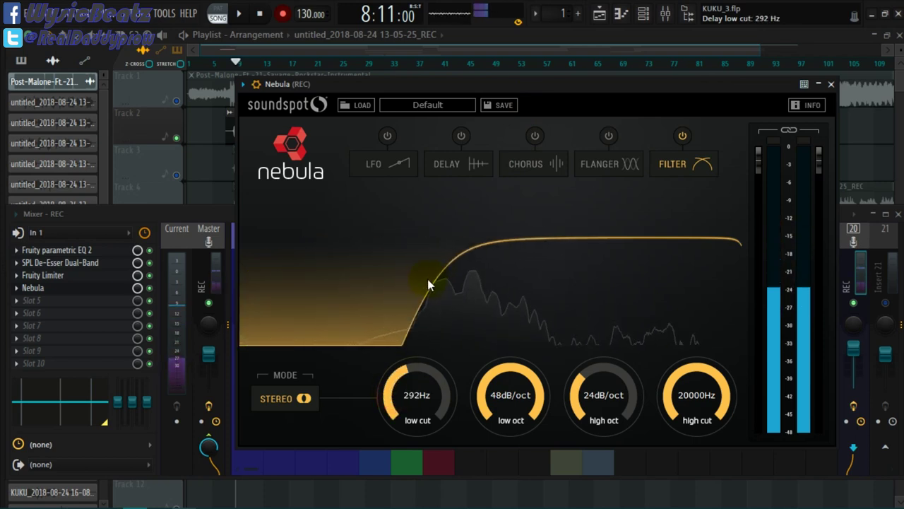
{"action": "left_click_drag", "start_coordinate": [696, 395], "coordinate": [707, 290]}
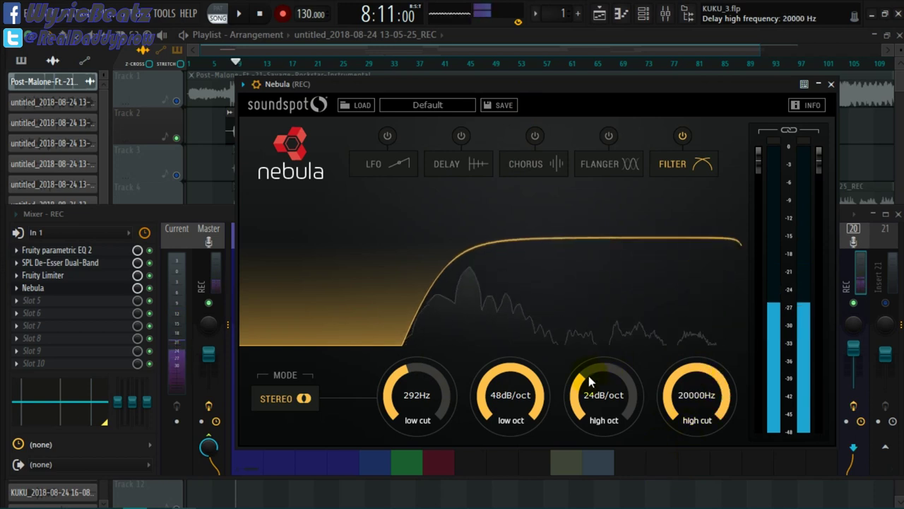
{"action": "left_click_drag", "start_coordinate": [588, 376], "coordinate": [655, 210]}
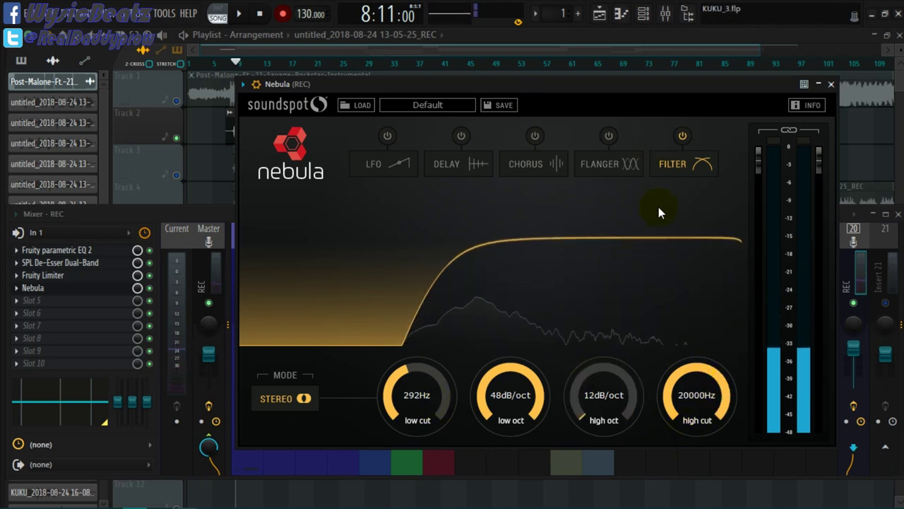
Set the filter's mode to Mid and switch the filter off.
{"action": "left_click", "coordinate": [682, 137]}
{"action": "left_click", "coordinate": [683, 138]}
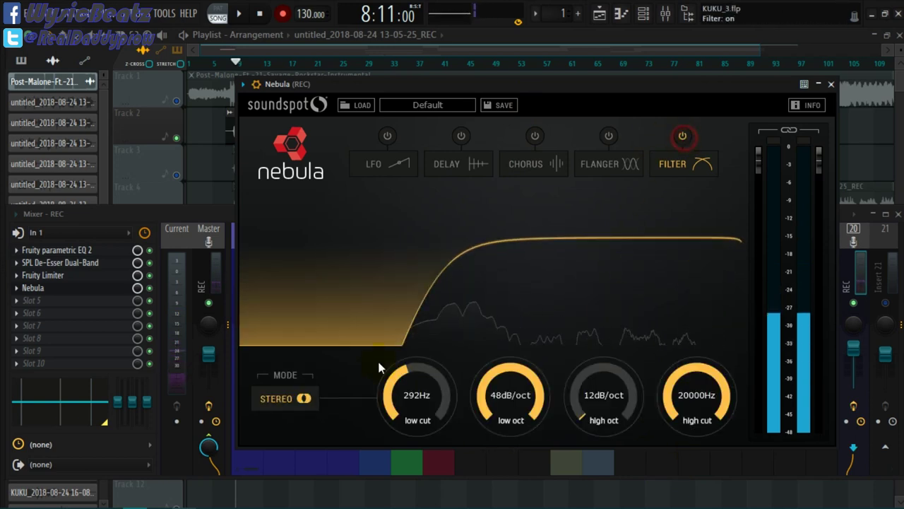
{"action": "left_click", "coordinate": [284, 401]}
{"action": "left_click", "coordinate": [283, 400]}
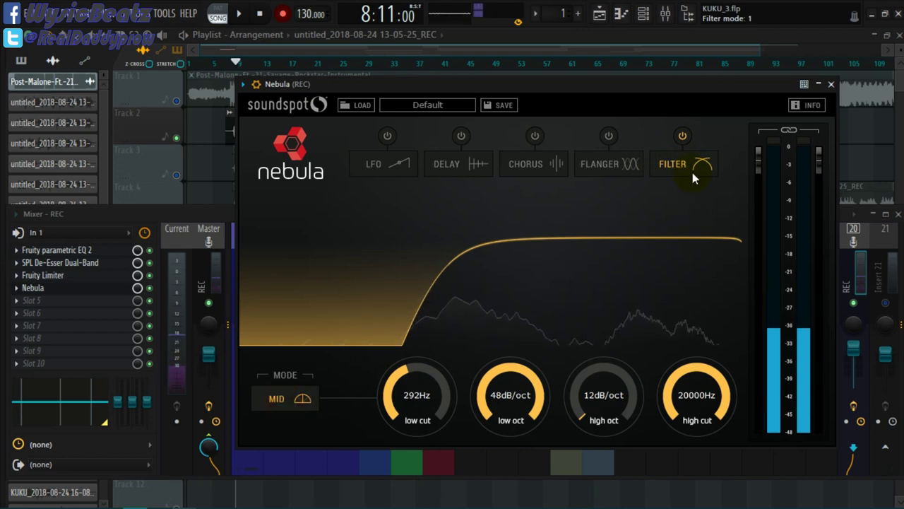
{"action": "left_click", "coordinate": [683, 137]}
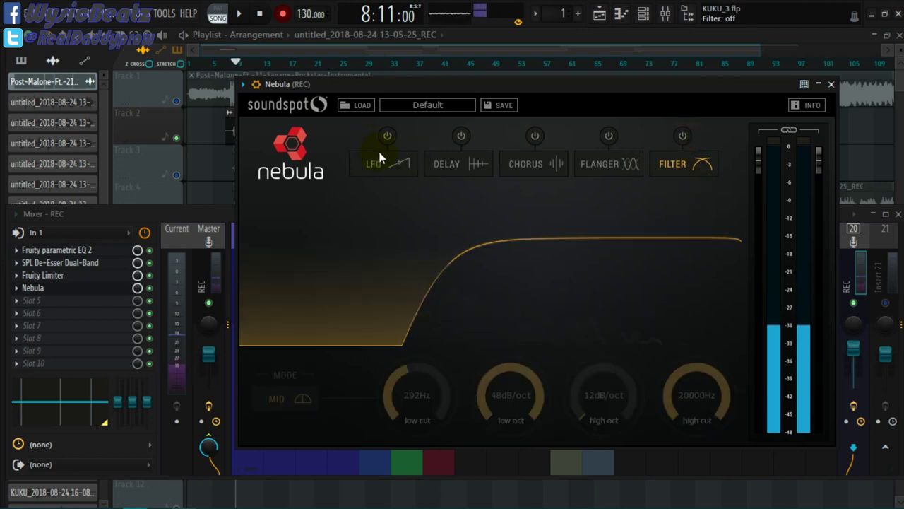
Set Nebula's chorus to a 0.31 Hz rate, 25% depth, 8% feedback and 100% mix, switch it off and close the plugin.
{"action": "left_click", "coordinate": [464, 159]}
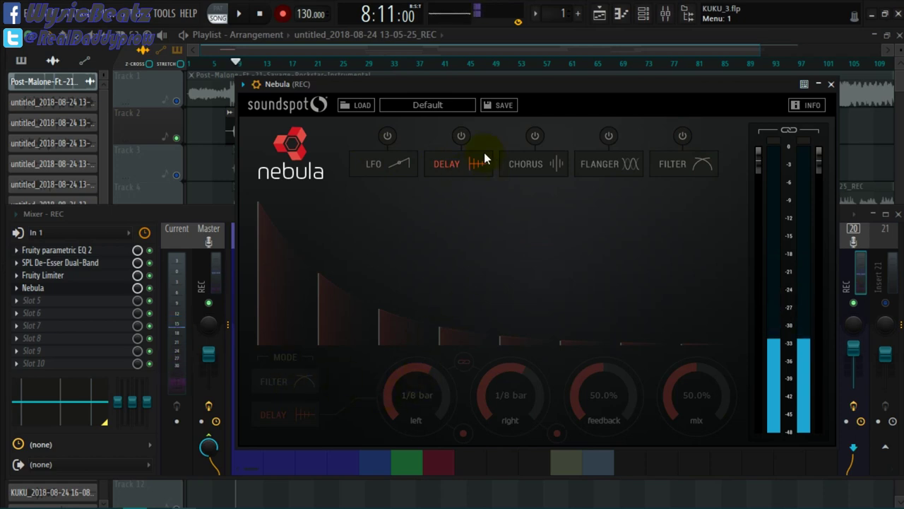
{"action": "left_click", "coordinate": [537, 166]}
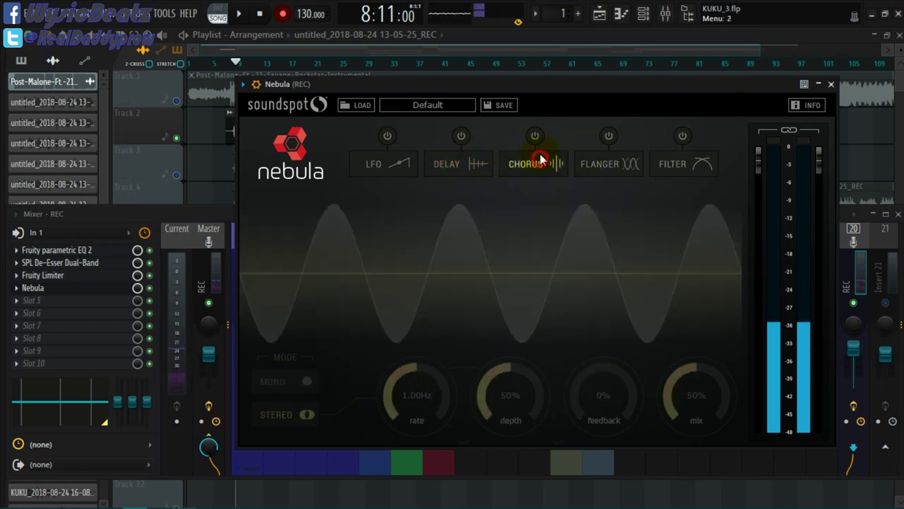
{"action": "left_click", "coordinate": [535, 135]}
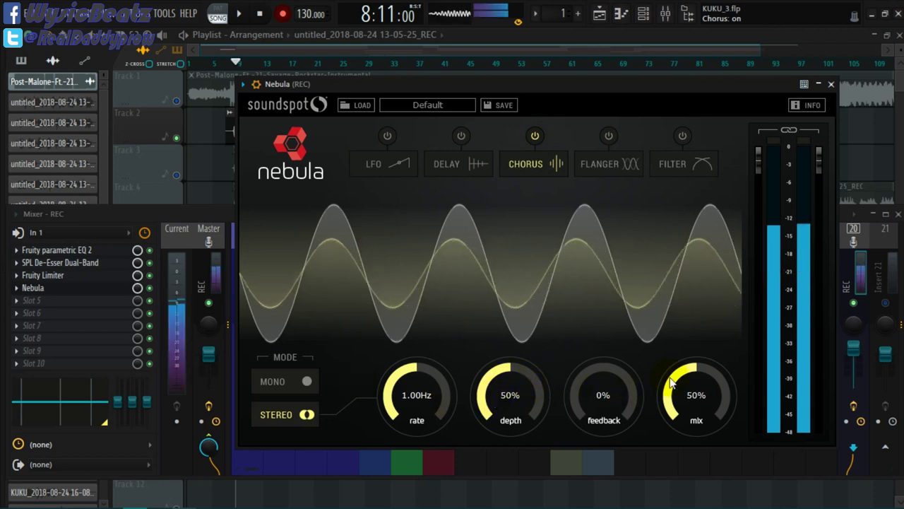
{"action": "left_click_drag", "start_coordinate": [664, 395], "coordinate": [719, 203]}
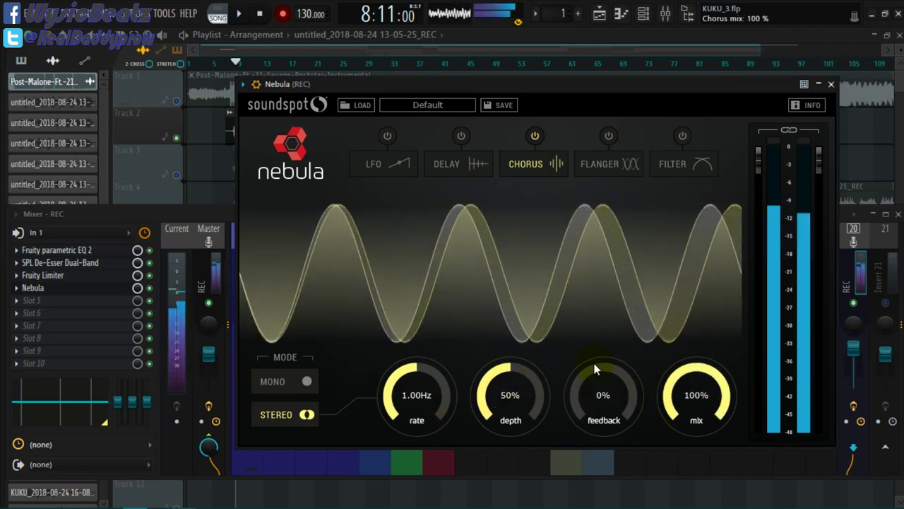
{"action": "left_click_drag", "start_coordinate": [602, 394], "coordinate": [645, 187]}
{"action": "left_click_drag", "start_coordinate": [630, 257], "coordinate": [600, 311]}
{"action": "left_click_drag", "start_coordinate": [506, 394], "coordinate": [499, 434]}
{"action": "left_click_drag", "start_coordinate": [415, 368], "coordinate": [409, 408]}
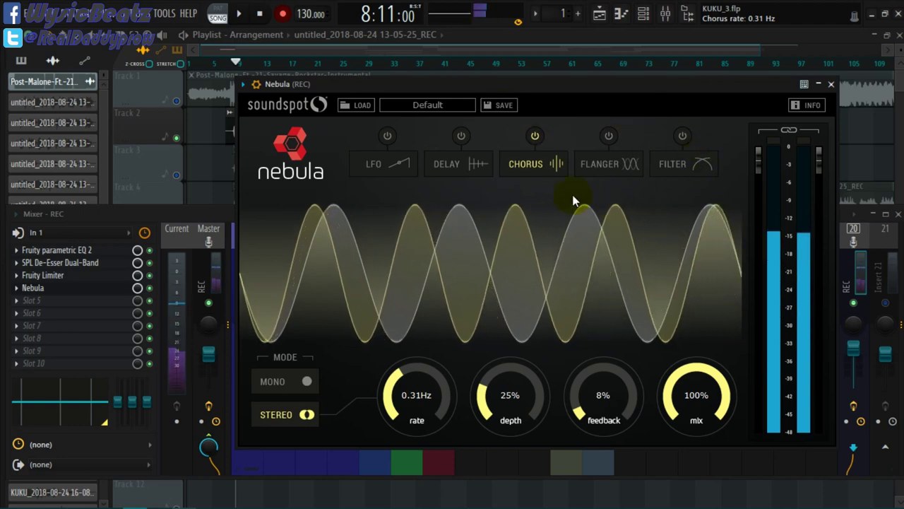
{"action": "left_click", "coordinate": [536, 136]}
{"action": "left_click", "coordinate": [831, 84]}
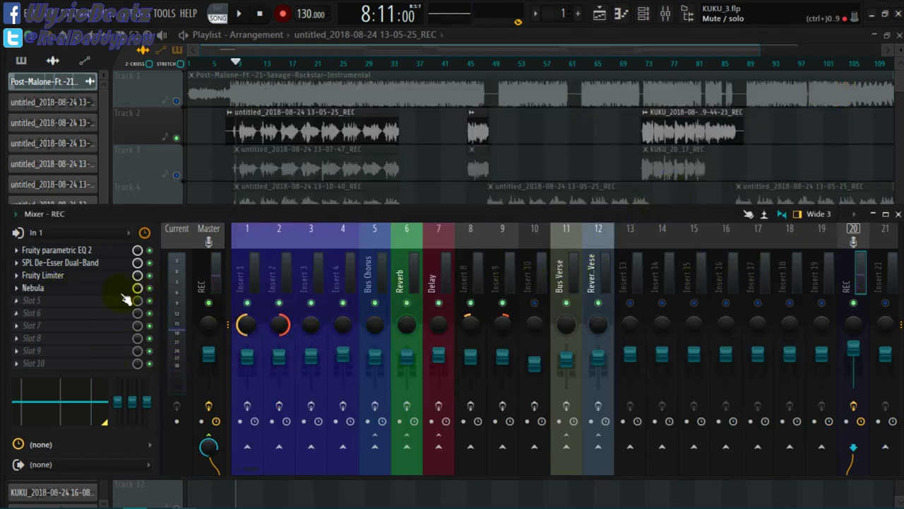
Replace Nebula on the REC mixer track with RP-Verb 2, switch the effect off and bring its window fully into view.
{"action": "left_click", "coordinate": [416, 283]}
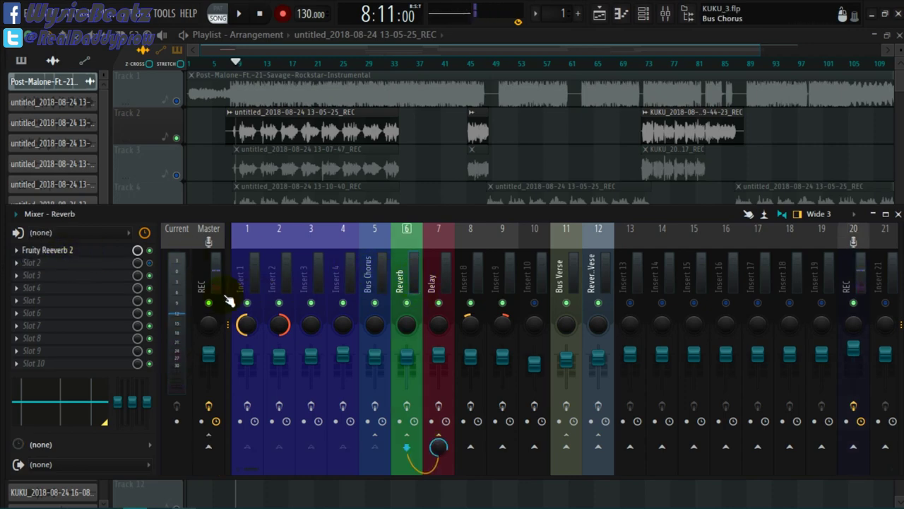
{"action": "left_click", "coordinate": [860, 278]}
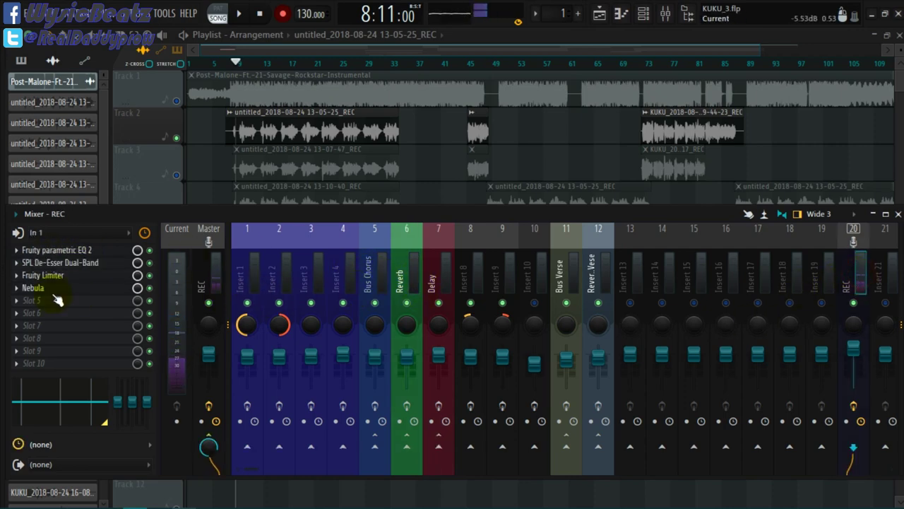
{"action": "left_click", "coordinate": [17, 288]}
{"action": "mouse_move", "coordinate": [89, 226]}
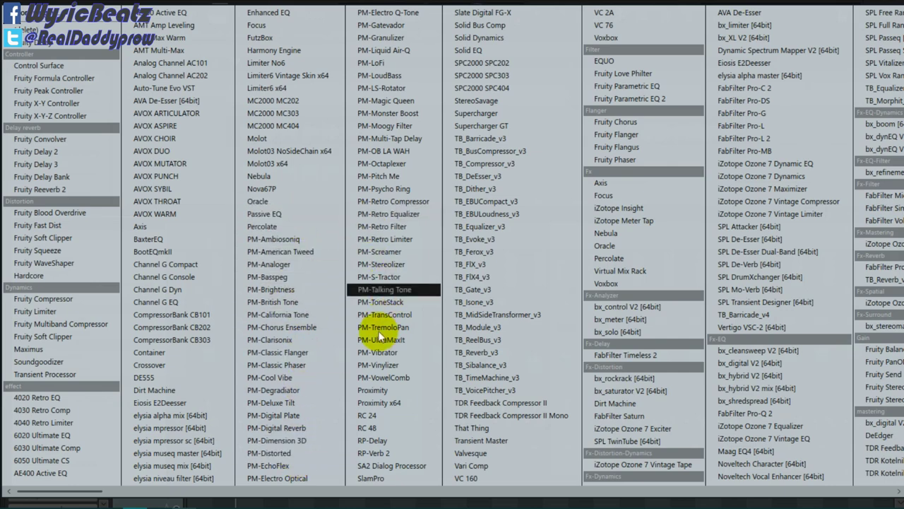
{"action": "left_click", "coordinate": [367, 453]}
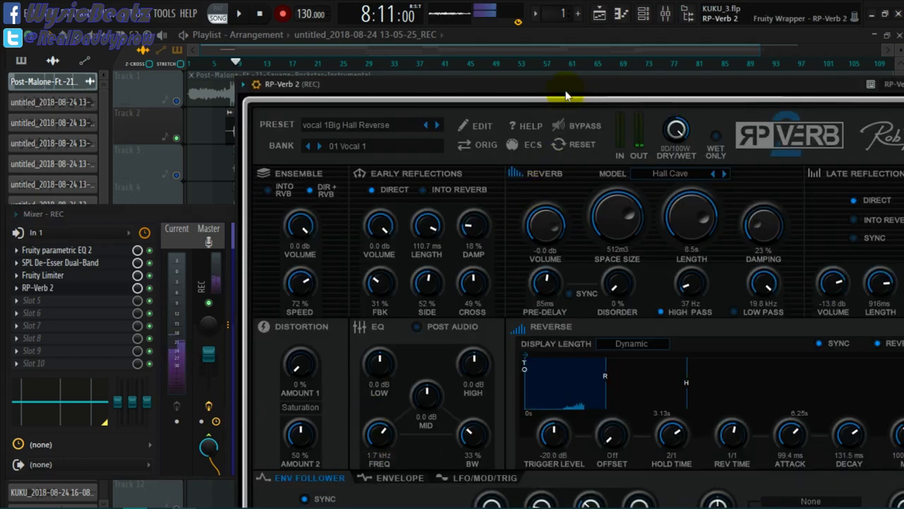
{"action": "left_click", "coordinate": [149, 288]}
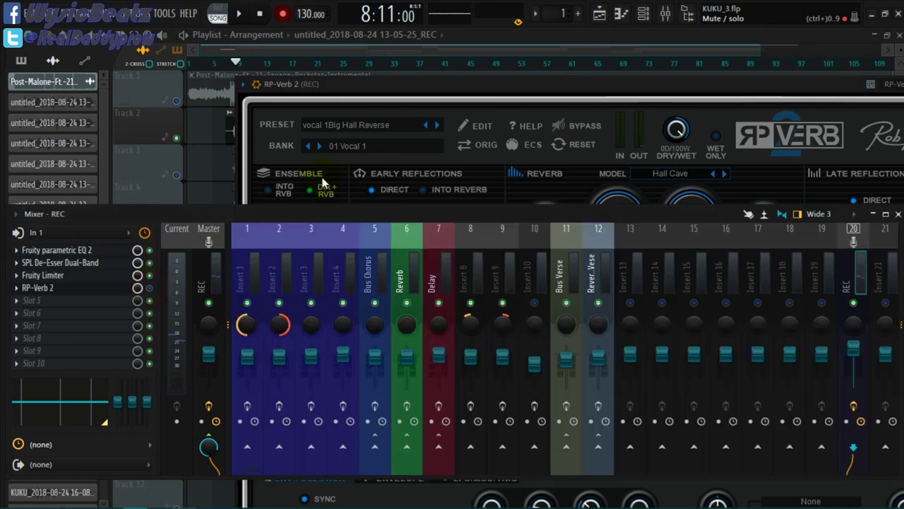
{"action": "left_click", "coordinate": [416, 84]}
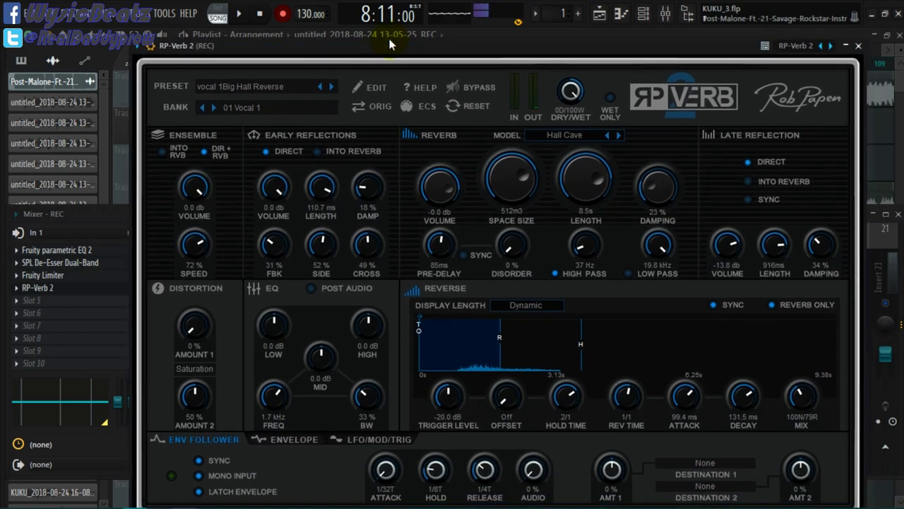
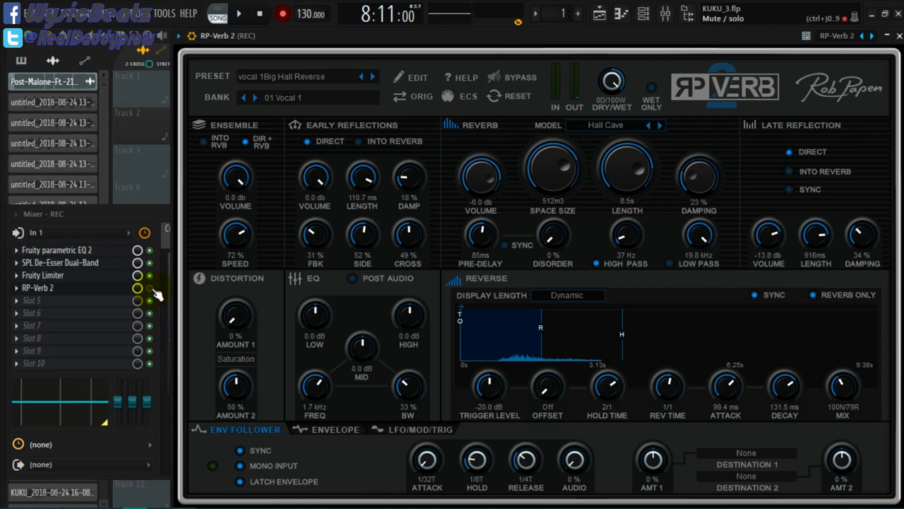
Compare the vocal with and without RP-Verb 2's vocal 1Big Hall Reverse preset by switching the effect on and off repeatedly.
{"action": "left_click", "coordinate": [156, 293]}
{"action": "left_click", "coordinate": [149, 287]}
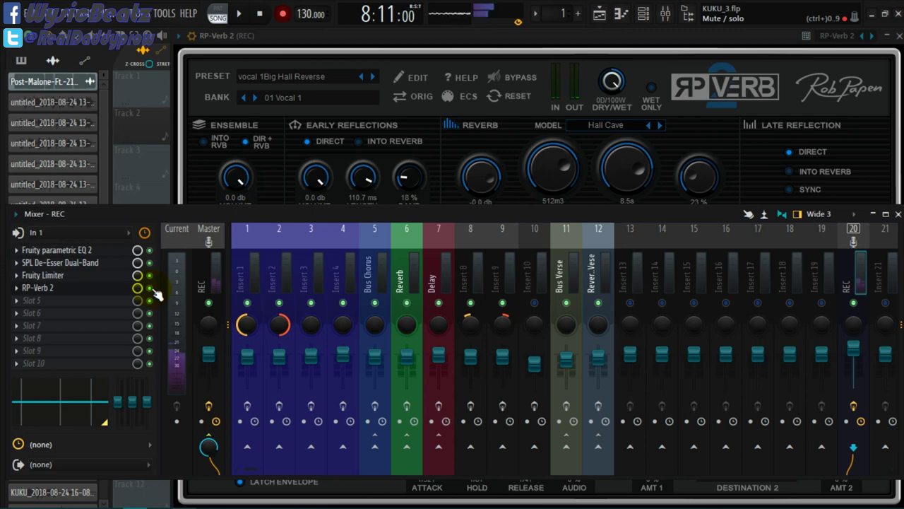
{"action": "left_click", "coordinate": [150, 288]}
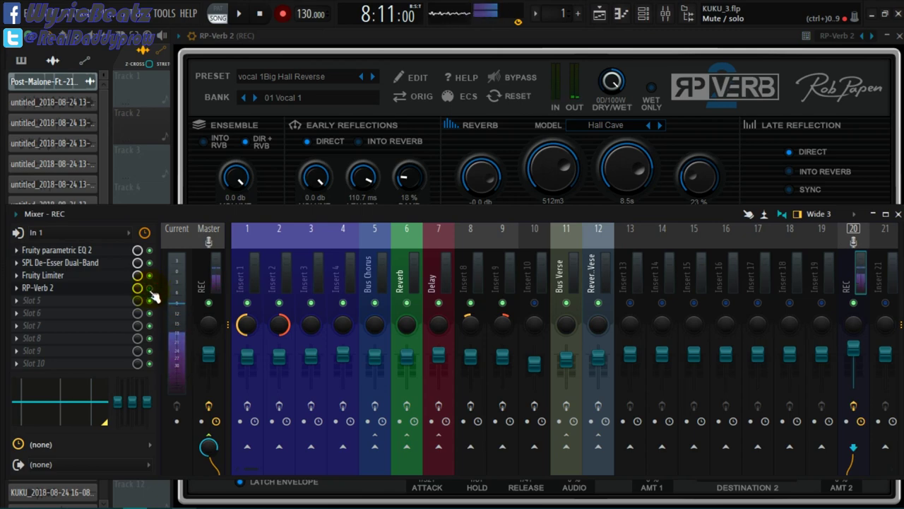
{"action": "left_click", "coordinate": [478, 32]}
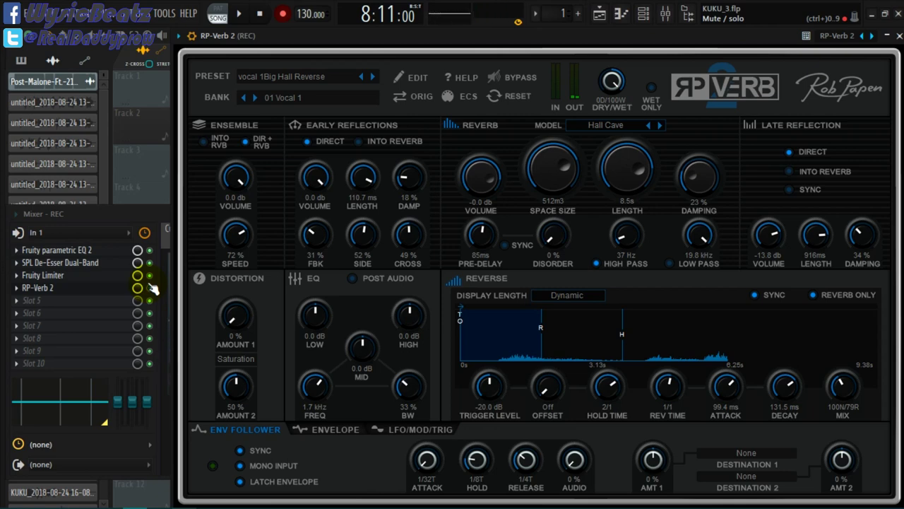
{"action": "left_click", "coordinate": [150, 287]}
{"action": "left_click", "coordinate": [156, 291]}
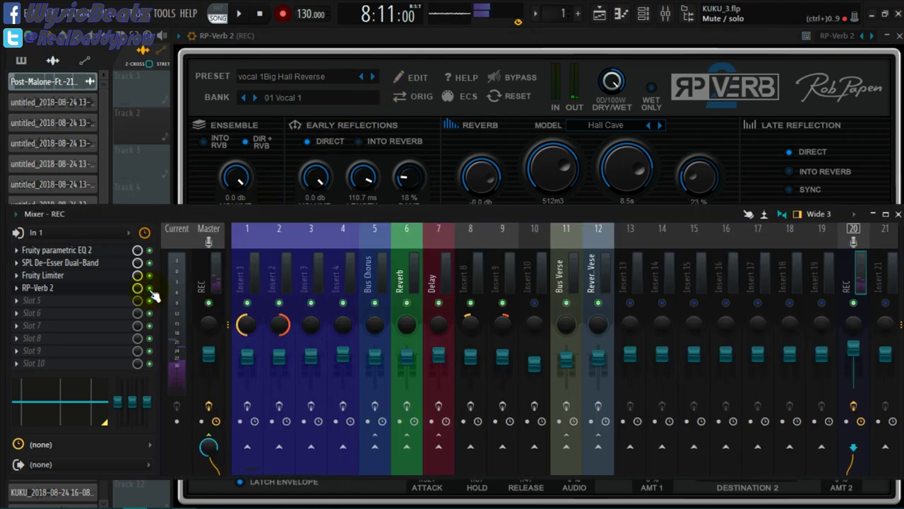
{"action": "left_click", "coordinate": [479, 44]}
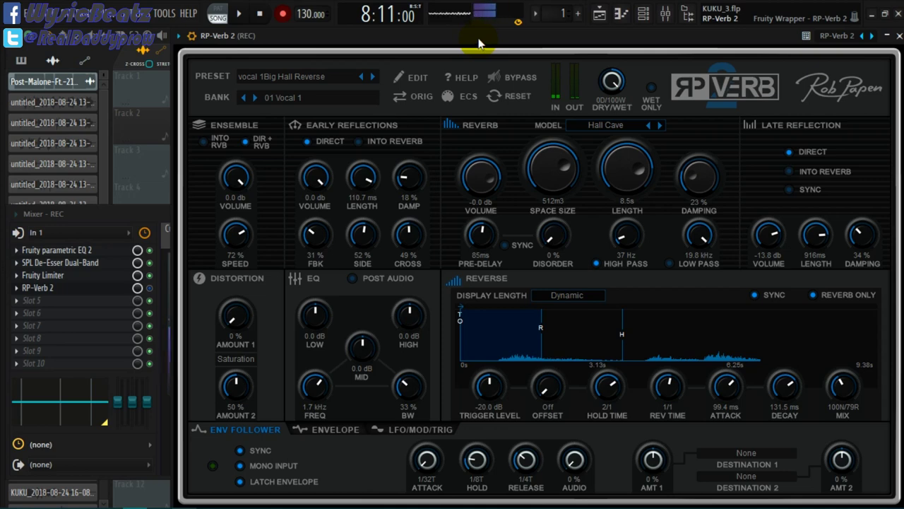
{"action": "left_click", "coordinate": [150, 291]}
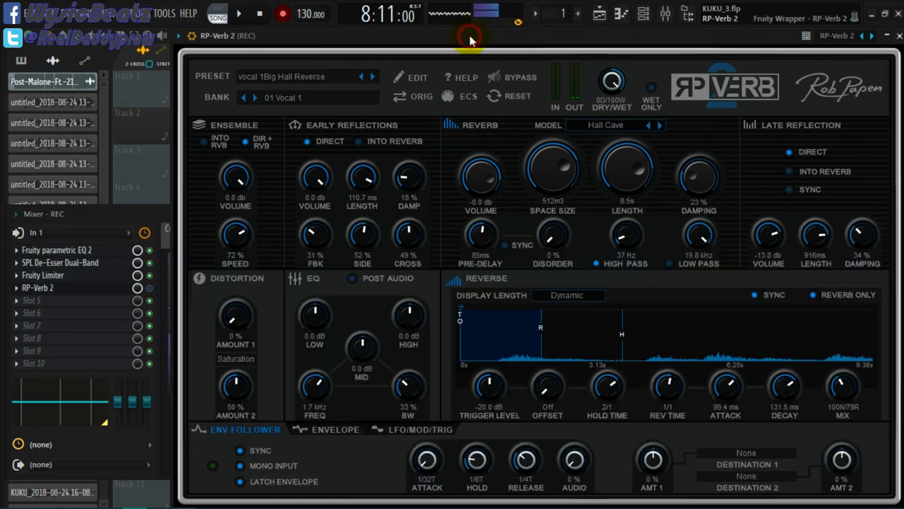
{"action": "left_click", "coordinate": [472, 41]}
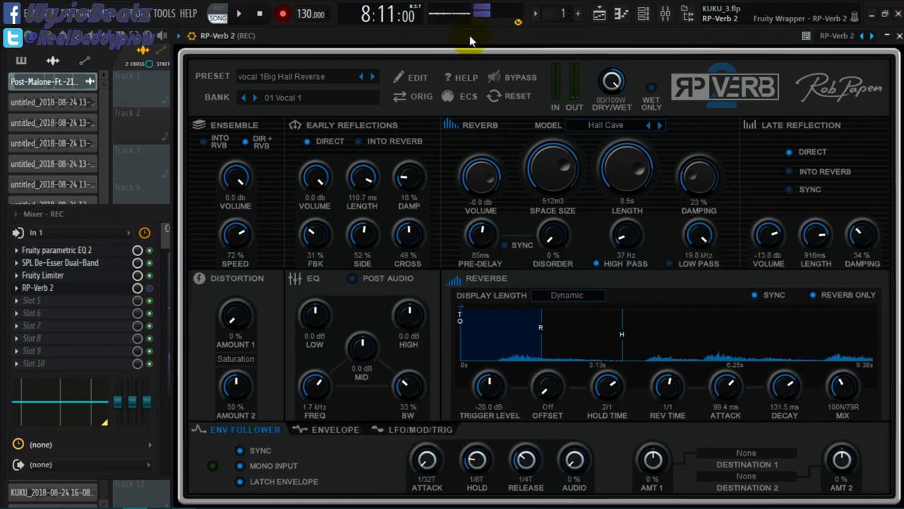
{"action": "left_click", "coordinate": [152, 293]}
{"action": "left_click", "coordinate": [543, 36]}
{"action": "left_click", "coordinate": [149, 289]}
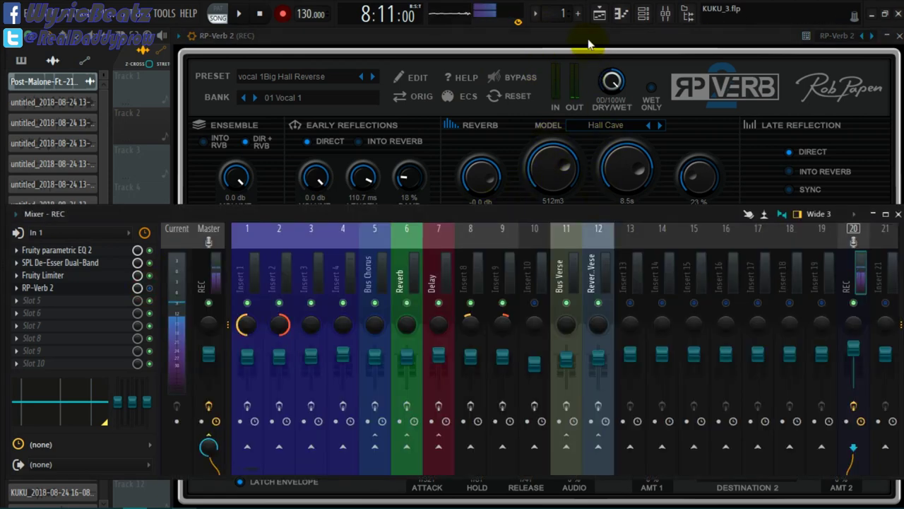
Switch RP-Verb 2 on and reduce the reverb's space size to 343 m3.
{"action": "left_click", "coordinate": [589, 43]}
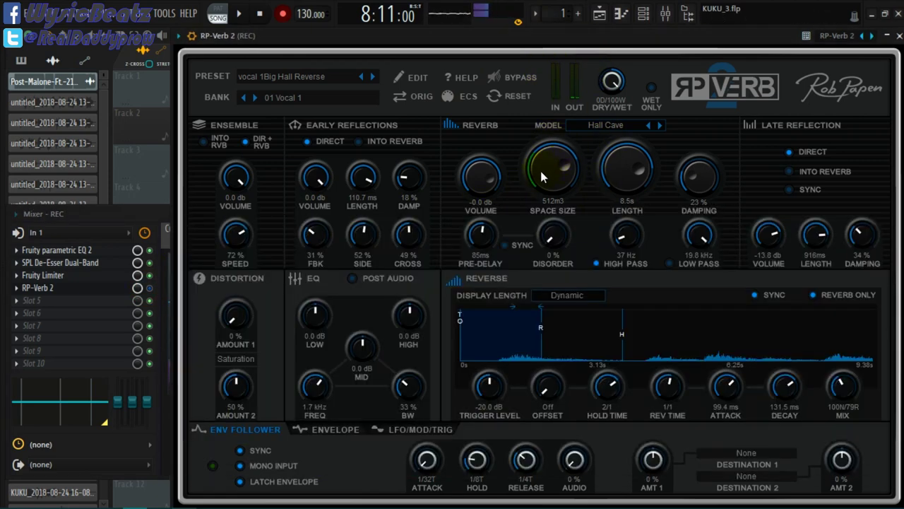
{"action": "left_click_drag", "start_coordinate": [545, 163], "coordinate": [533, 219]}
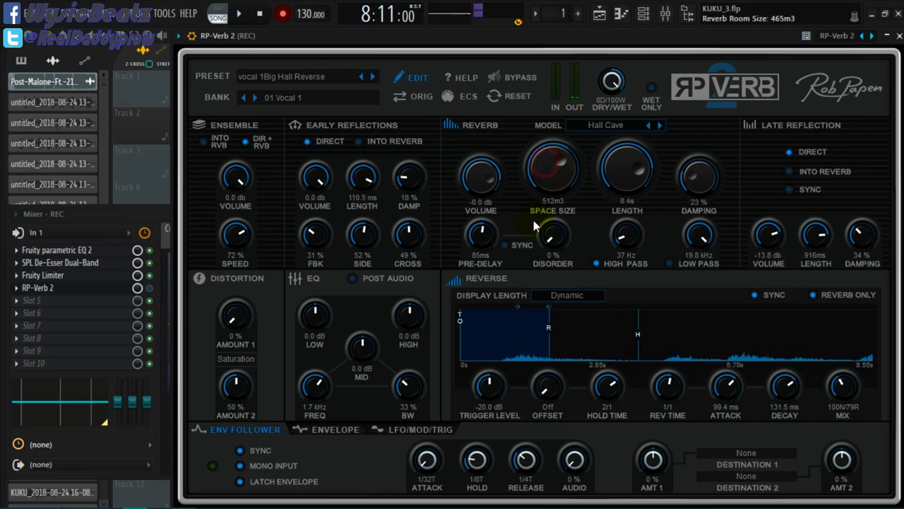
{"action": "left_click", "coordinate": [176, 267]}
{"action": "left_click", "coordinate": [541, 159]}
{"action": "left_click_drag", "start_coordinate": [541, 159], "coordinate": [535, 222]}
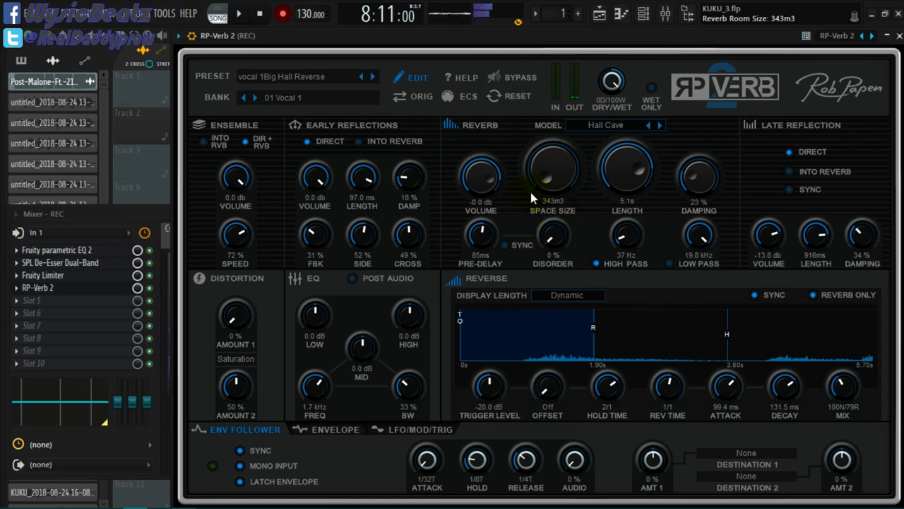
Set RP-Verb 2's dry/wet mix to 100D/99W and compare the vocal with the effect off and on.
{"action": "left_click", "coordinate": [151, 294]}
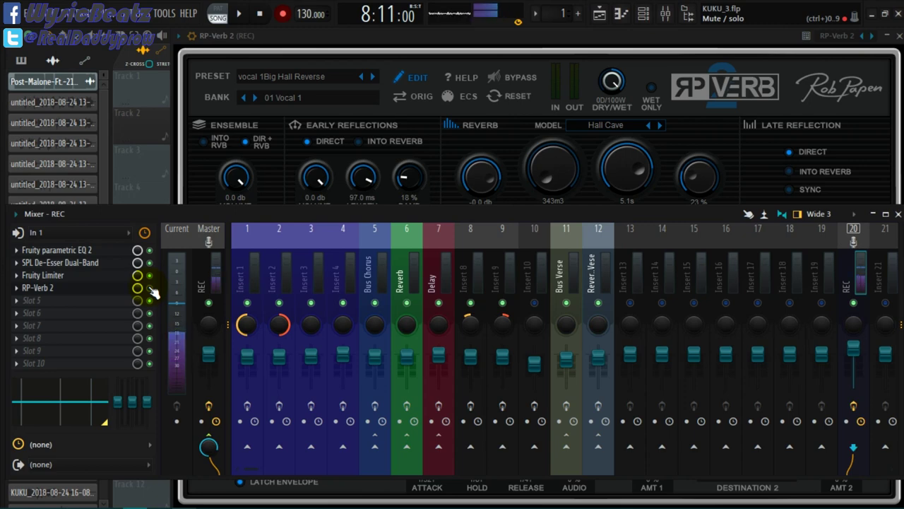
{"action": "left_click", "coordinate": [520, 35]}
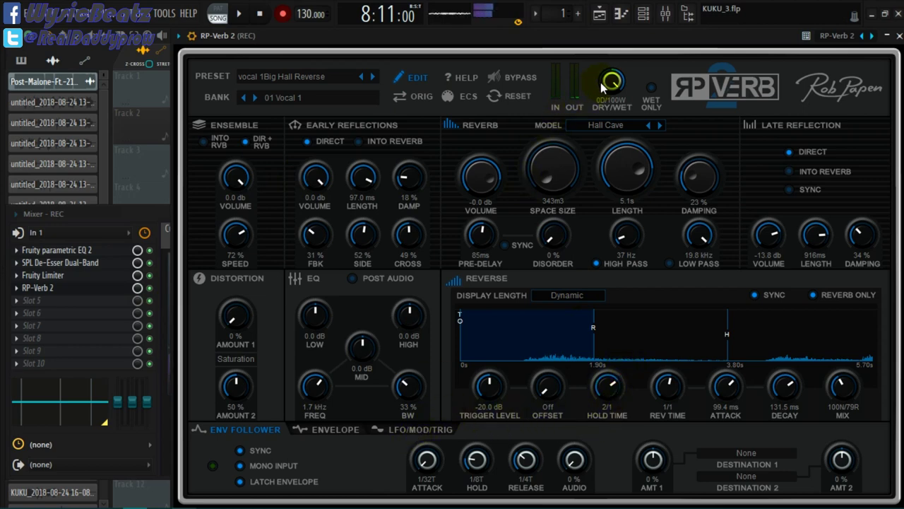
{"action": "left_click_drag", "start_coordinate": [600, 83], "coordinate": [603, 99]}
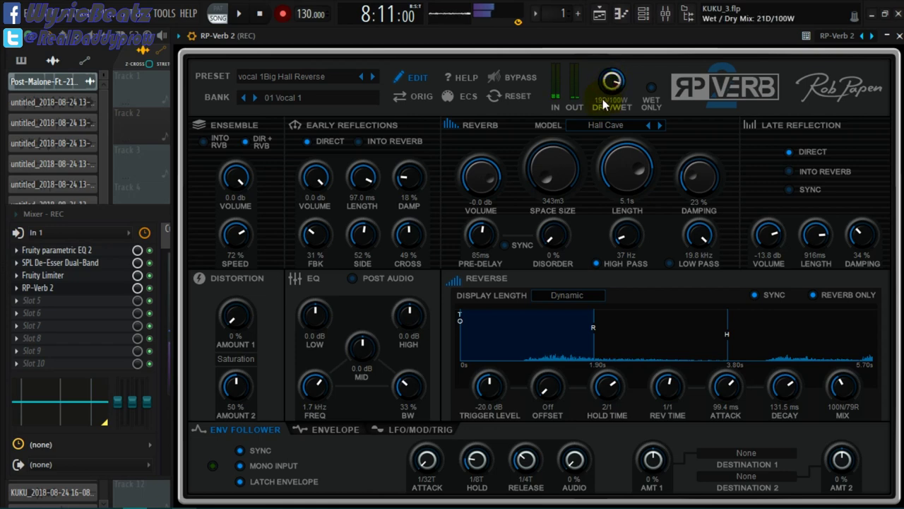
{"action": "left_click_drag", "start_coordinate": [599, 137], "coordinate": [597, 143]}
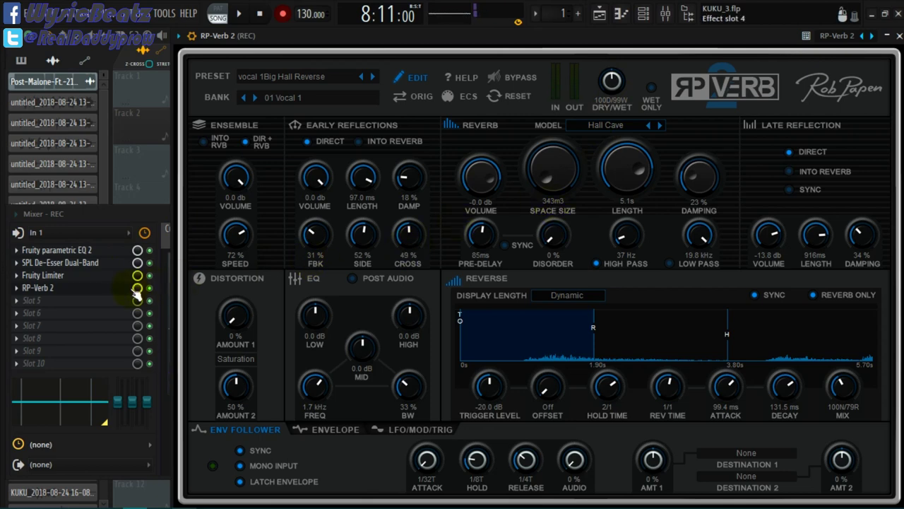
{"action": "key", "text": "F9"}
{"action": "left_click", "coordinate": [580, 39]}
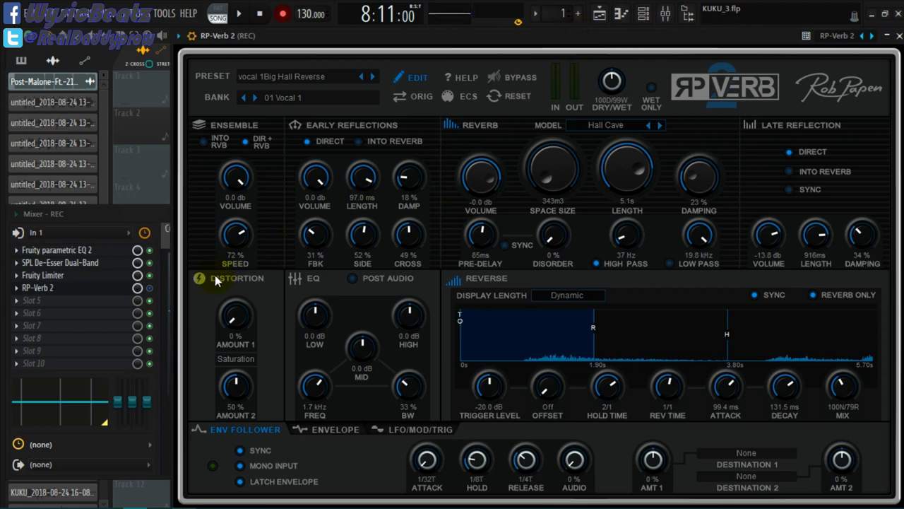
{"action": "left_click", "coordinate": [151, 292]}
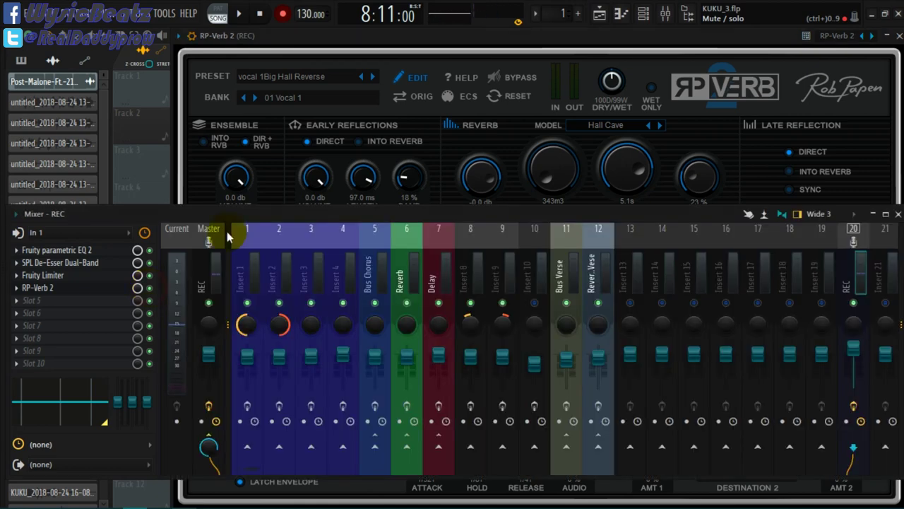
{"action": "left_click", "coordinate": [552, 38]}
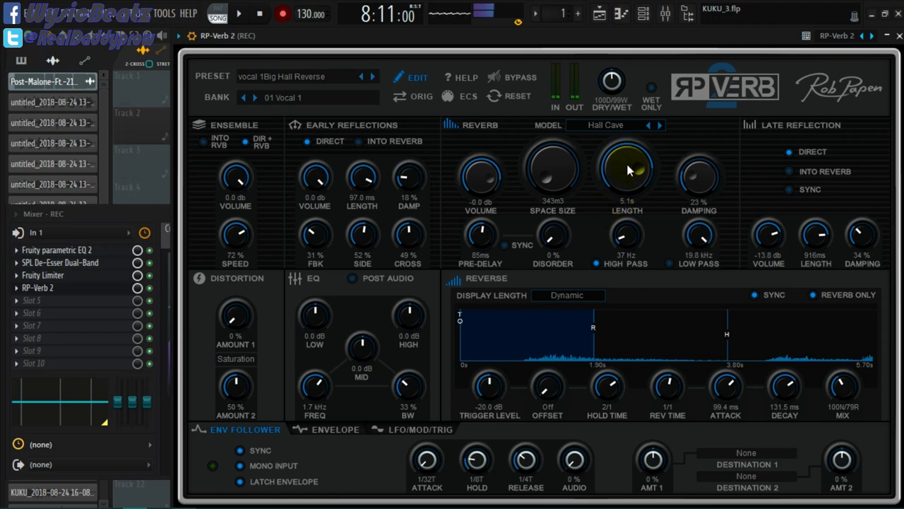
Set the reverb length to 1.3 s and the reverse trigger level to -40 dB, with Reverb Only turned off.
{"action": "left_click_drag", "start_coordinate": [621, 169], "coordinate": [613, 265]}
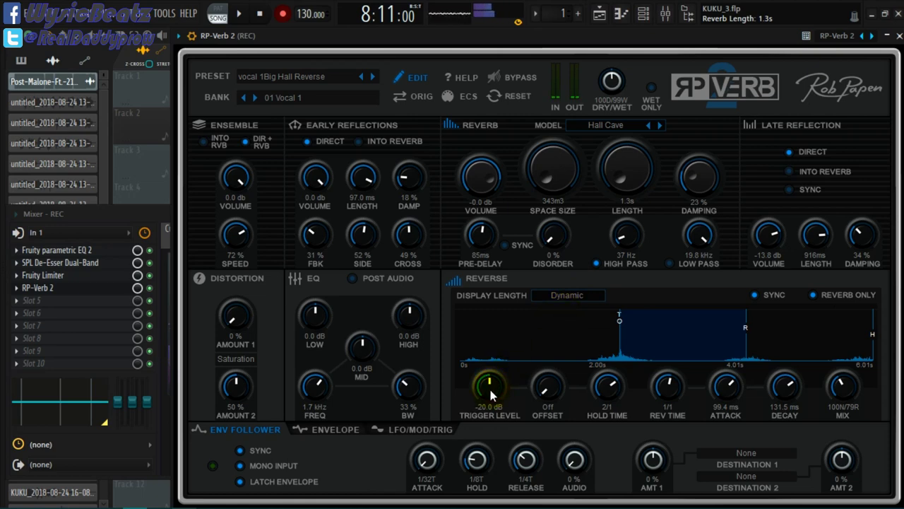
{"action": "left_click_drag", "start_coordinate": [489, 385], "coordinate": [519, 453]}
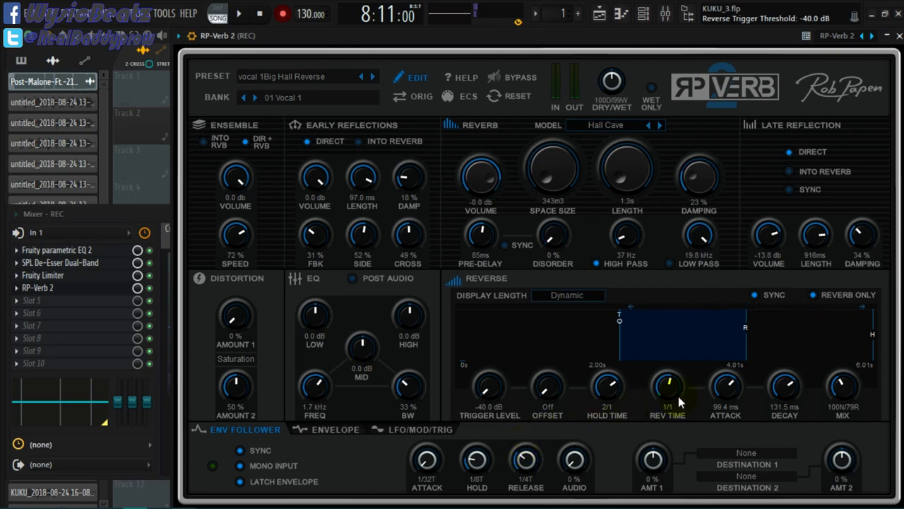
{"action": "left_click", "coordinate": [814, 295]}
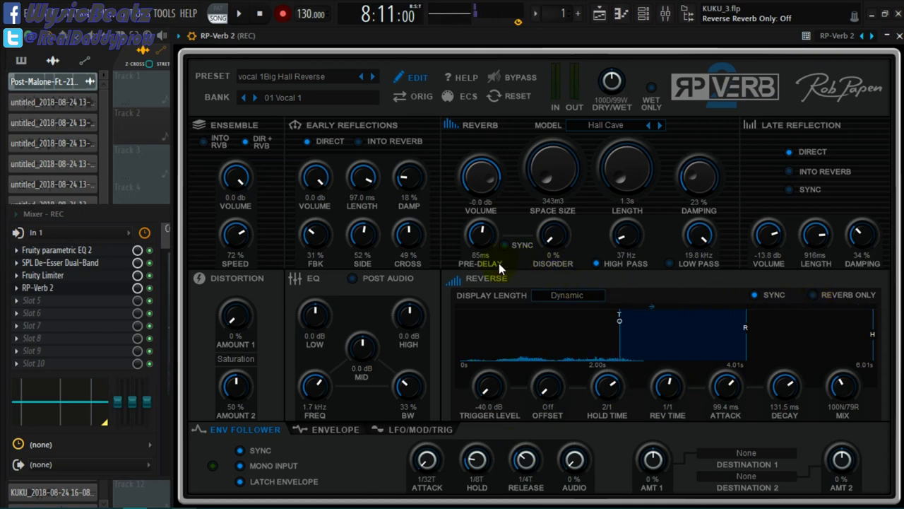
Set the reverb's pre-delay to 1 ms and damping to 0%, and turn off the Reverse section.
{"action": "left_click_drag", "start_coordinate": [482, 238], "coordinate": [488, 308]}
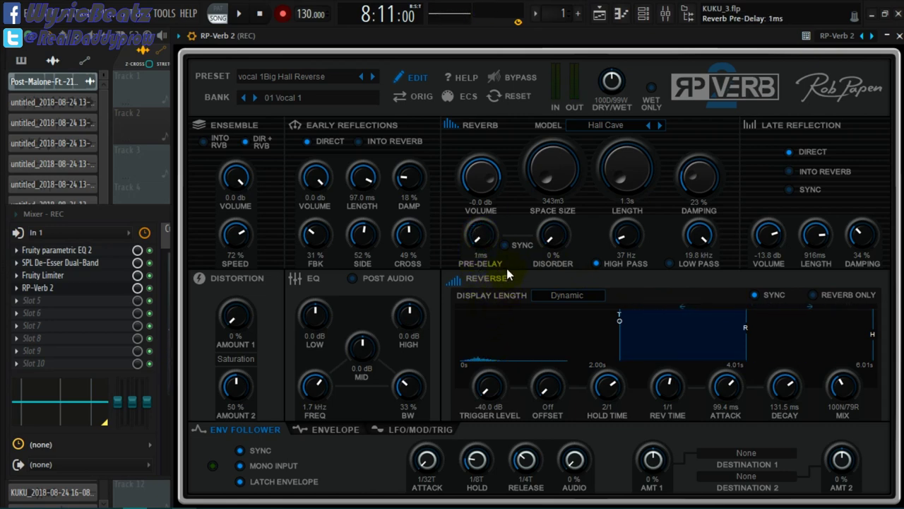
{"action": "left_click_drag", "start_coordinate": [698, 178], "coordinate": [675, 258]}
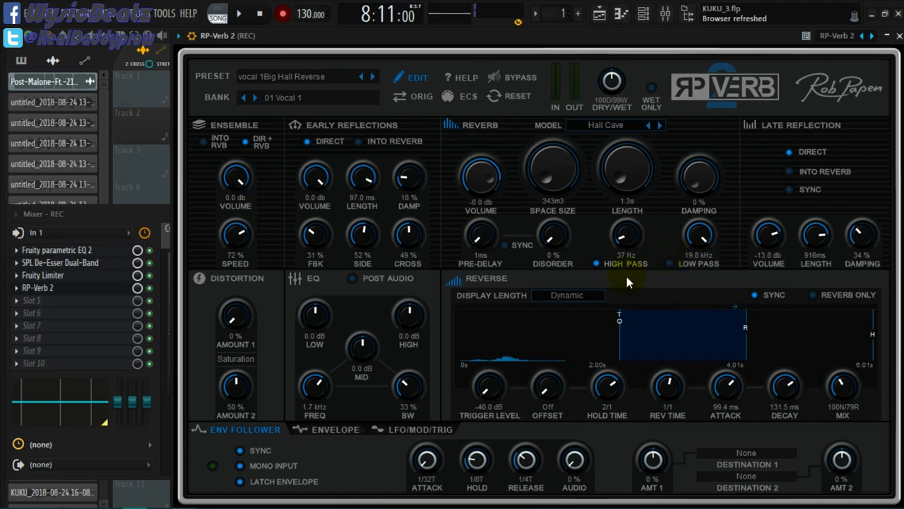
{"action": "left_click", "coordinate": [455, 282]}
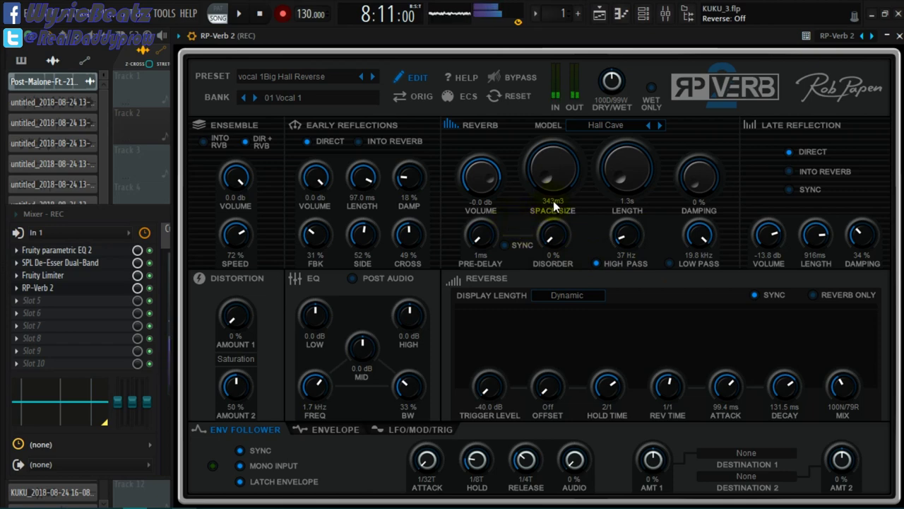
Set the reverb's low pass and high pass frequencies to 20 Hz and its volume to -19.6 dB.
{"action": "left_click_drag", "start_coordinate": [698, 235], "coordinate": [686, 380]}
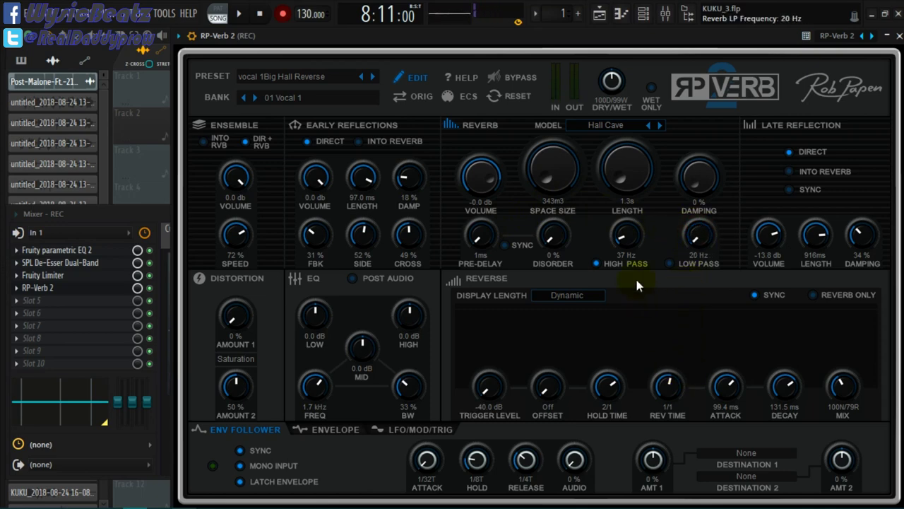
{"action": "left_click_drag", "start_coordinate": [626, 240], "coordinate": [533, 264]}
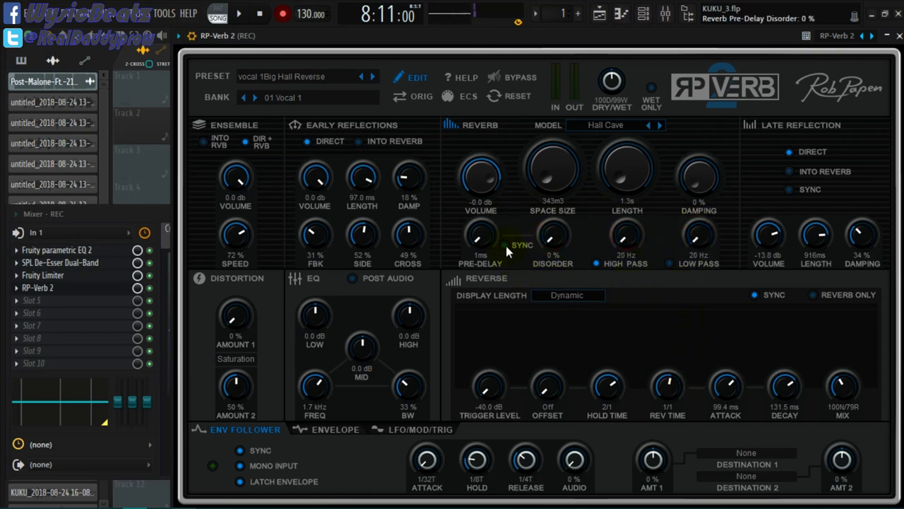
{"action": "left_click_drag", "start_coordinate": [481, 202], "coordinate": [481, 211]}
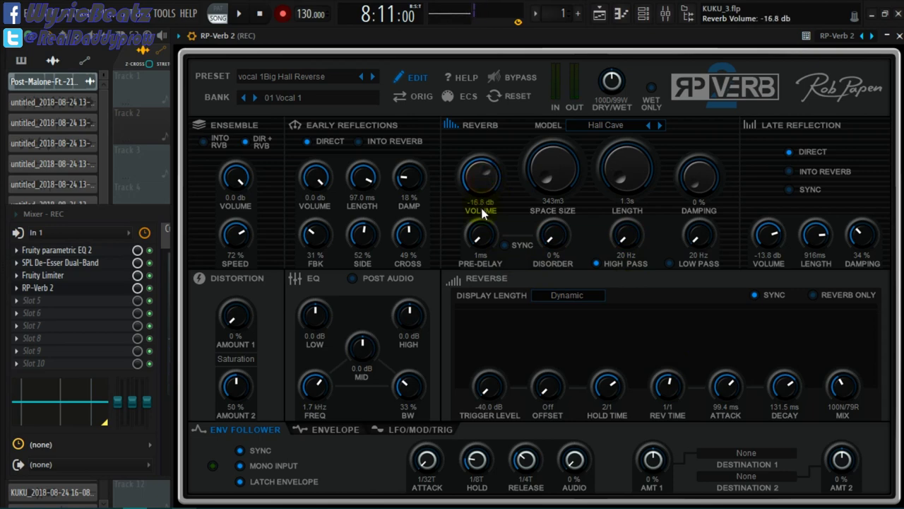
{"action": "mouse_move", "coordinate": [480, 178]}
{"action": "left_mouse_down"}
{"action": "mouse_move", "coordinate": [484, 195]}
{"action": "mouse_move", "coordinate": [482, 185]}
{"action": "left_mouse_up"}
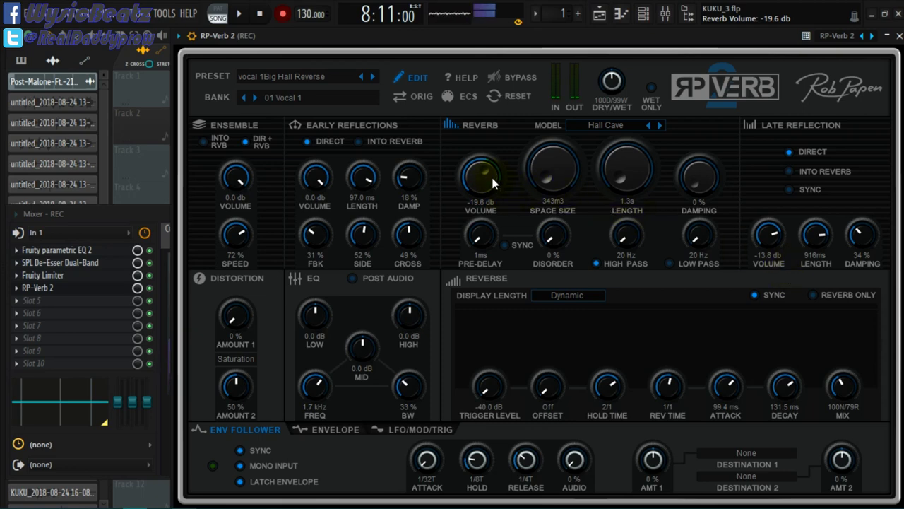
Set the reverb volume to -6.0 dB and the late reflection's damping to 0%, length to 1 ms and volume to -60.0 dB.
{"action": "left_click_drag", "start_coordinate": [492, 182], "coordinate": [488, 153]}
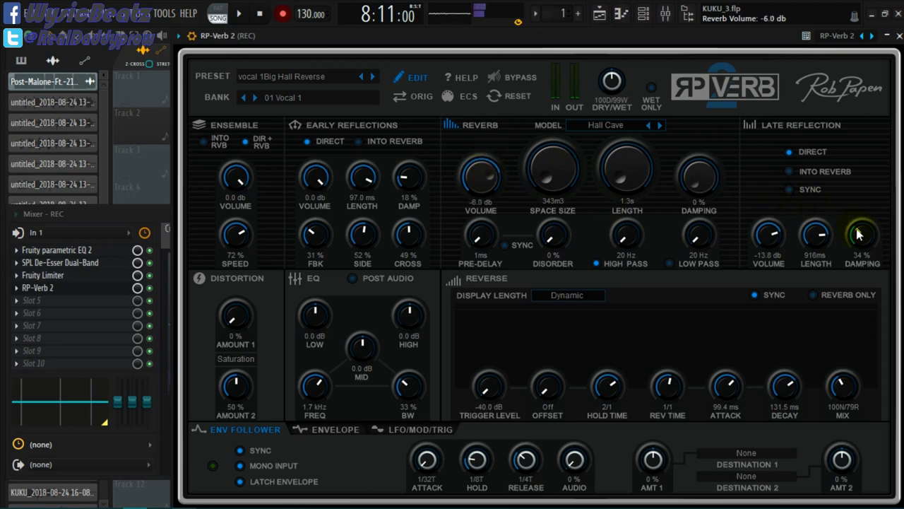
{"action": "left_click_drag", "start_coordinate": [857, 261], "coordinate": [856, 295]}
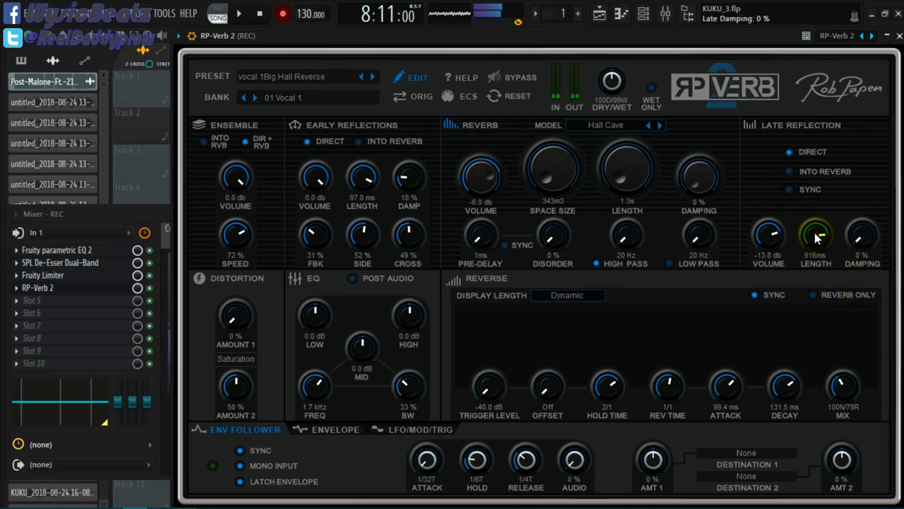
{"action": "left_click_drag", "start_coordinate": [814, 233], "coordinate": [814, 335]}
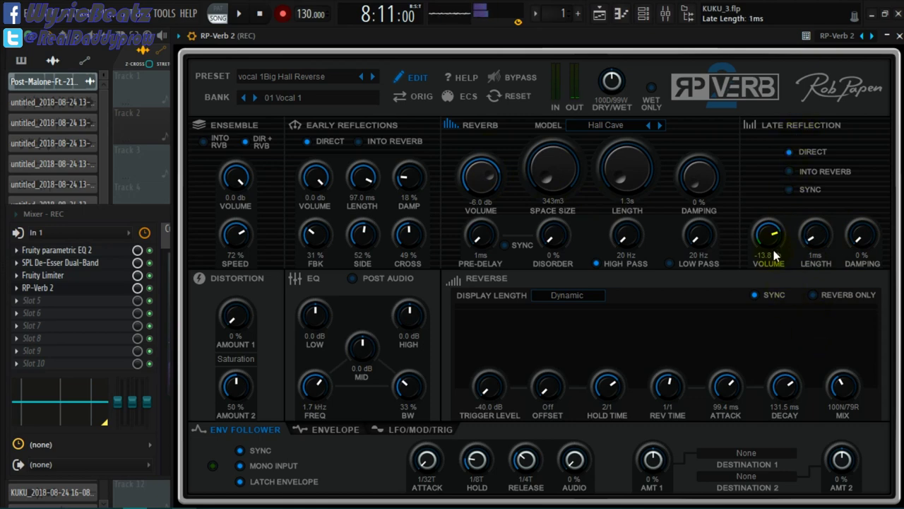
{"action": "left_click_drag", "start_coordinate": [769, 236], "coordinate": [757, 373]}
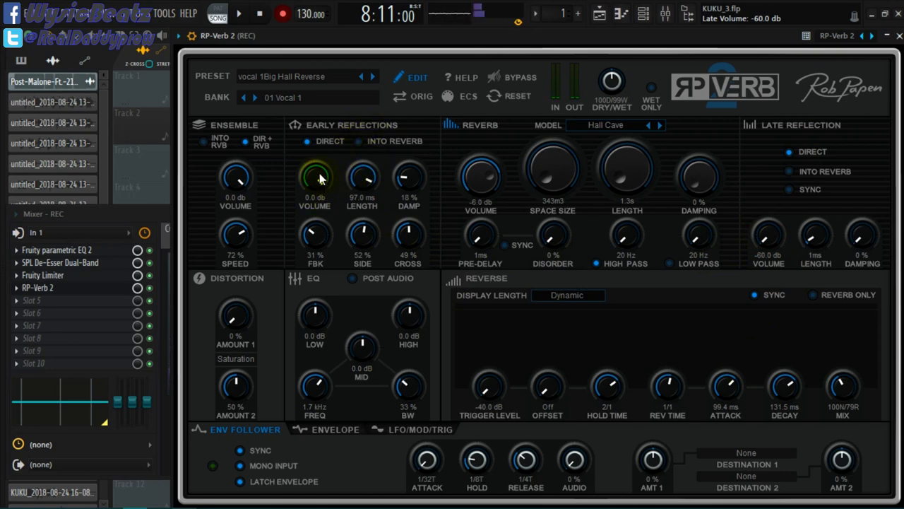
Set the early reflections and ensemble volumes to -60.0 dB and route both sections into the reverb.
{"action": "left_click_drag", "start_coordinate": [320, 180], "coordinate": [322, 295]}
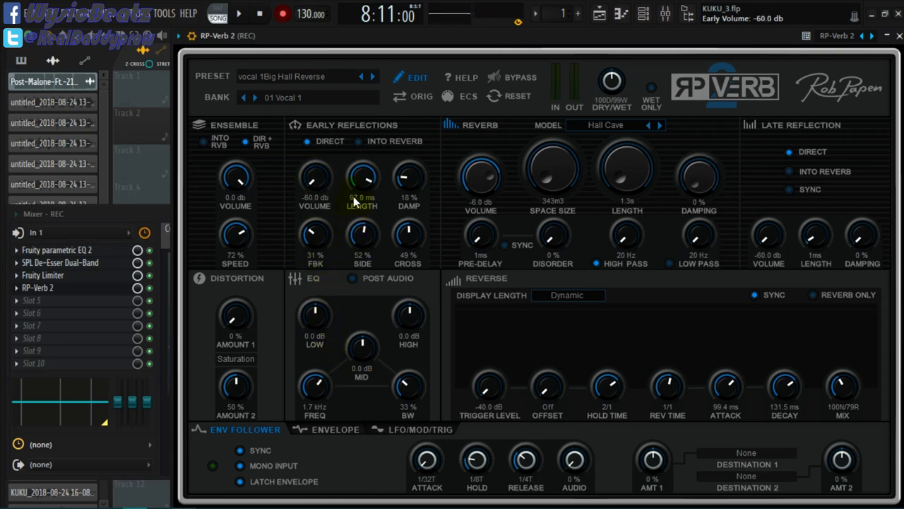
{"action": "left_click", "coordinate": [359, 143]}
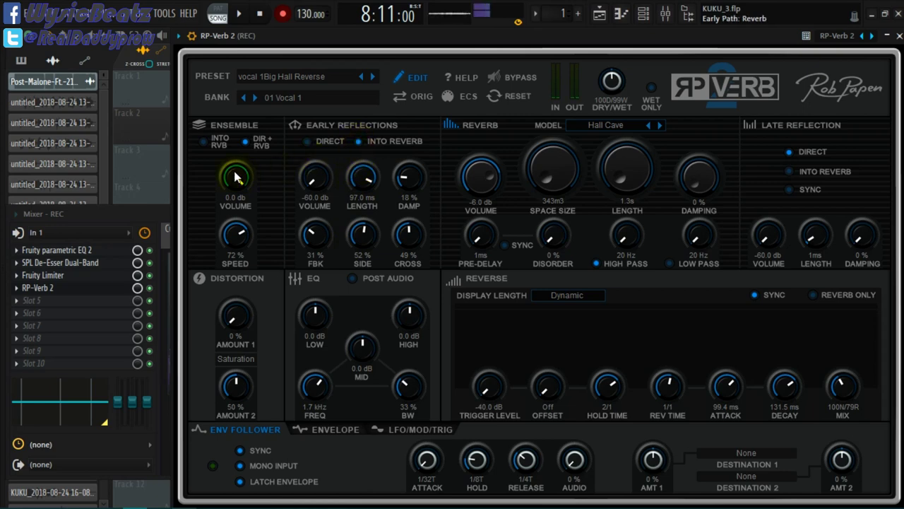
{"action": "left_click_drag", "start_coordinate": [236, 177], "coordinate": [248, 345]}
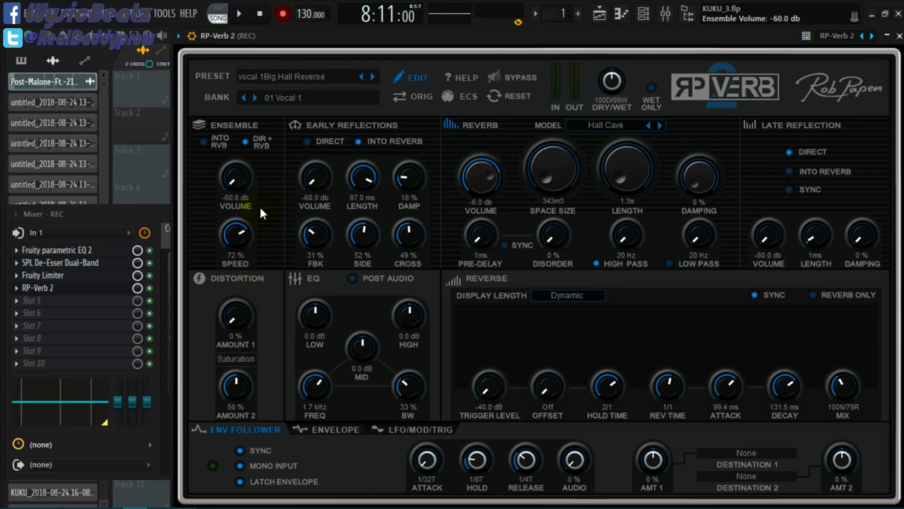
{"action": "left_click", "coordinate": [203, 141]}
Set the reverb volume to -23.1 dB, the space size to 614 m3 and the reverb length to 4.0 s.
{"action": "left_click_drag", "start_coordinate": [483, 178], "coordinate": [488, 209]}
{"action": "left_click_drag", "start_coordinate": [534, 189], "coordinate": [552, 125]}
{"action": "left_click_drag", "start_coordinate": [493, 178], "coordinate": [558, 140]}
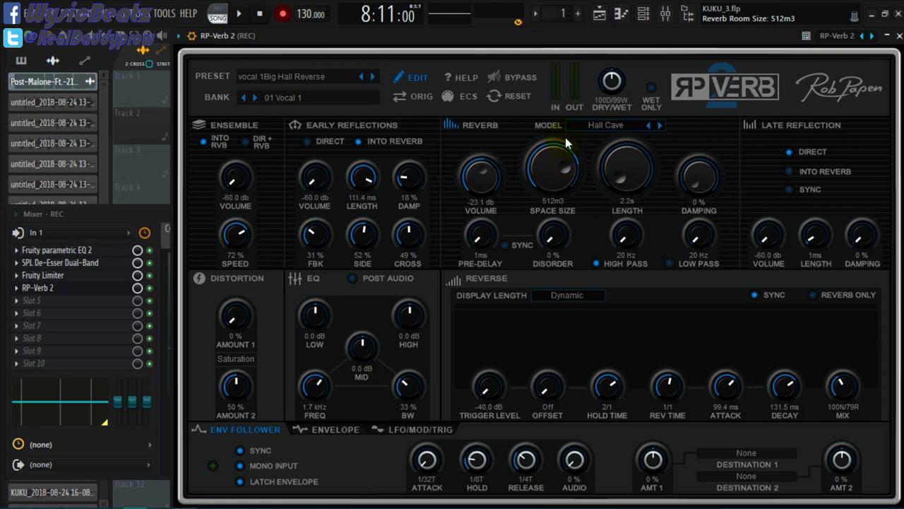
{"action": "left_click_drag", "start_coordinate": [565, 137], "coordinate": [568, 86]}
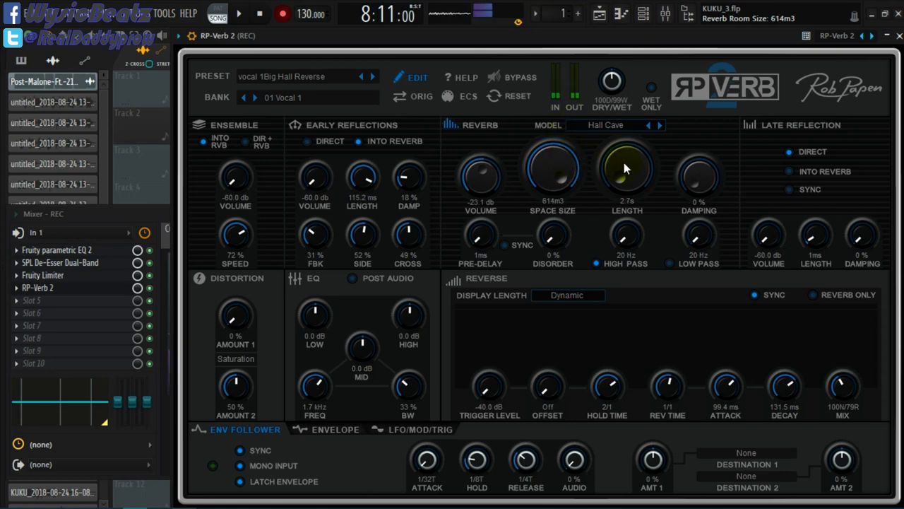
{"action": "left_click_drag", "start_coordinate": [623, 163], "coordinate": [625, 126]}
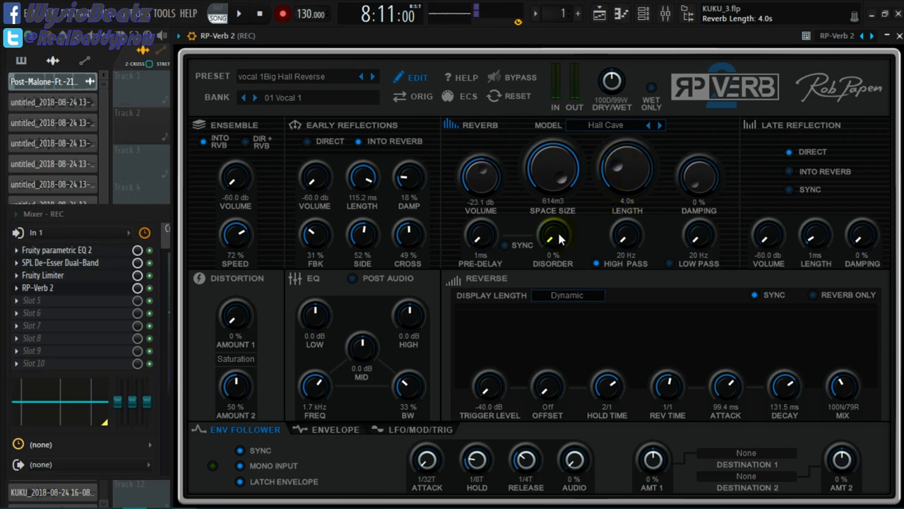
Set the reverb's pre-delay to 26 ms, disorder to 0% and high pass frequency to 155 Hz.
{"action": "left_click_drag", "start_coordinate": [493, 243], "coordinate": [489, 180]}
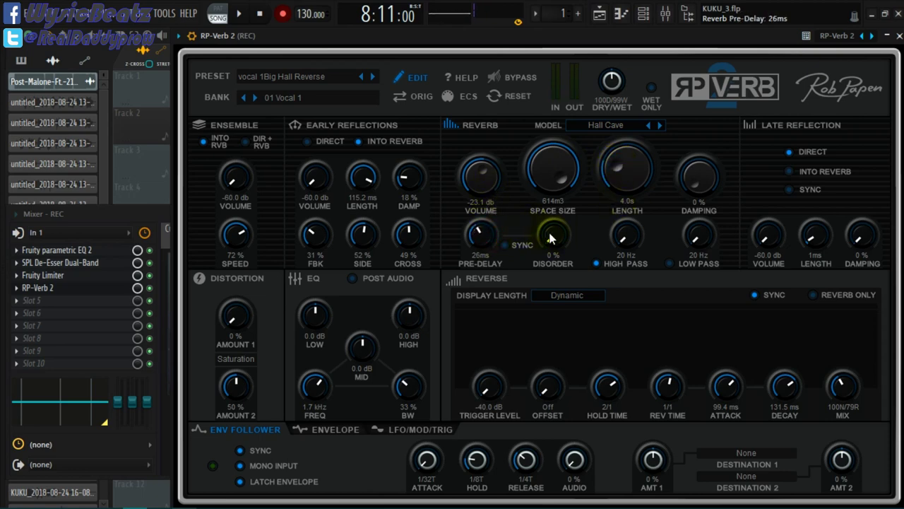
{"action": "left_click_drag", "start_coordinate": [552, 237], "coordinate": [547, 263]}
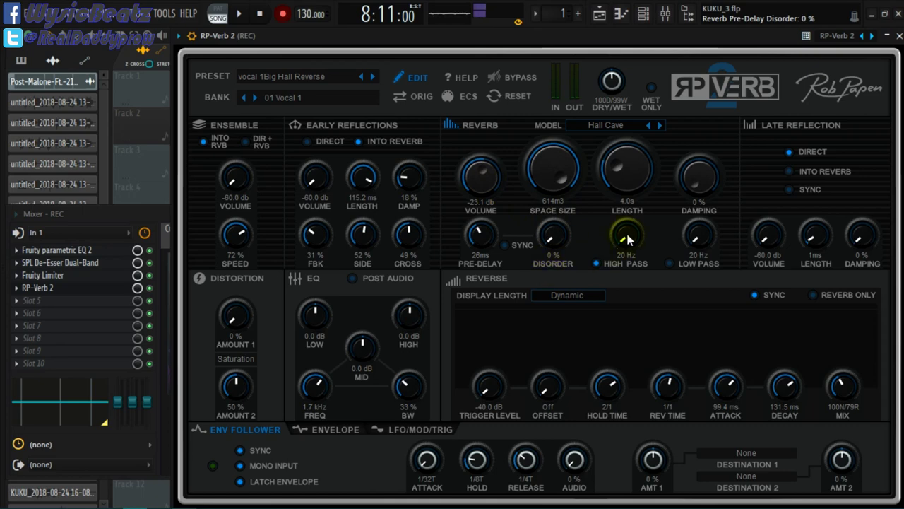
{"action": "left_click_drag", "start_coordinate": [626, 241], "coordinate": [627, 205]}
Set the early reflections' damping, side, cross and feedback to 0% and their length to 5.9 ms.
{"action": "left_click_drag", "start_coordinate": [413, 184], "coordinate": [399, 311]}
{"action": "left_click_drag", "start_coordinate": [364, 239], "coordinate": [353, 334]}
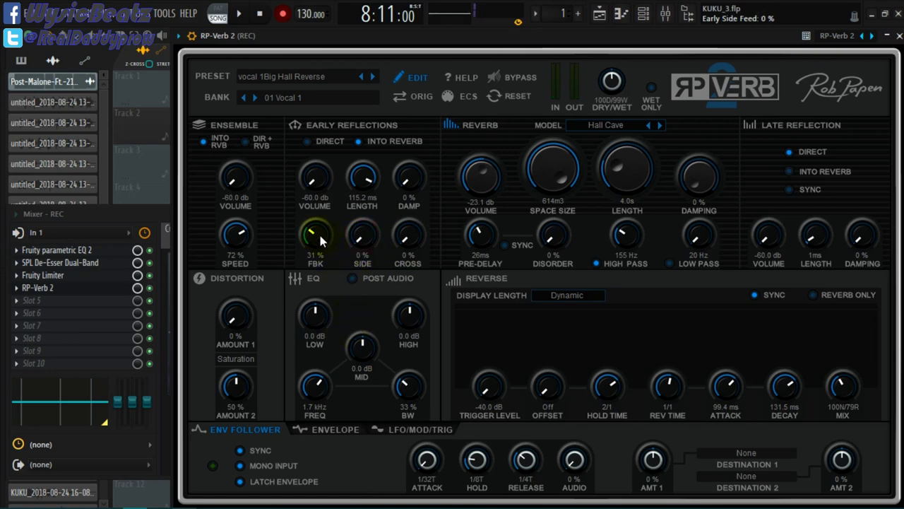
{"action": "left_click_drag", "start_coordinate": [318, 232], "coordinate": [317, 346]}
{"action": "left_click_drag", "start_coordinate": [365, 181], "coordinate": [349, 396]}
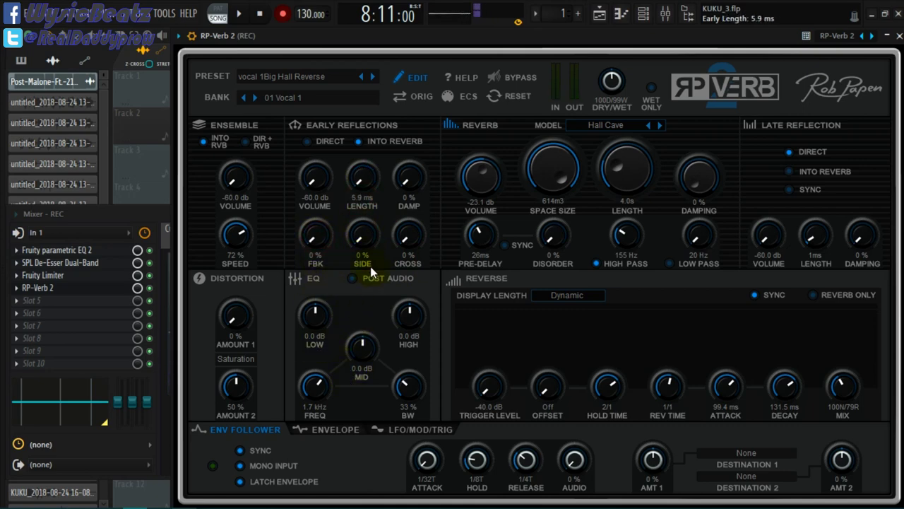
{"action": "left_click_drag", "start_coordinate": [363, 252], "coordinate": [364, 271]}
Set the ensemble speed and distortion amount 2 to 0%, the EQ mid frequency to 20 Hz and its bandwidth to 0%.
{"action": "left_click_drag", "start_coordinate": [244, 235], "coordinate": [235, 495]}
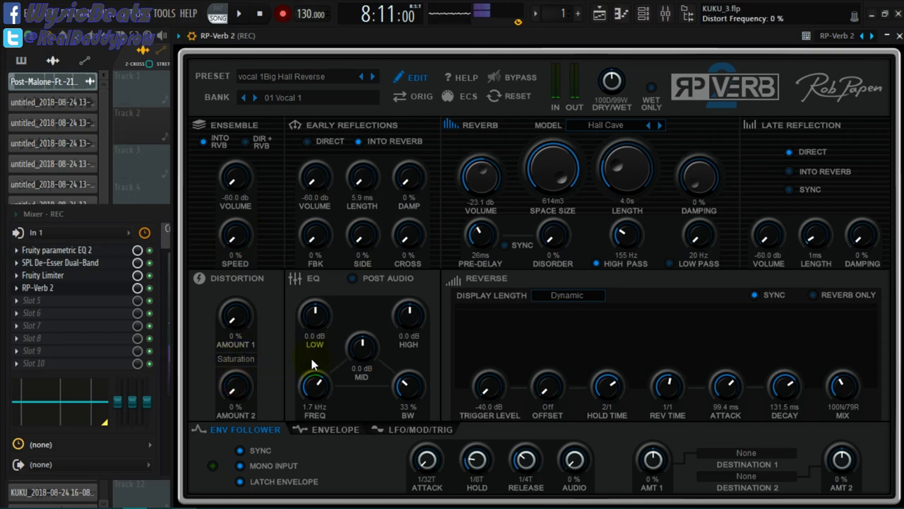
{"action": "left_click_drag", "start_coordinate": [316, 383], "coordinate": [303, 506]}
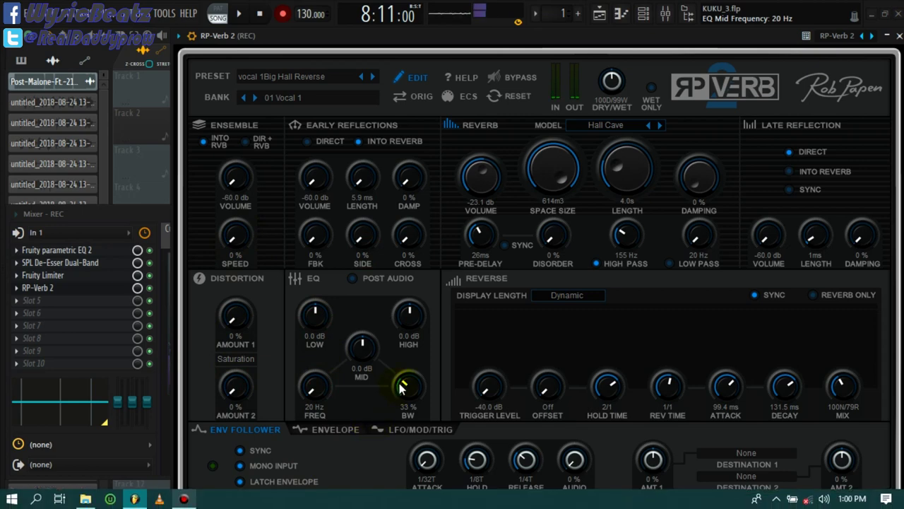
{"action": "left_click_drag", "start_coordinate": [406, 385], "coordinate": [389, 457]}
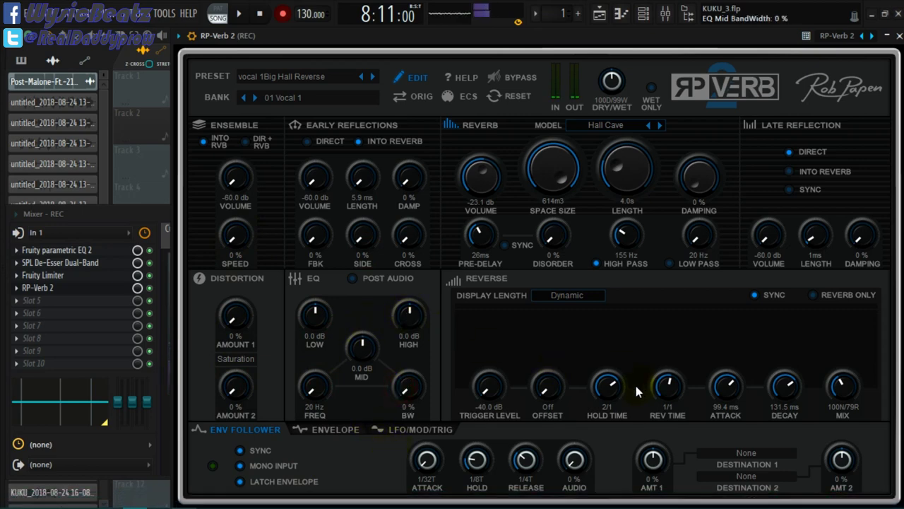
Set the reverse hold time to 1/1 and the envelope follower's release and hold to 1/32T.
{"action": "left_click_drag", "start_coordinate": [604, 387], "coordinate": [604, 399]}
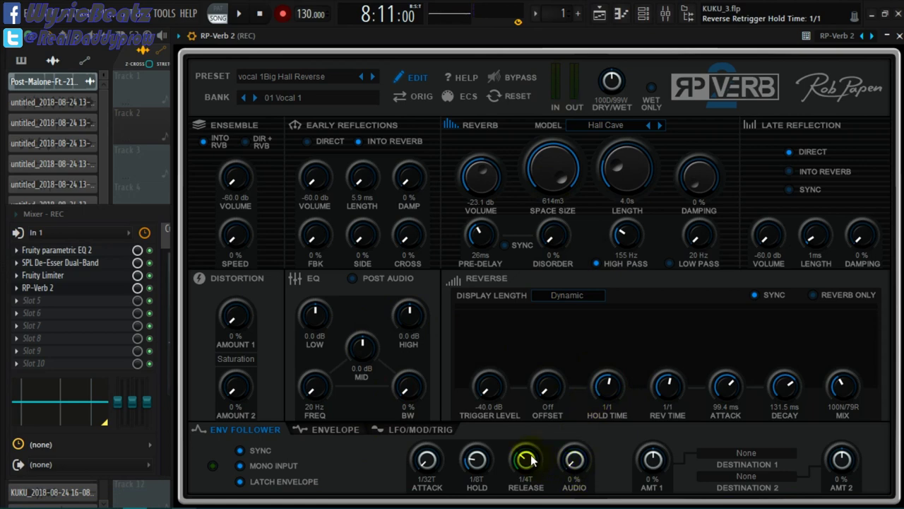
{"action": "left_click_drag", "start_coordinate": [526, 459], "coordinate": [526, 495]}
{"action": "left_click_drag", "start_coordinate": [476, 459], "coordinate": [476, 486]}
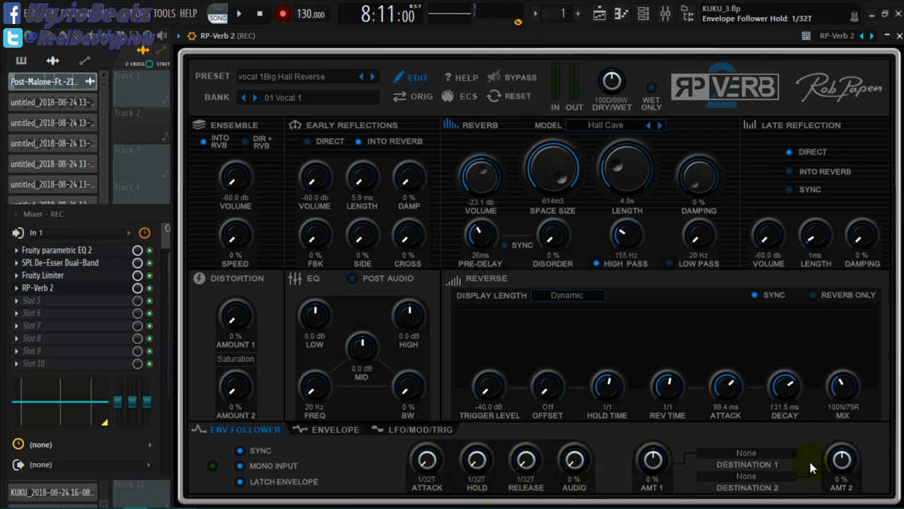
Set the reverse decay and attack to 0.0 ms, reverse time and hold time to 1/16, and mix to 100N/0R.
{"action": "left_click_drag", "start_coordinate": [787, 385], "coordinate": [786, 417]}
{"action": "left_click_drag", "start_coordinate": [727, 385], "coordinate": [727, 417]}
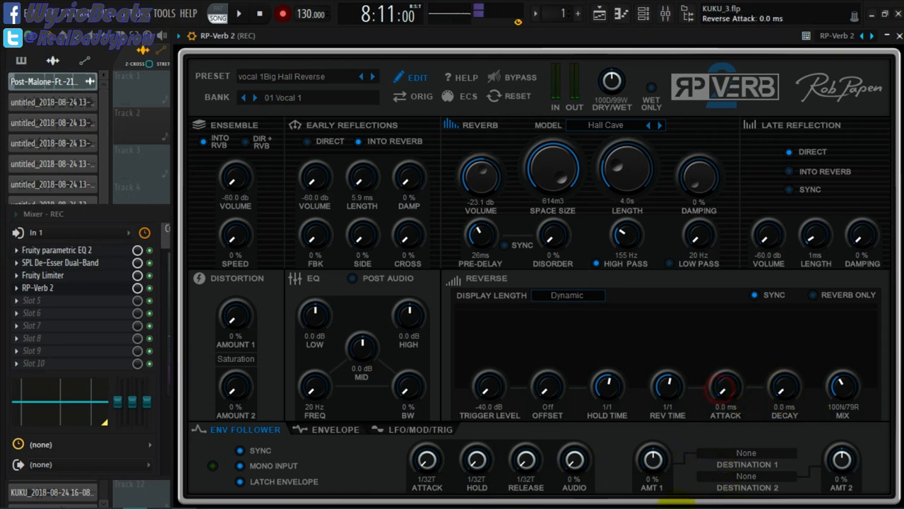
{"action": "left_click_drag", "start_coordinate": [664, 385], "coordinate": [664, 416]}
{"action": "left_click_drag", "start_coordinate": [606, 385], "coordinate": [606, 416]}
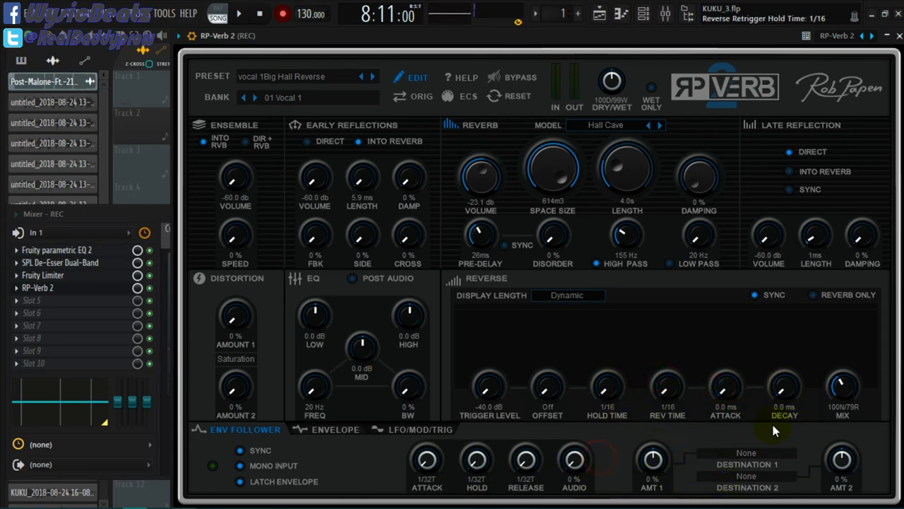
{"action": "left_click_drag", "start_coordinate": [841, 388], "coordinate": [807, 453]}
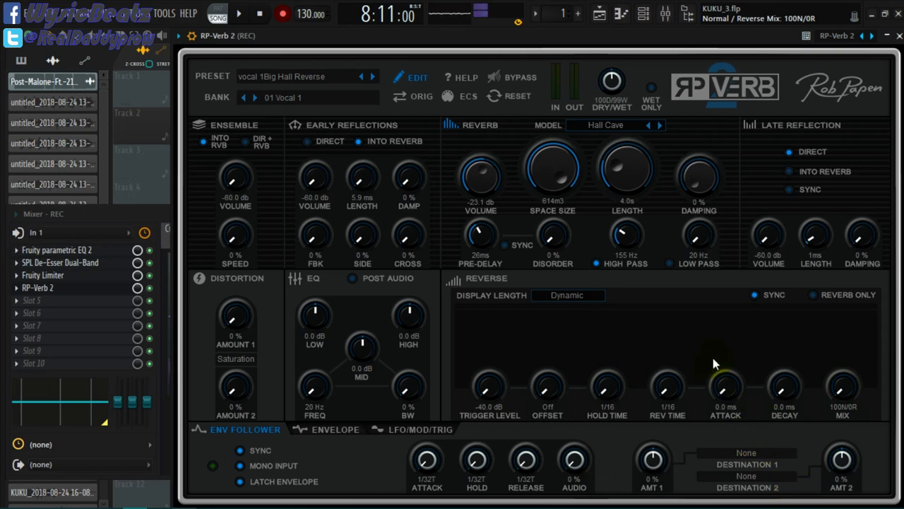
Set the reverb's space size to 465 m3 and its length to 5.1 s.
{"action": "left_click_drag", "start_coordinate": [555, 164], "coordinate": [551, 145]}
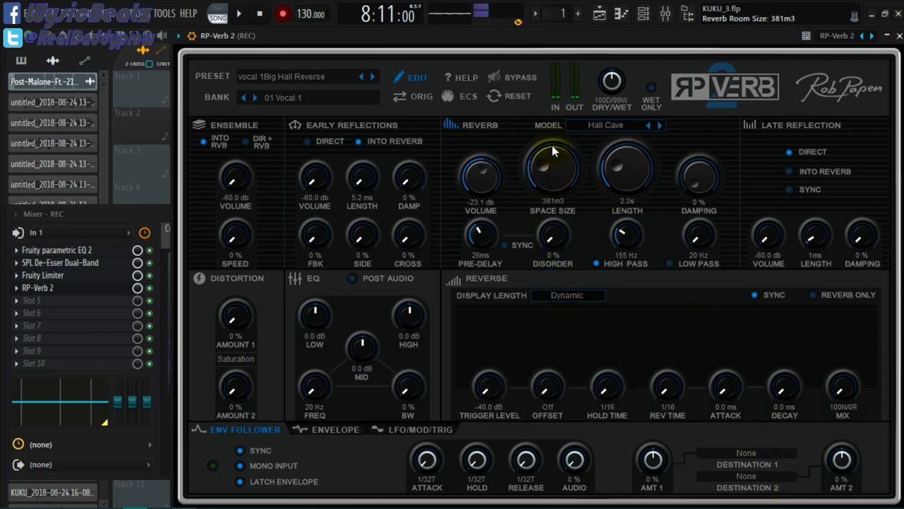
{"action": "left_click_drag", "start_coordinate": [620, 166], "coordinate": [628, 126]}
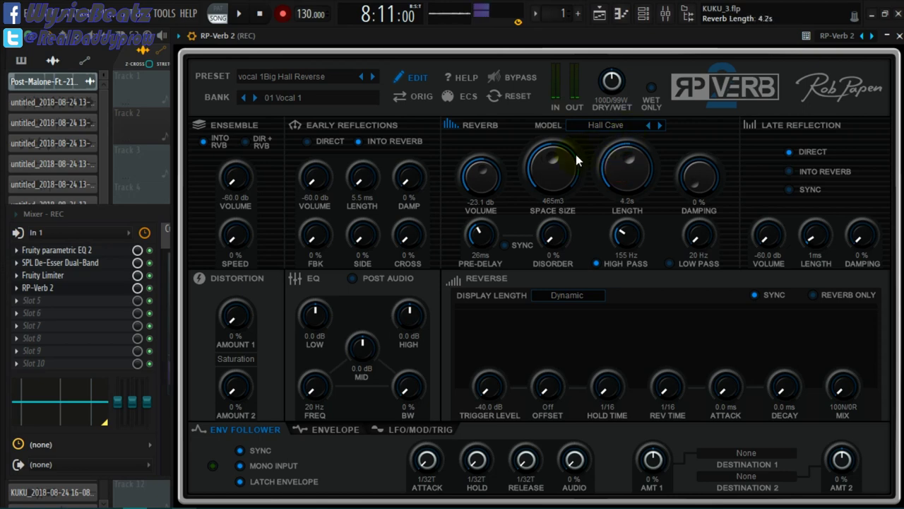
{"action": "left_click_drag", "start_coordinate": [619, 159], "coordinate": [659, 158]}
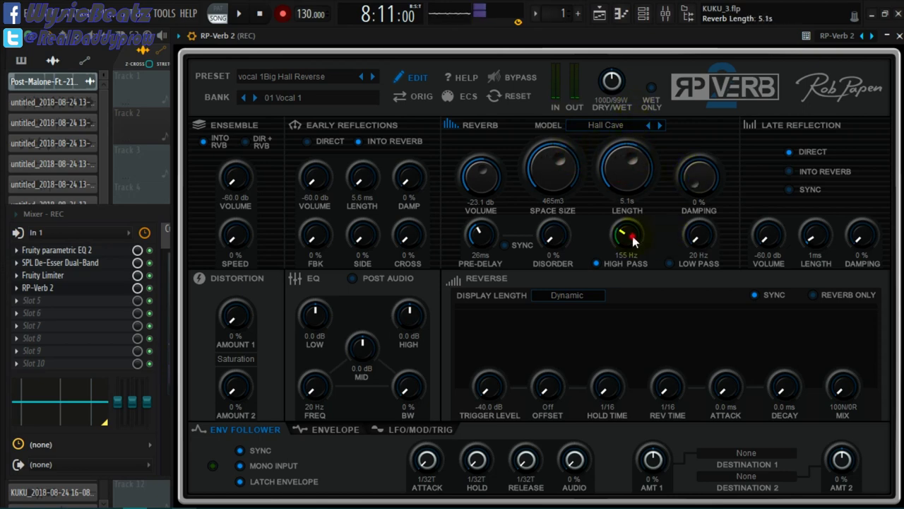
Set the reverb's high pass and low pass to 20.5 kHz, the space size to 512 m3 and damping to 26%.
{"action": "left_click_drag", "start_coordinate": [632, 236], "coordinate": [704, 167]}
{"action": "left_click_drag", "start_coordinate": [704, 223], "coordinate": [718, 152]}
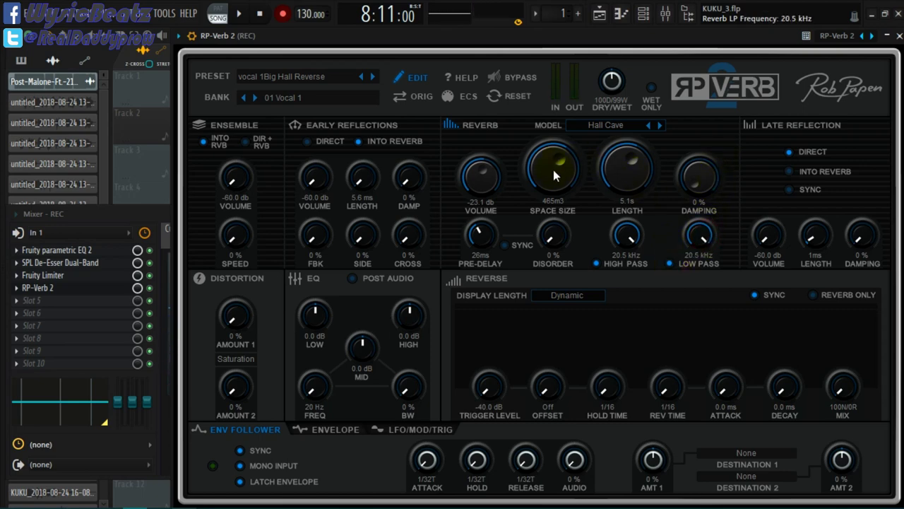
{"action": "left_click_drag", "start_coordinate": [553, 169], "coordinate": [555, 159]}
{"action": "left_click_drag", "start_coordinate": [698, 177], "coordinate": [702, 147]}
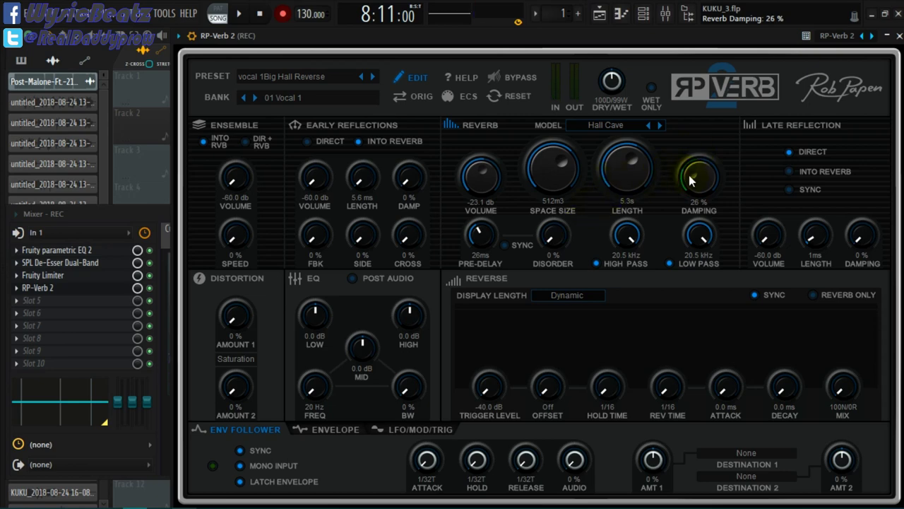
Set the reverb volume to -6.3 dB, high pass to 577 Hz, length to 3.0 s and space size to 465 m3.
{"action": "left_click_drag", "start_coordinate": [485, 181], "coordinate": [485, 151]}
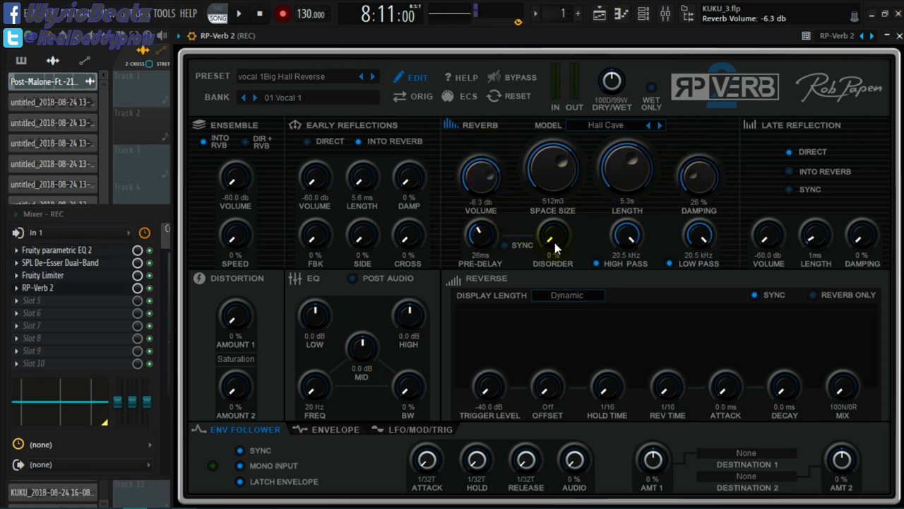
{"action": "mouse_move", "coordinate": [628, 238]}
{"action": "left_mouse_down"}
{"action": "mouse_move", "coordinate": [620, 274]}
{"action": "mouse_move", "coordinate": [627, 239]}
{"action": "left_mouse_up"}
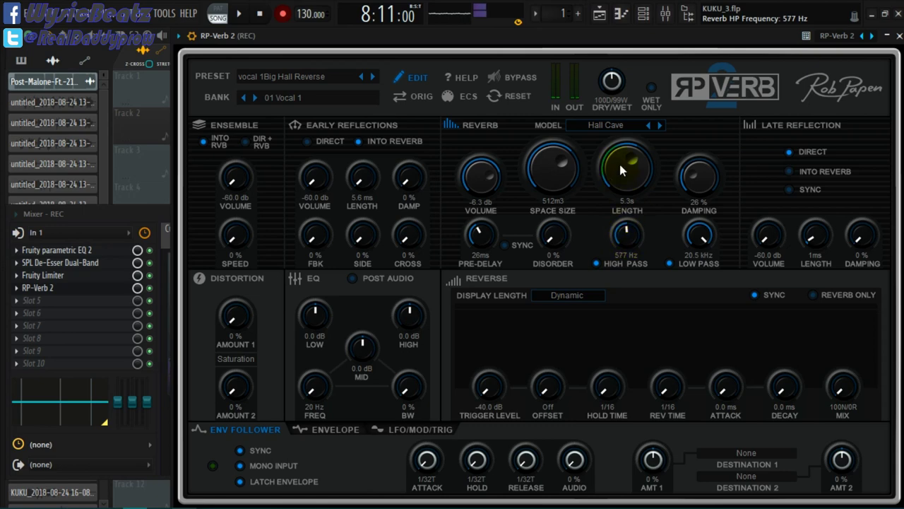
{"action": "left_click_drag", "start_coordinate": [620, 164], "coordinate": [611, 206]}
{"action": "left_click_drag", "start_coordinate": [582, 179], "coordinate": [565, 185]}
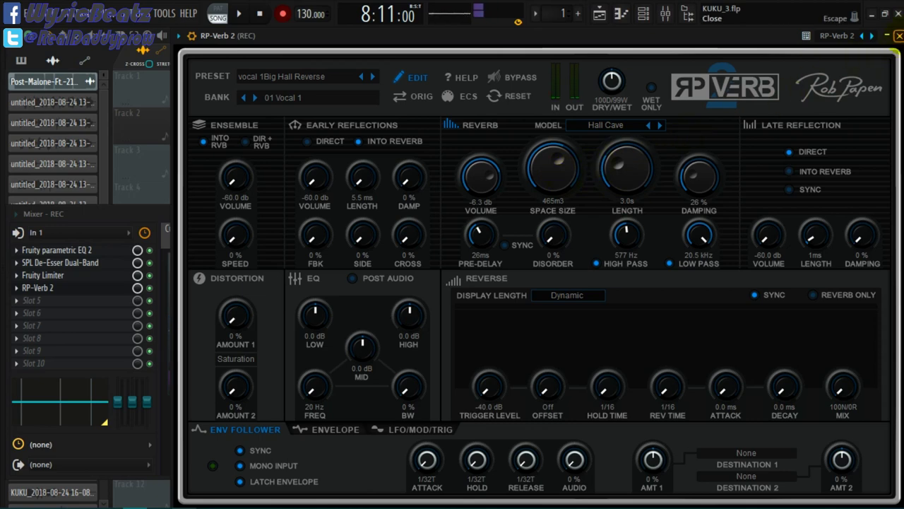
Close RP-Verb 2 and replace it with TB_Reverb_v3 in its slot on the REC mixer track.
{"action": "left_click", "coordinate": [899, 35]}
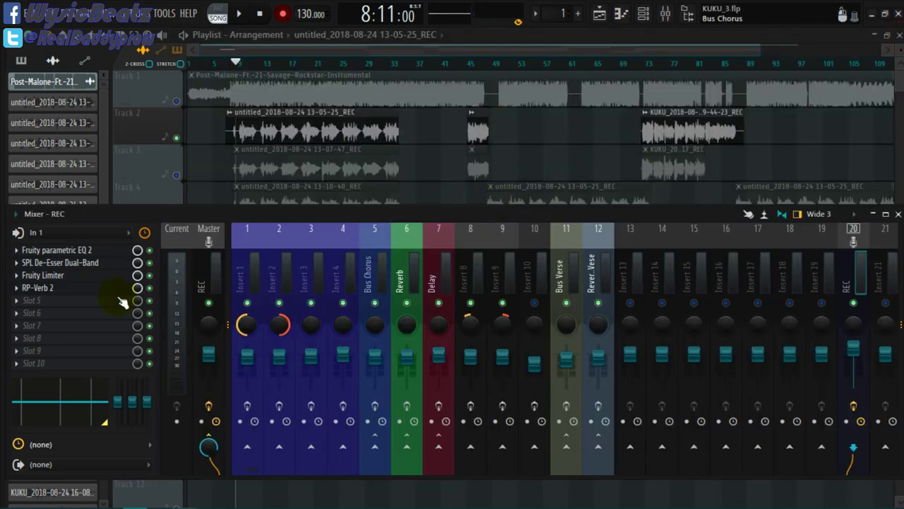
{"action": "left_click", "coordinate": [19, 288]}
{"action": "mouse_move", "coordinate": [81, 225]}
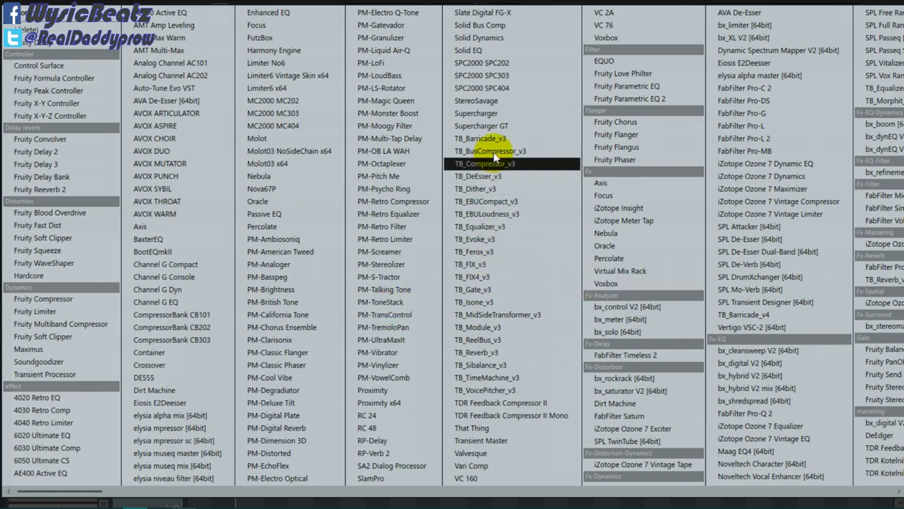
{"action": "left_click", "coordinate": [488, 353]}
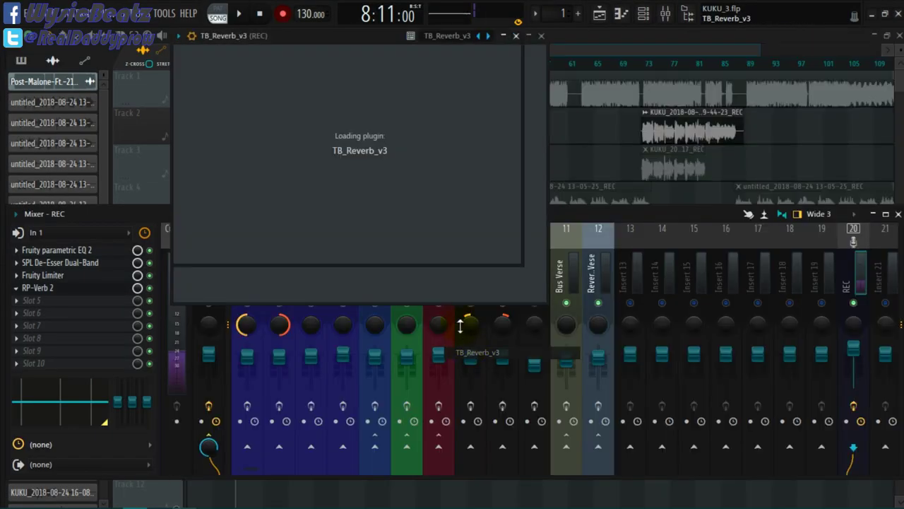
Move the TB_Reverb_v3 window towards the middle of the workspace and set the room geometry's Shape to 63.6%.
{"action": "left_click_drag", "start_coordinate": [355, 46], "coordinate": [523, 115]}
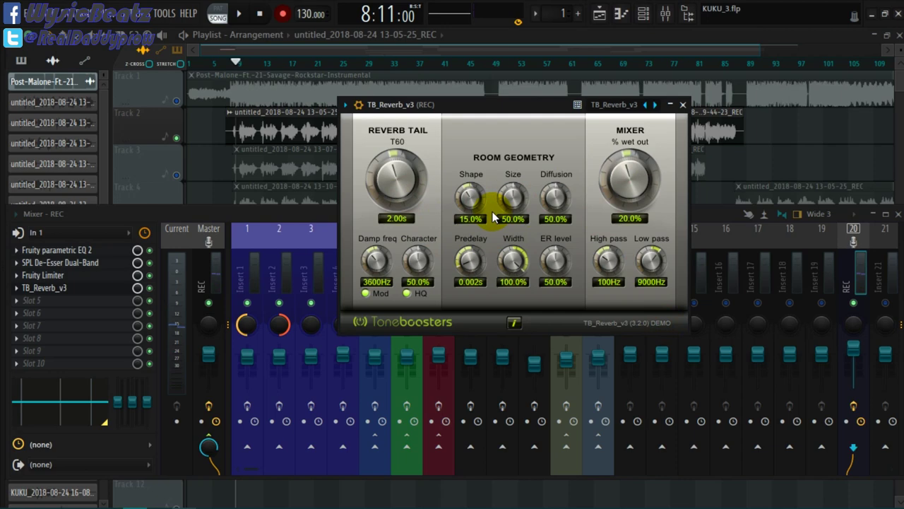
{"action": "left_click_drag", "start_coordinate": [472, 200], "coordinate": [485, 142]}
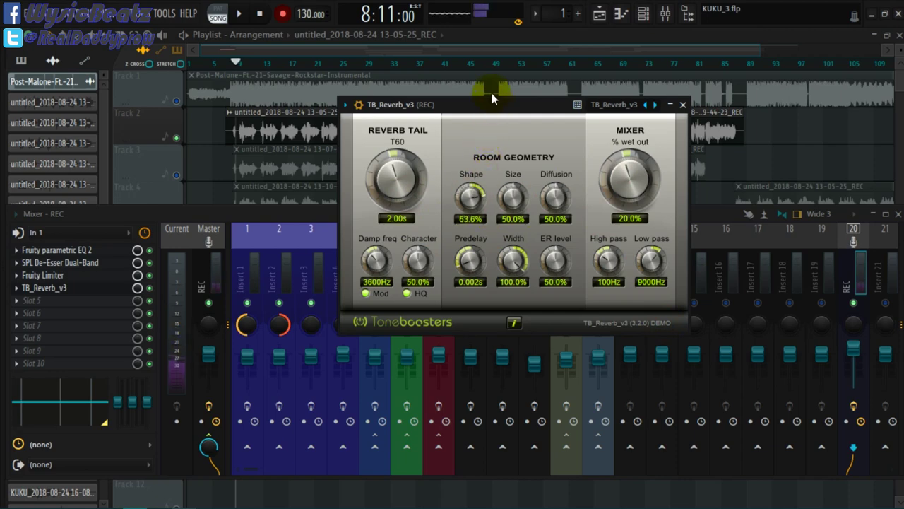
Set TB_Reverb_v3's room geometry to Shape 74.8%, Size 84.2% and Width 100.0%.
{"action": "left_click_drag", "start_coordinate": [492, 98], "coordinate": [493, 89]}
{"action": "left_click", "coordinate": [514, 203]}
{"action": "left_click_drag", "start_coordinate": [513, 141], "coordinate": [513, 115]}
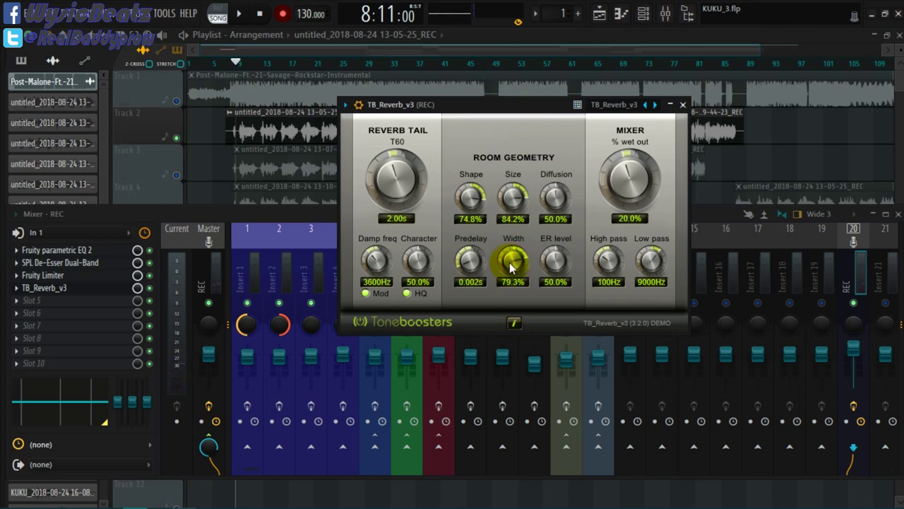
{"action": "scroll", "coordinate": [508, 292], "scroll_direction": "down", "scroll_amount": 5}
{"action": "left_click_drag", "start_coordinate": [511, 269], "coordinate": [542, 63]}
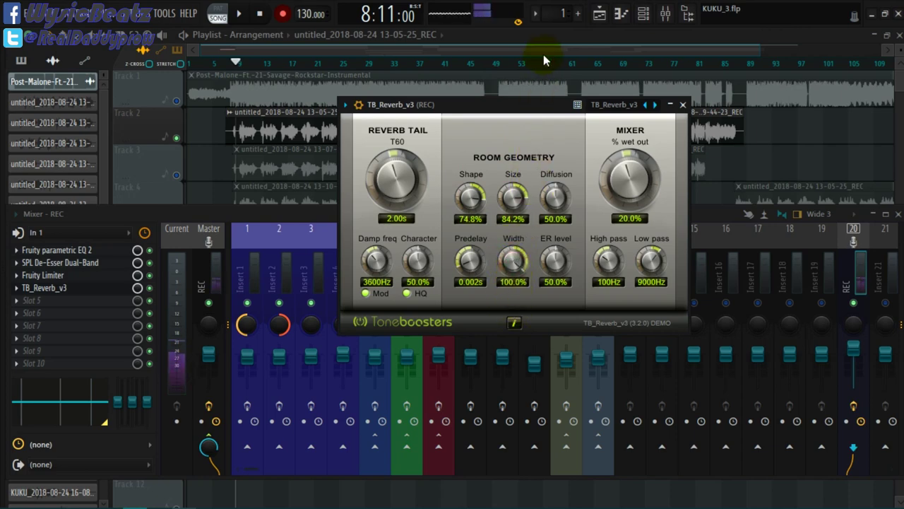
Set TB_Reverb_v3's Predelay to 0.048 s and its T60 reverb tail to 0.82 s, and close the plugin window.
{"action": "left_click_drag", "start_coordinate": [472, 267], "coordinate": [478, 183]}
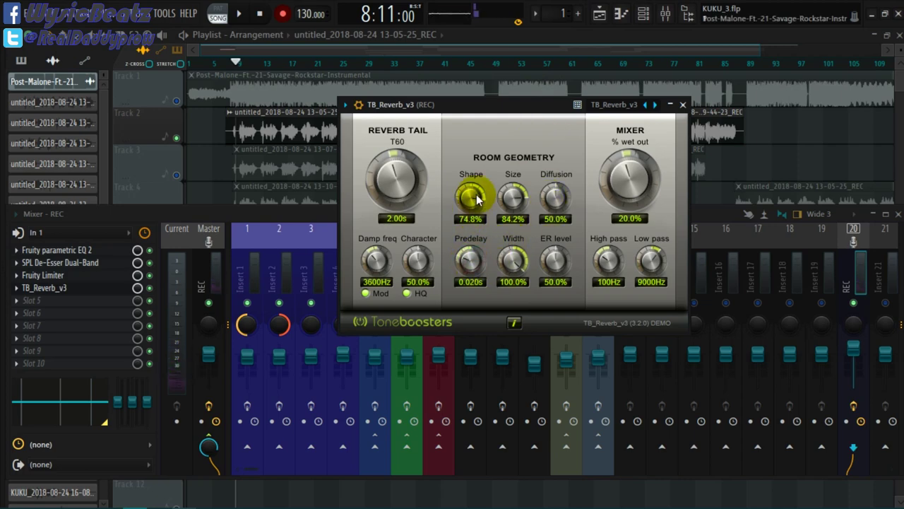
{"action": "left_click_drag", "start_coordinate": [390, 167], "coordinate": [393, 212]}
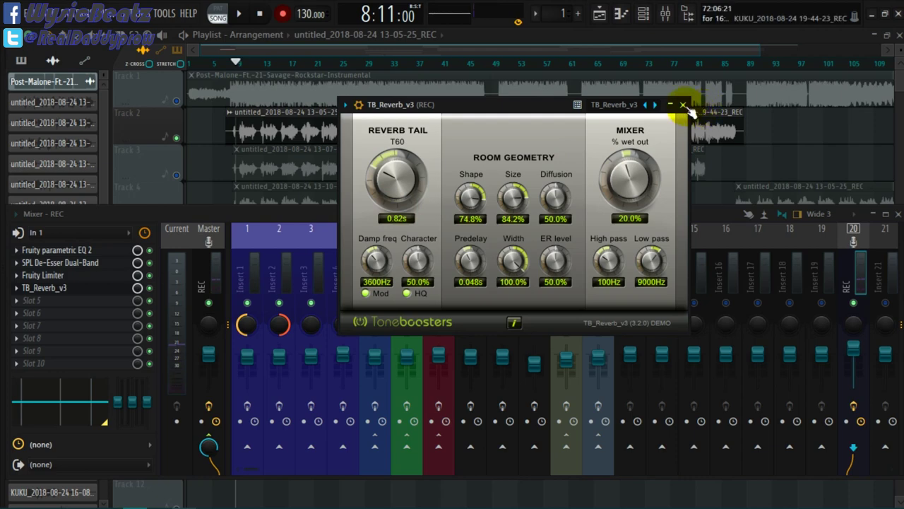
{"action": "left_click", "coordinate": [683, 105]}
{"action": "left_click", "coordinate": [17, 288]}
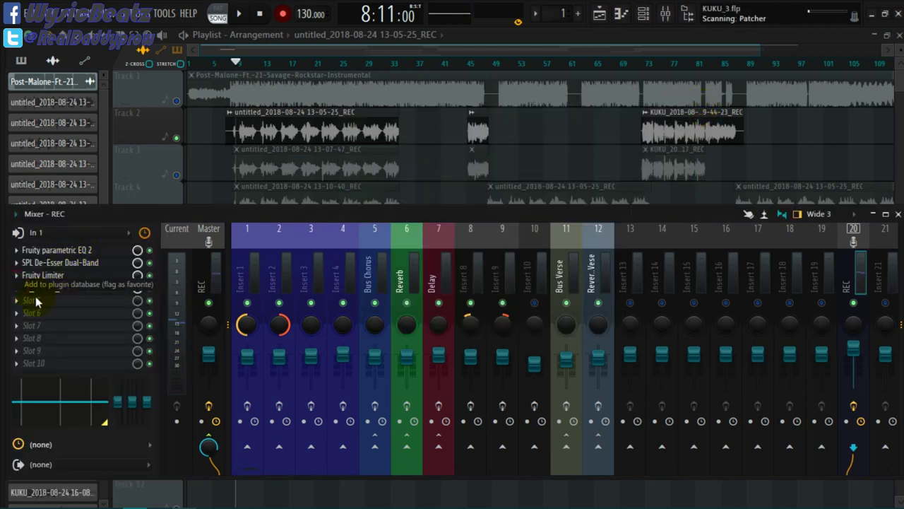
{"action": "left_click", "coordinate": [36, 297]}
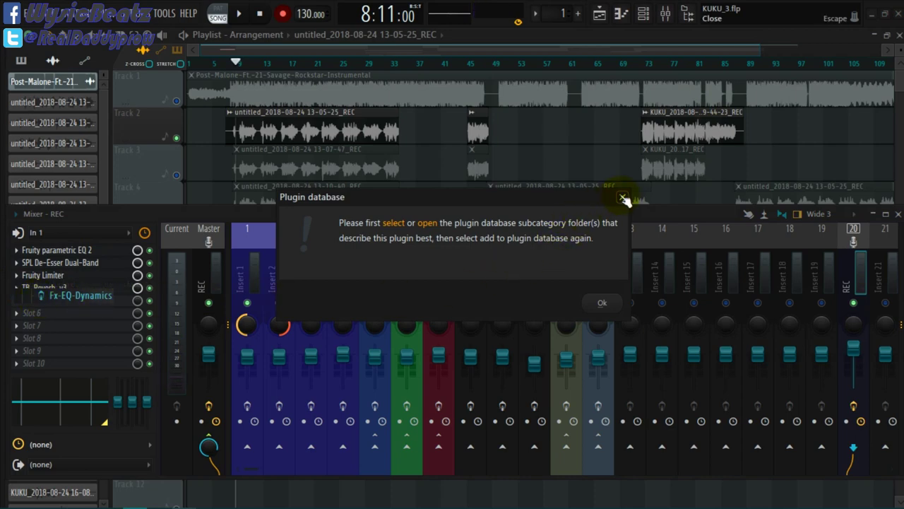
{"action": "left_click", "coordinate": [623, 197]}
Replace TB_Reverb_v3 on the REC track with Fruity Reeverb 2 and move its window lower in the workspace.
{"action": "left_click", "coordinate": [21, 296]}
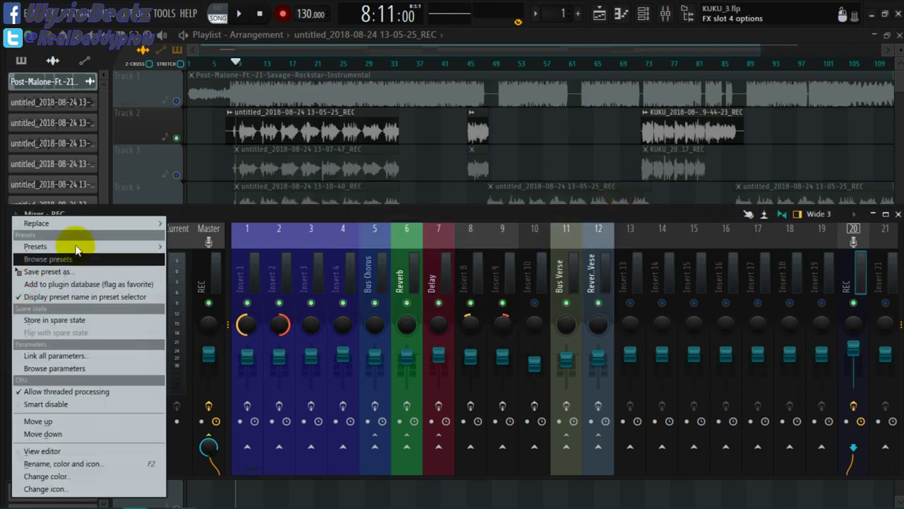
{"action": "mouse_move", "coordinate": [99, 224]}
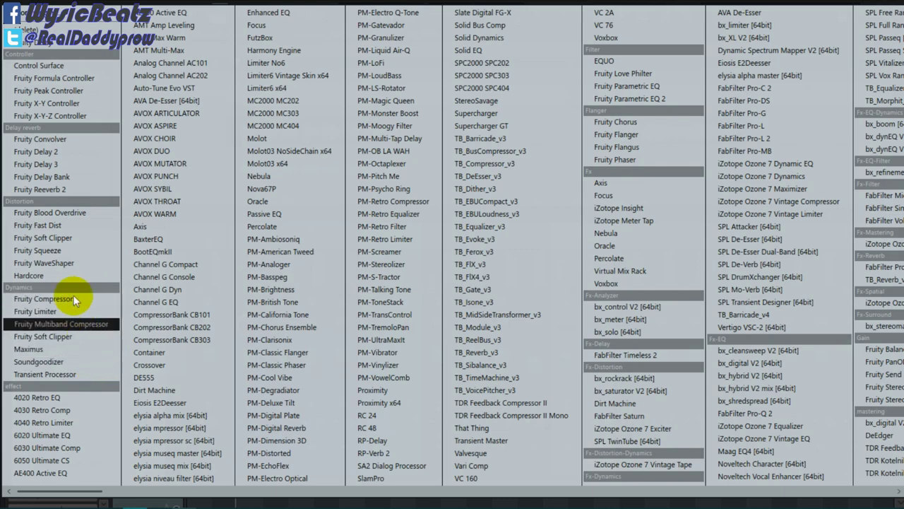
{"action": "left_click", "coordinate": [57, 190]}
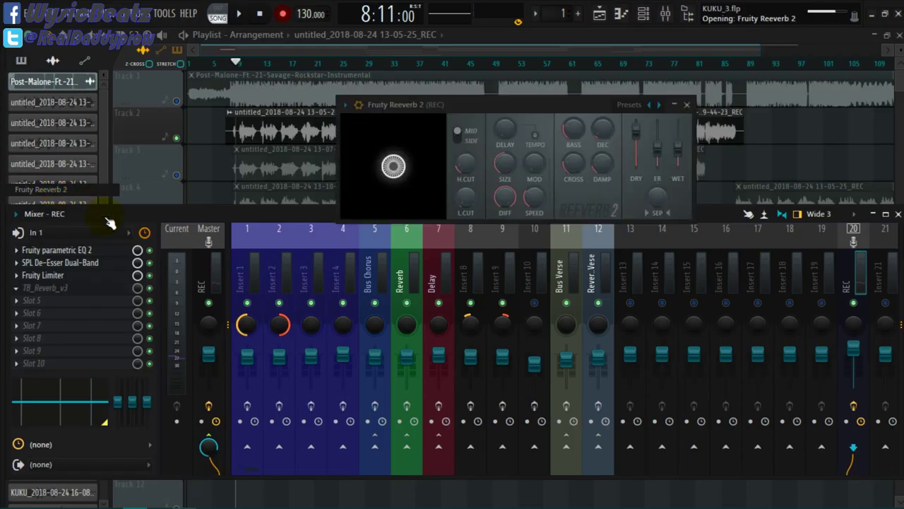
{"action": "left_click_drag", "start_coordinate": [537, 181], "coordinate": [542, 181]}
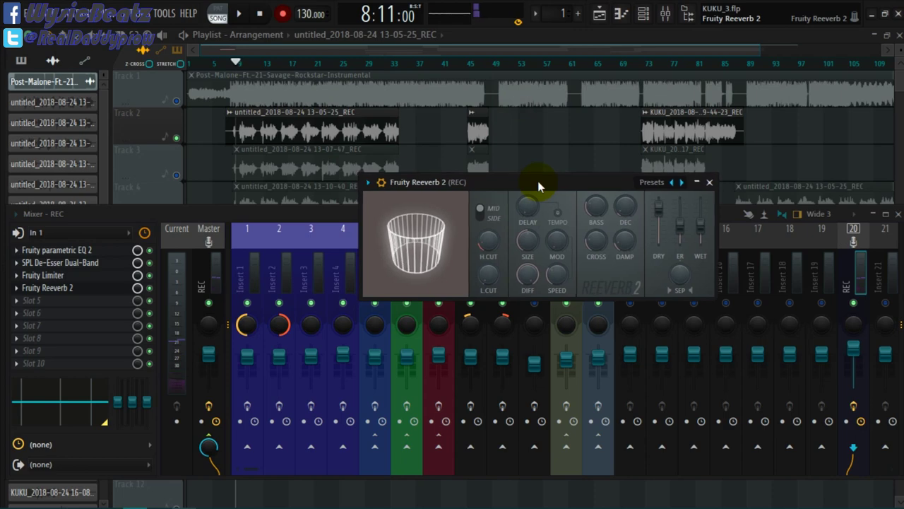
Raise Fruity Reeverb 2's room size and set its diffusion to 26.
{"action": "left_click_drag", "start_coordinate": [544, 253], "coordinate": [544, 279]}
{"action": "left_click_drag", "start_coordinate": [418, 244], "coordinate": [467, 242]}
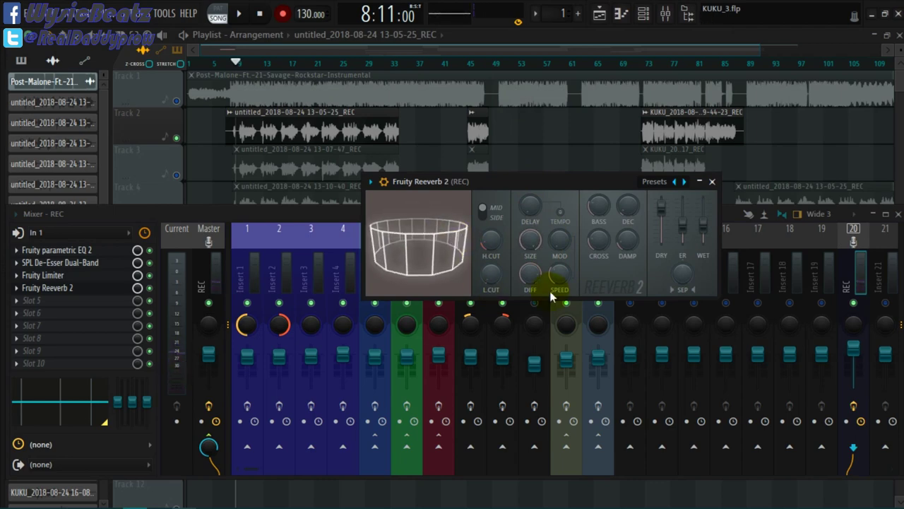
{"action": "mouse_move", "coordinate": [530, 276]}
{"action": "left_mouse_down"}
{"action": "mouse_move", "coordinate": [529, 286]}
{"action": "mouse_move", "coordinate": [529, 278]}
{"action": "left_mouse_up"}
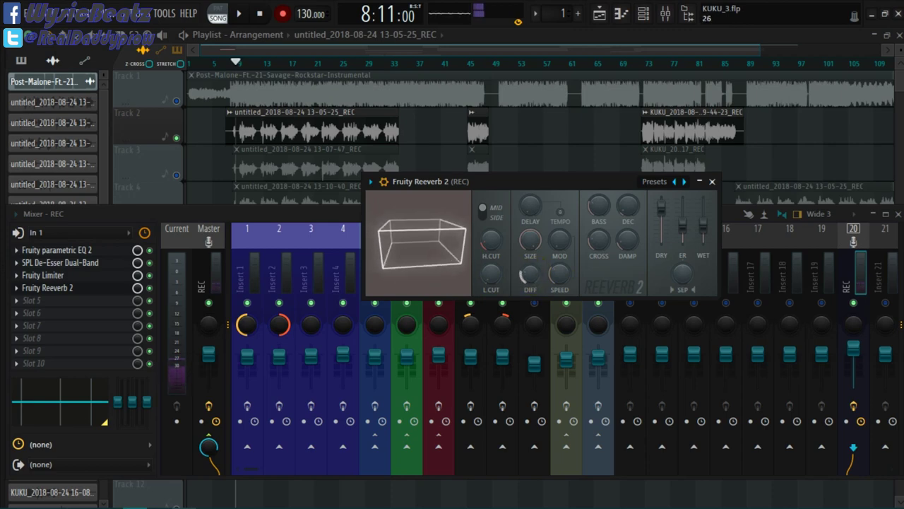
Try Fruity Reeverb 2's high cut at Off, adjust the low and high cuts, and set the room size to 59.
{"action": "left_click_drag", "start_coordinate": [498, 239], "coordinate": [494, 247]}
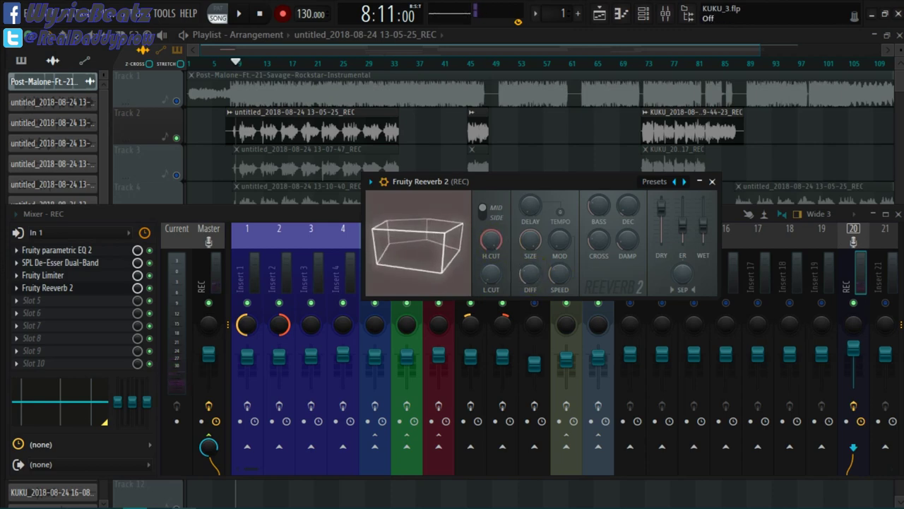
{"action": "left_click", "coordinate": [494, 275]}
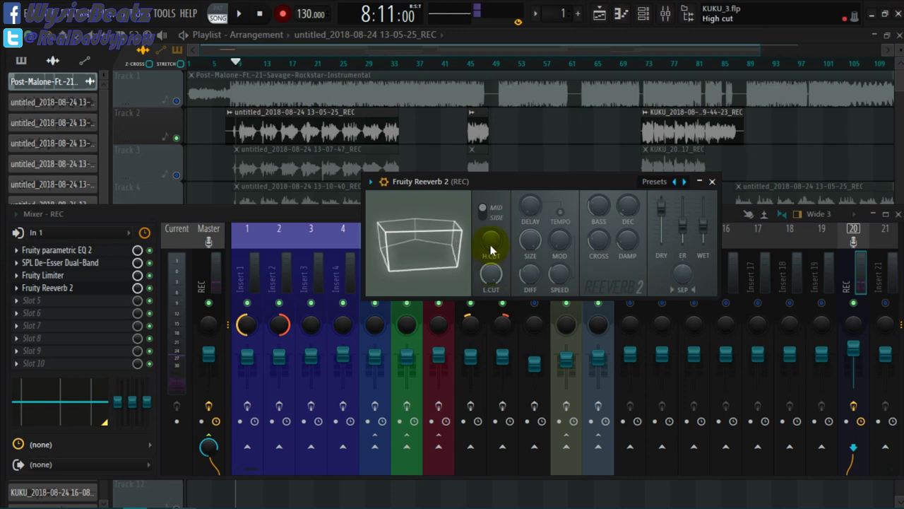
{"action": "left_click_drag", "start_coordinate": [492, 240], "coordinate": [534, 226]}
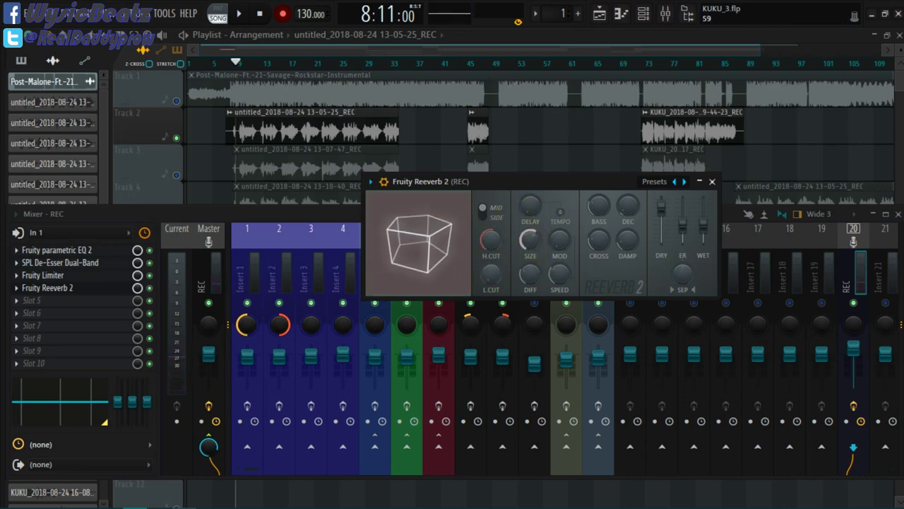
Adjust the reverb's stereo separation and crossover, set the decay to 2.1 sec, and close Fruity Reeverb 2.
{"action": "left_click_drag", "start_coordinate": [682, 272], "coordinate": [682, 257]}
{"action": "left_click_drag", "start_coordinate": [628, 205], "coordinate": [627, 192]}
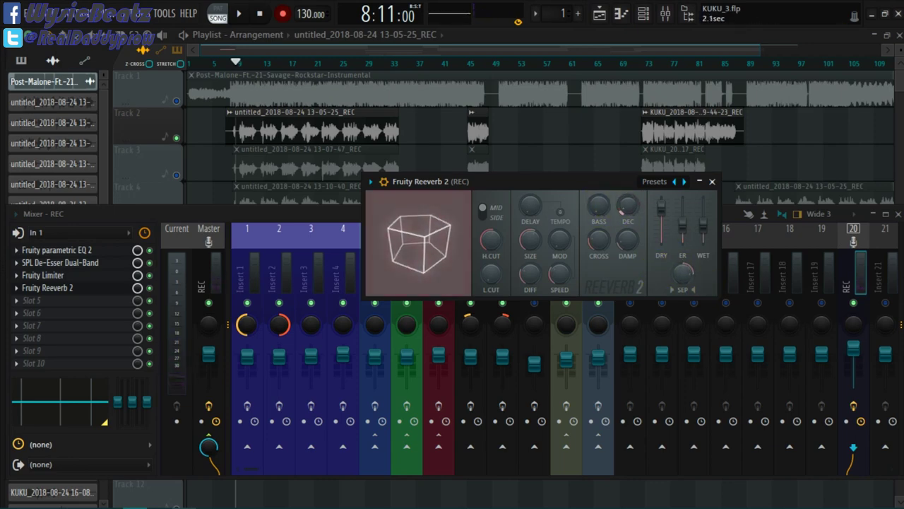
{"action": "left_click_drag", "start_coordinate": [599, 240], "coordinate": [599, 230]}
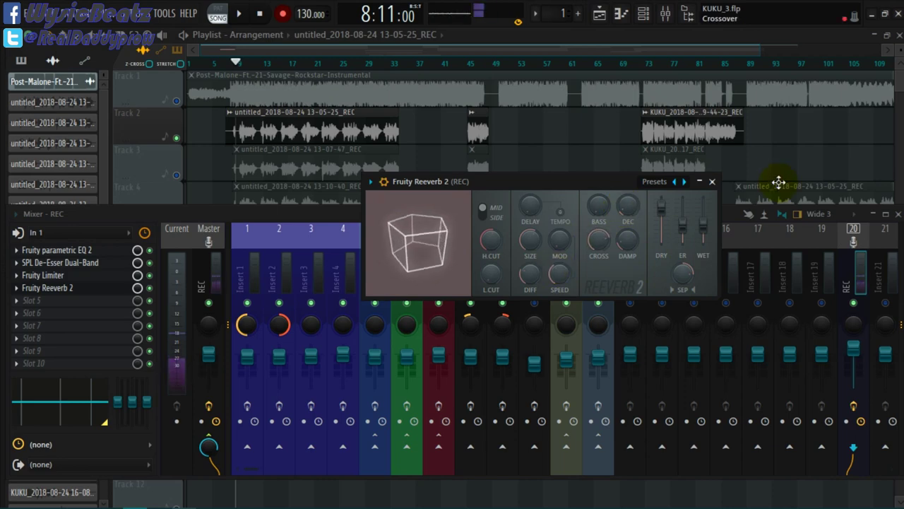
{"action": "left_click", "coordinate": [712, 182]}
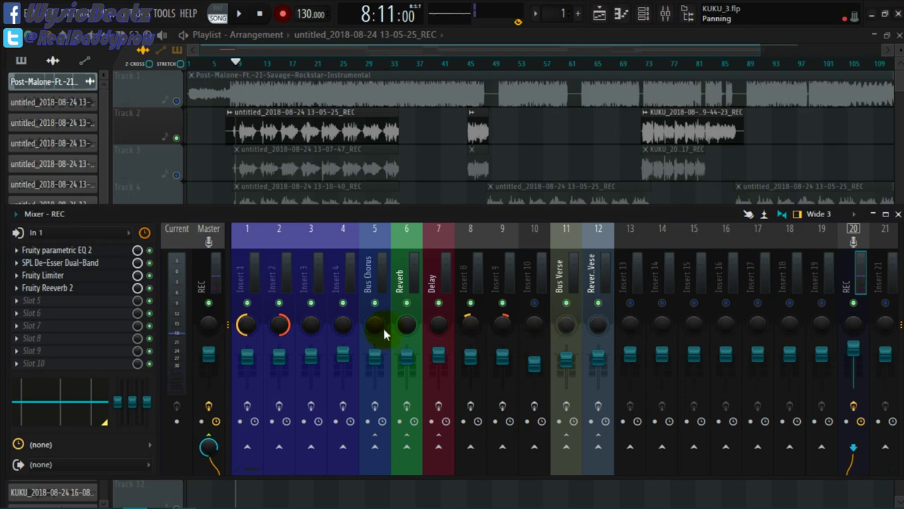
Check the Delay track's effects, return to the REC track and replace its Fruity Reeverb 2 with Fruity Delay 3.
{"action": "left_click", "coordinate": [435, 282]}
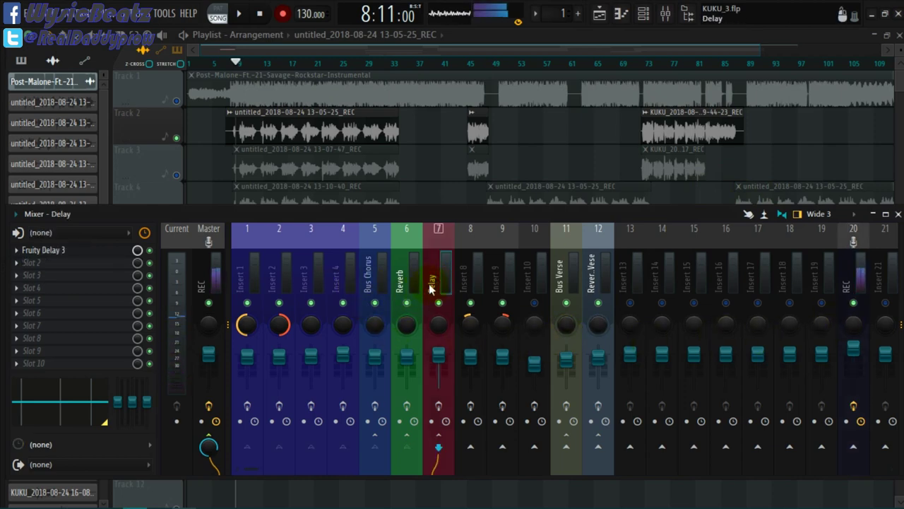
{"action": "left_click", "coordinate": [857, 290]}
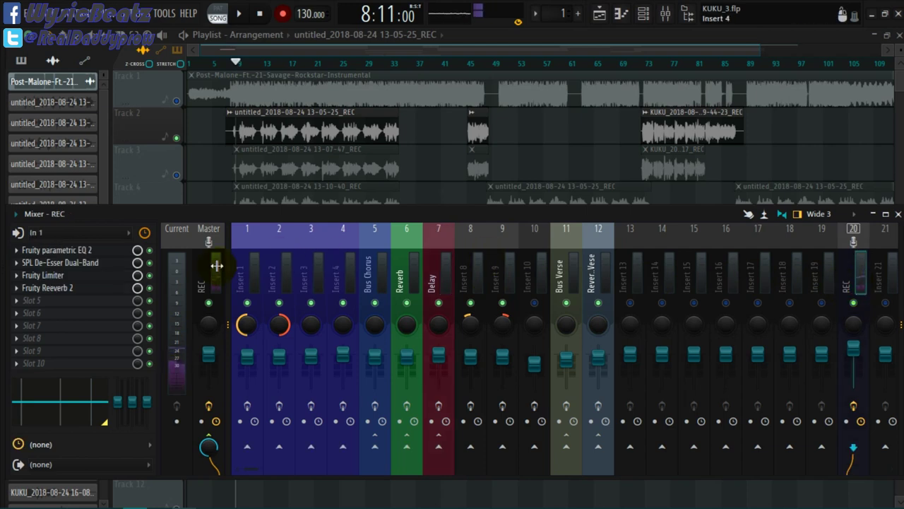
{"action": "left_click", "coordinate": [18, 287]}
{"action": "mouse_move", "coordinate": [75, 226]}
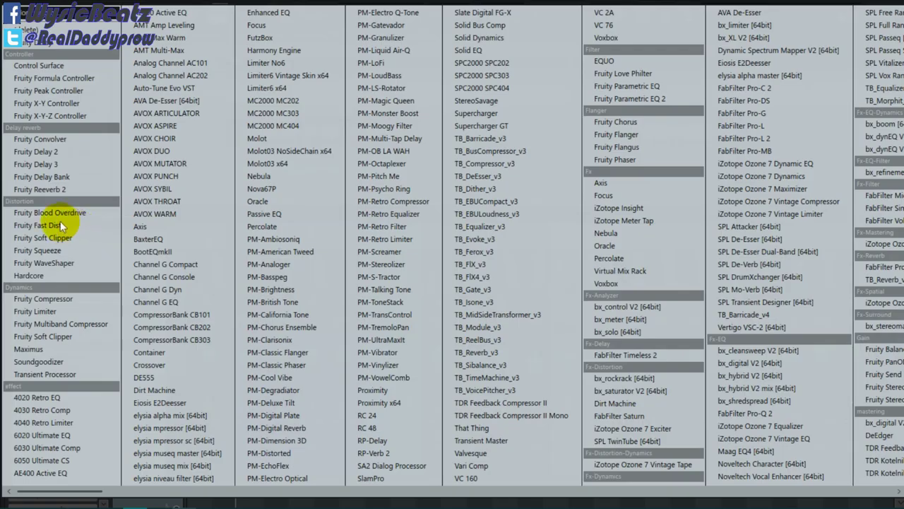
{"action": "left_click", "coordinate": [58, 166]}
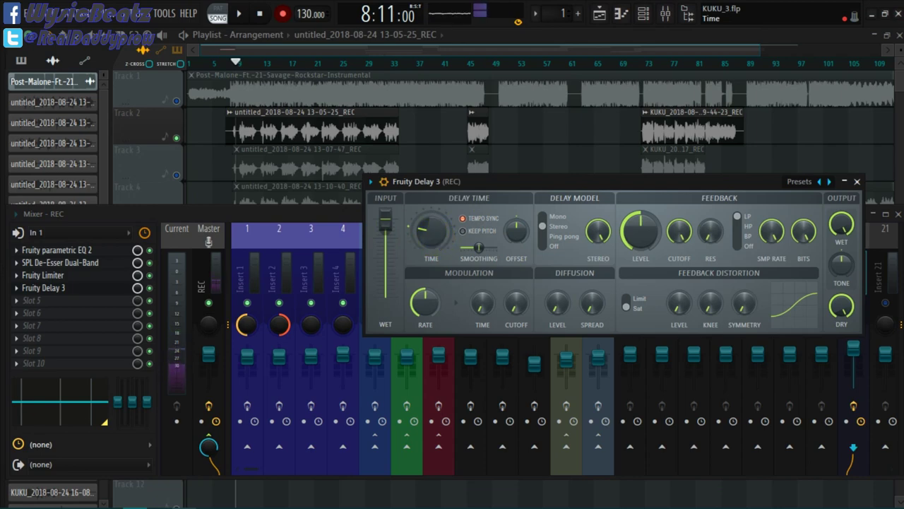
Turn Fruity Delay 3's time to its middle position, choose the Ping pong delay model and lower the feedback level to minimum.
{"action": "left_click", "coordinate": [447, 216]}
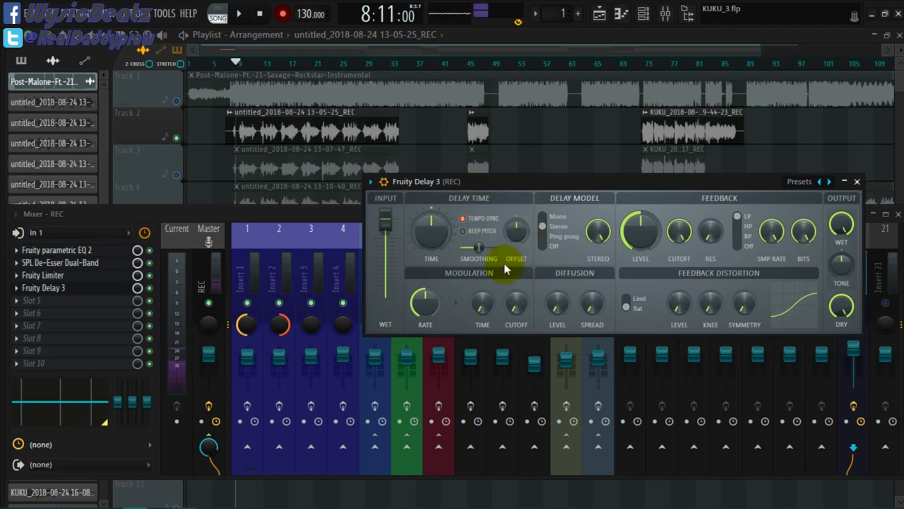
{"action": "left_click", "coordinate": [555, 237]}
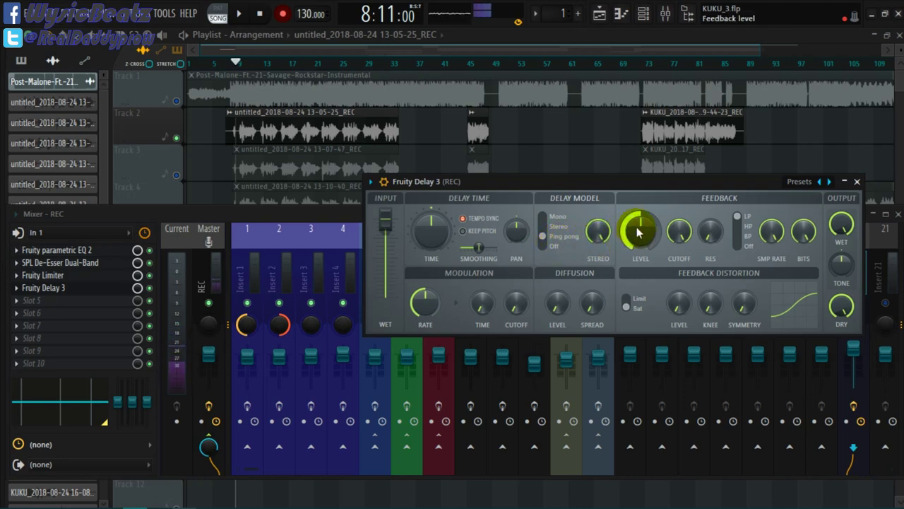
{"action": "left_click_drag", "start_coordinate": [636, 227], "coordinate": [636, 237]}
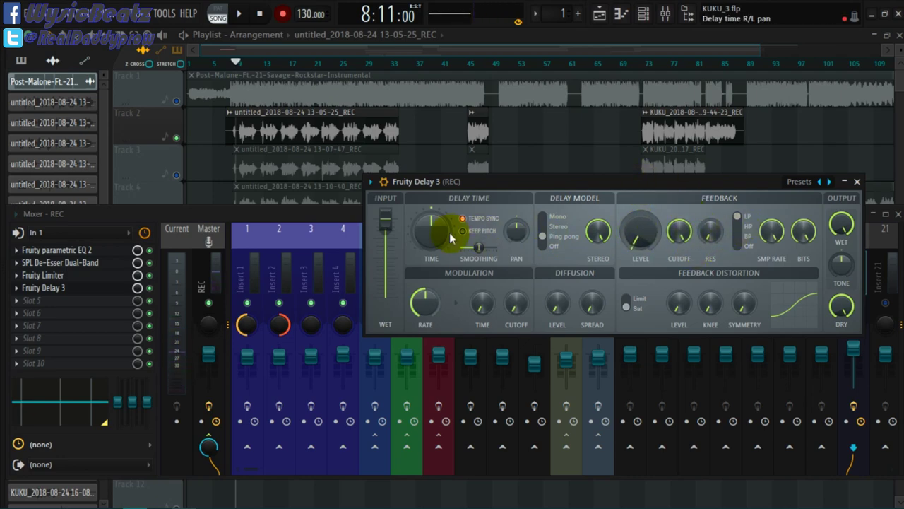
Lower Fruity Delay 3's input wet level to less than half, try the HP feedback filter and return it to LP.
{"action": "left_click_drag", "start_coordinate": [385, 222], "coordinate": [385, 227]}
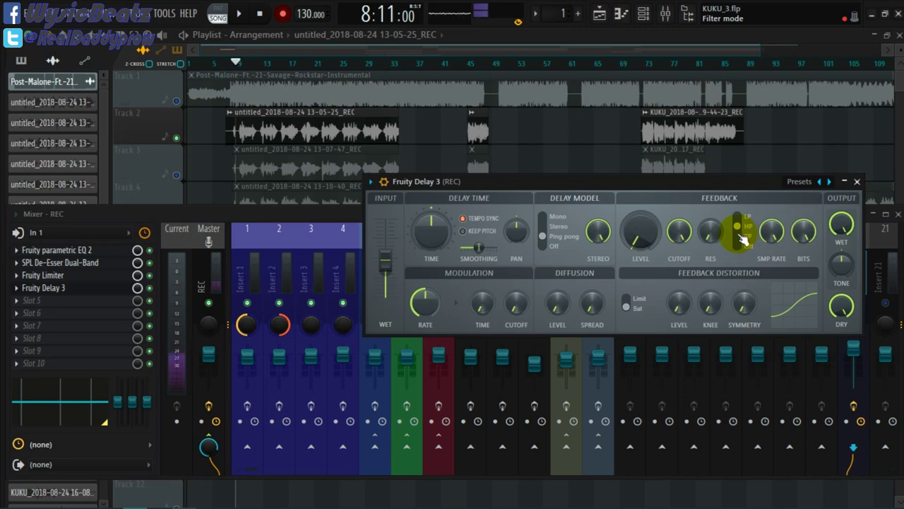
{"action": "left_click", "coordinate": [740, 240]}
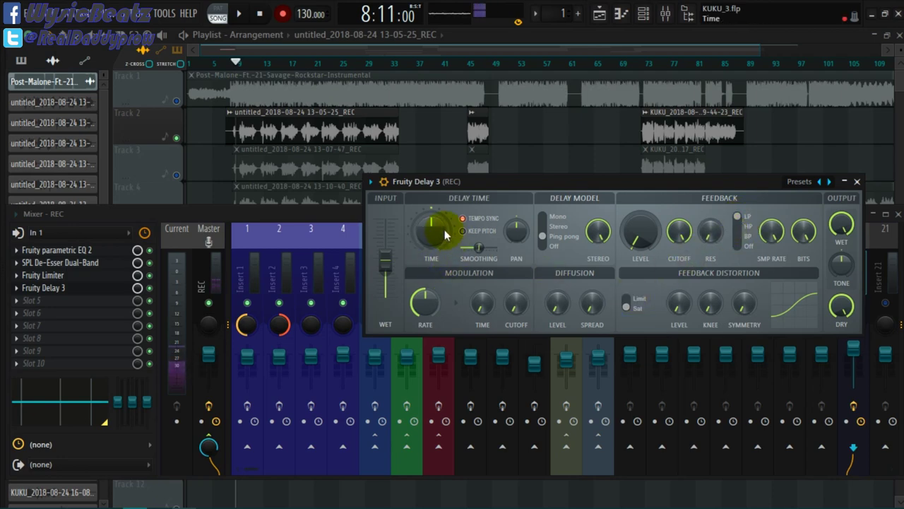
Try the delay's pan at 100.0% and return it to the centre.
{"action": "left_click", "coordinate": [513, 233]}
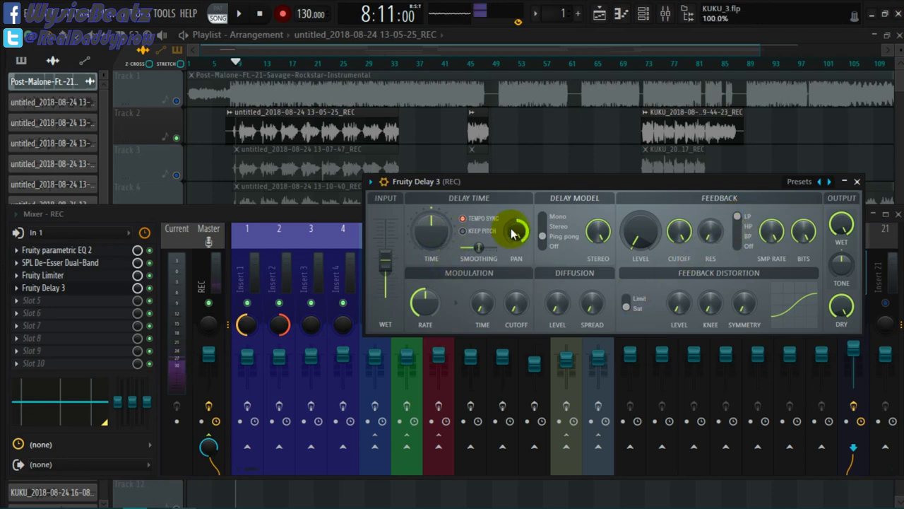
{"action": "left_click_drag", "start_coordinate": [513, 233], "coordinate": [514, 251]}
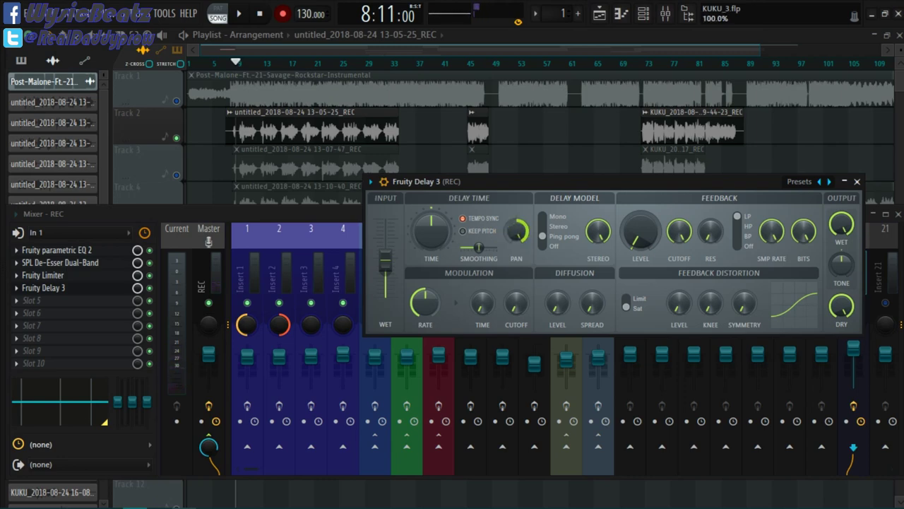
{"action": "left_click_drag", "start_coordinate": [516, 233], "coordinate": [516, 247]}
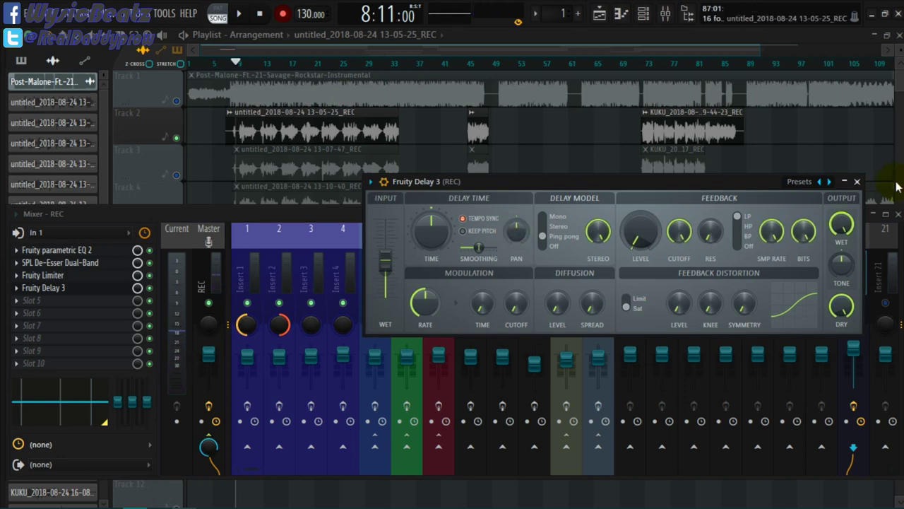
Close Fruity Delay 3 and remove it from slot 4 of the REC track.
{"action": "left_click", "coordinate": [857, 182]}
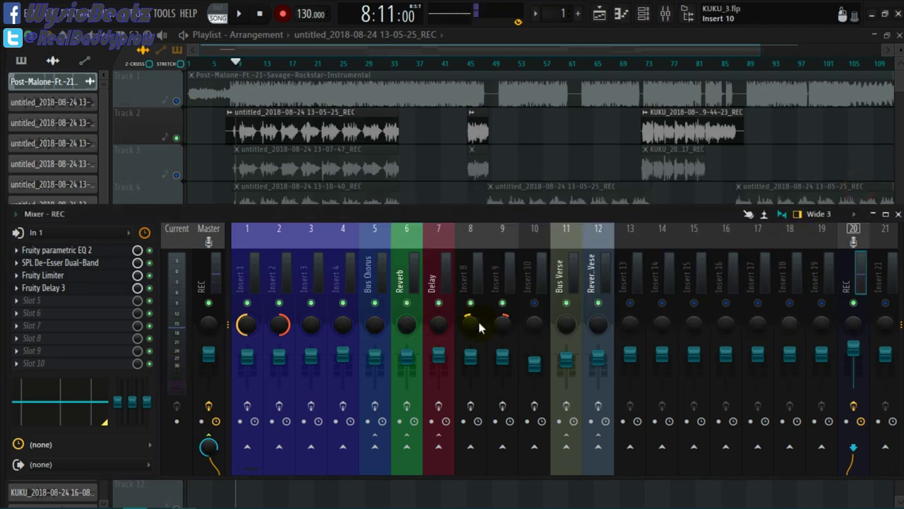
{"action": "left_click", "coordinate": [15, 287]}
{"action": "left_click", "coordinate": [104, 217]}
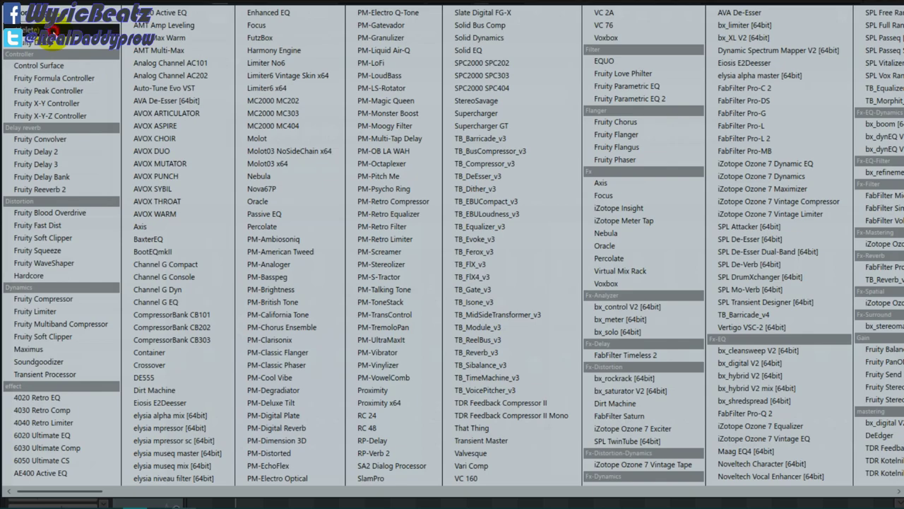
{"action": "left_click", "coordinate": [34, 10]}
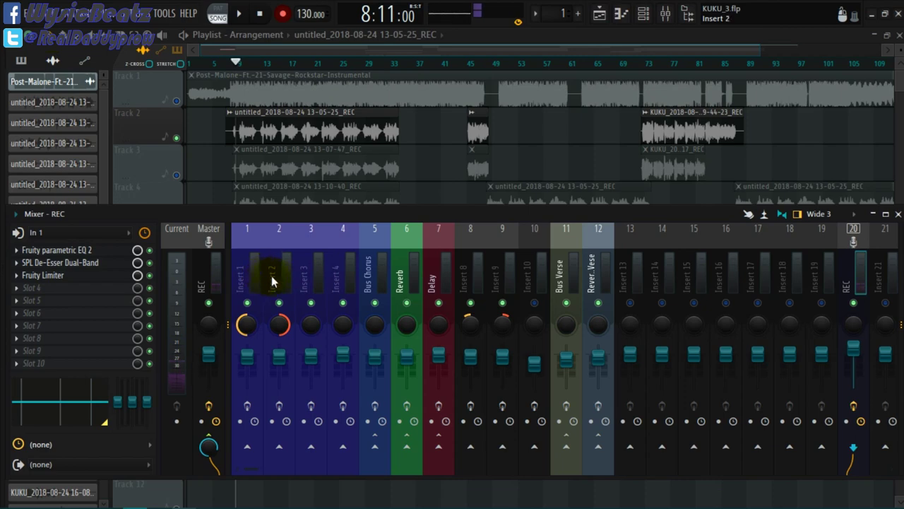
Select the Bus Chorus mixer track and play the song from bar 8 to hear the chorus vocal.
{"action": "left_click", "coordinate": [360, 253]}
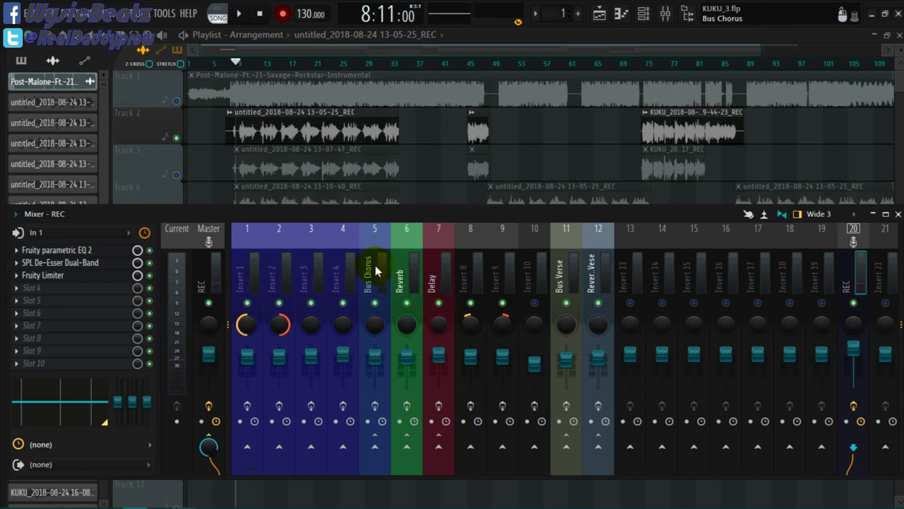
{"action": "left_click", "coordinate": [375, 267]}
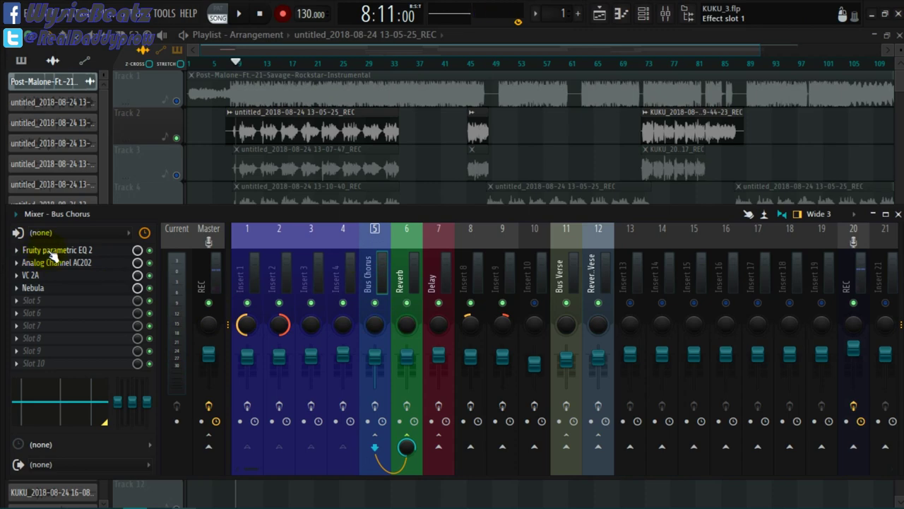
{"action": "key", "text": "space"}
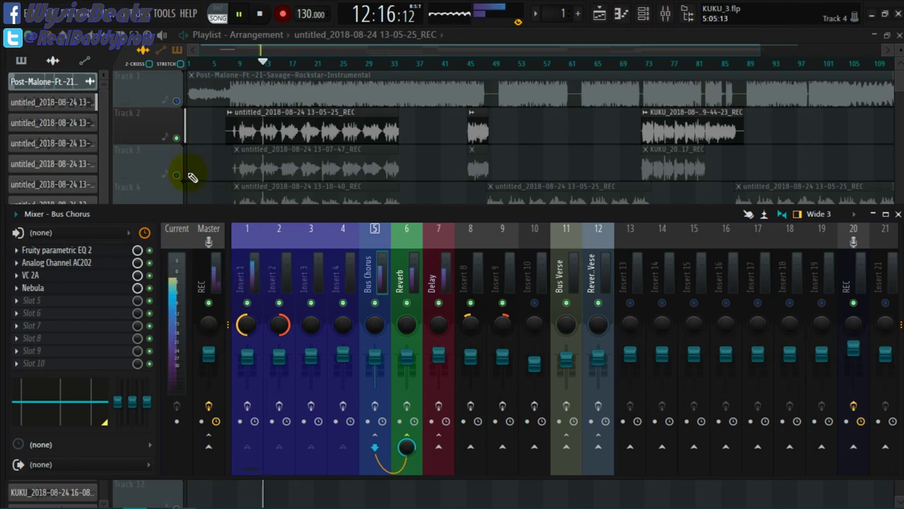
{"action": "key", "text": "space"}
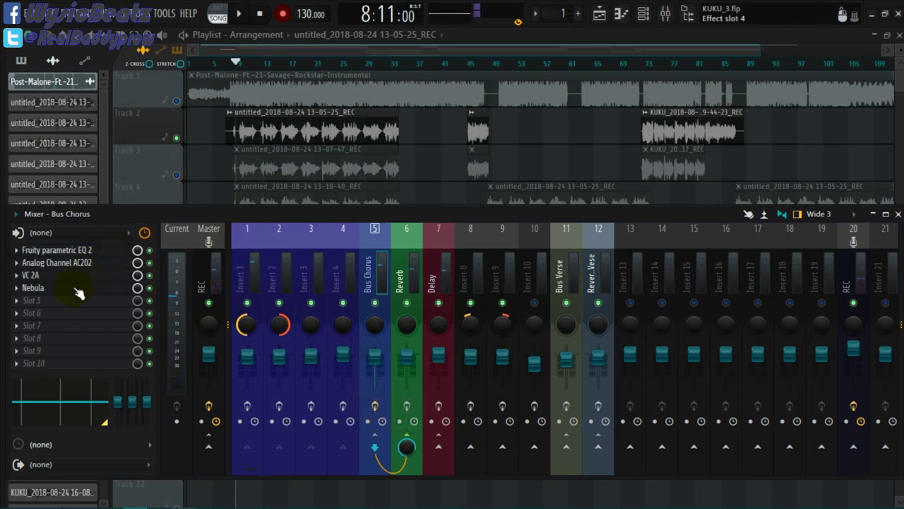
Enable the Bus Chorus, Reverb and Delay effects and play the chorus with playlist tracks 1, 3 and 4 unmuted.
{"action": "left_click", "coordinate": [407, 407]}
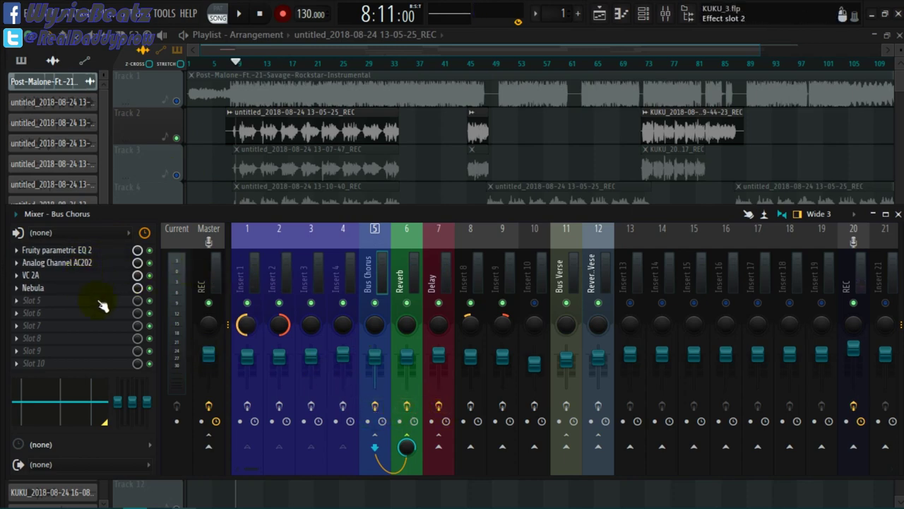
{"action": "key", "text": "space"}
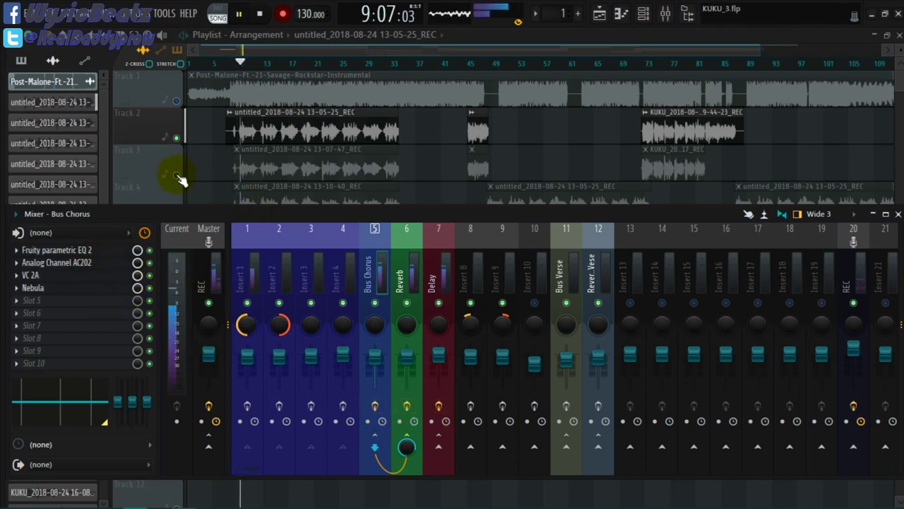
{"action": "key", "text": "F9"}
{"action": "left_click", "coordinate": [177, 212]}
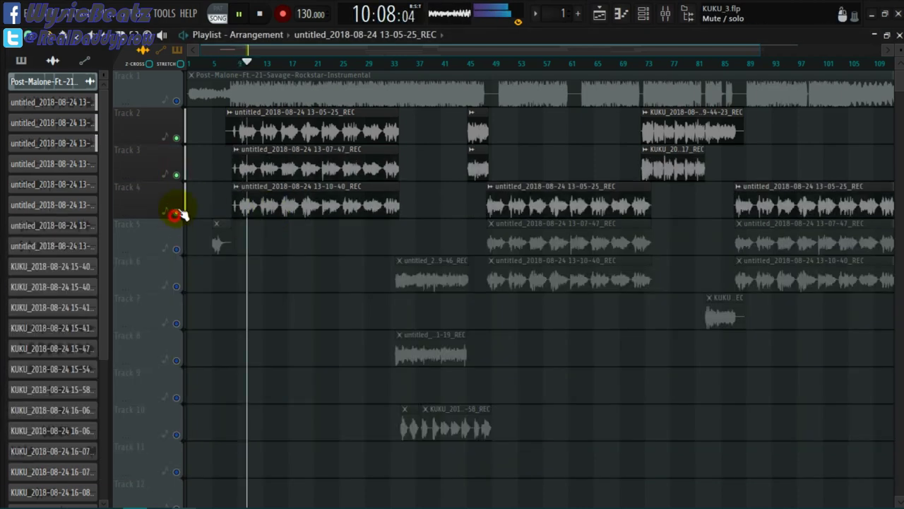
{"action": "left_click", "coordinate": [176, 101]}
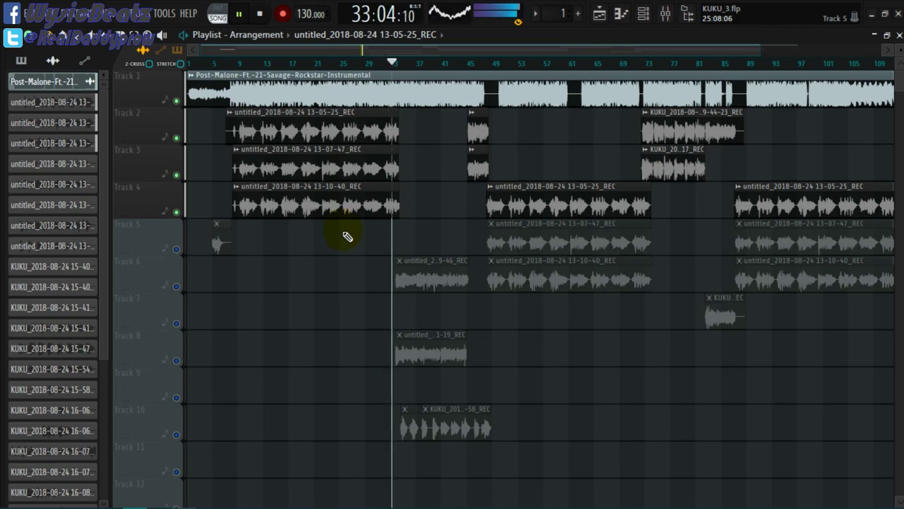
{"action": "key", "text": "space"}
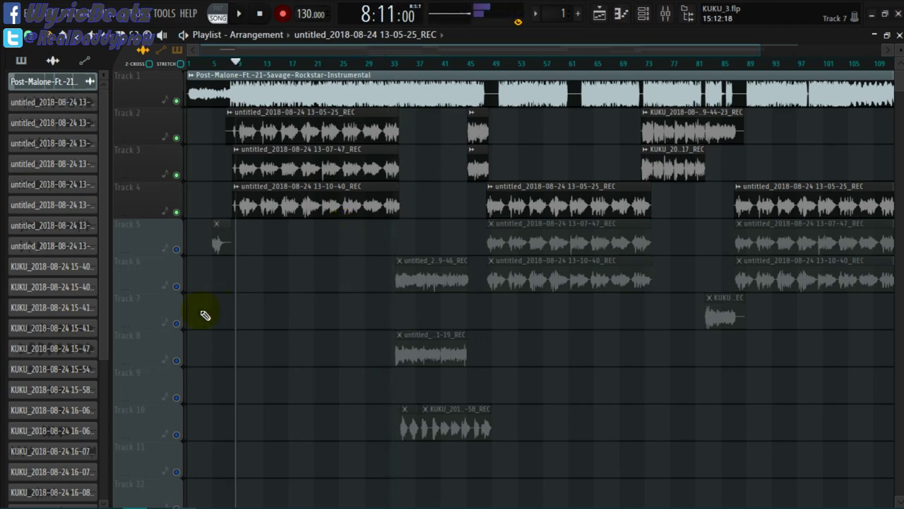
Unmute playlist tracks 6, 7 and 8 and place the playhead at bar 33, just before their first clips.
{"action": "left_click", "coordinate": [176, 287]}
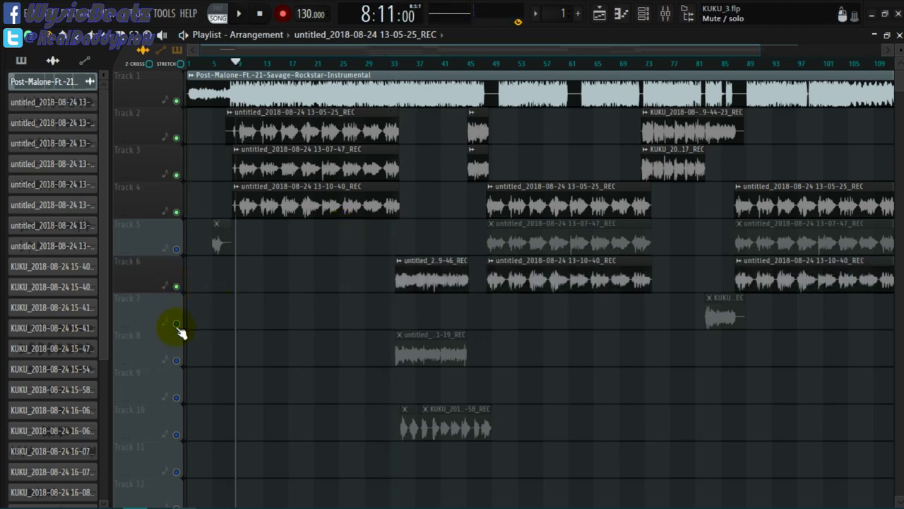
{"action": "left_click", "coordinate": [176, 324]}
{"action": "left_click", "coordinate": [176, 363]}
{"action": "left_click", "coordinate": [176, 212]}
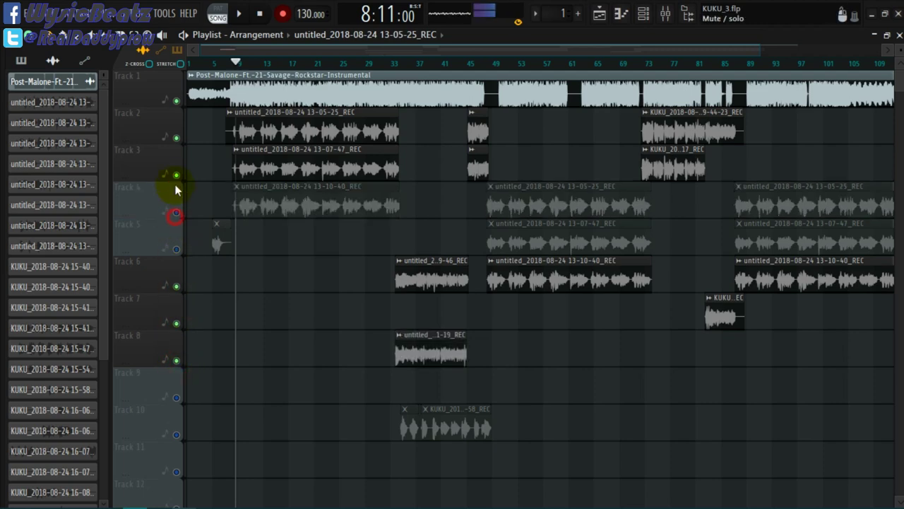
{"action": "left_click", "coordinate": [176, 211]}
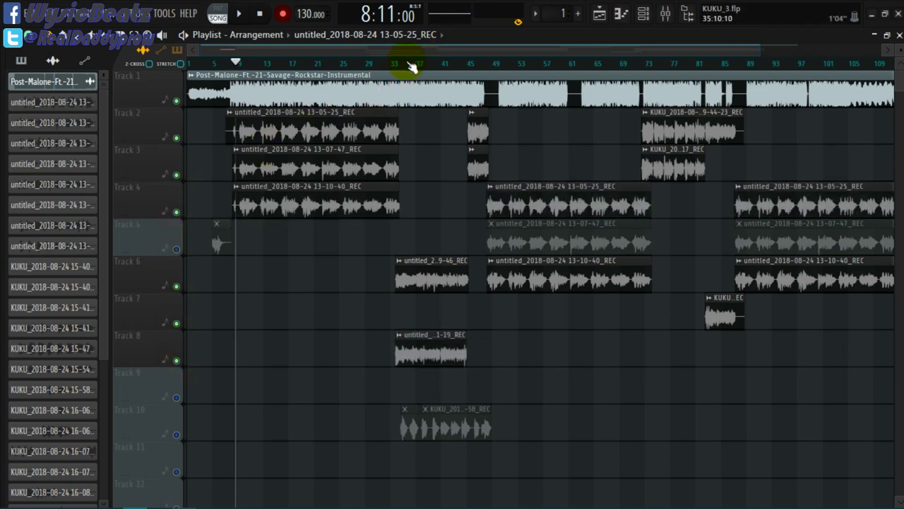
{"action": "left_click_drag", "start_coordinate": [408, 64], "coordinate": [393, 65]}
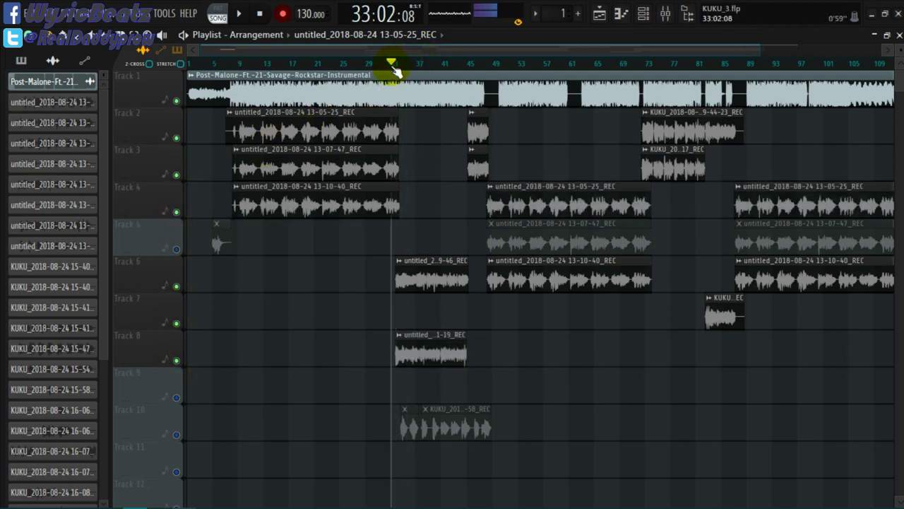
Disable the Bus Chorus and Reverb effects, enable those on Bus Verse and Reverb Vese, and play from bar 33.
{"action": "left_click", "coordinate": [666, 15]}
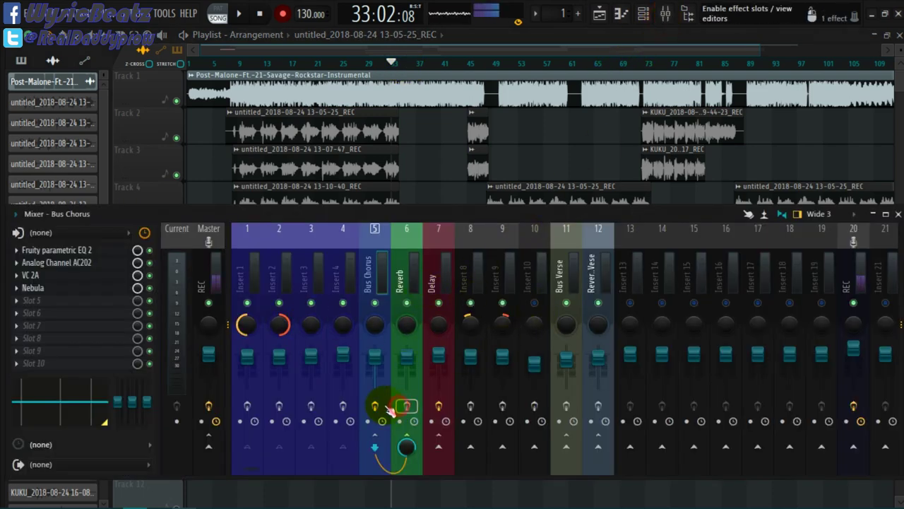
{"action": "left_click", "coordinate": [569, 409]}
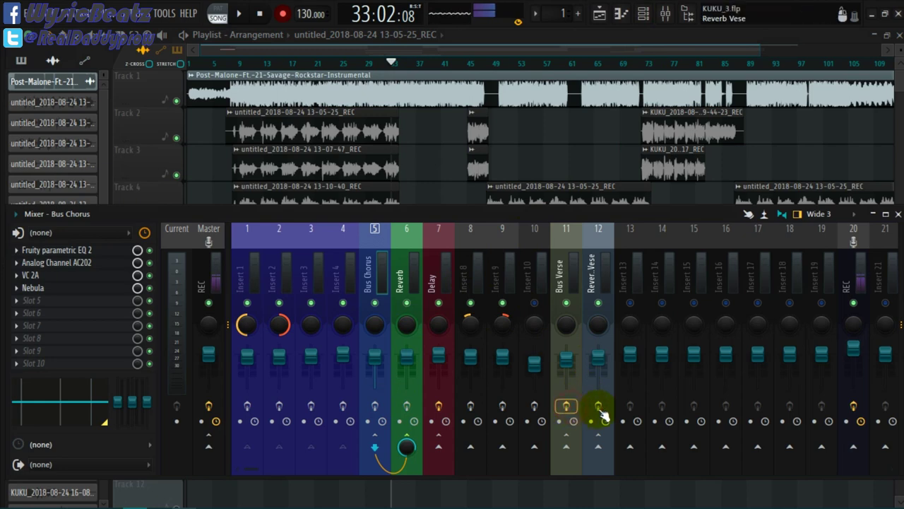
{"action": "left_click", "coordinate": [598, 406]}
{"action": "left_click_drag", "start_coordinate": [600, 222], "coordinate": [510, 381]}
{"action": "key", "text": "space"}
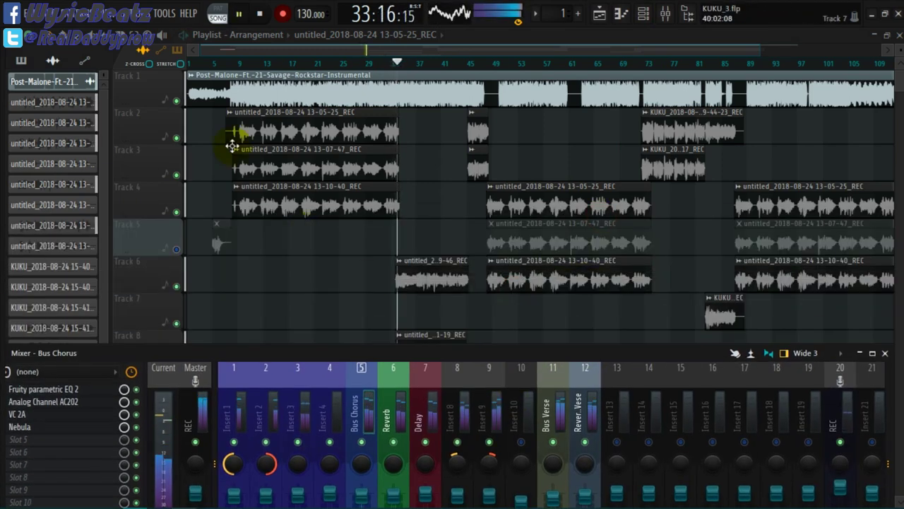
Alternately mute and unmute the instrumental on Track 1 during playback to compare the verse vocals with and without it, ending muted.
{"action": "left_click", "coordinate": [176, 100]}
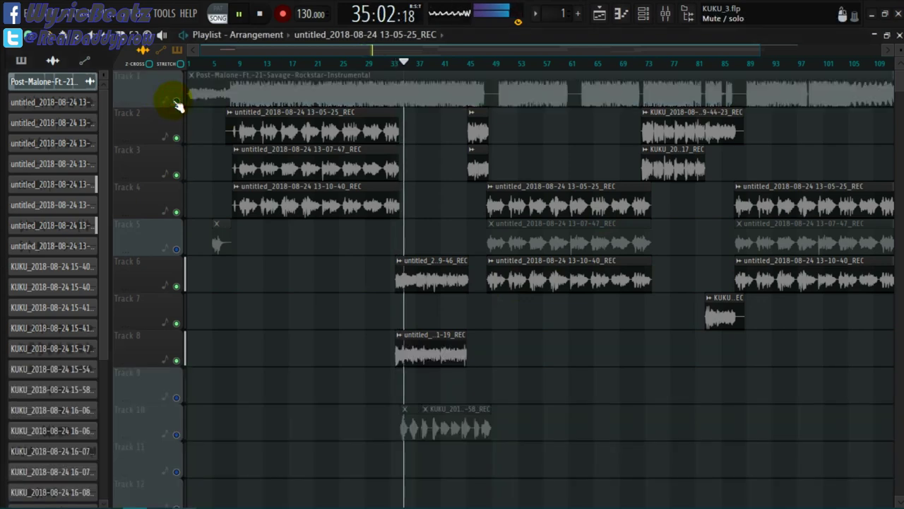
{"action": "left_click", "coordinate": [176, 101]}
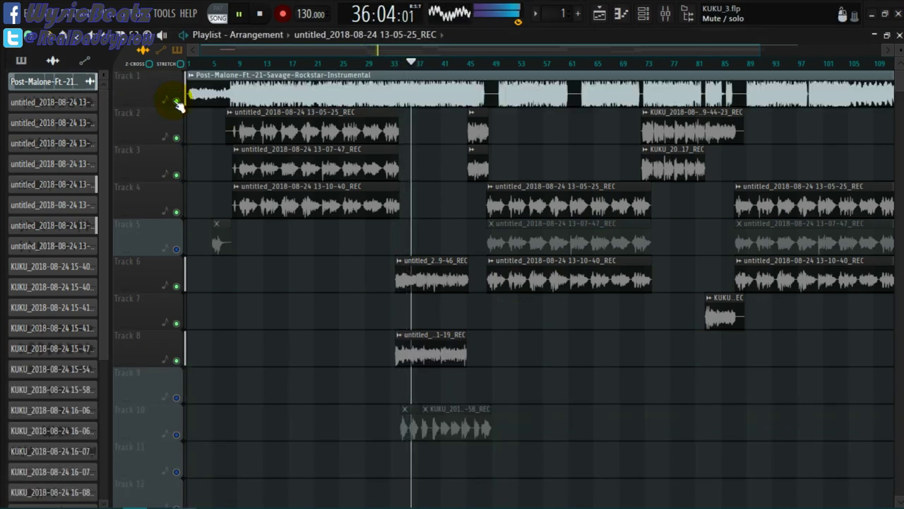
{"action": "left_click", "coordinate": [176, 101]}
{"action": "left_click", "coordinate": [176, 100]}
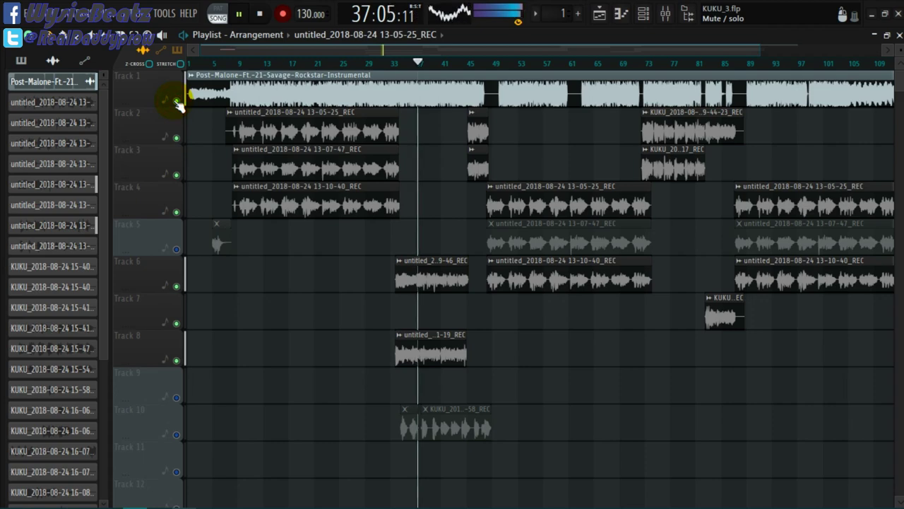
{"action": "left_click", "coordinate": [176, 100]}
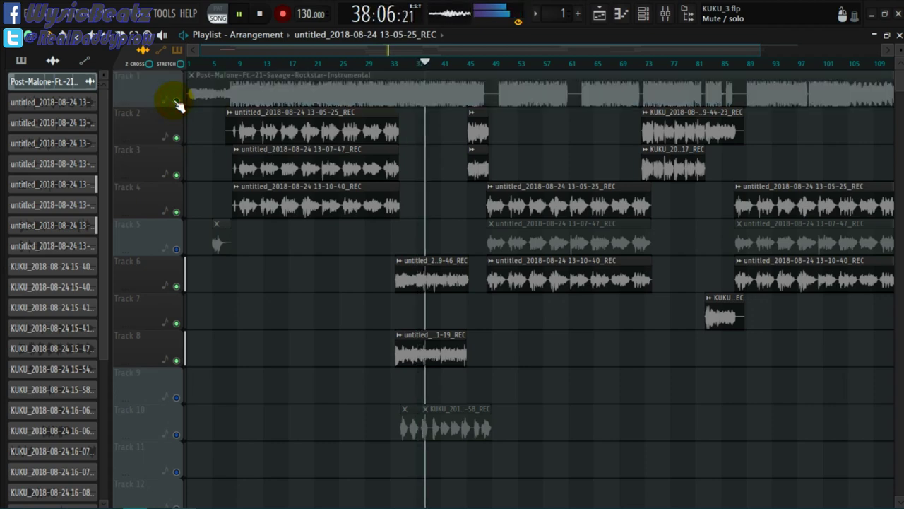
{"action": "left_click", "coordinate": [176, 100]}
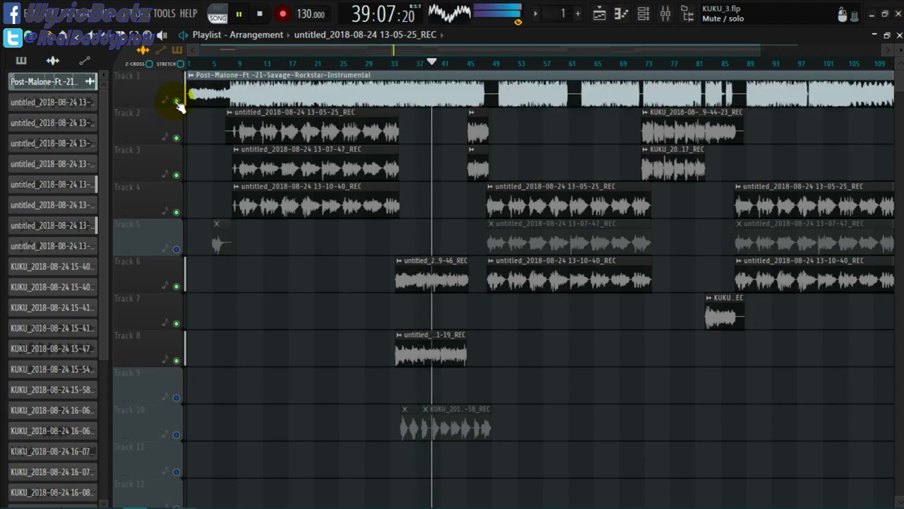
{"action": "left_click", "coordinate": [176, 100]}
{"action": "left_click", "coordinate": [175, 100]}
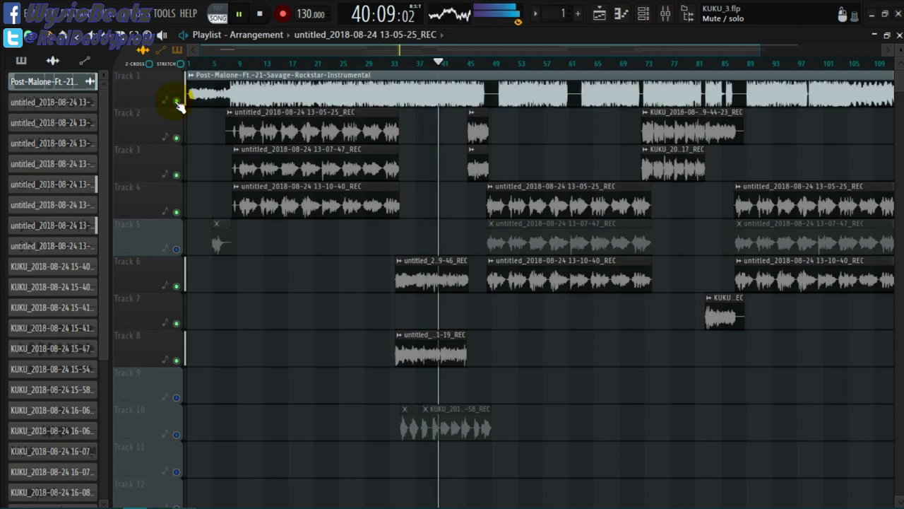
{"action": "left_click", "coordinate": [176, 101]}
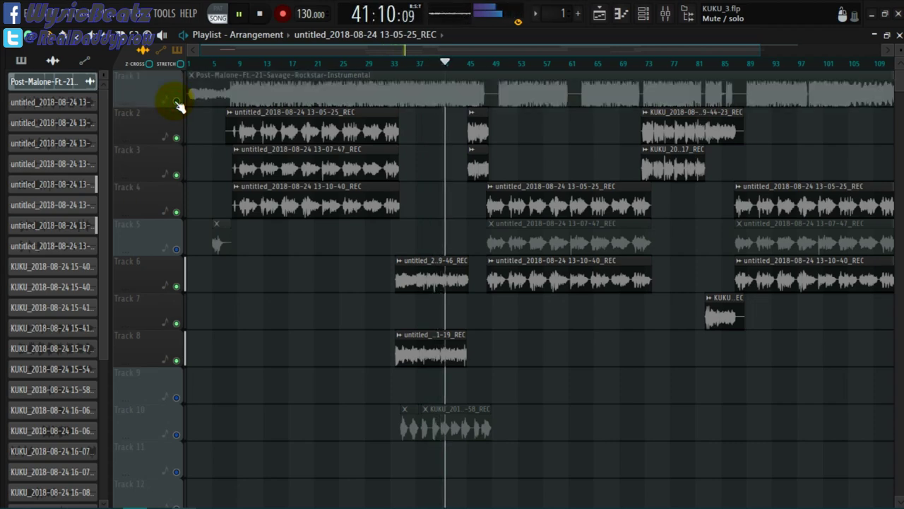
{"action": "left_click", "coordinate": [177, 101]}
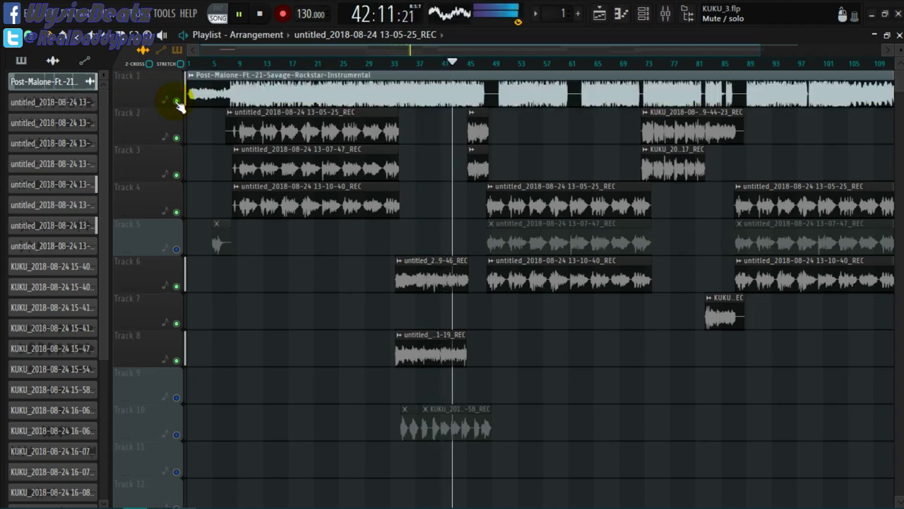
{"action": "left_click", "coordinate": [176, 101]}
{"action": "left_click", "coordinate": [177, 101]}
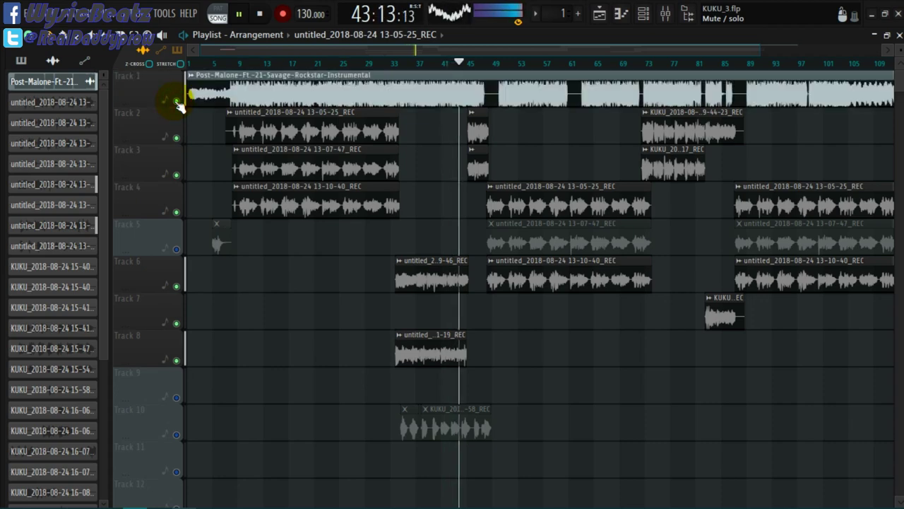
{"action": "left_click", "coordinate": [177, 101]}
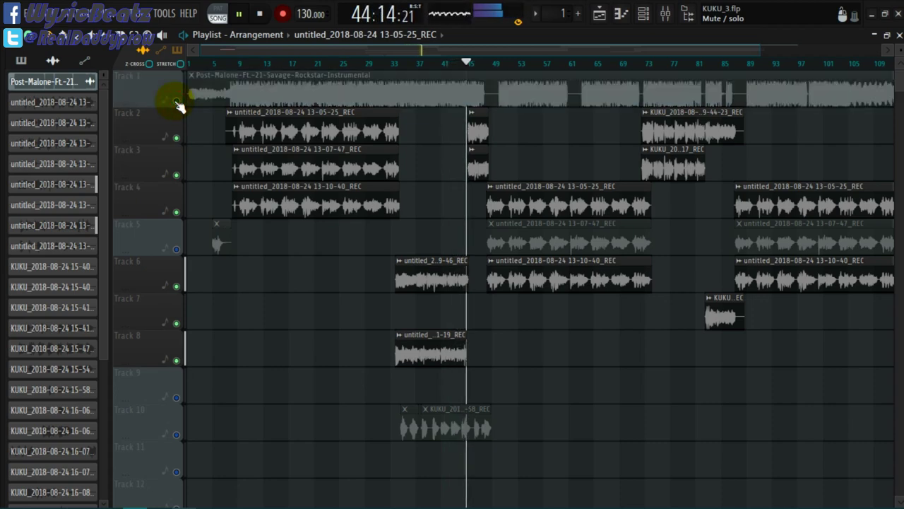
{"action": "left_click", "coordinate": [176, 101]}
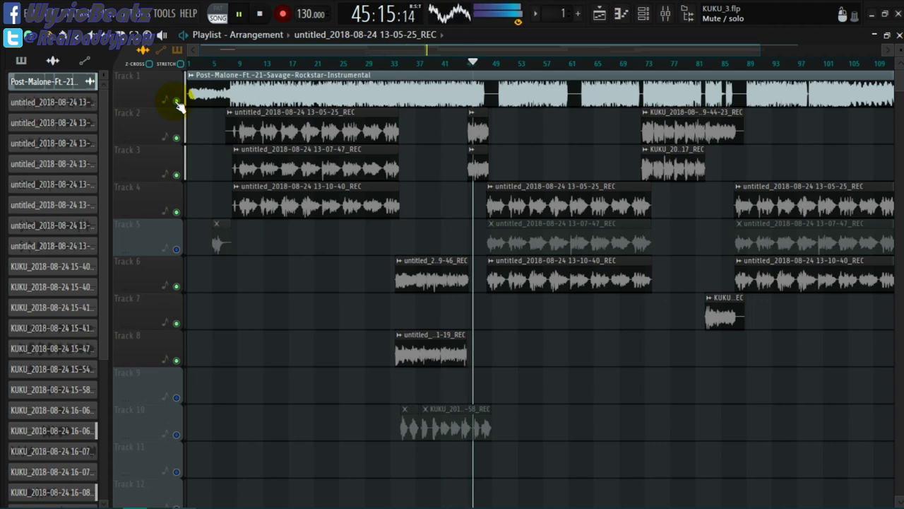
{"action": "left_click", "coordinate": [176, 101]}
{"action": "left_click", "coordinate": [177, 101]}
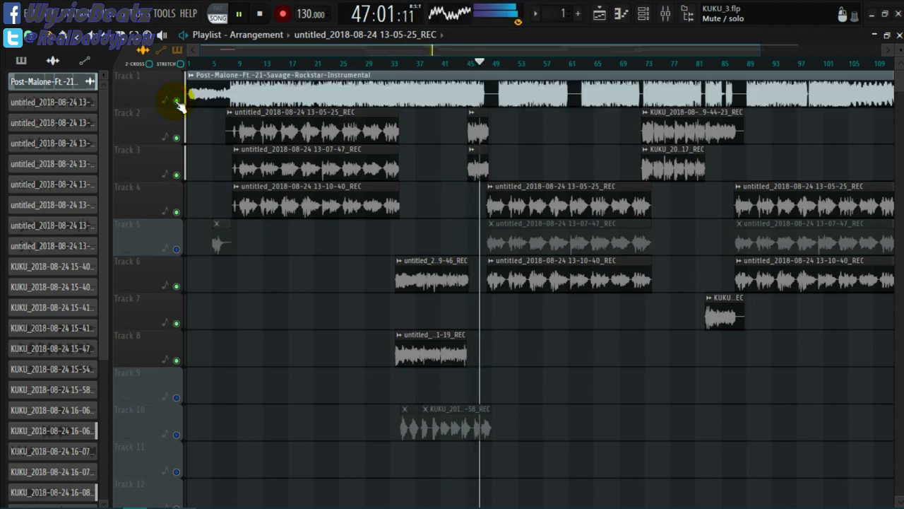
{"action": "left_click", "coordinate": [177, 101]}
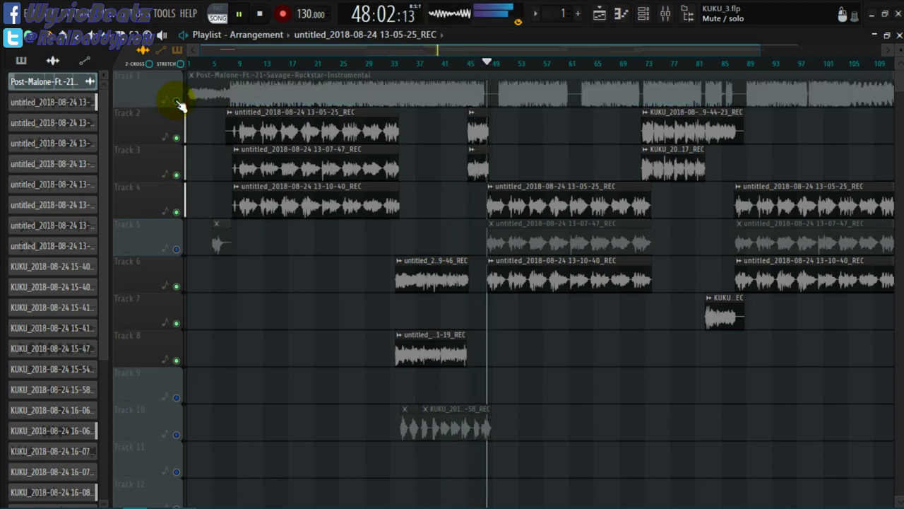
{"action": "left_click", "coordinate": [177, 101]}
Show the mixer again, stop playback and enable the effects on Inserts 1 to 4, Bus Chorus and Reverb.
{"action": "left_click", "coordinate": [664, 14]}
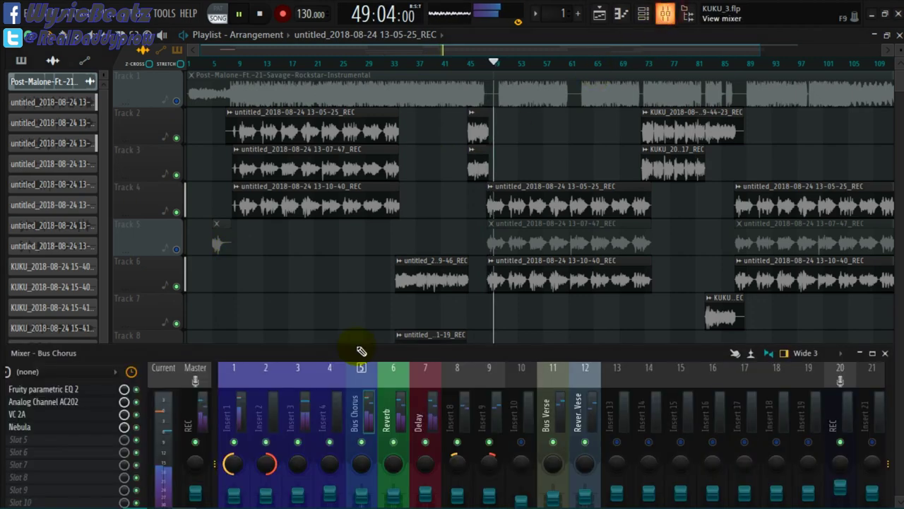
{"action": "left_click_drag", "start_coordinate": [417, 359], "coordinate": [421, 151]}
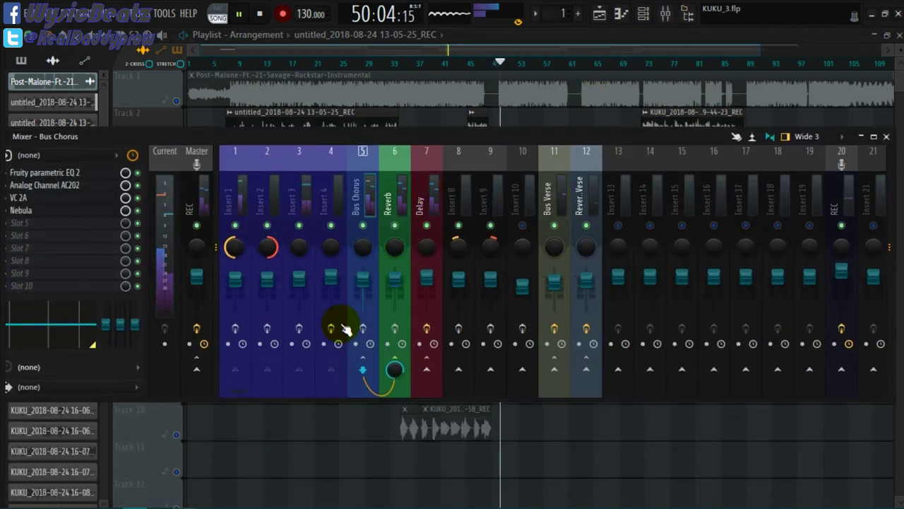
{"action": "key", "text": "space"}
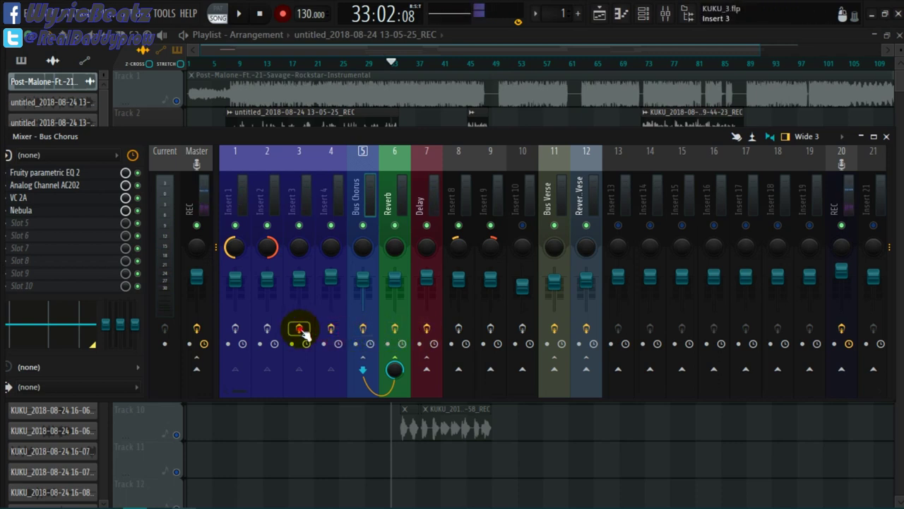
{"action": "left_click_drag", "start_coordinate": [404, 134], "coordinate": [351, 199]}
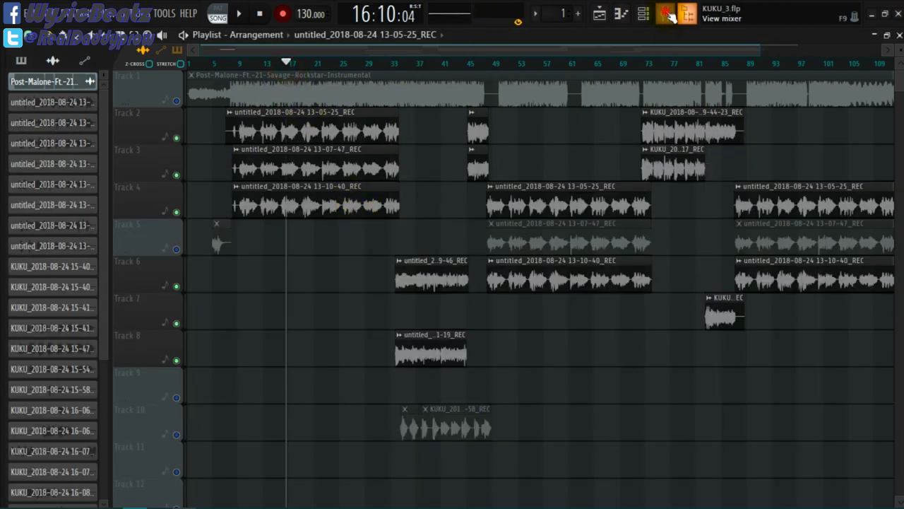
Enable the effects on Insert 8 and Insert 9 and play the song from bar 16.
{"action": "left_click", "coordinate": [668, 13]}
{"action": "left_click", "coordinate": [502, 452]}
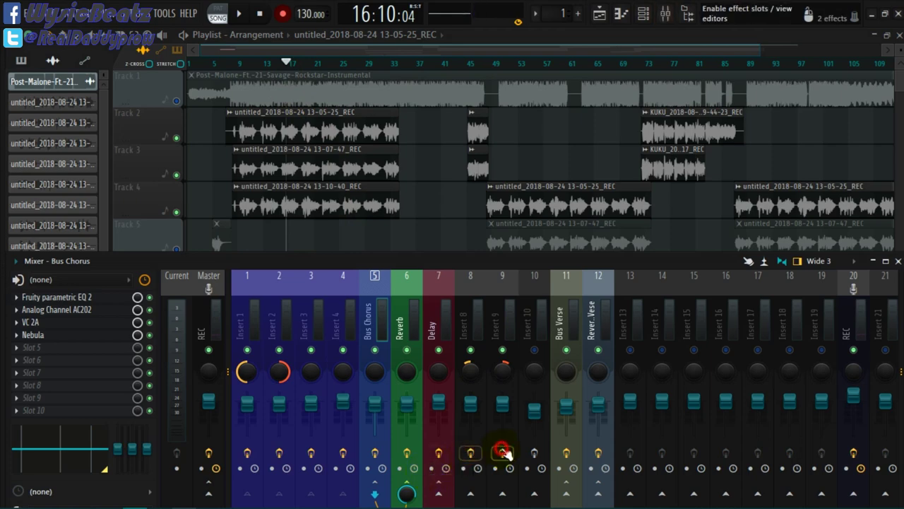
{"action": "key", "text": "space"}
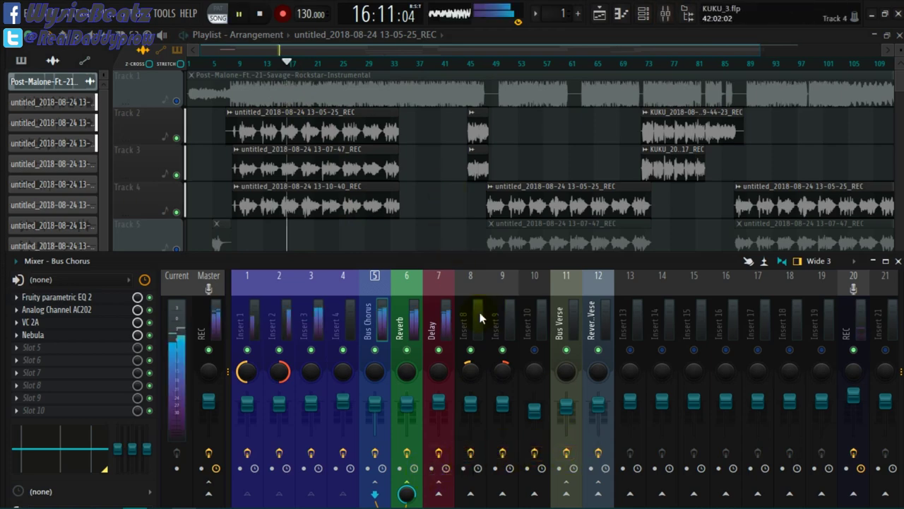
Disable the effects on Bus Verse and Reverb Vese, restart playback from bar 16 and hide the mixer.
{"action": "key", "text": "space"}
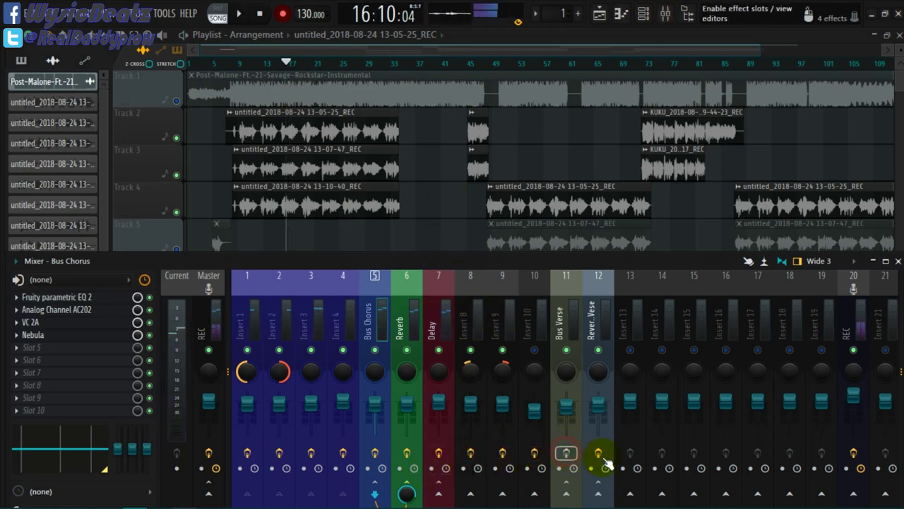
{"action": "key", "text": "space"}
{"action": "left_click", "coordinate": [598, 452]}
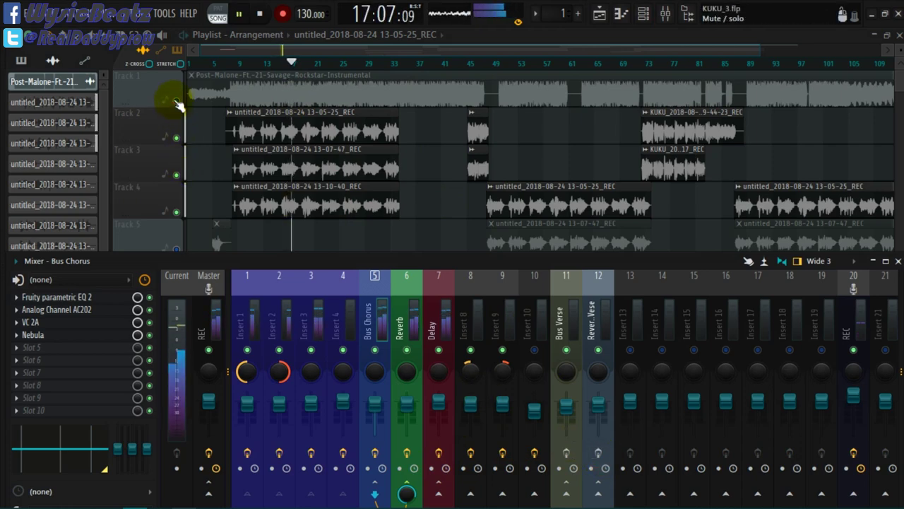
{"action": "key", "text": "F9"}
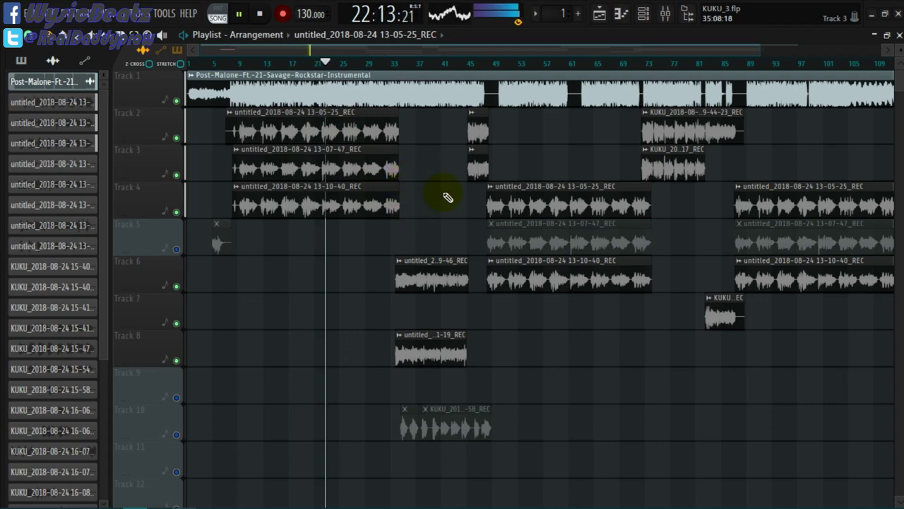
During playback, enable the Bus Verse and Reverb Vese effects and disable those on Bus Chorus and Reverb.
{"action": "left_click", "coordinate": [664, 14]}
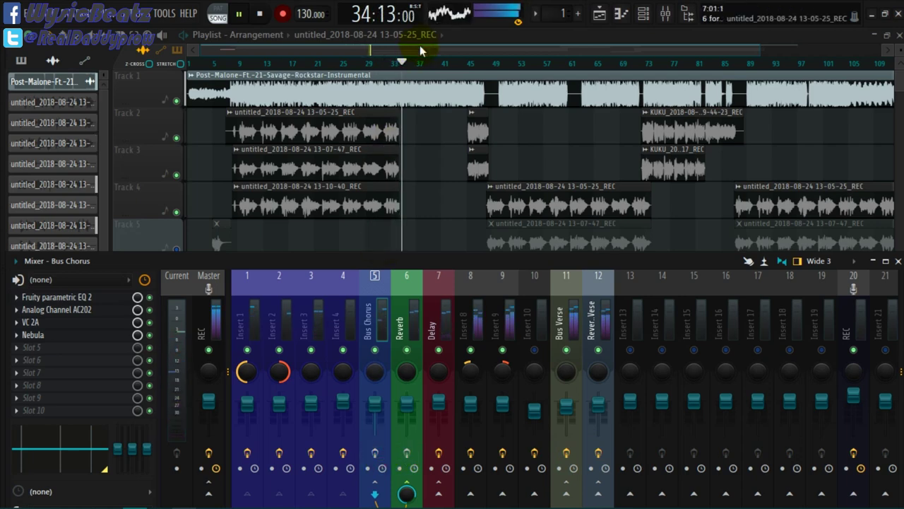
{"action": "key", "text": "F9"}
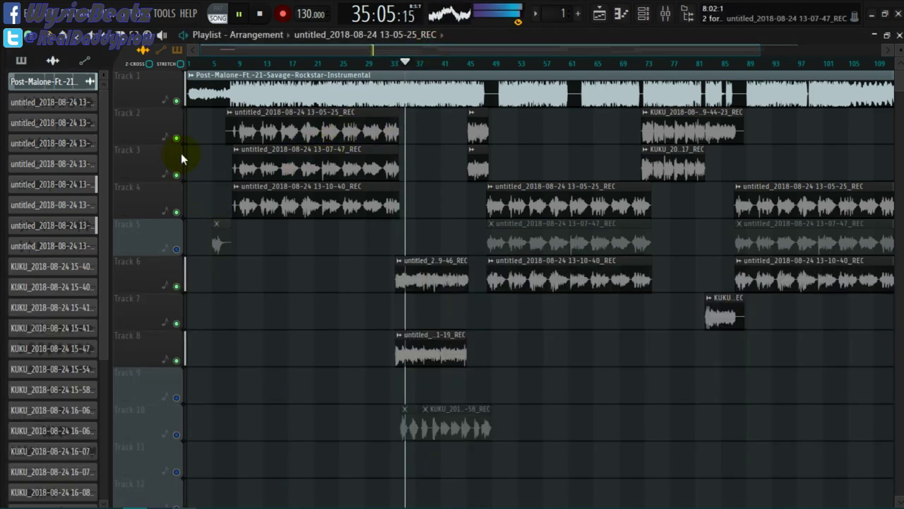
Toggle the instrumental's mute on Track 1 to compare the verse vocals with and without it, and unmute Track 10.
{"action": "left_click", "coordinate": [177, 101]}
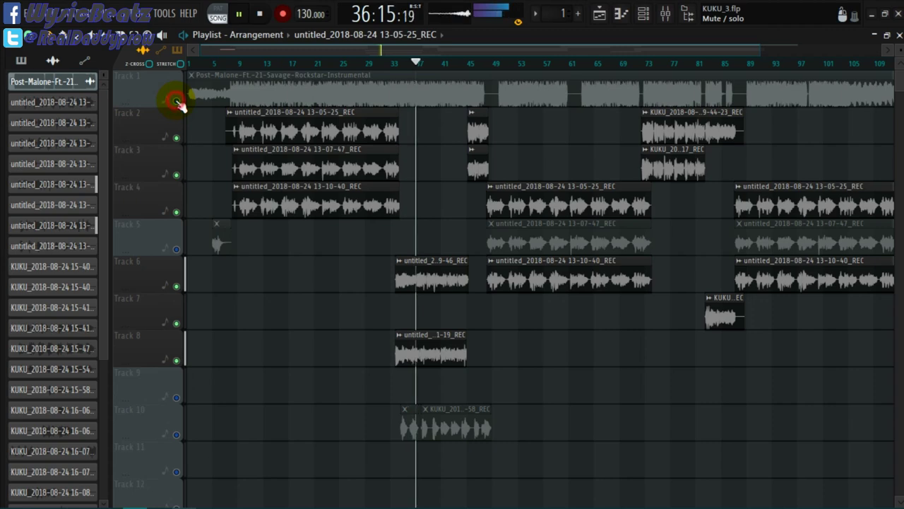
{"action": "left_click", "coordinate": [177, 101]}
{"action": "left_click", "coordinate": [176, 101]}
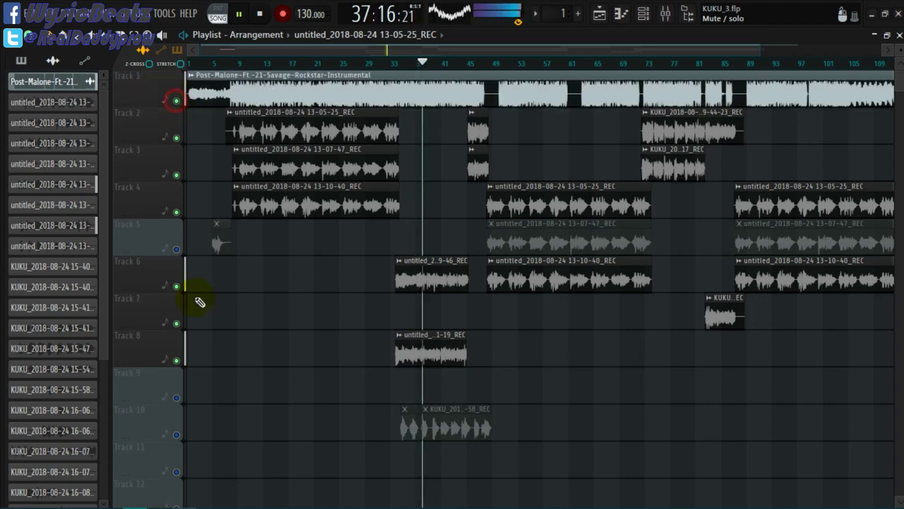
{"action": "left_click", "coordinate": [177, 434]}
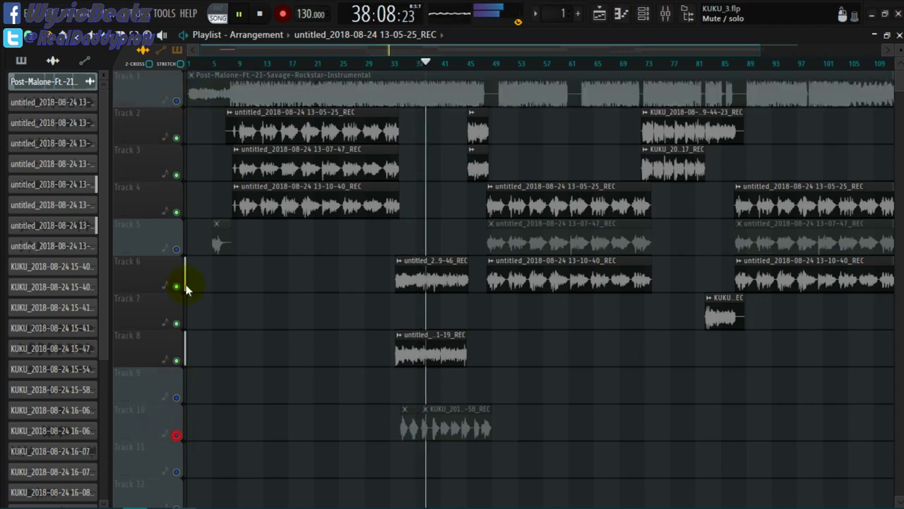
{"action": "left_click", "coordinate": [177, 101]}
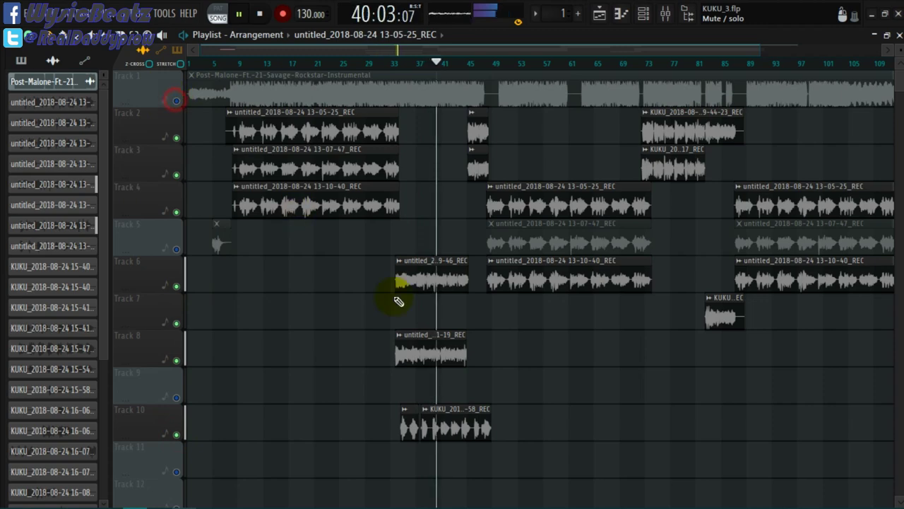
Unmute Insert 10 in the mixer and disable its StereoSavage effect while the song plays.
{"action": "key", "text": "F9"}
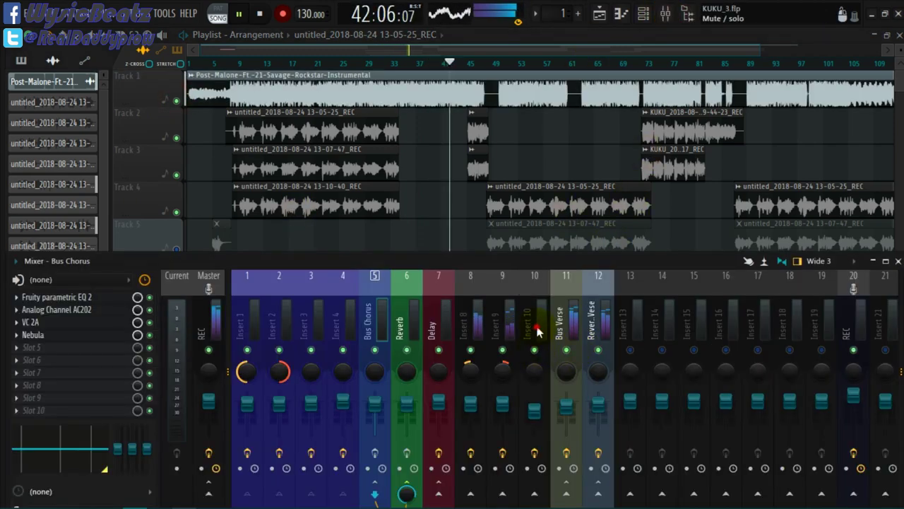
{"action": "left_click", "coordinate": [535, 327]}
{"action": "left_click", "coordinate": [149, 309]}
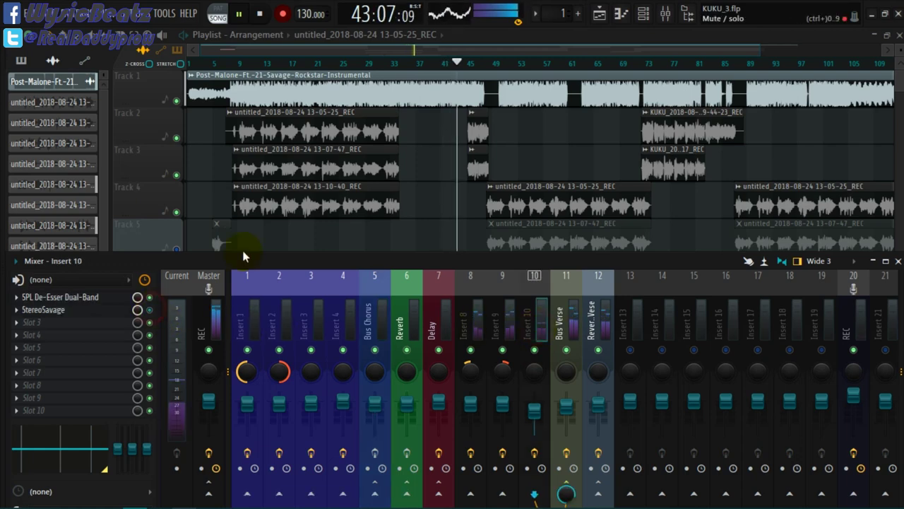
{"action": "key", "text": "F9"}
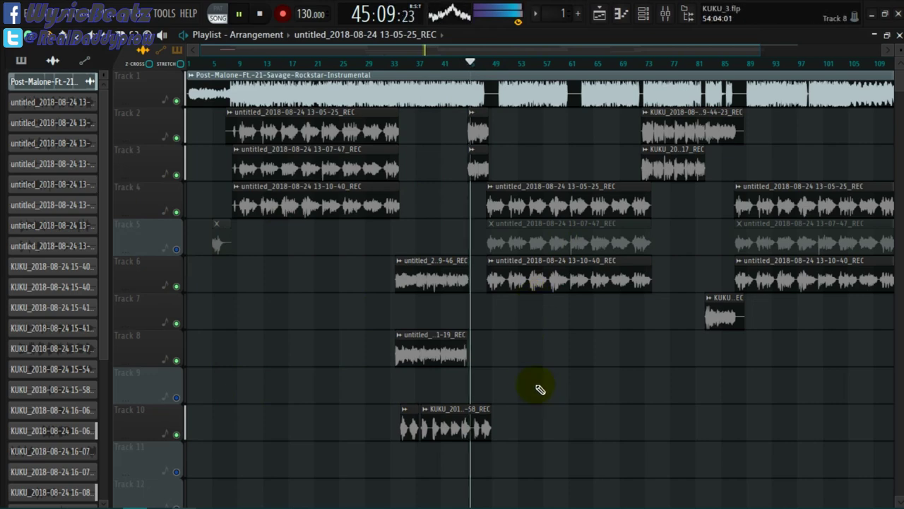
Mute and unmute the instrumental on Track 1 around bars 46 to 48, ending unmuted, and stop playback.
{"action": "left_click", "coordinate": [178, 101]}
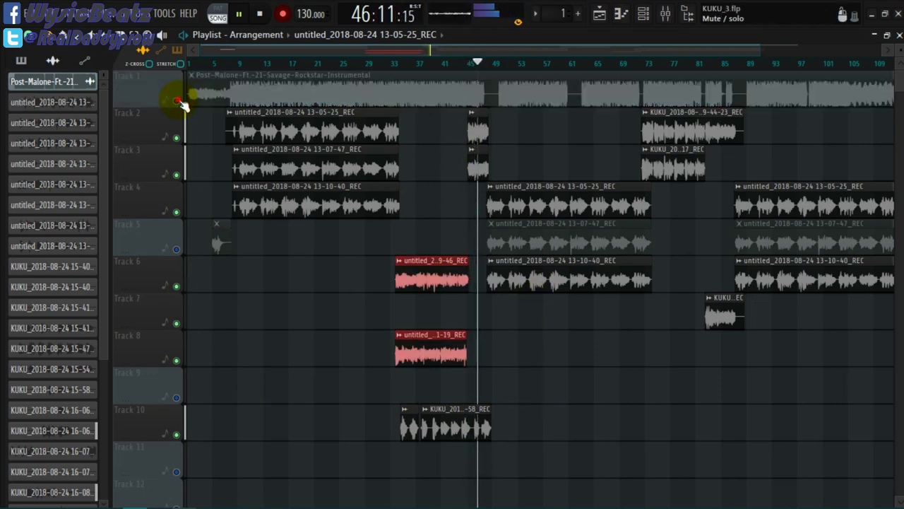
{"action": "left_click", "coordinate": [178, 101]}
{"action": "left_click", "coordinate": [178, 101]}
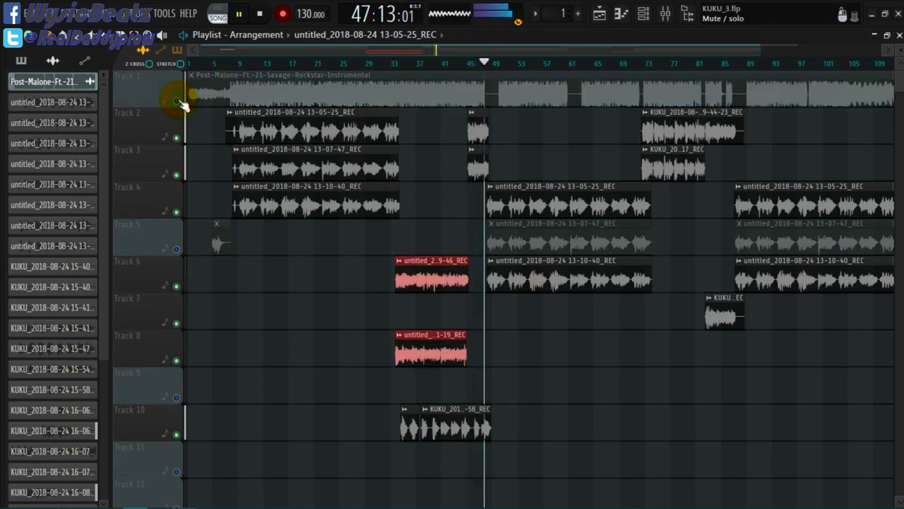
{"action": "left_click", "coordinate": [178, 101]}
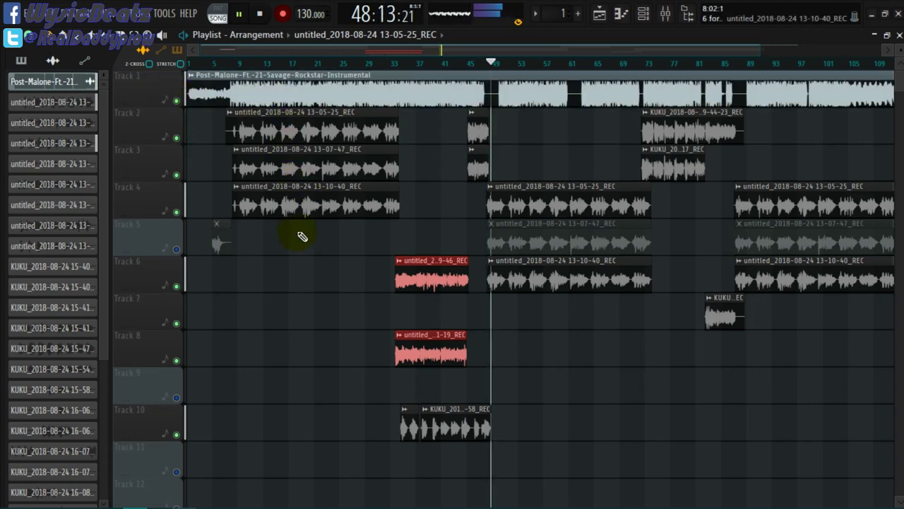
{"action": "key", "text": "space"}
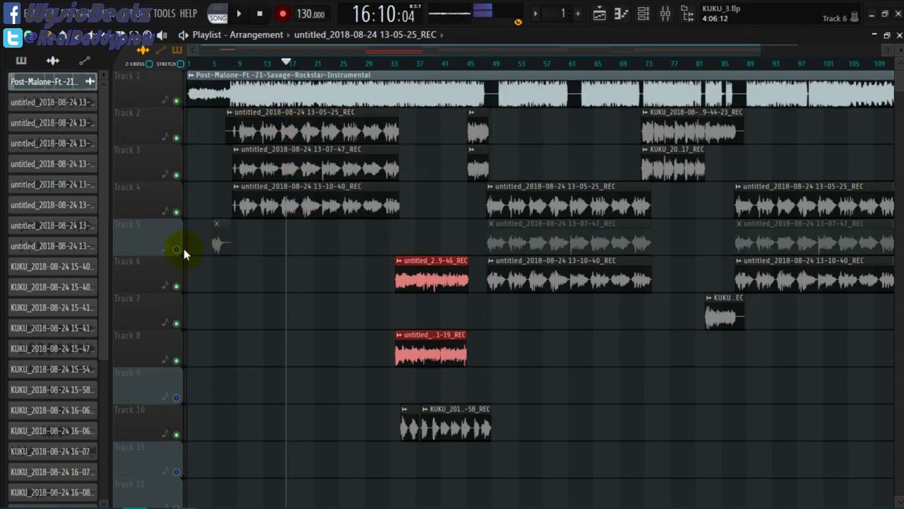
Unmute Track 5 and Track 9 in the playlist and clear the clip selection.
{"action": "left_click", "coordinate": [178, 250]}
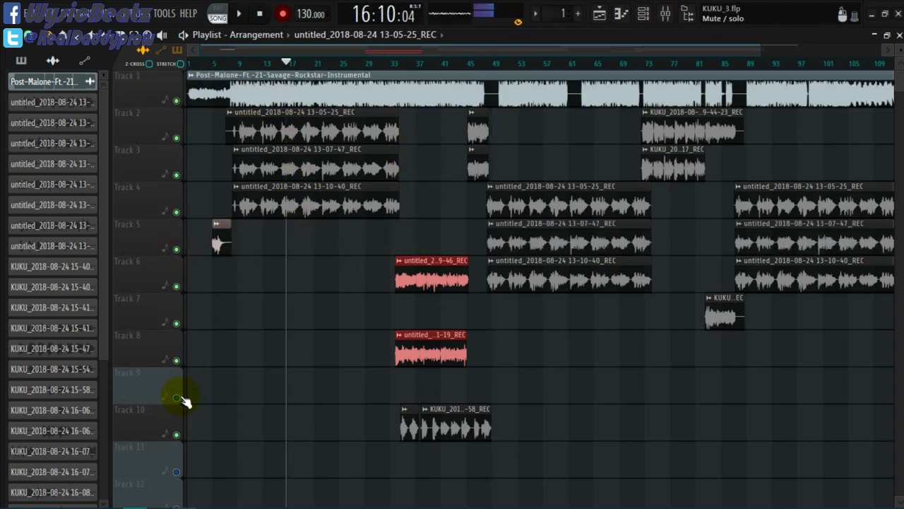
{"action": "left_click", "coordinate": [178, 397]}
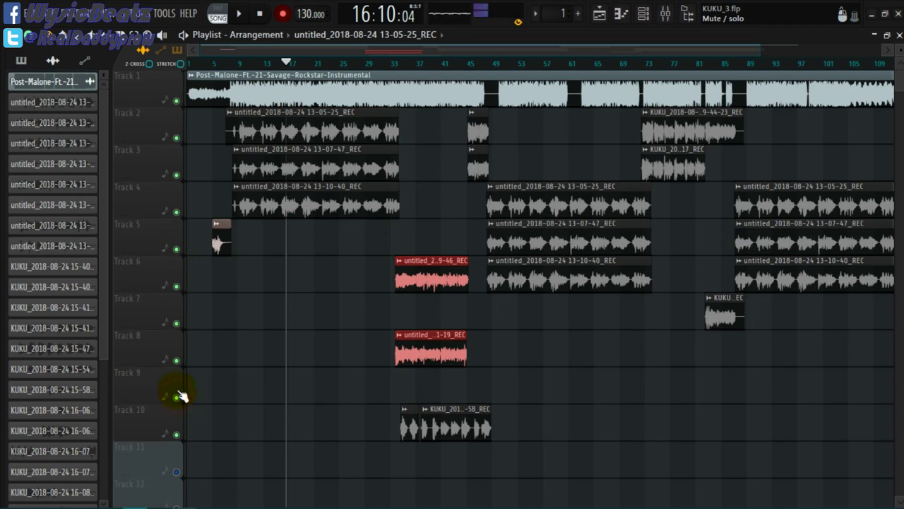
{"action": "left_click", "coordinate": [245, 297]}
{"action": "right_click", "coordinate": [406, 310]}
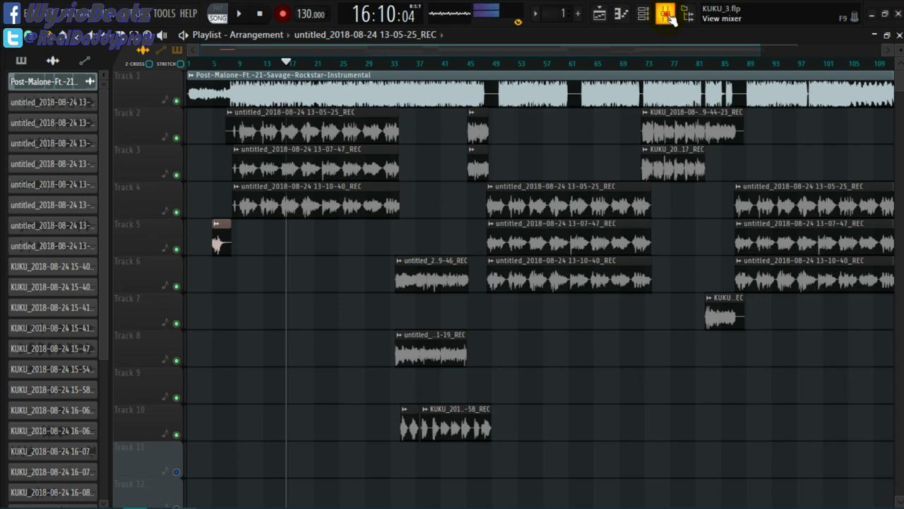
Show the whole mixer over the playlist and enable the effects on Reverb and Bus Chorus.
{"action": "left_click", "coordinate": [667, 14]}
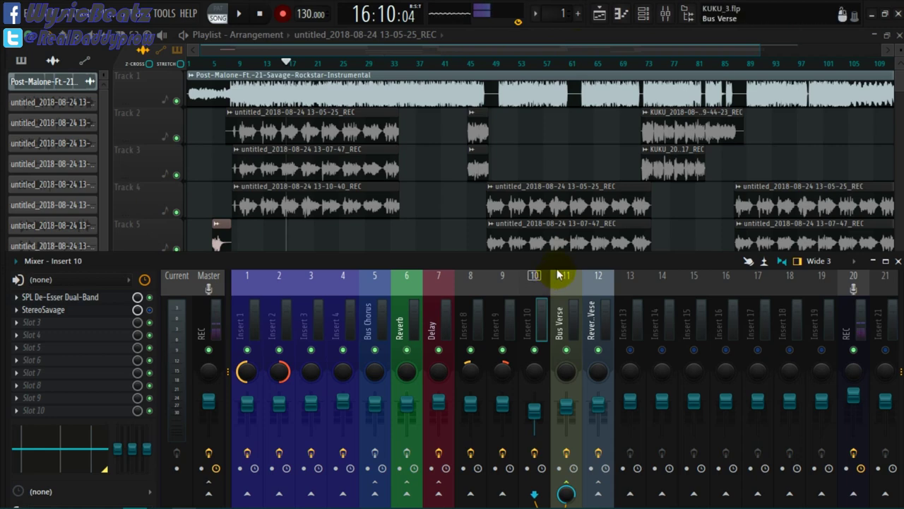
{"action": "left_click_drag", "start_coordinate": [555, 260], "coordinate": [557, 186]}
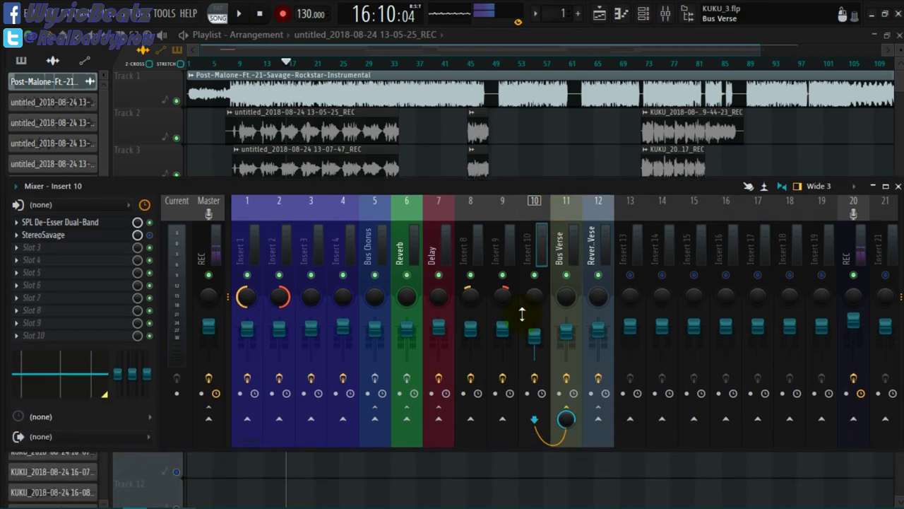
{"action": "left_click", "coordinate": [407, 380]}
{"action": "left_click", "coordinate": [376, 379]}
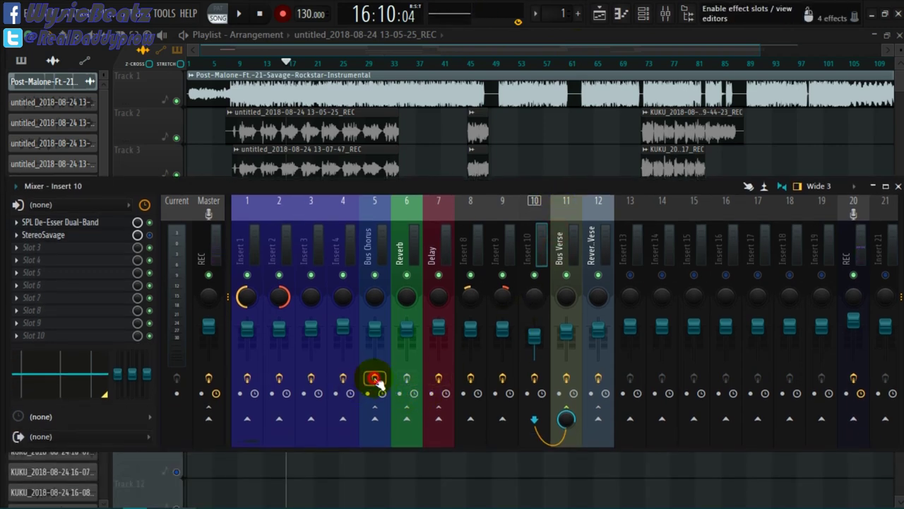
Move the mixer down, place the playhead at bar 71, hide the mixer and start playback.
{"action": "left_click_drag", "start_coordinate": [541, 184], "coordinate": [524, 304]}
{"action": "left_click", "coordinate": [640, 64]}
{"action": "key", "text": "F9"}
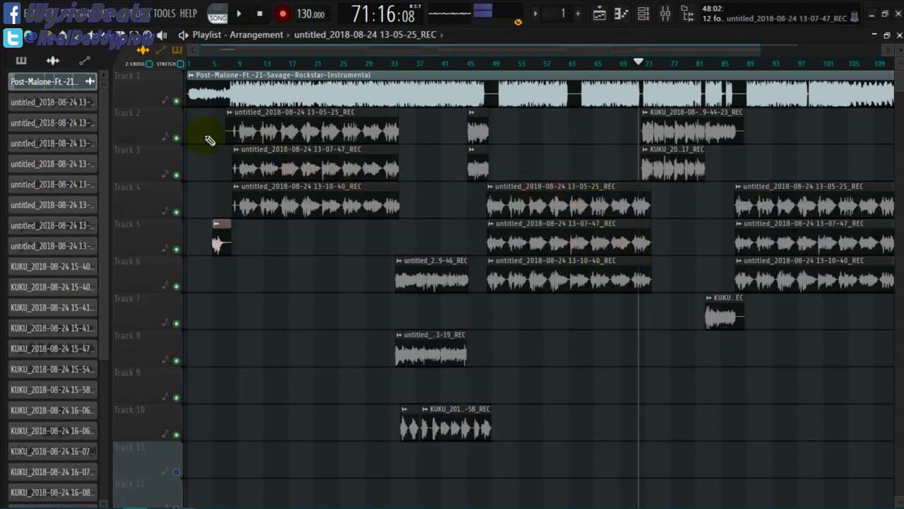
{"action": "key", "text": "space"}
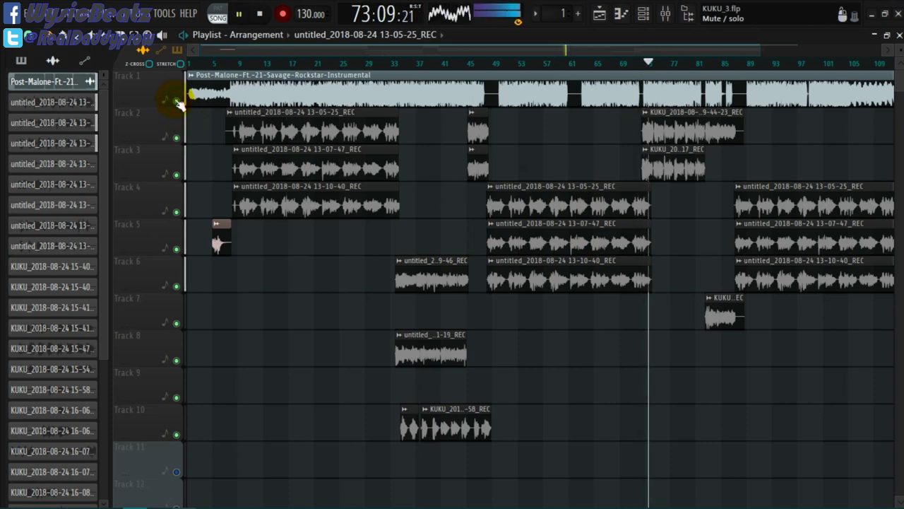
Repeatedly mute and unmute the instrumental on Track 1 from bar 73 to bar 85 to compare the vocals with and without it.
{"action": "left_click", "coordinate": [176, 100]}
{"action": "left_click", "coordinate": [177, 101]}
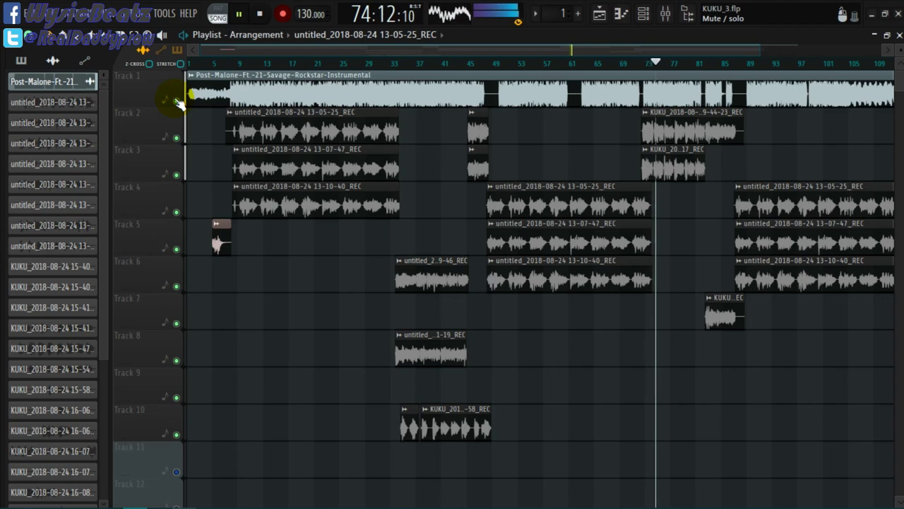
{"action": "left_click", "coordinate": [177, 100]}
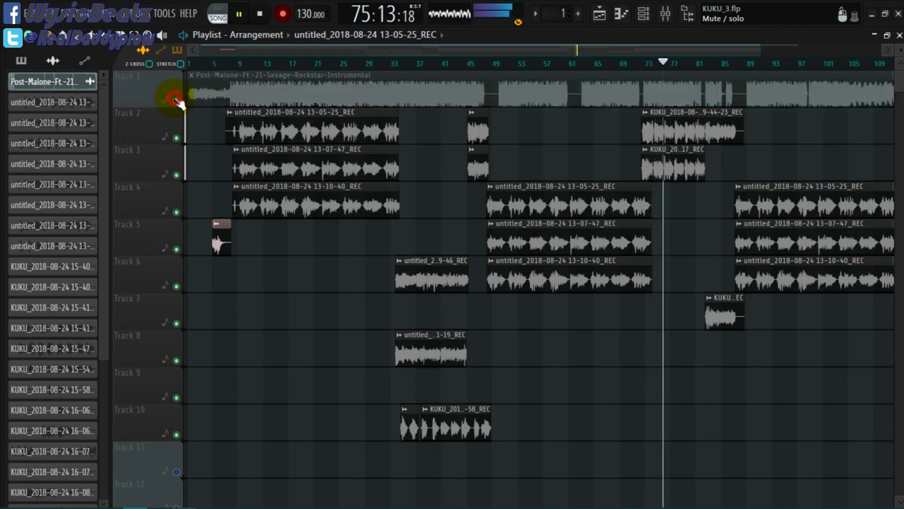
{"action": "left_click", "coordinate": [177, 100]}
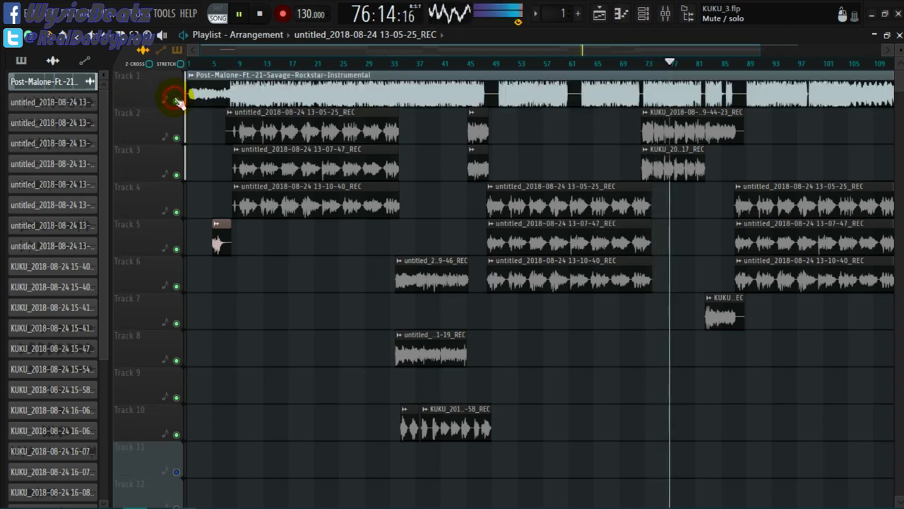
{"action": "left_click", "coordinate": [176, 101]}
{"action": "left_click", "coordinate": [176, 100]}
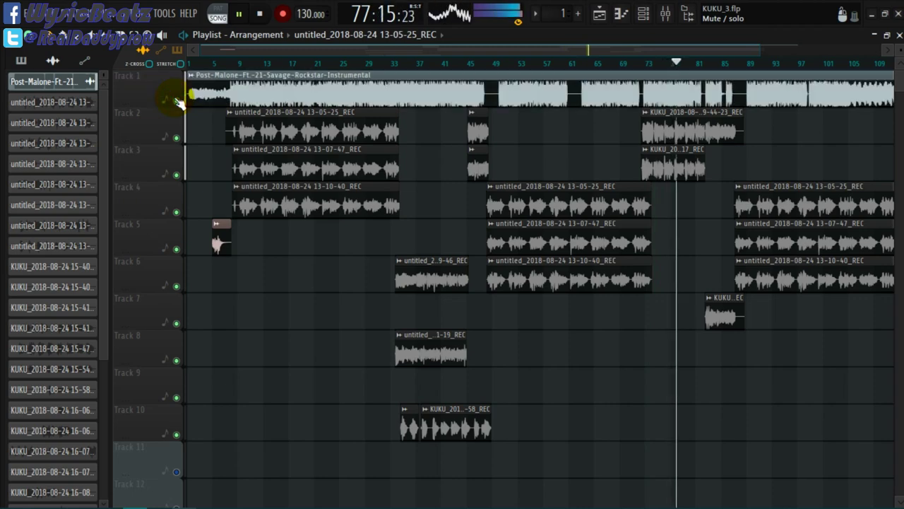
{"action": "left_click", "coordinate": [177, 100]}
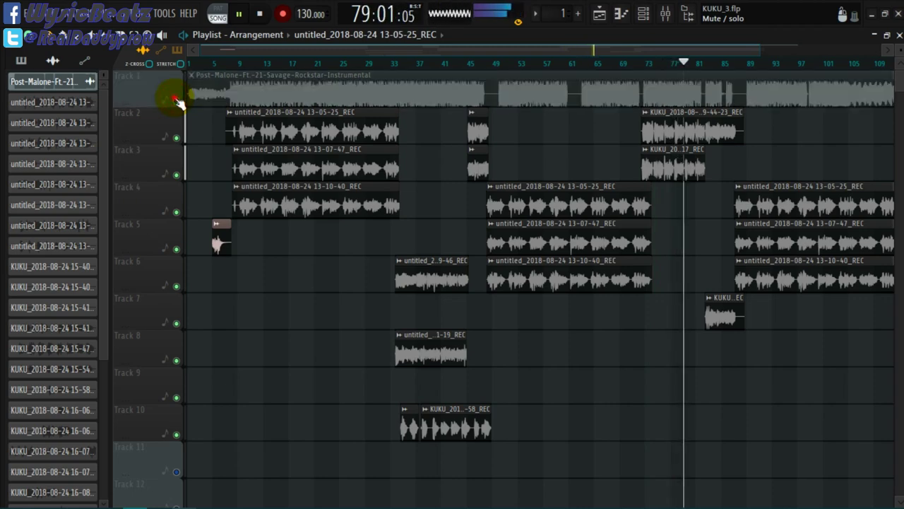
{"action": "left_click", "coordinate": [177, 100]}
{"action": "left_click", "coordinate": [177, 100]}
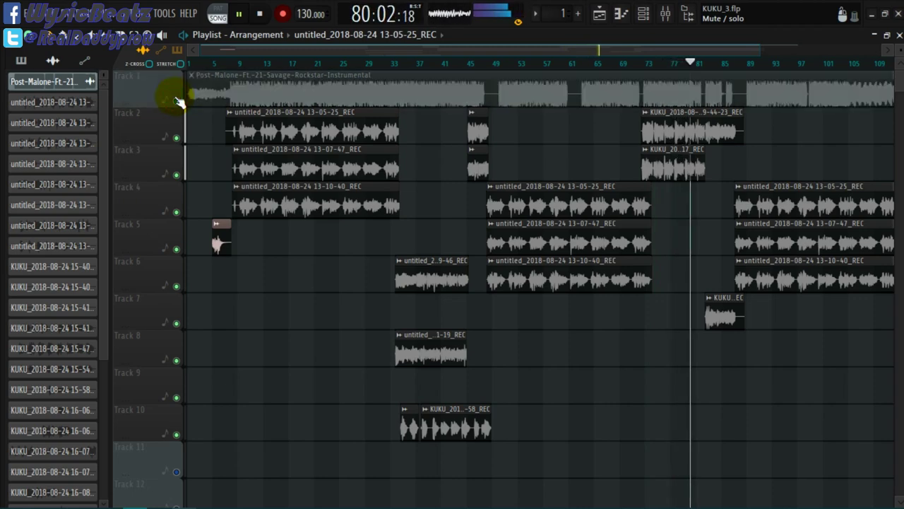
{"action": "left_click", "coordinate": [178, 100]}
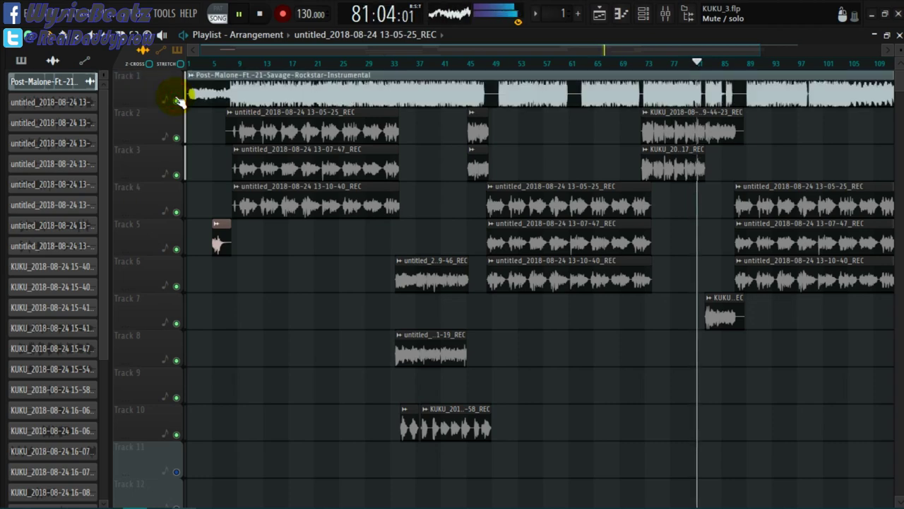
{"action": "left_click", "coordinate": [178, 100]}
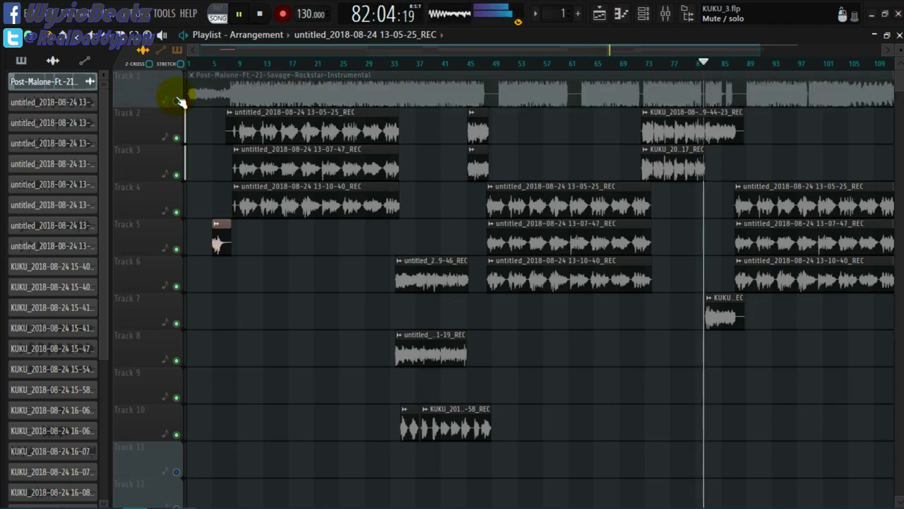
{"action": "left_click", "coordinate": [176, 100]}
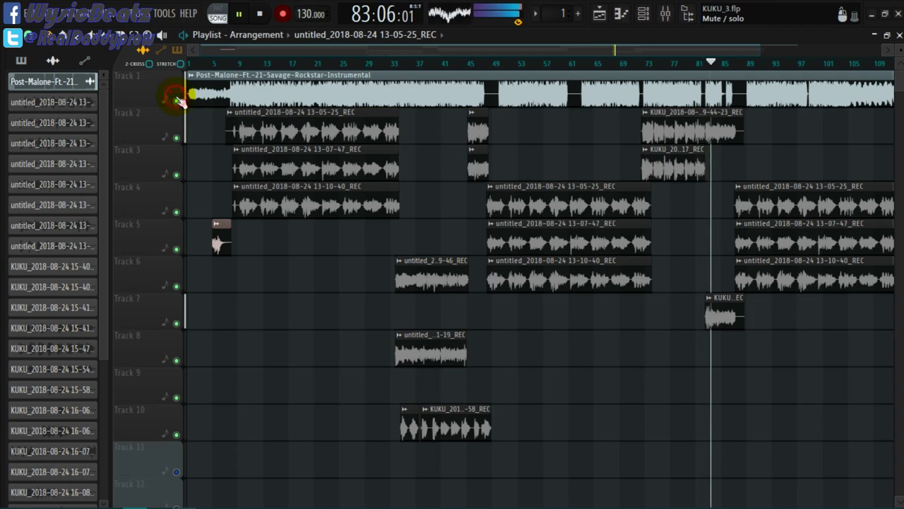
{"action": "left_click", "coordinate": [177, 101]}
{"action": "left_click", "coordinate": [177, 100]}
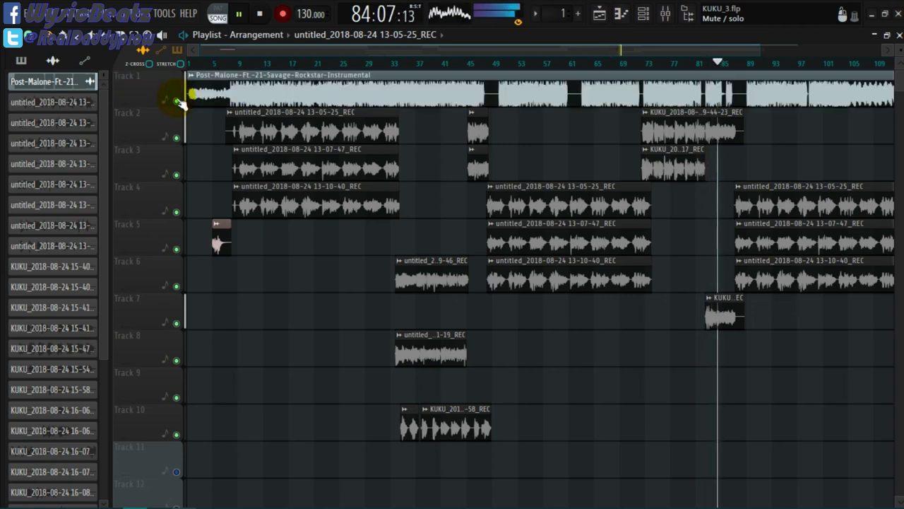
{"action": "left_click", "coordinate": [176, 100]}
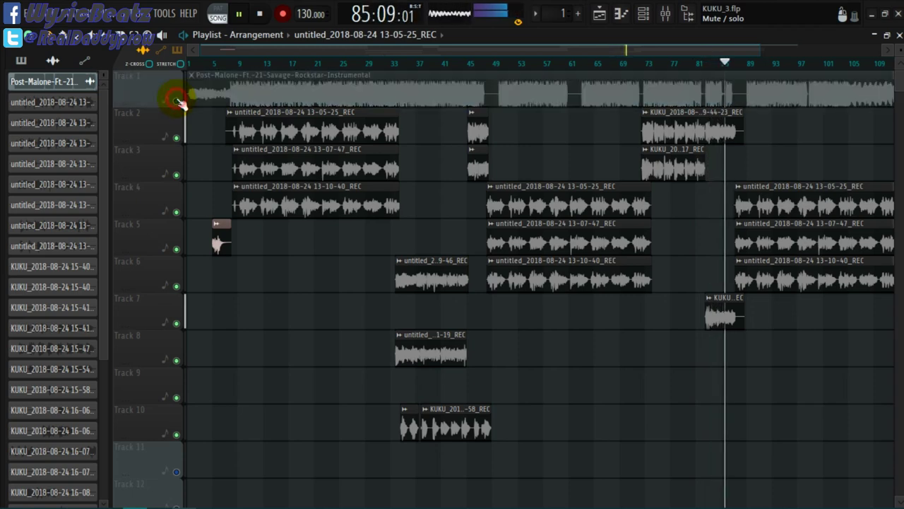
Unmute the instrumental on Track 1 and stop playback after bar 87.
{"action": "left_click", "coordinate": [176, 101]}
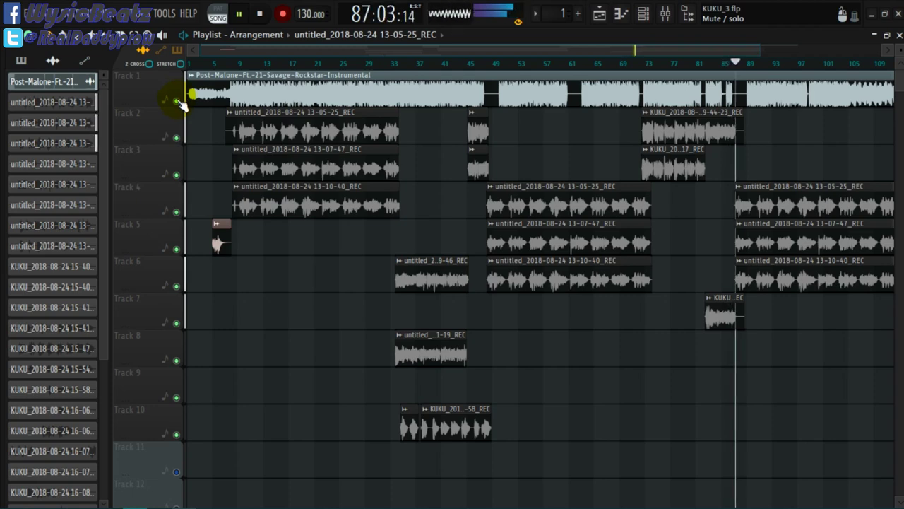
{"action": "key", "text": "space"}
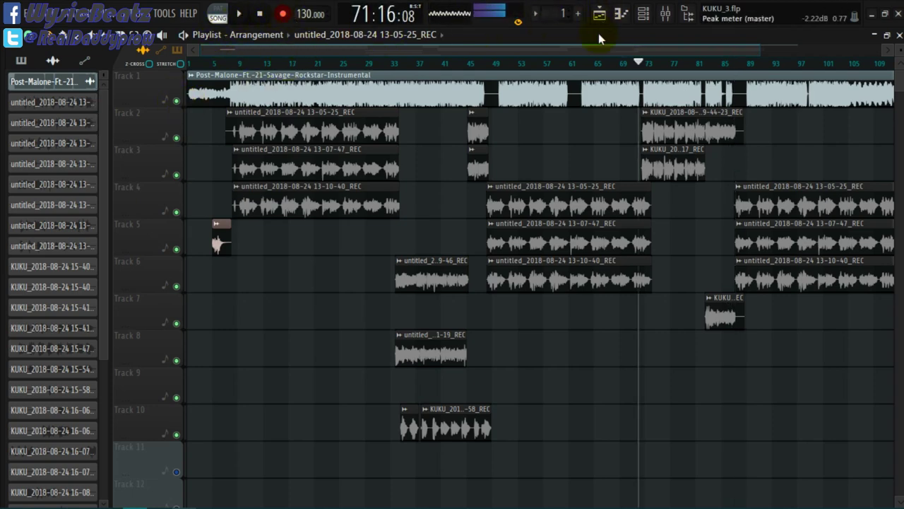
Show the whole mixer over the playlist and select the REC channel on insert 20.
{"action": "left_click", "coordinate": [665, 14]}
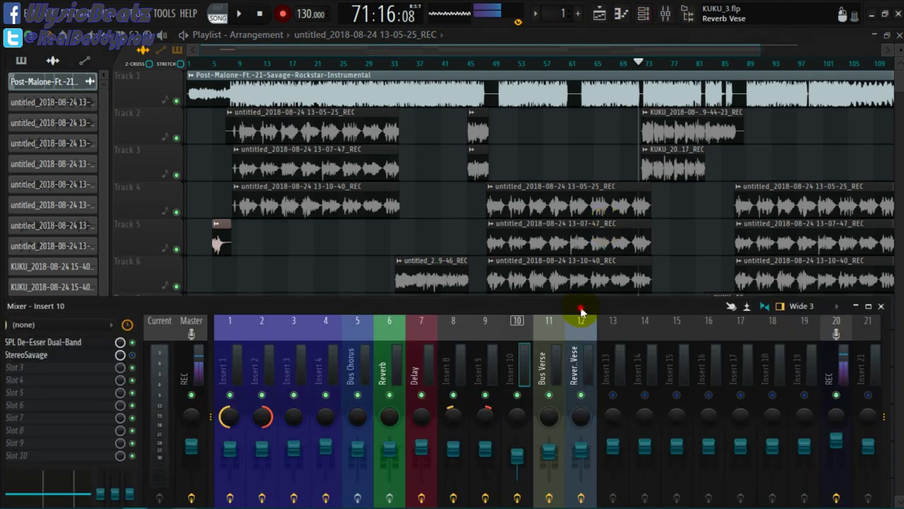
{"action": "left_click_drag", "start_coordinate": [582, 308], "coordinate": [563, 194]}
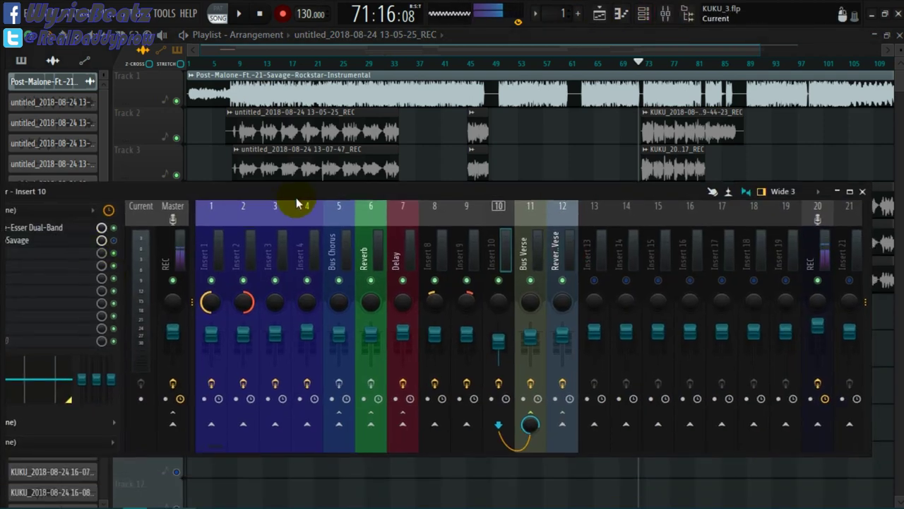
{"action": "left_click_drag", "start_coordinate": [303, 192], "coordinate": [342, 178]}
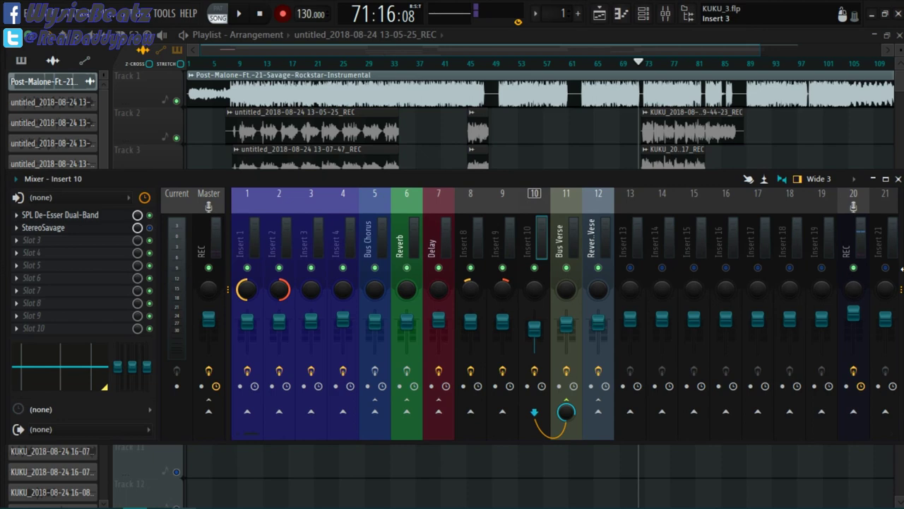
{"action": "left_click", "coordinate": [860, 249]}
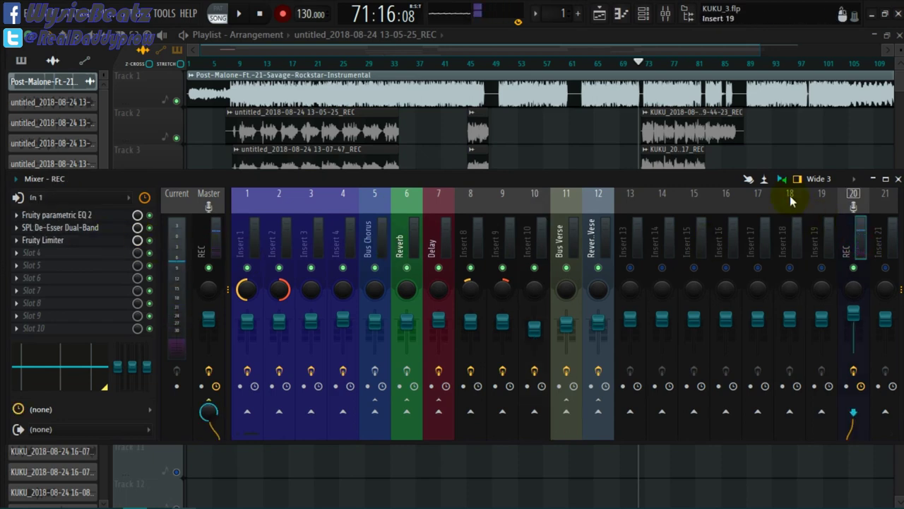